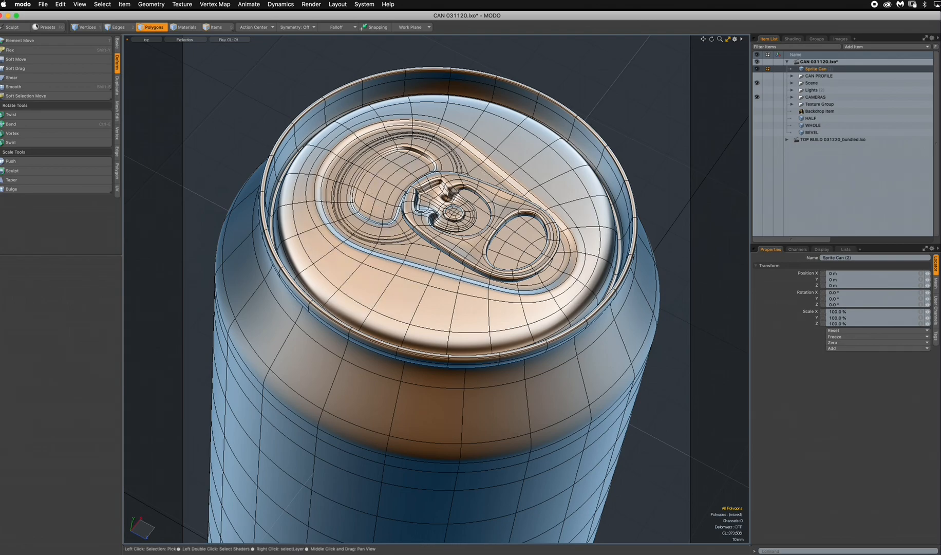
Step: Show the can in the render preview and examine its lid and pull tab
key(F8)
drag(410, 115, 344, 51)
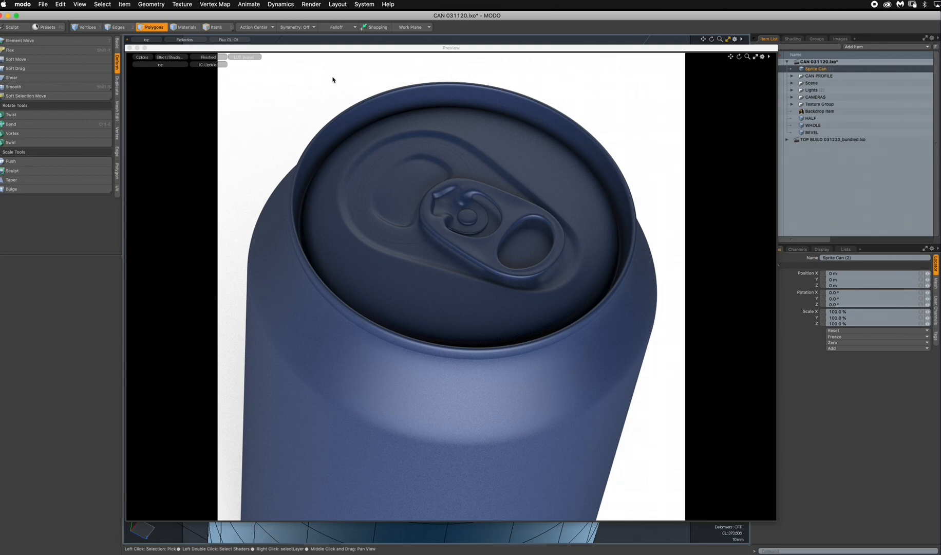
drag(323, 48, 297, 53)
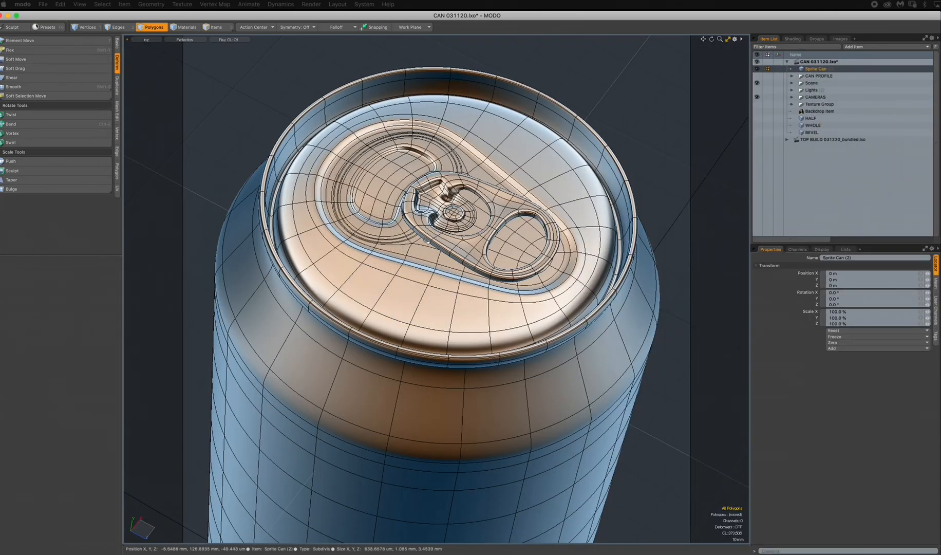
key(super+Tab)
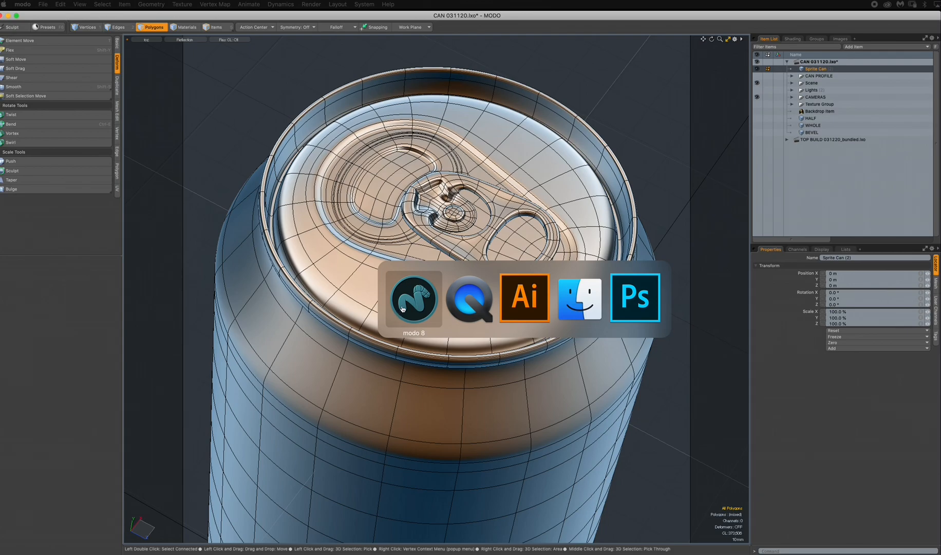
key(Tab)
key(Tab)
click(580, 300)
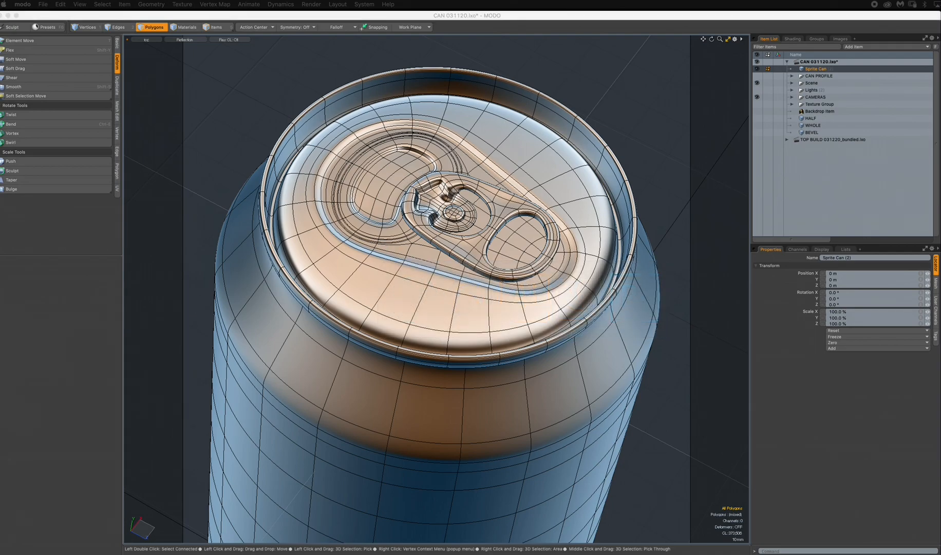
click(805, 382)
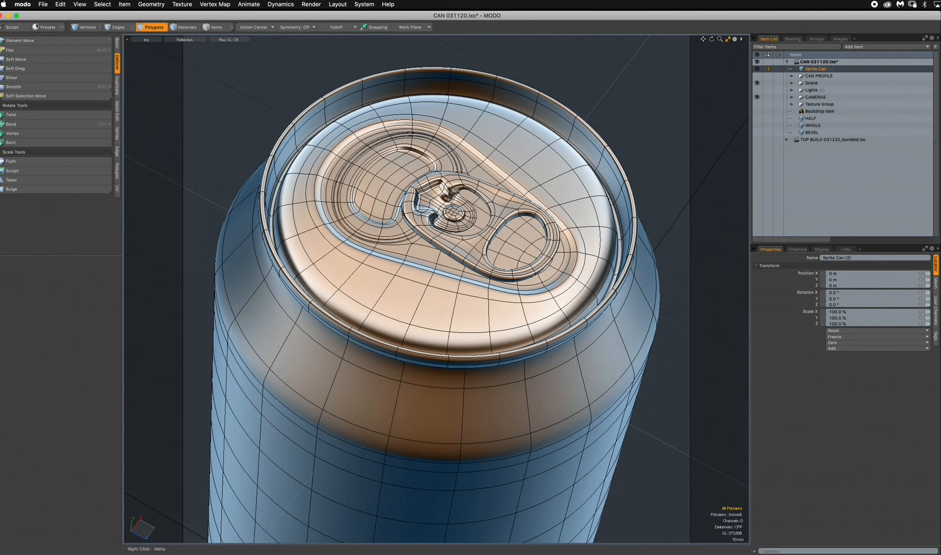
drag(940, 174, 269, 68)
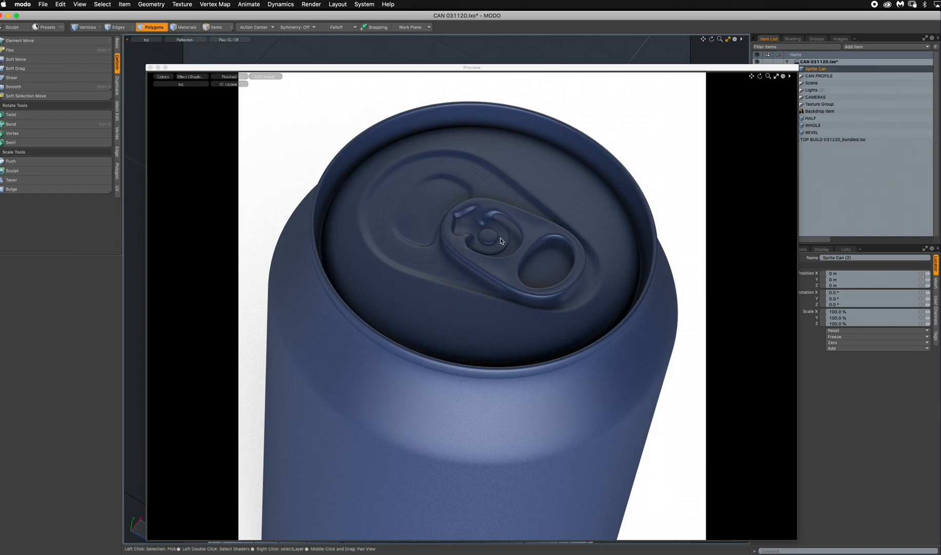
Step: Switch to Illustrator and examine the wireframe drawings of the can lid and the pull tab
key(super+Tab)
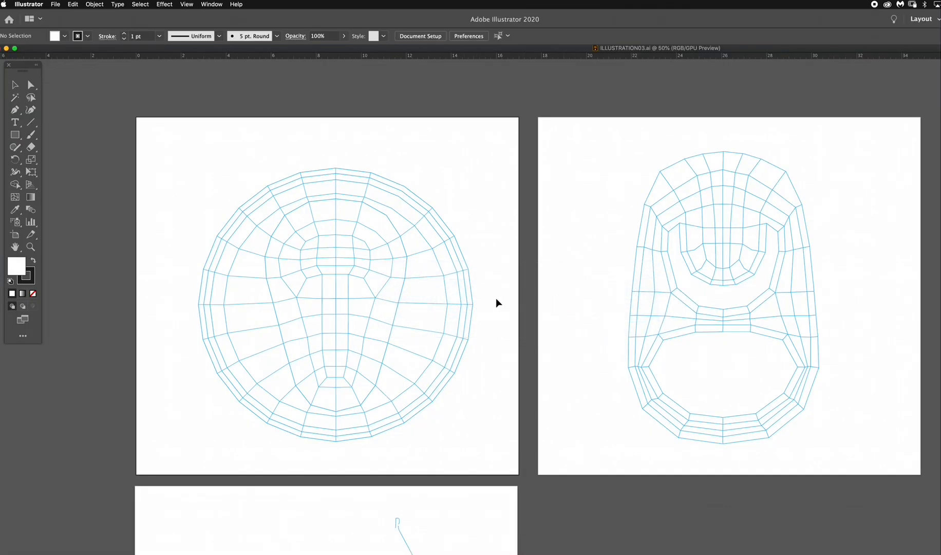
drag(424, 313, 492, 275)
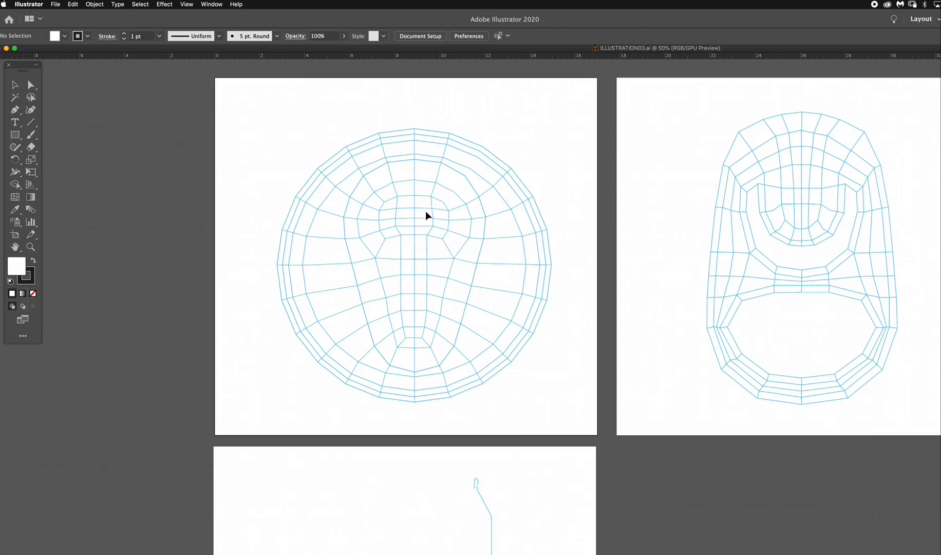
key(space)
super+click(419, 287)
drag(454, 272, 238, 211)
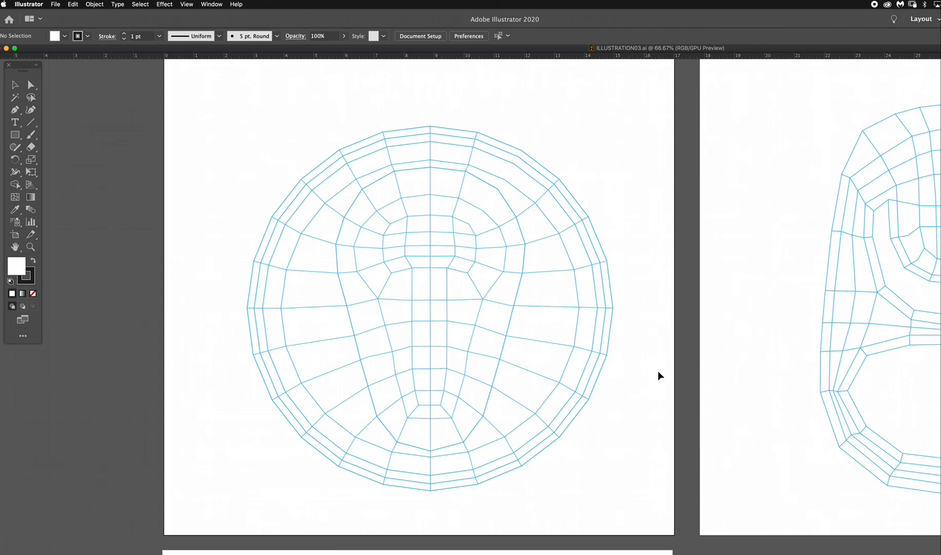
drag(686, 360, 298, 378)
drag(537, 357, 506, 356)
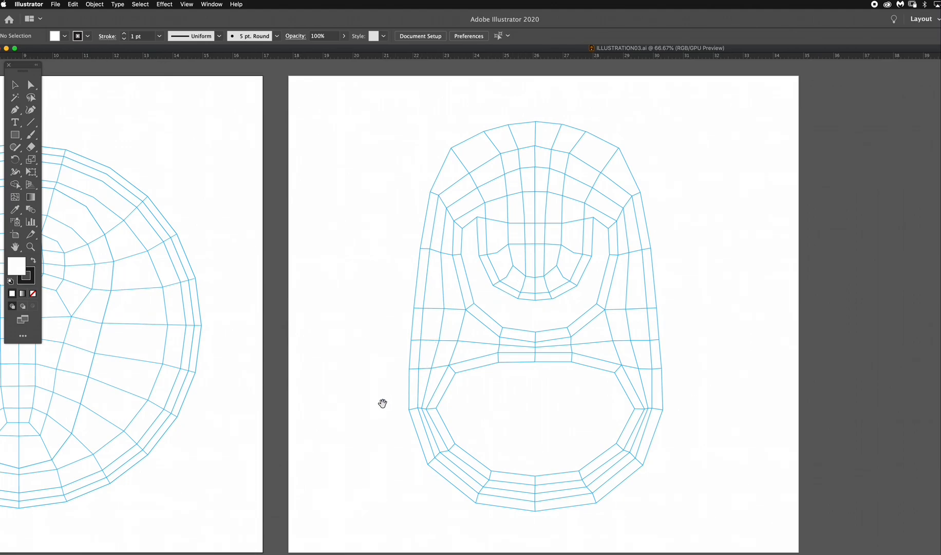
Step: Examine the can's side profile curve on the artboard below the lid wireframe, from rim to base
drag(319, 422, 596, 353)
drag(424, 466, 432, 373)
scroll(432, 374, down, 10)
scroll(432, 373, left, 3)
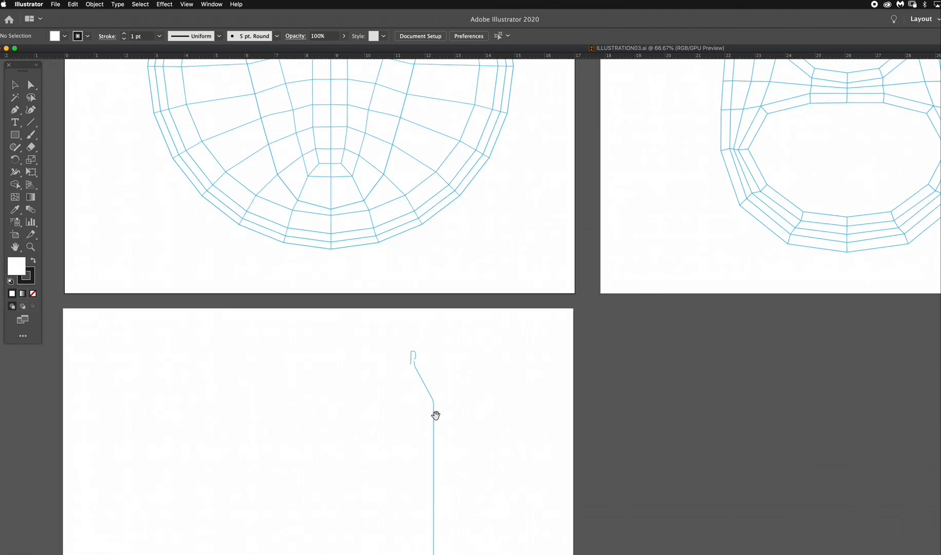
drag(501, 369, 516, 359)
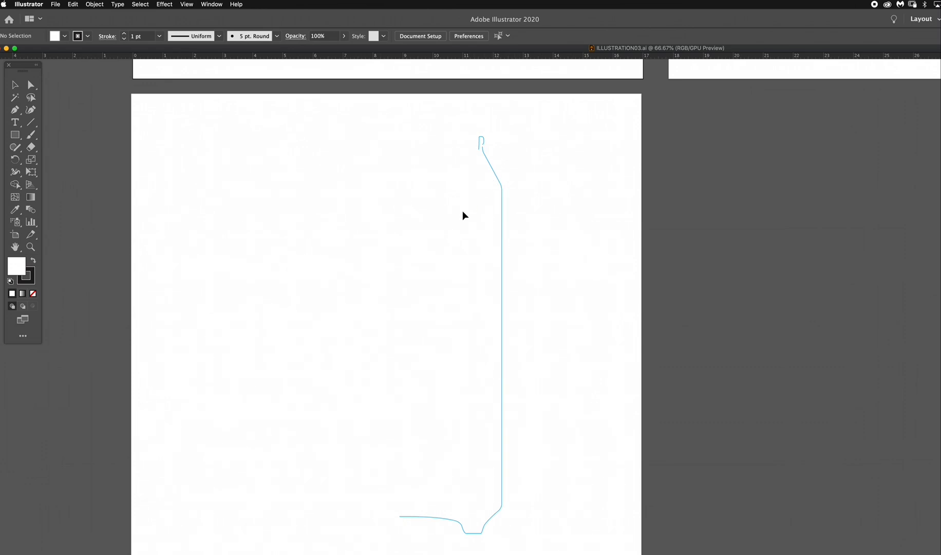
drag(522, 135, 509, 378)
drag(523, 164, 442, 388)
drag(497, 355, 477, 153)
drag(439, 219, 475, 185)
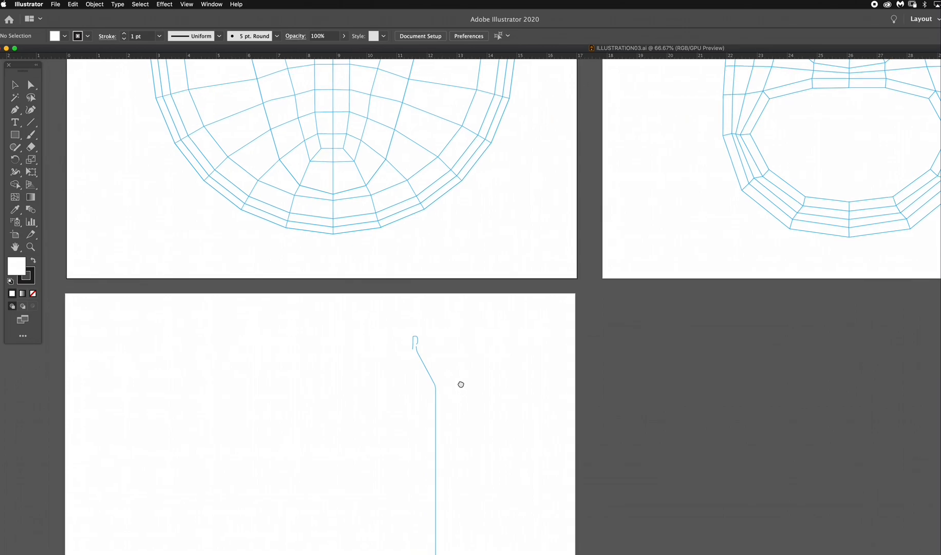
drag(460, 383, 481, 218)
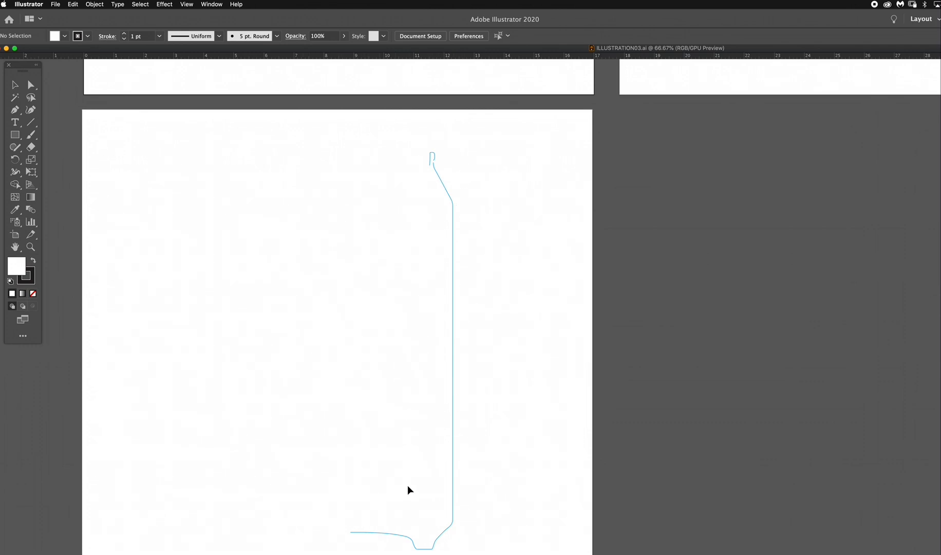
Step: Return to the can lid wireframe and study its polygon layout
scroll(483, 244, up, 10)
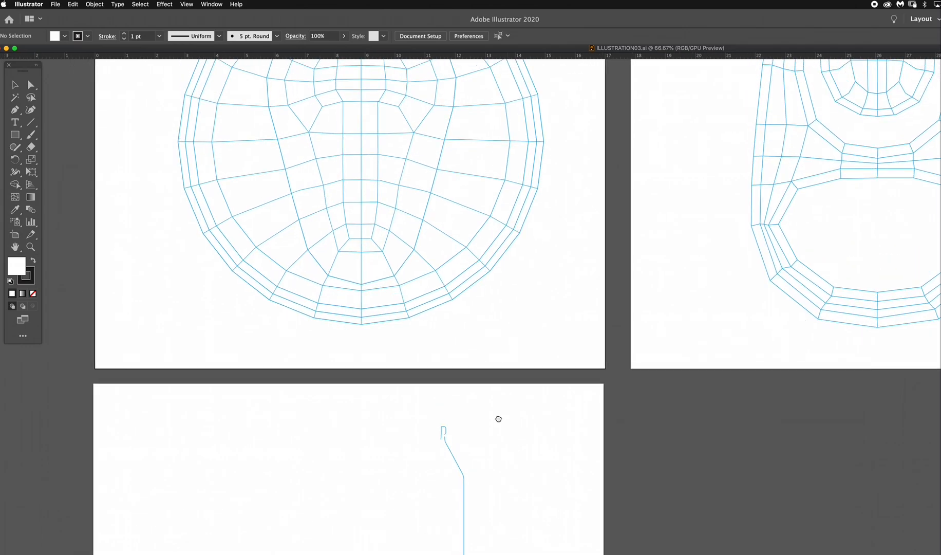
scroll(508, 152, up, 2)
scroll(466, 231, up, 2)
scroll(455, 241, right, 2)
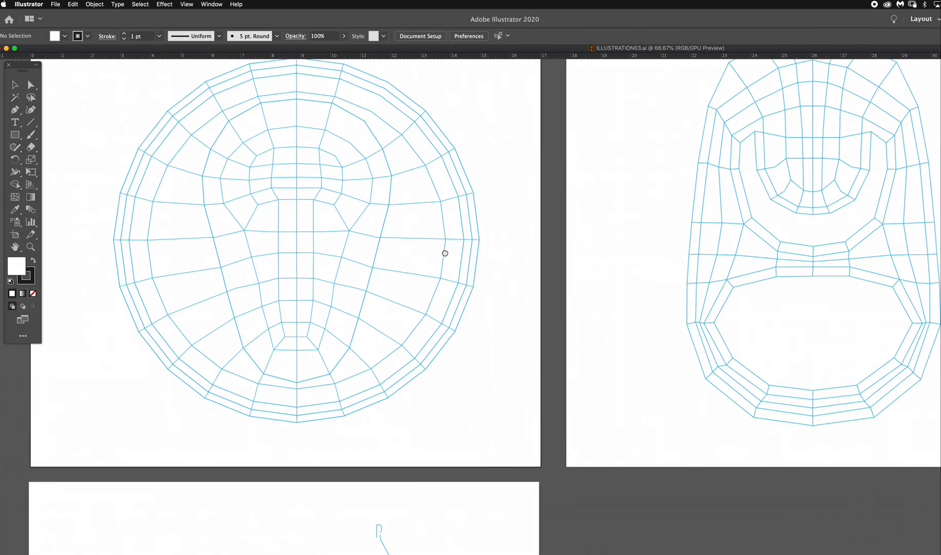
drag(445, 253, 513, 287)
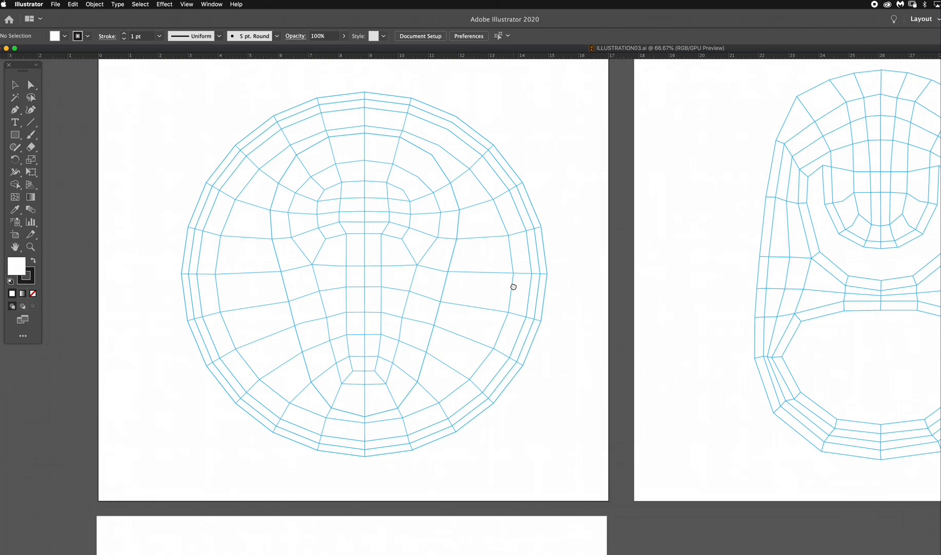
drag(513, 287, 530, 314)
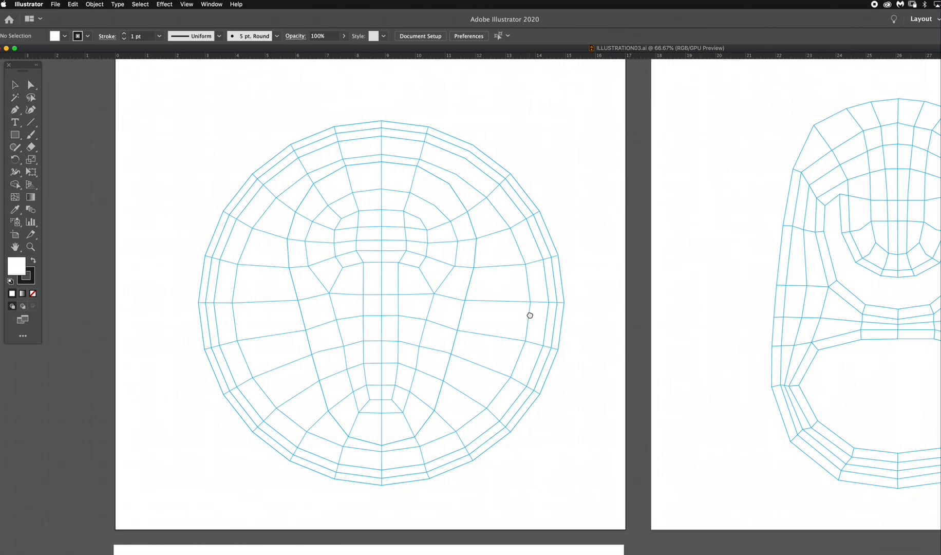
mouse_move(530, 315)
mouse_down()
mouse_move(527, 347)
mouse_move(540, 330)
mouse_move(529, 333)
mouse_up()
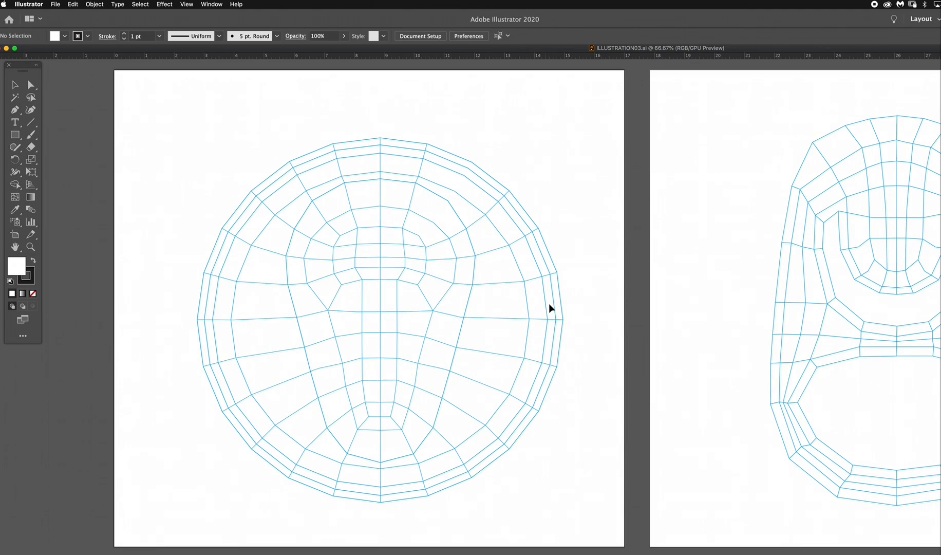
Step: Switch back to MODO, check the finished can in the render preview once more and close the preview
key(super+Tab)
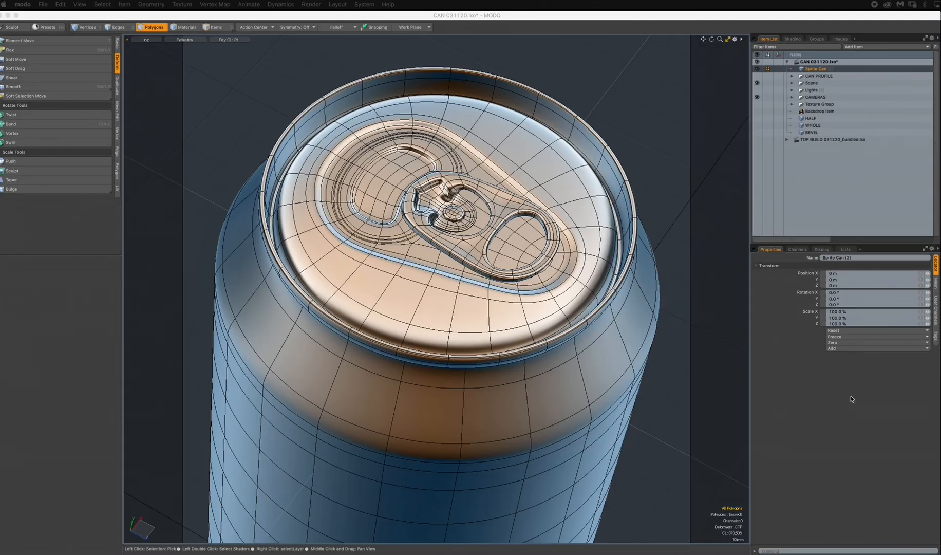
key(F8)
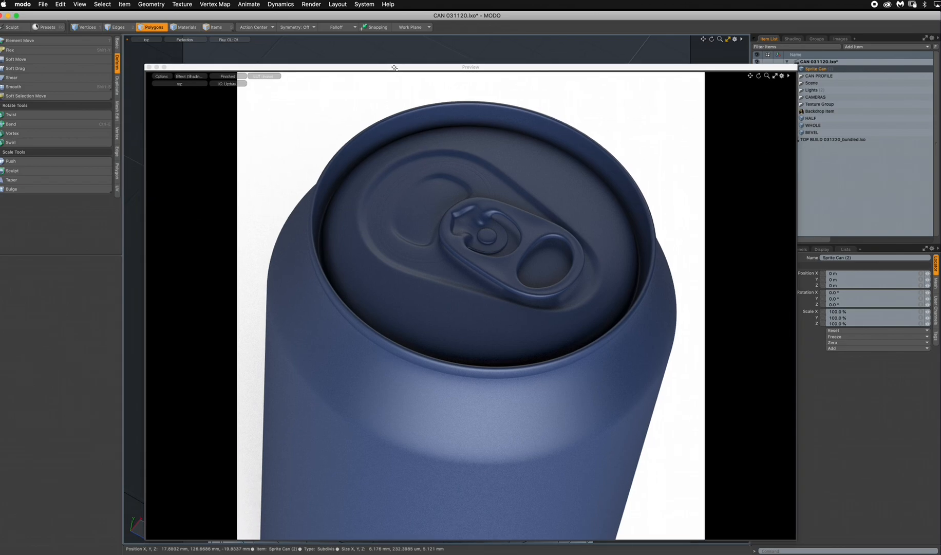
key(F8)
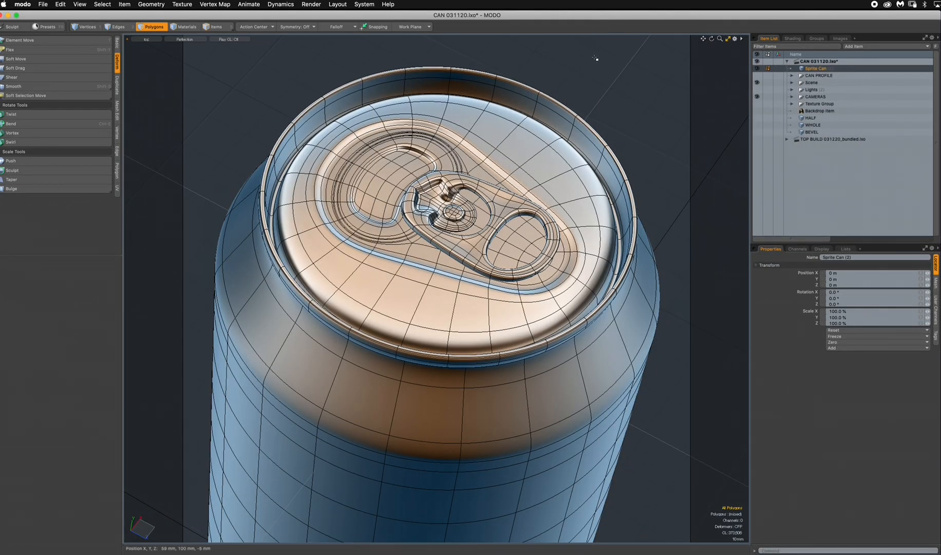
Step: Create a new empty scene and show it in the Top view
key(super+n)
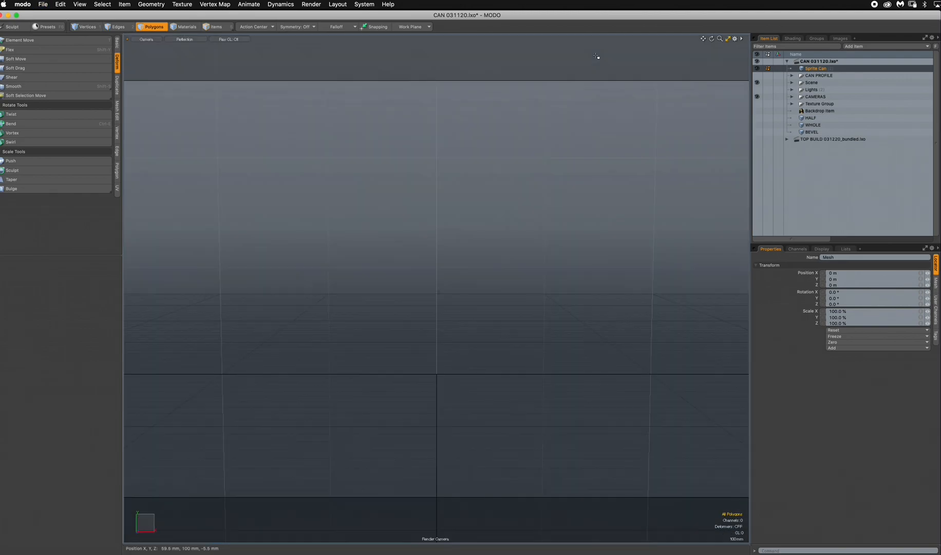
key(ctrl+space)
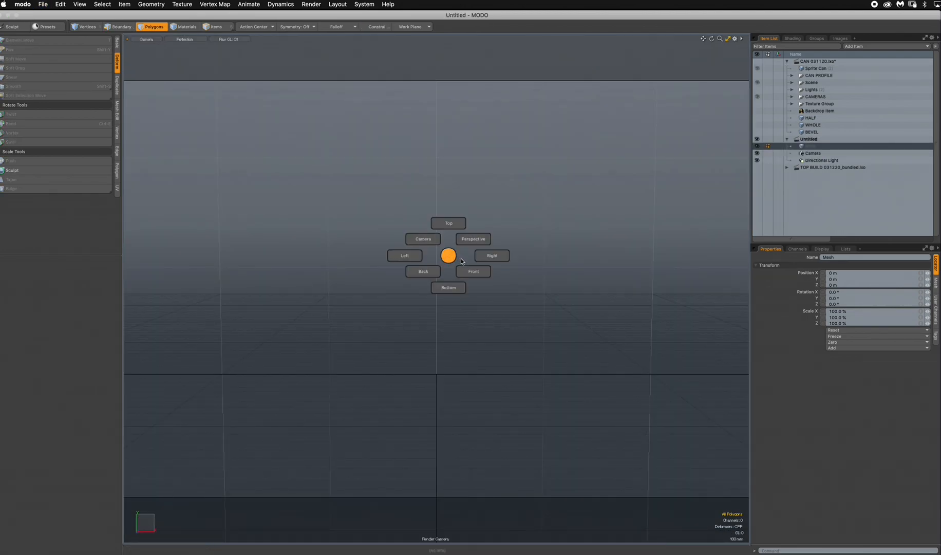
click(449, 225)
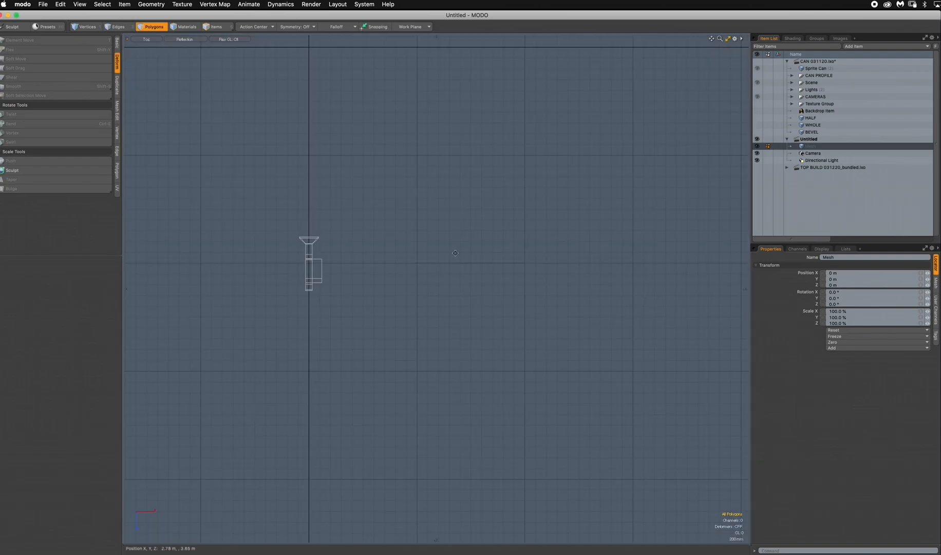
Step: Collapse the CAN 031120 scene in the item list and hide the new scene's camera
click(787, 62)
click(813, 83)
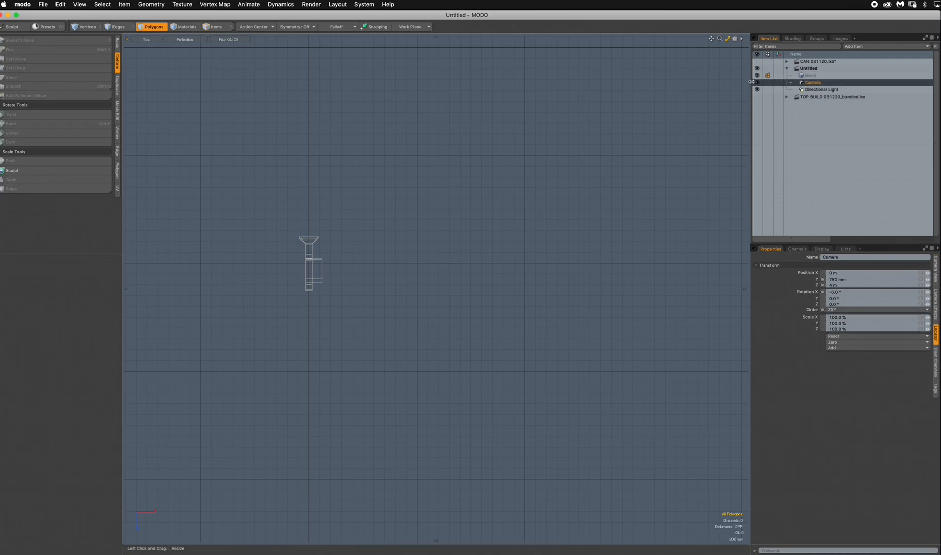
alt+drag(351, 184, 525, 202)
scroll(525, 202, down, 5)
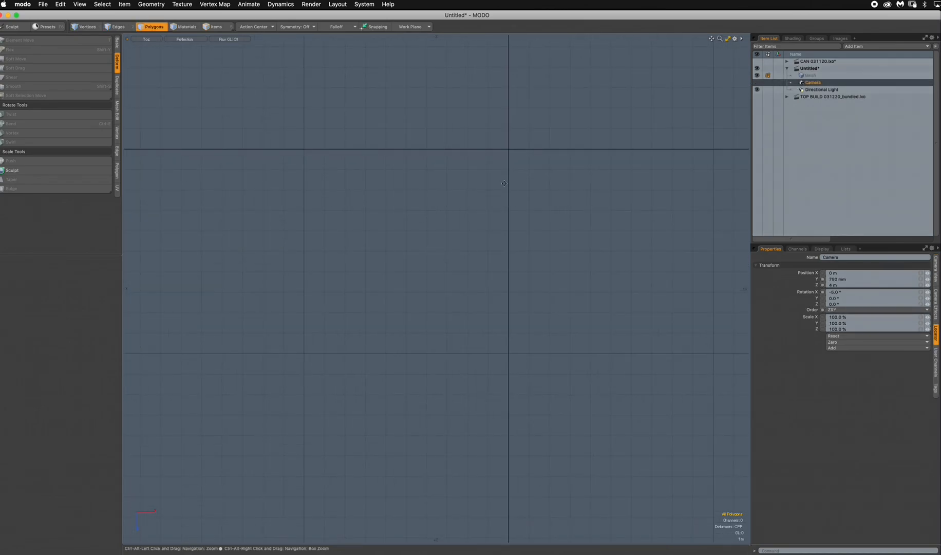
alt+drag(506, 147, 496, 241)
alt+drag(475, 206, 447, 170)
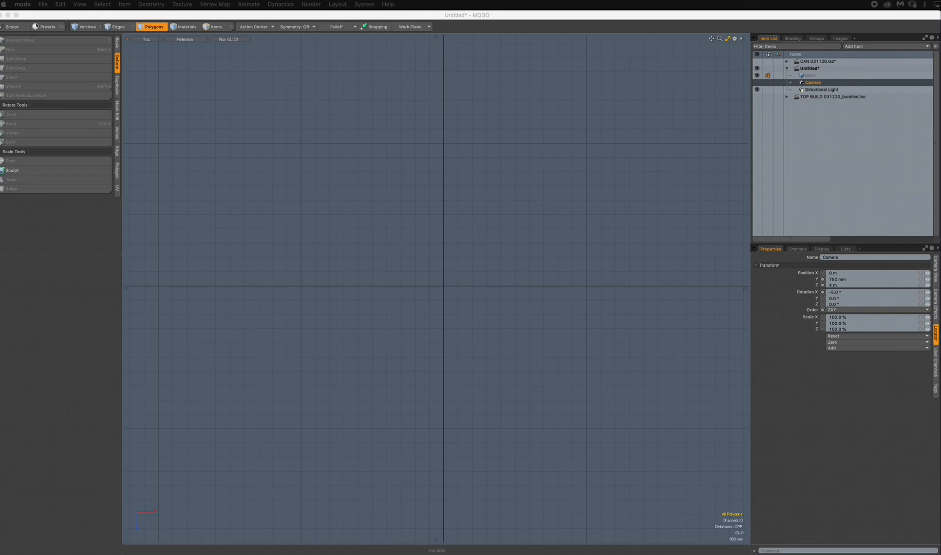
Step: Import CAN LID 01B.jpg into the Top view as a backdrop item
drag(873, 211, 432, 260)
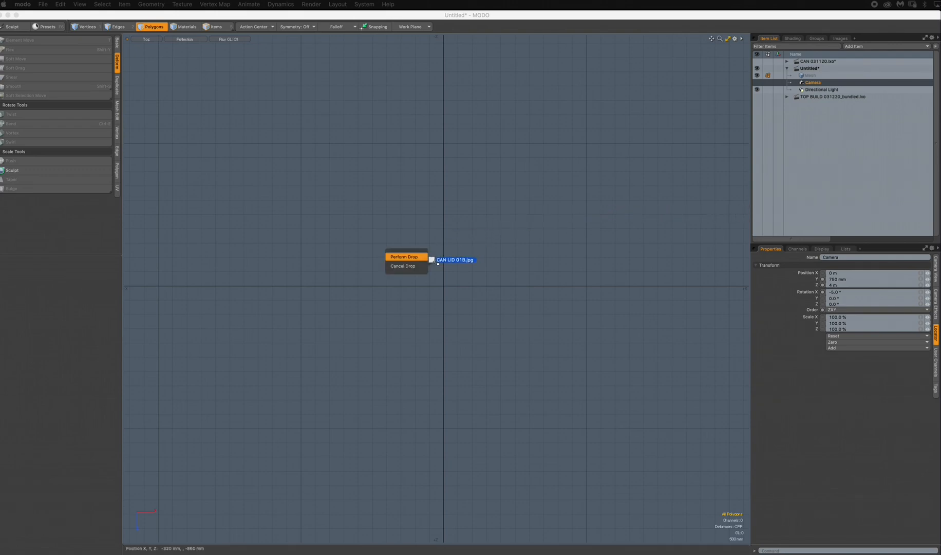
key(Return)
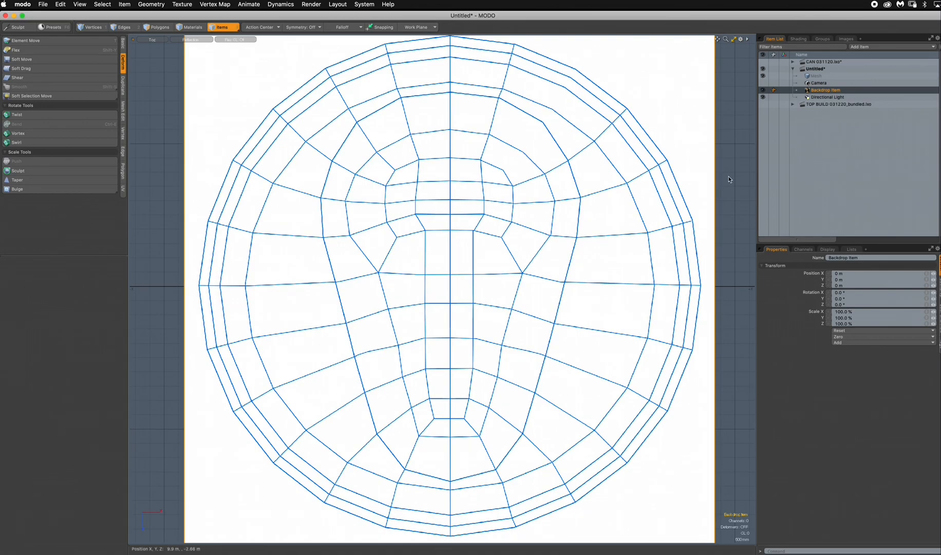
drag(790, 20, 781, 20)
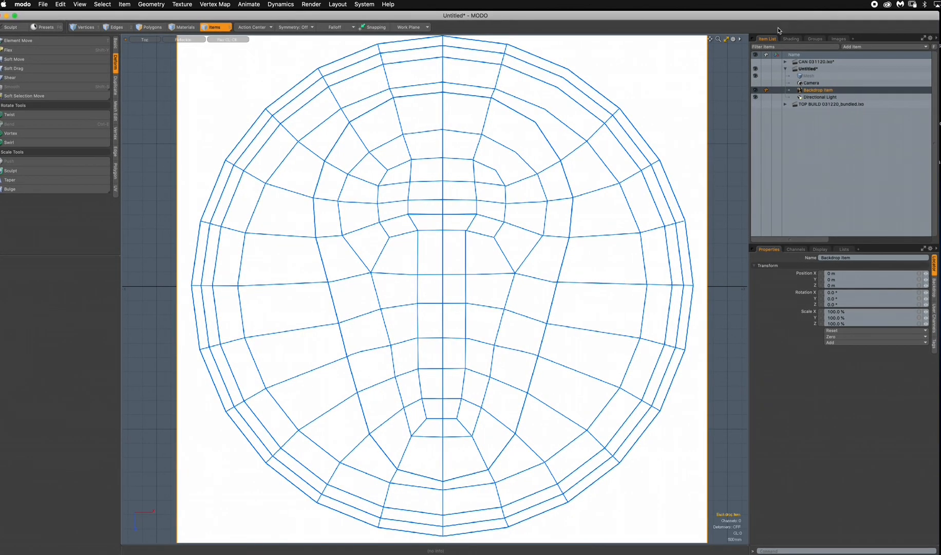
drag(934, 552, 928, 552)
drag(855, 18, 864, 18)
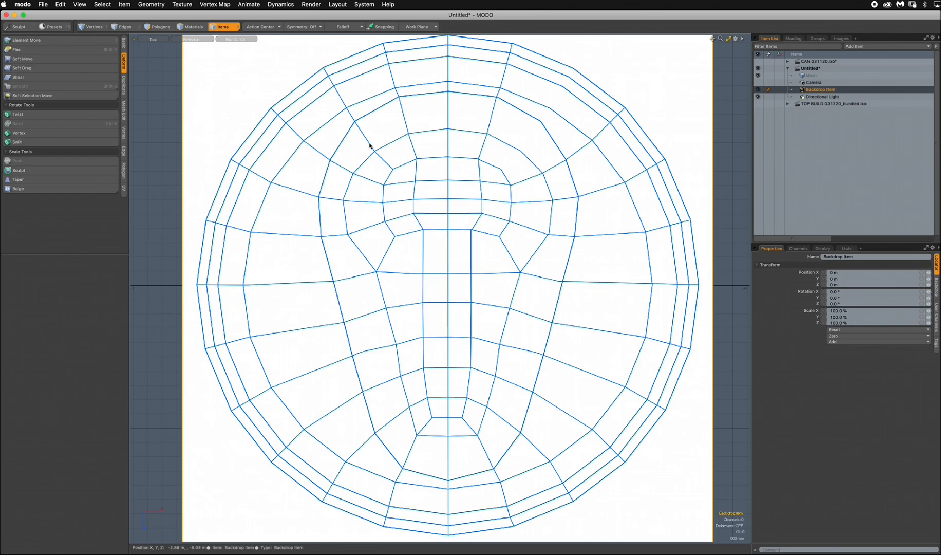
Step: Set the lid backdrop image's transparency to 50%
scroll(499, 247, down, 4)
alt+drag(498, 244, 498, 257)
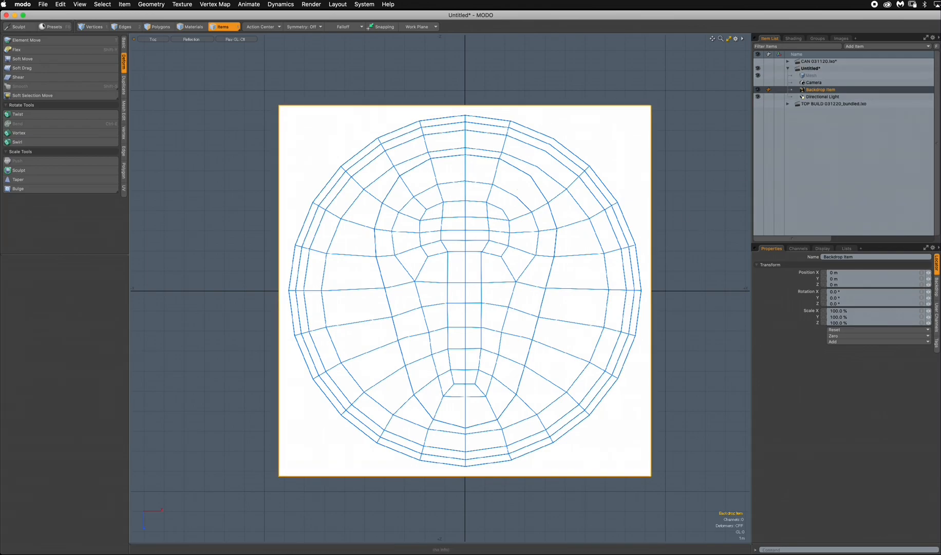
click(936, 287)
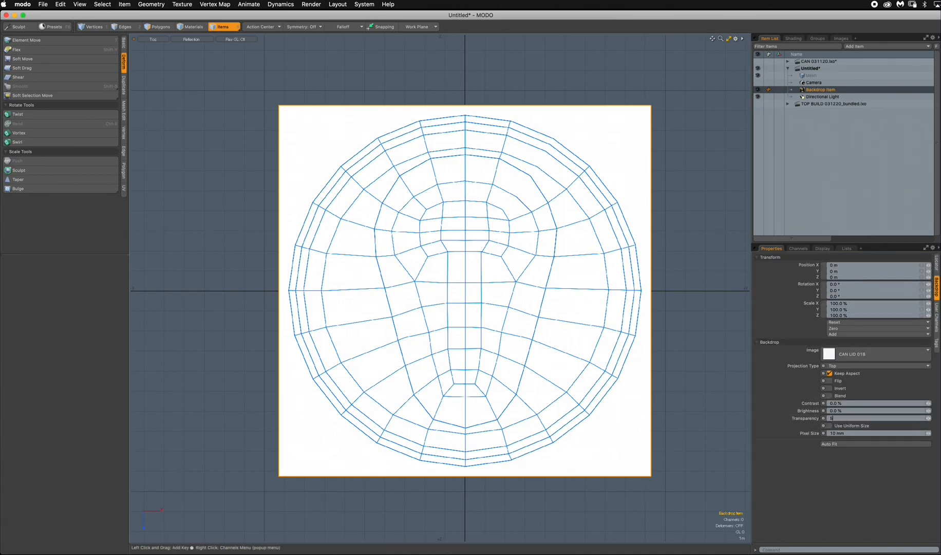
text(50)
key(Return)
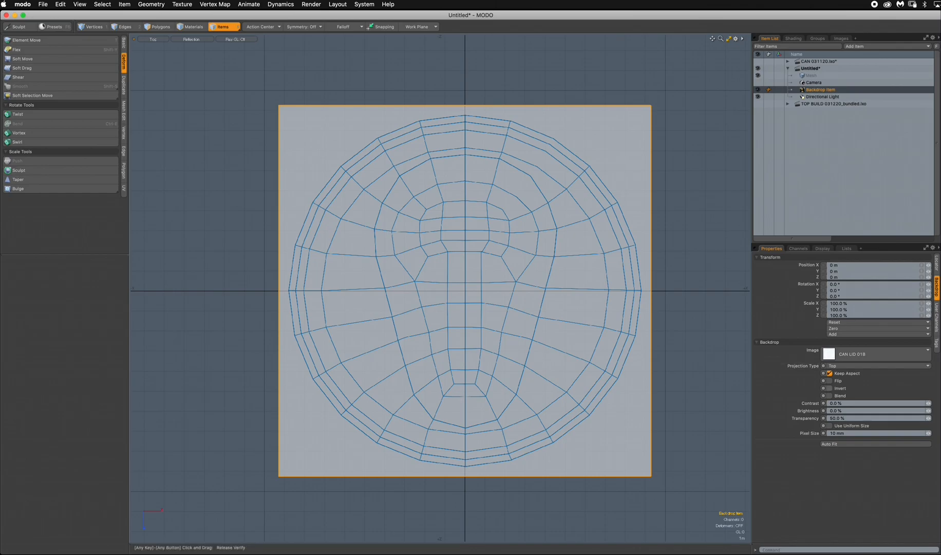
Step: Invert the lid backdrop image's colours and bring up the basic modelling tools while staying in item mode
click(829, 387)
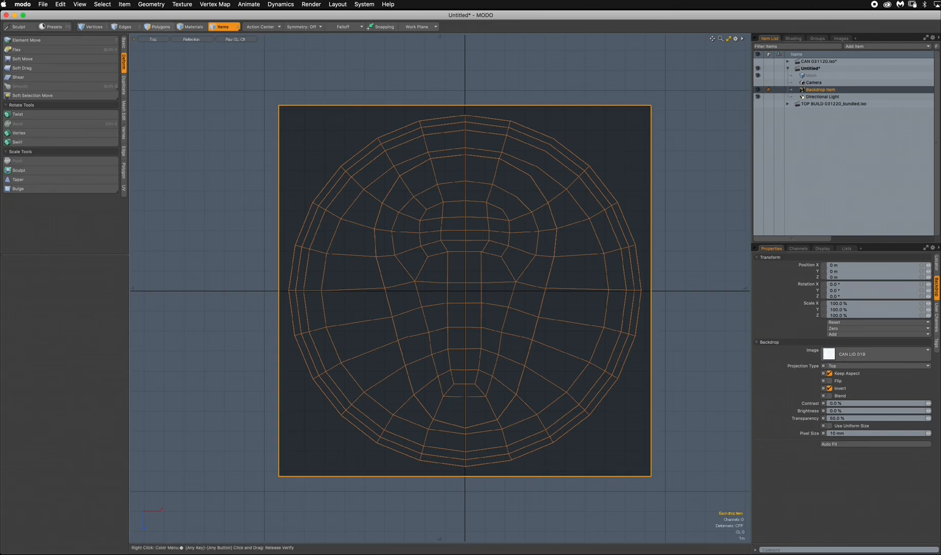
click(159, 27)
click(123, 43)
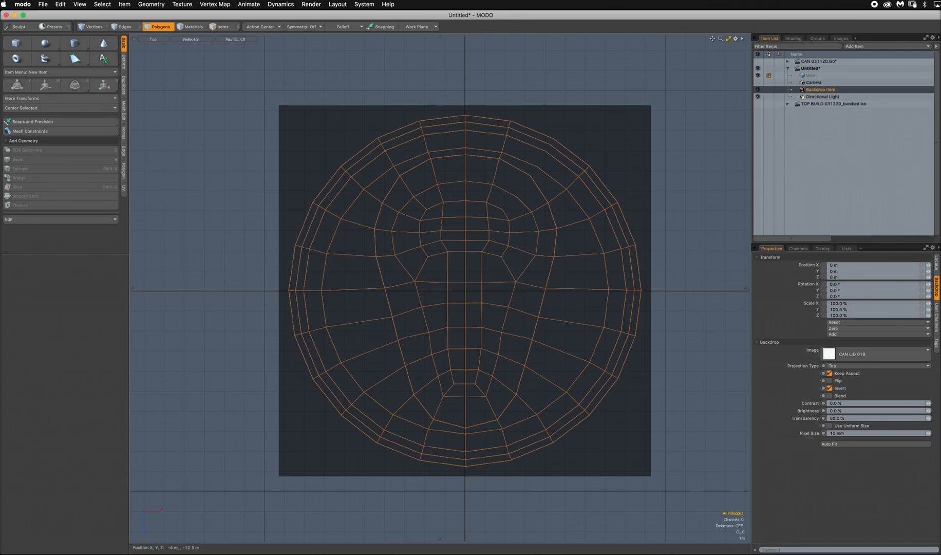
click(223, 27)
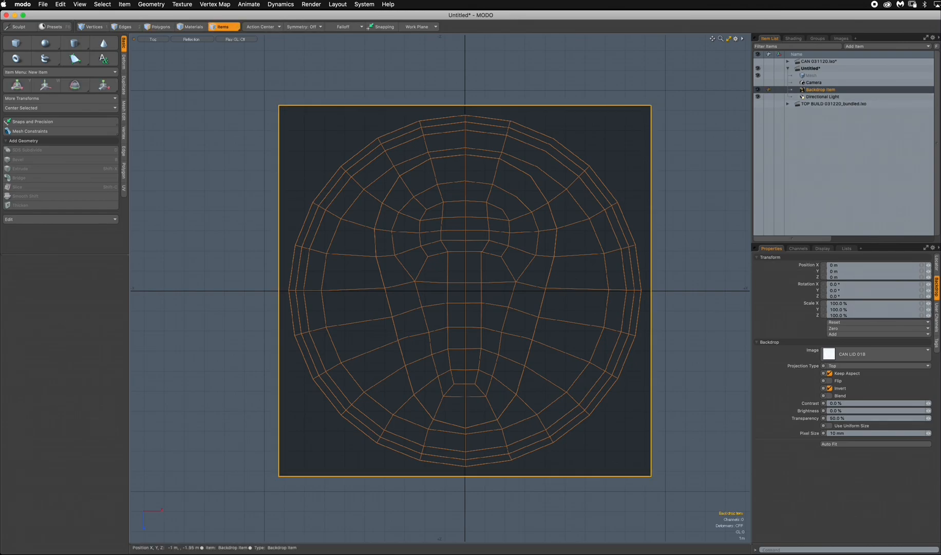
Step: Move the backdrop item to X -20 mm and Z 20 mm so the lid drawing's centre lines up with the origin
mouse_move(467, 456)
ctrl+alt+mouse_down()
mouse_move(524, 457)
mouse_move(470, 456)
ctrl+alt+mouse_up()
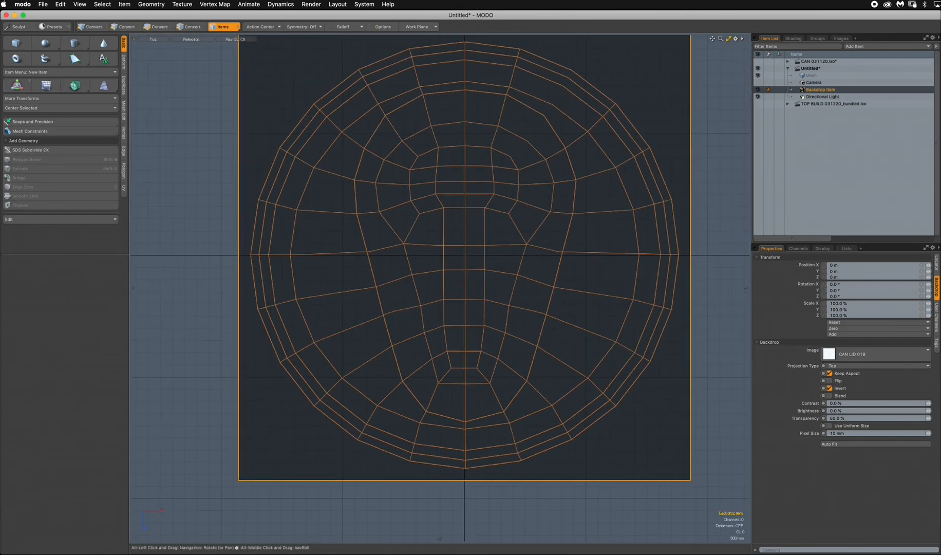
alt+shift+drag(461, 253, 569, 368)
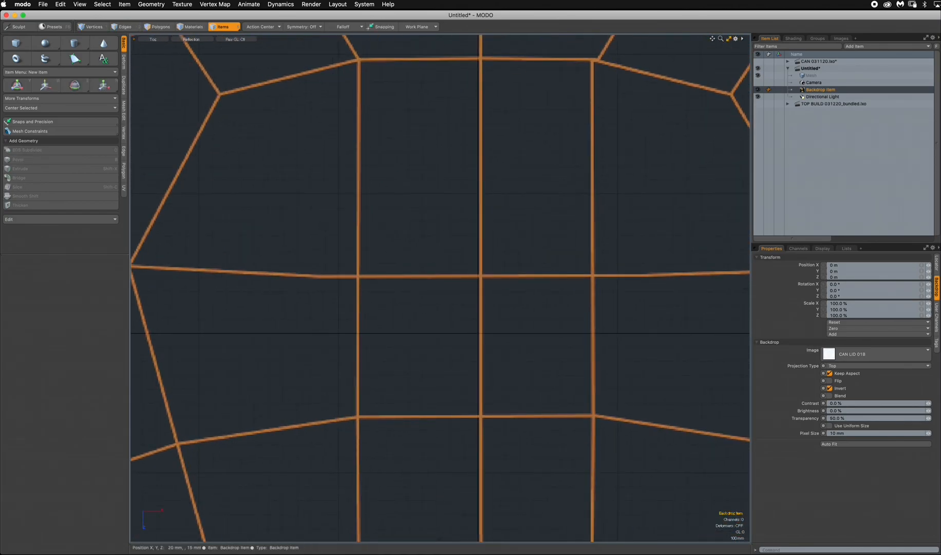
key(w)
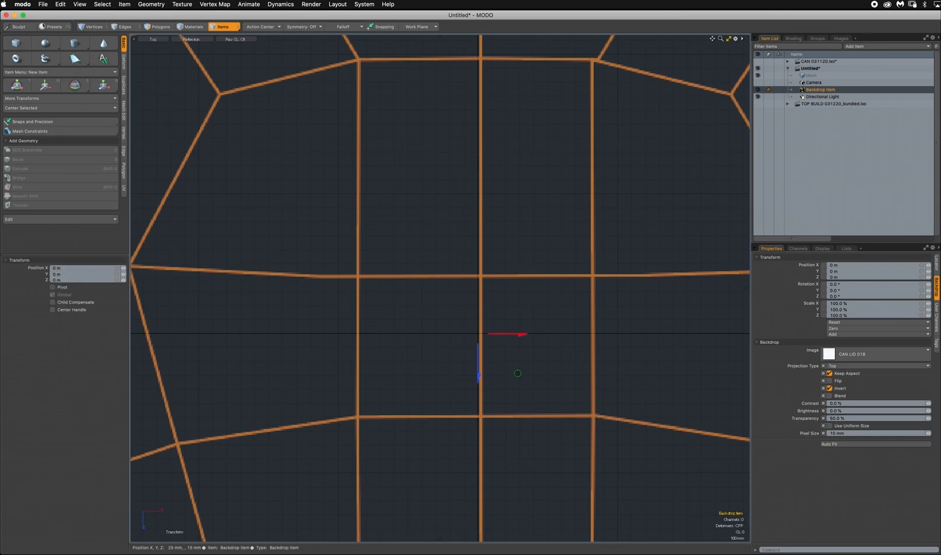
drag(514, 334, 486, 334)
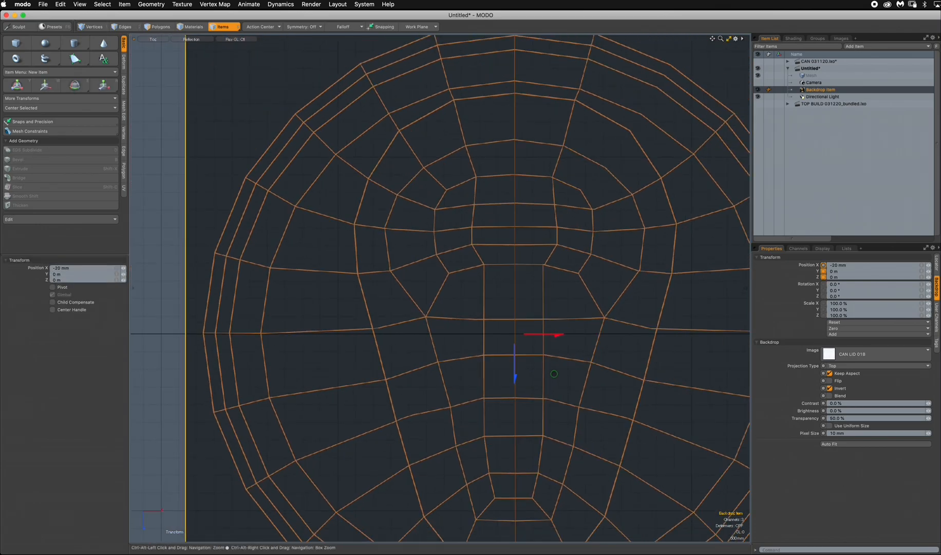
alt+drag(237, 346, 322, 313)
drag(723, 337, 723, 338)
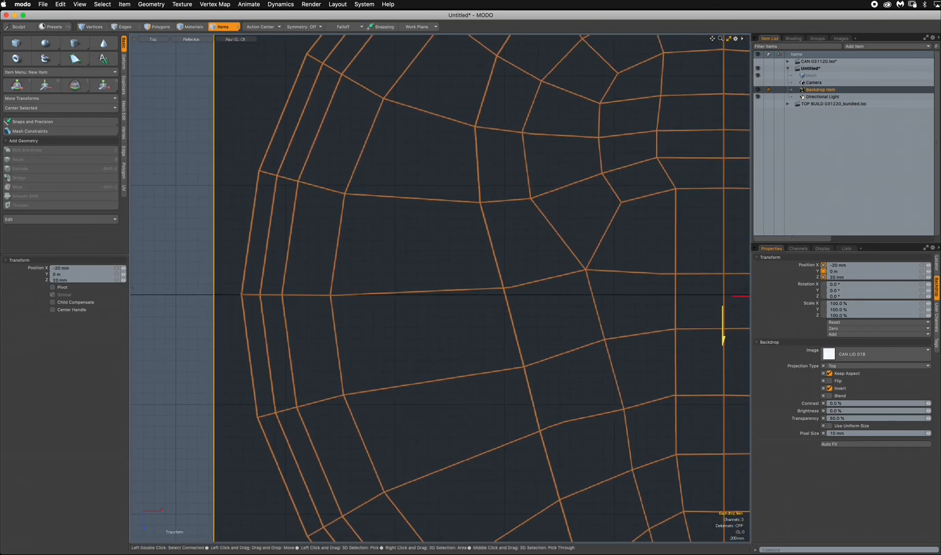
ctrl+alt+drag(632, 337, 368, 331)
ctrl+alt+drag(445, 320, 472, 319)
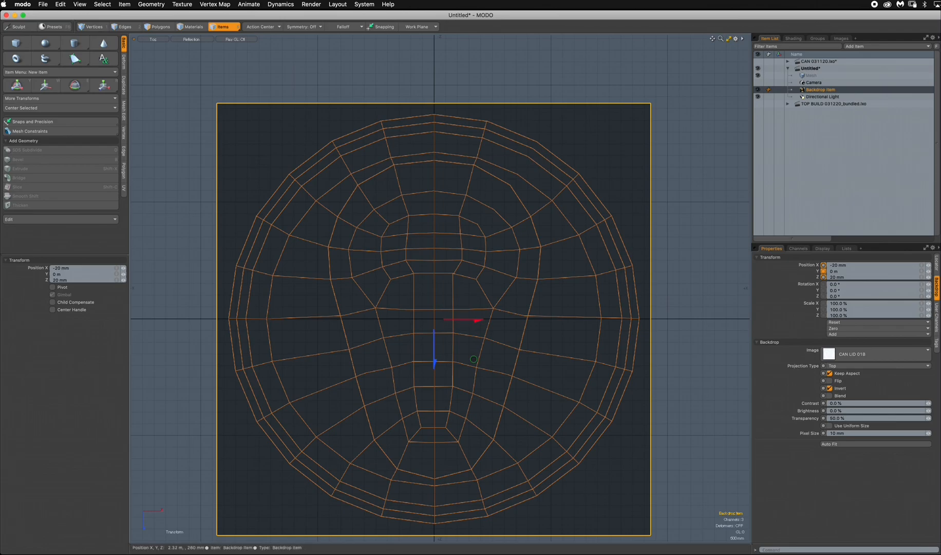
key(space)
alt+drag(489, 324, 503, 303)
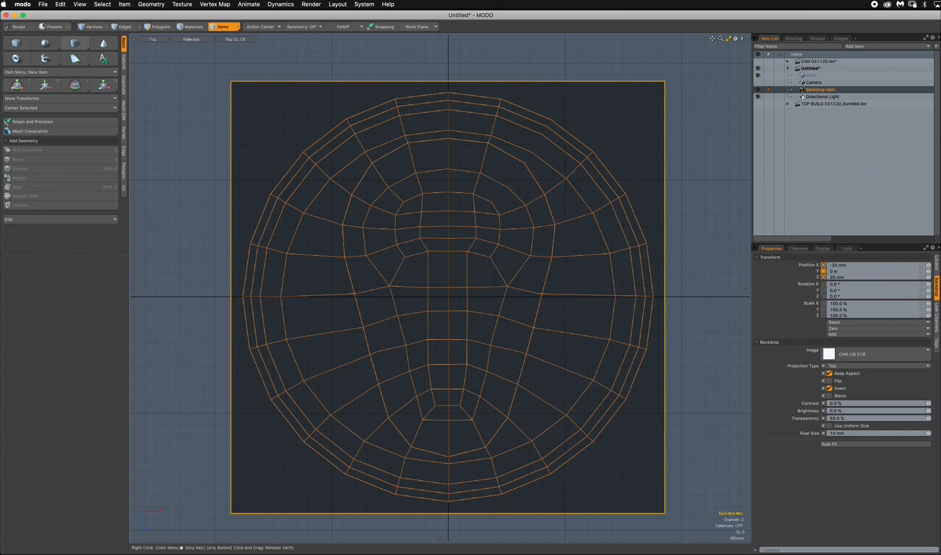
Step: Draw a flat 24-sided Y-axis cylinder about 8.8 m in radius, fitted to the lid drawing's outer ring and centred at X and Z 0
click(74, 42)
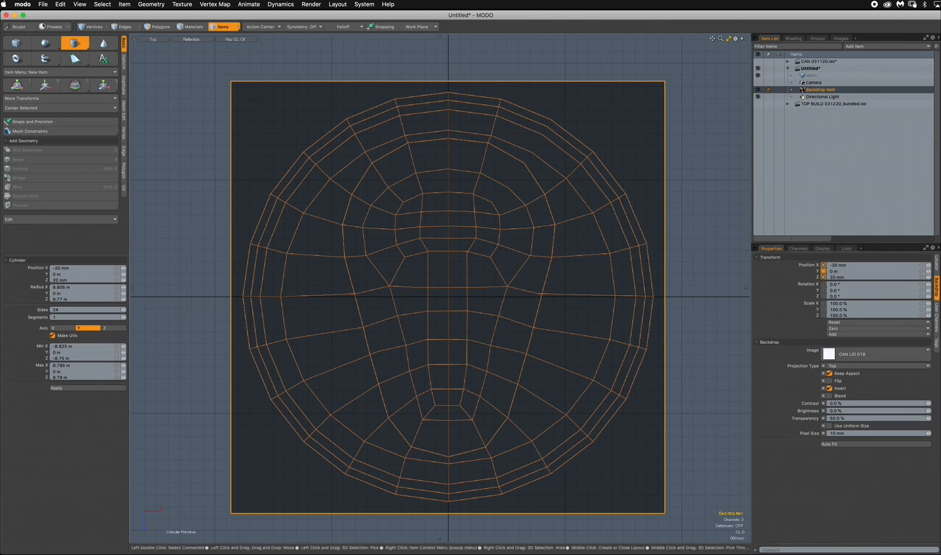
mouse_move(447, 296)
mouse_down()
mouse_move(503, 328)
mouse_move(619, 462)
mouse_move(662, 424)
mouse_move(632, 420)
mouse_move(611, 403)
mouse_move(622, 484)
mouse_move(655, 491)
mouse_move(597, 462)
mouse_move(708, 462)
mouse_move(655, 462)
mouse_move(707, 462)
mouse_move(687, 478)
mouse_move(655, 476)
mouse_move(665, 514)
mouse_move(624, 401)
mouse_move(708, 391)
mouse_move(676, 399)
mouse_move(659, 437)
mouse_move(668, 466)
mouse_move(652, 470)
mouse_move(666, 482)
mouse_move(651, 502)
mouse_up()
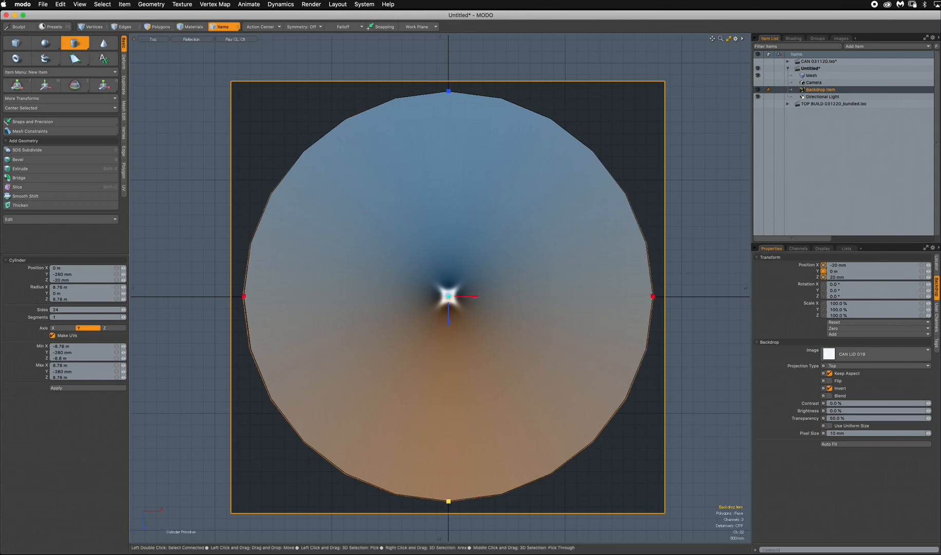
drag(448, 501, 449, 501)
drag(243, 296, 242, 296)
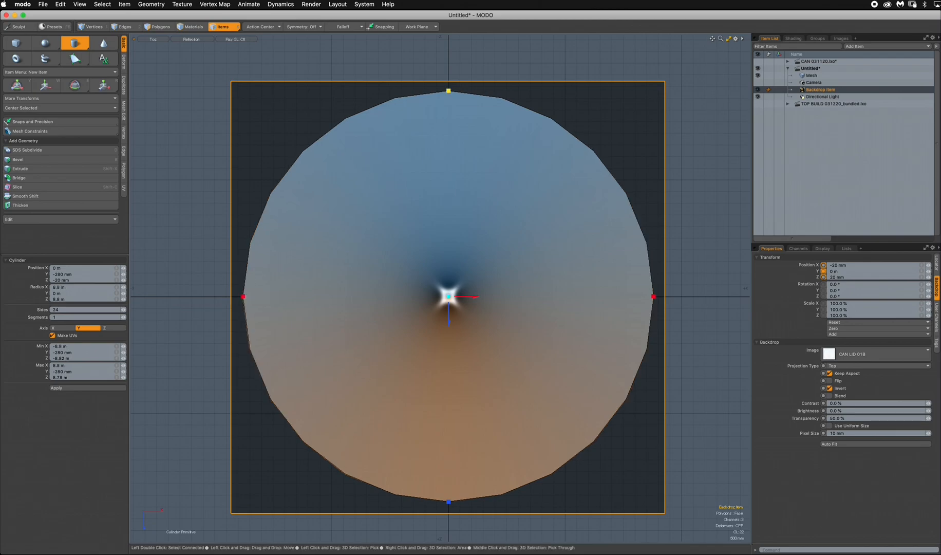
drag(449, 91, 449, 92)
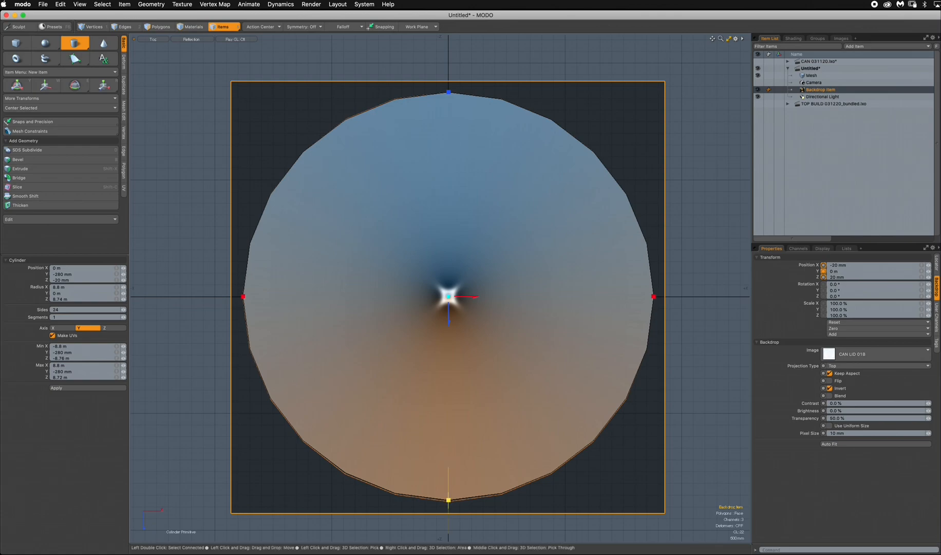
drag(449, 499, 448, 500)
drag(448, 322, 449, 323)
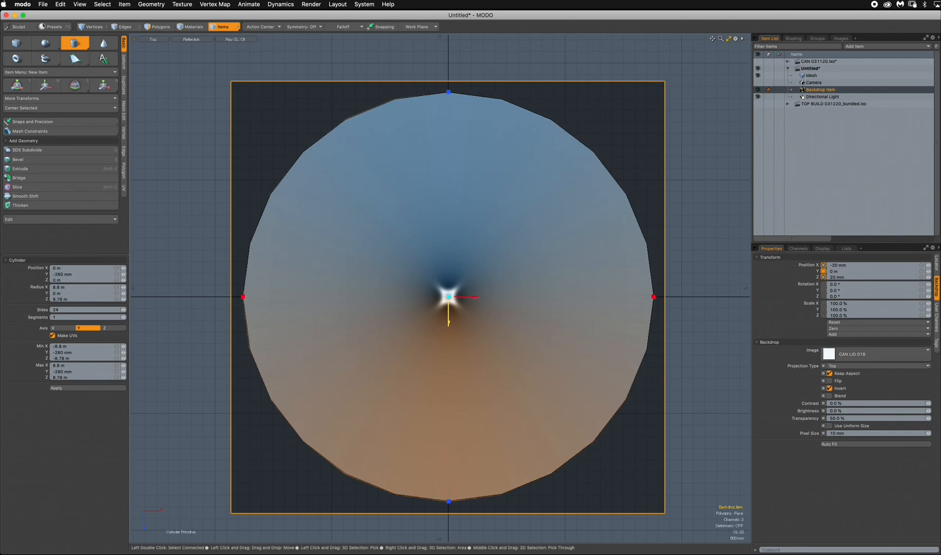
key(space)
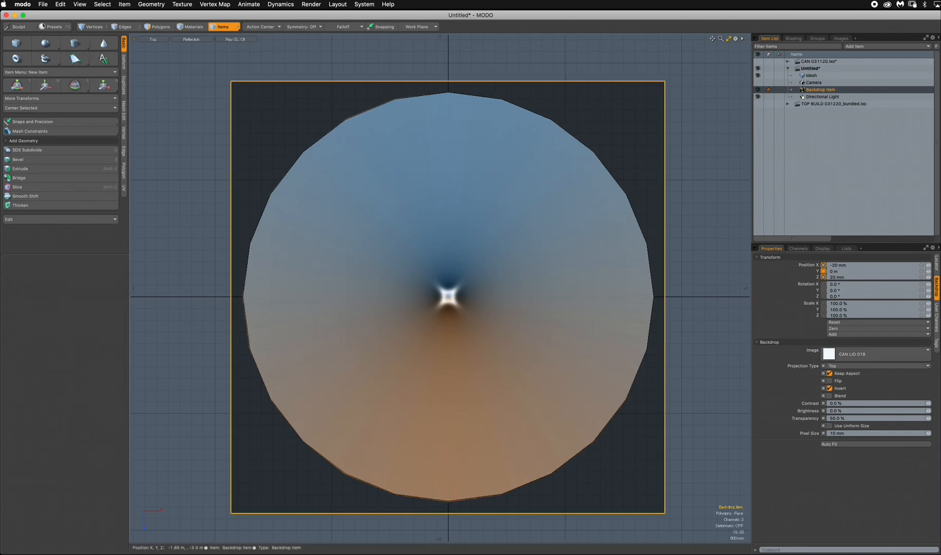
key(Escape)
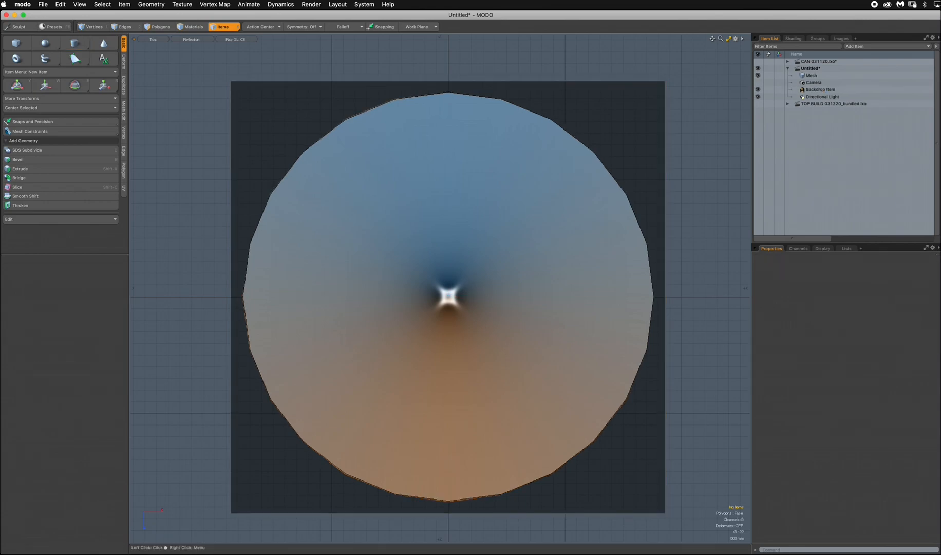
Step: Set the viewport shading to Wireframe and activate polygon selection
click(185, 40)
click(180, 38)
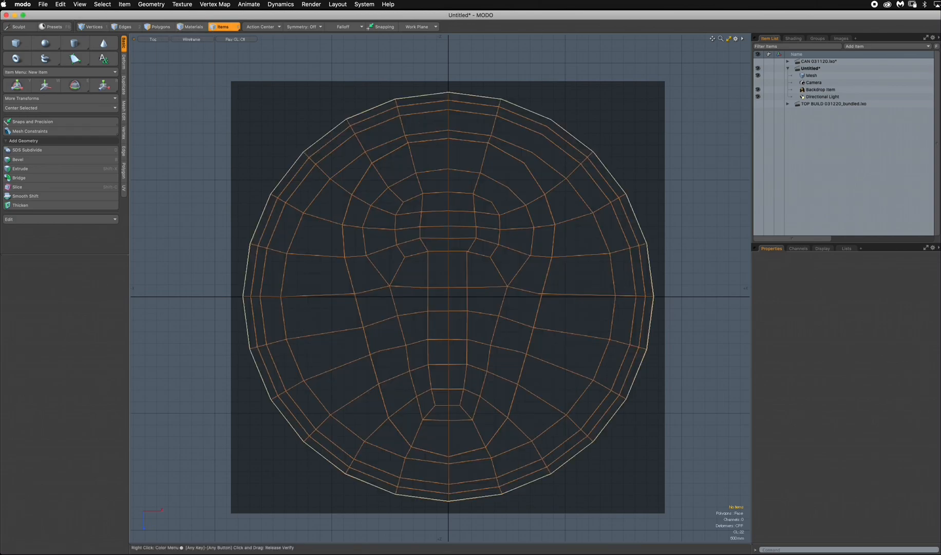
key(3)
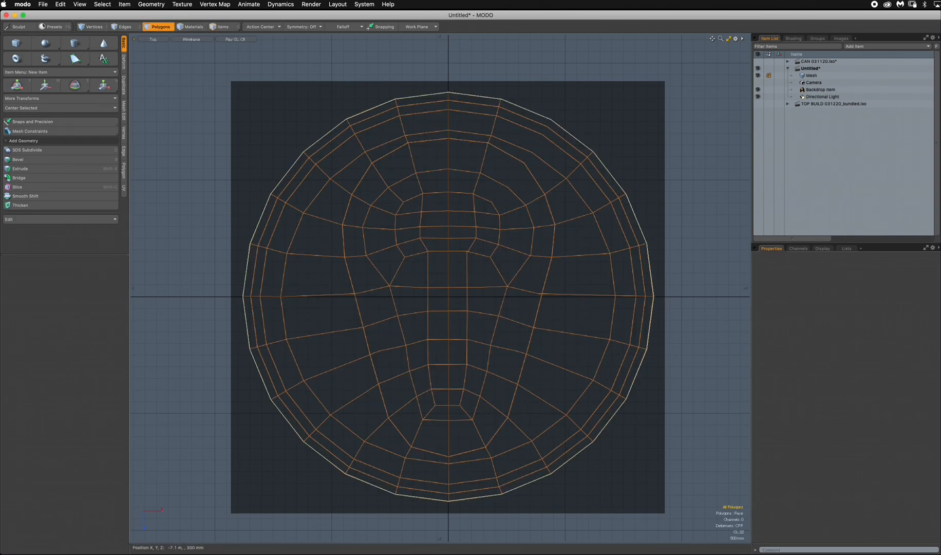
Step: In the Perspective view, lower the backdrop item to Y -580 mm so it lies below the disc
key(ctrl+space)
click(477, 222)
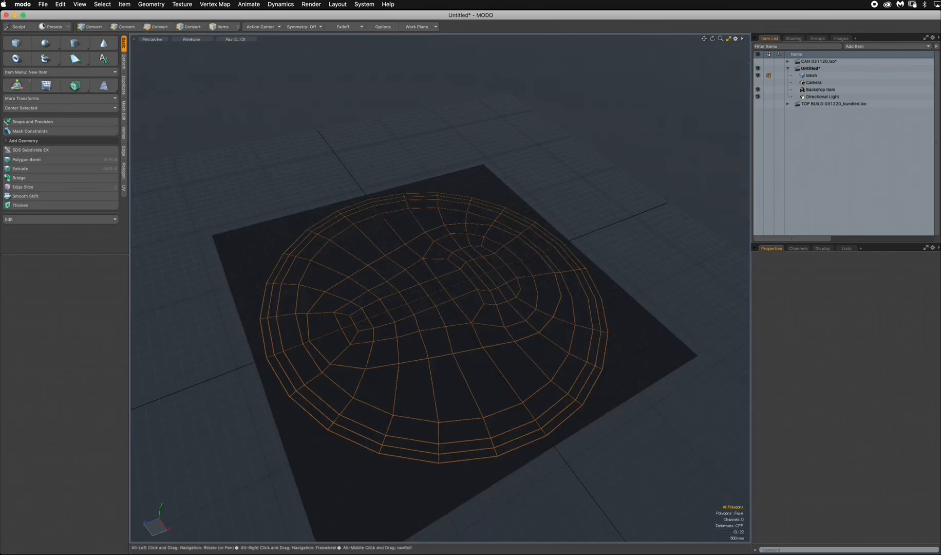
alt+drag(477, 222, 496, 149)
click(821, 90)
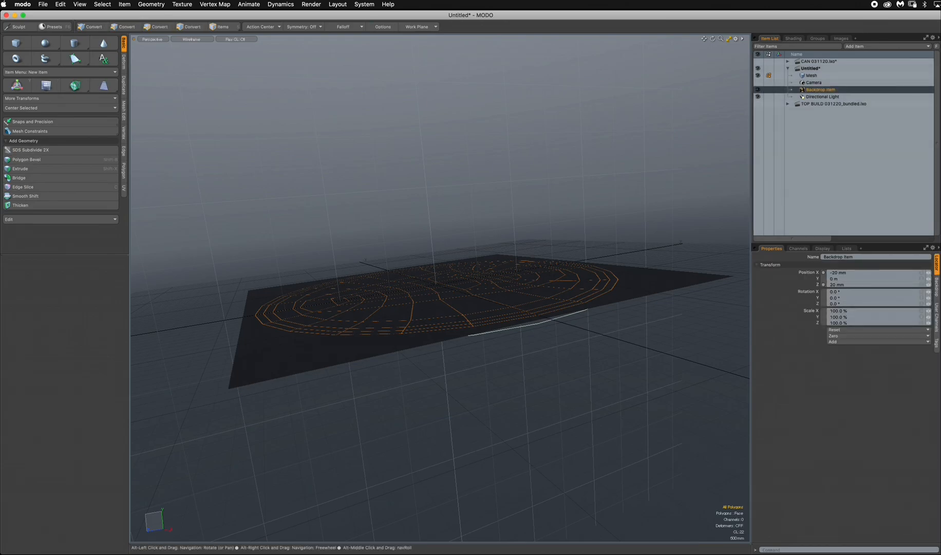
alt+drag(478, 190, 453, 132)
click(224, 27)
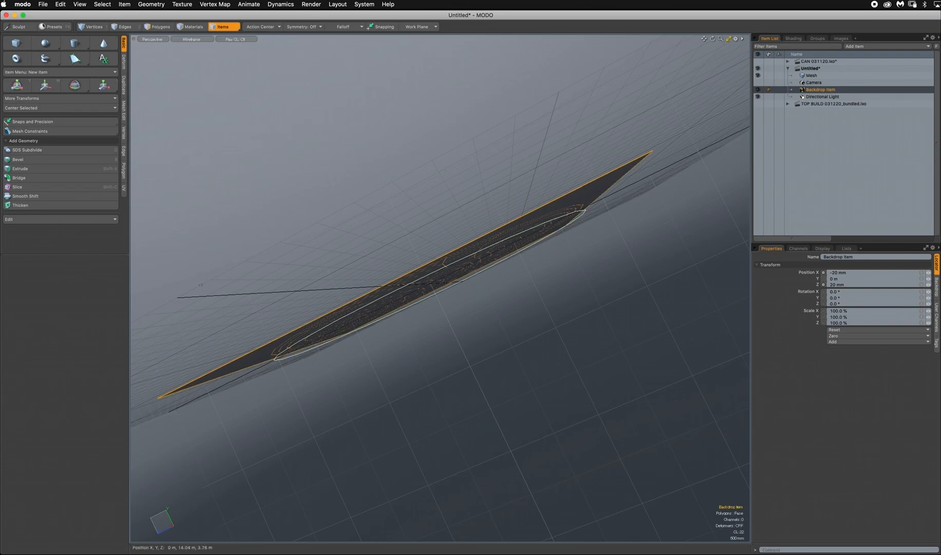
key(y)
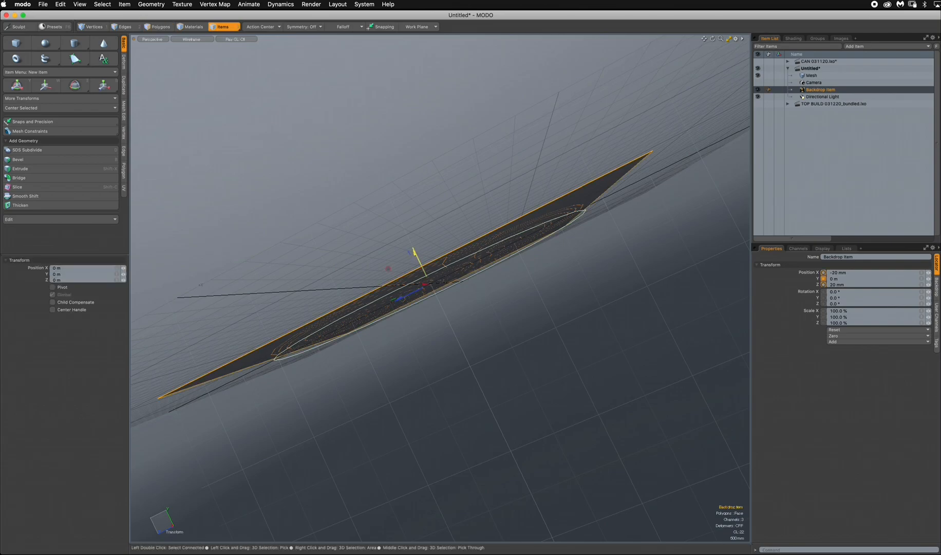
drag(415, 252, 623, 309)
Step: Select the disc's polygon in the Perspective view and return to the Top view with the whole lid in frame
key(3)
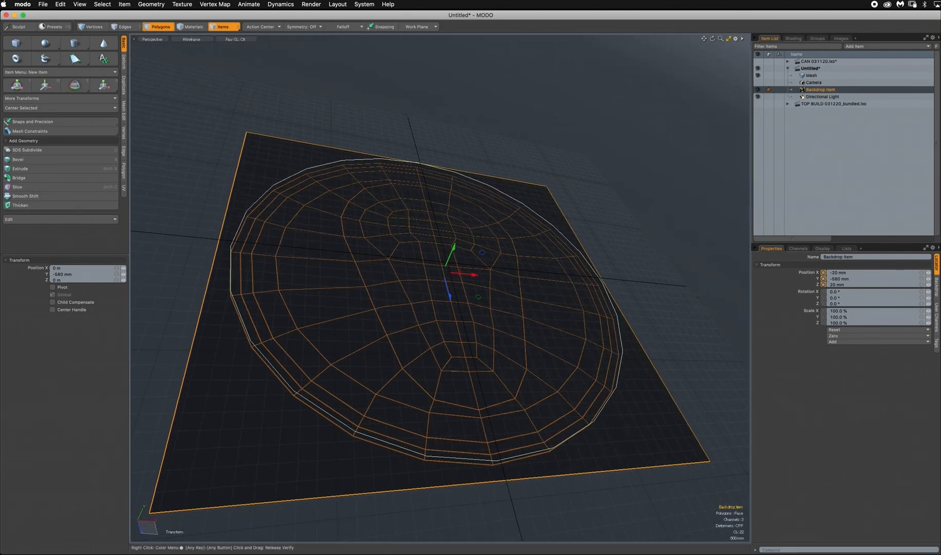
click(262, 200)
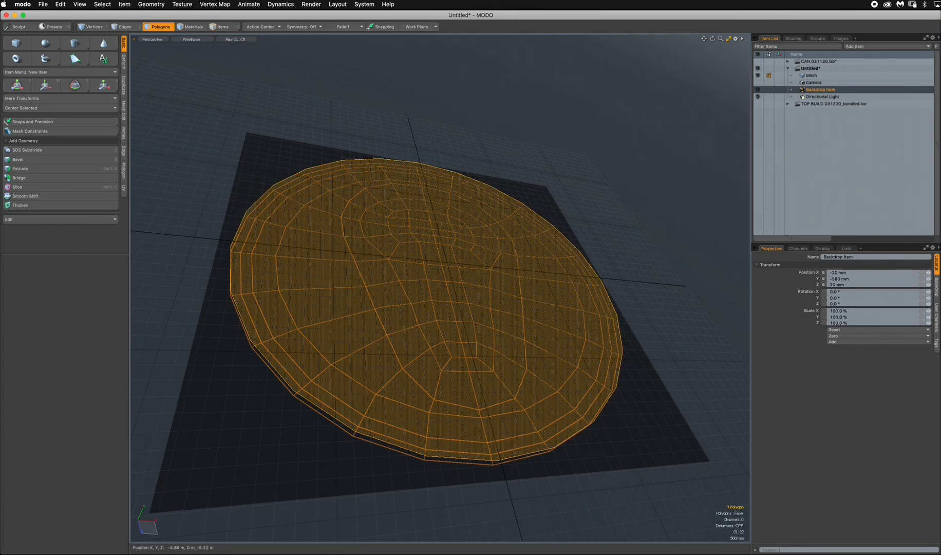
alt+drag(436, 205, 501, 254)
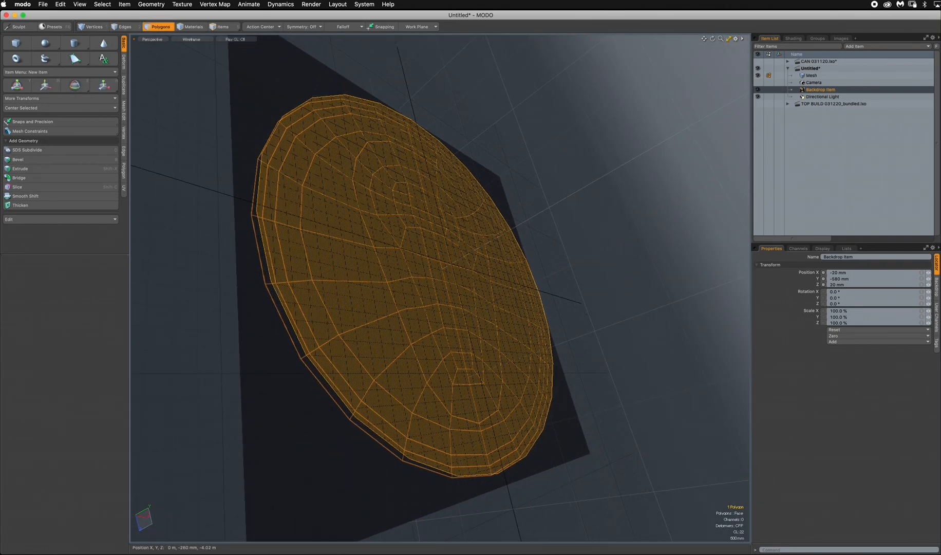
alt+drag(427, 174, 307, 200)
click(241, 136)
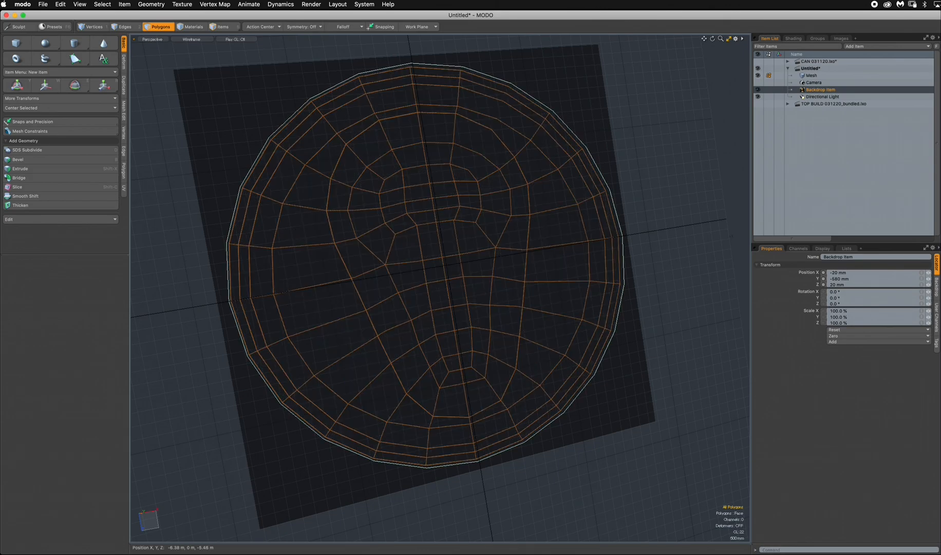
alt+drag(732, 236, 595, 274)
click(422, 288)
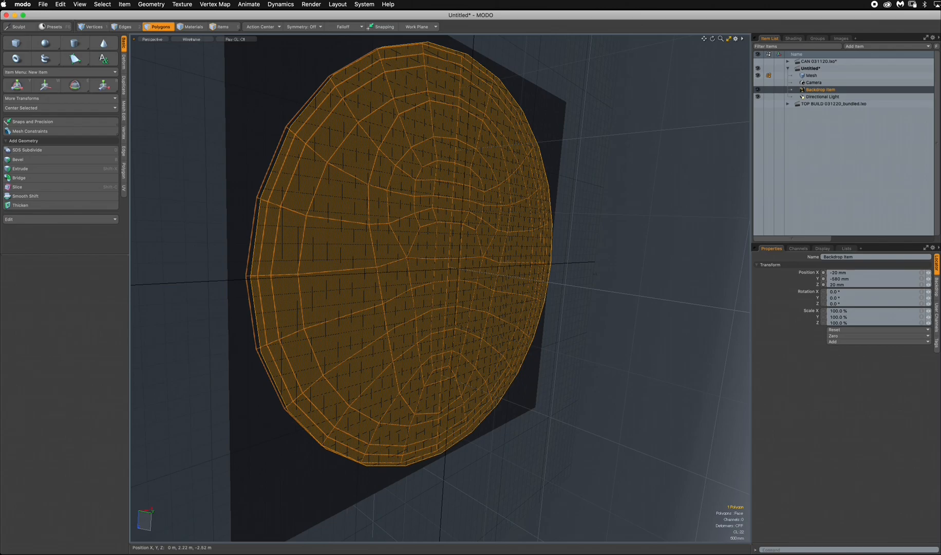
key(ctrl+space)
click(453, 196)
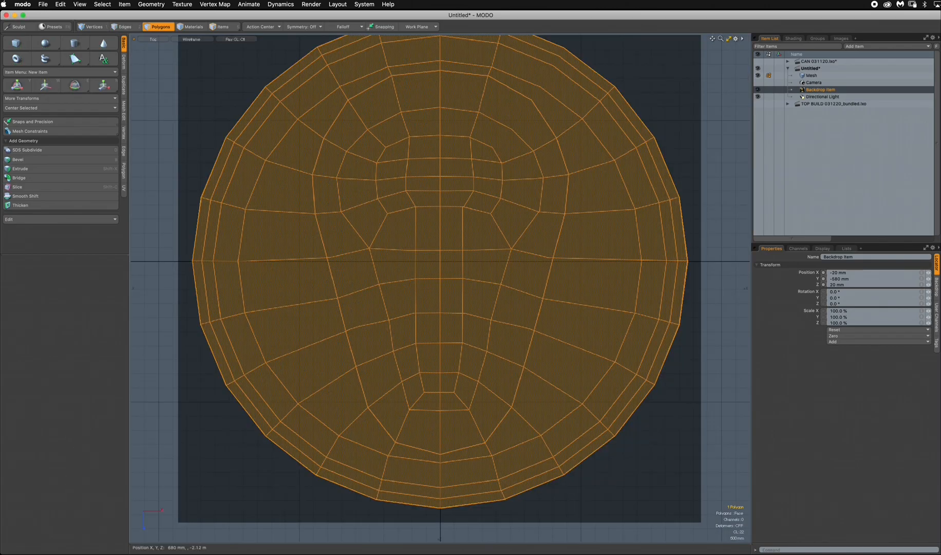
alt+drag(459, 202, 450, 246)
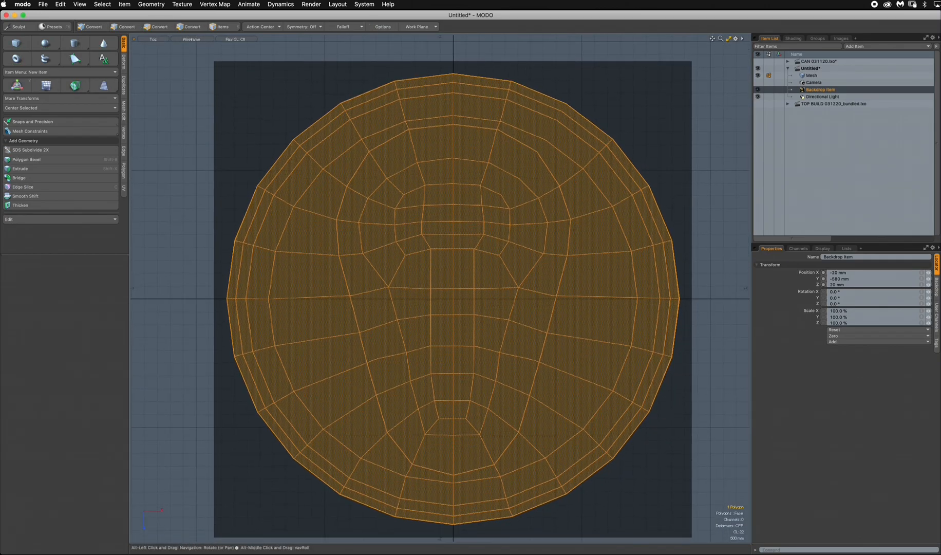
alt+drag(497, 279, 499, 271)
Step: Inset the disc polygon with Polygon Bevel to match the second ring of the lid drawing
key(b)
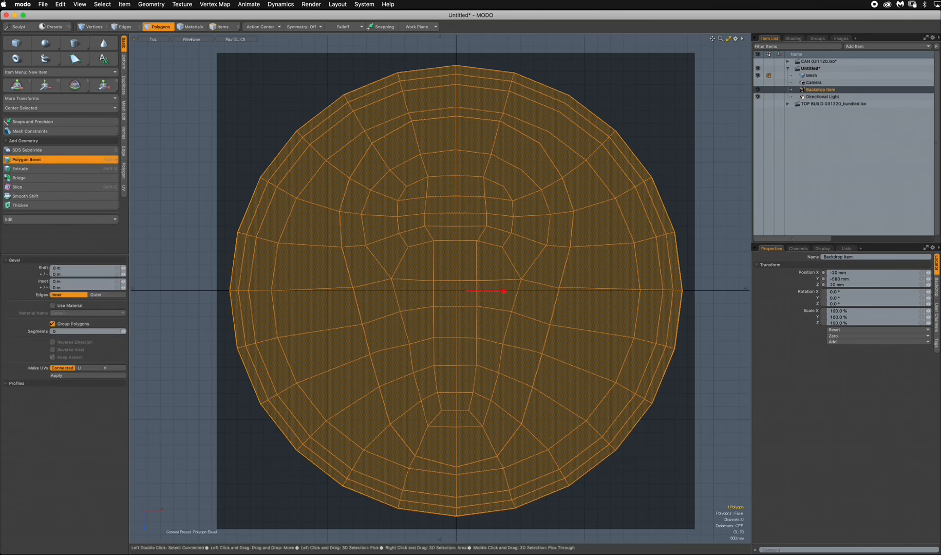
drag(503, 290, 490, 290)
key(space)
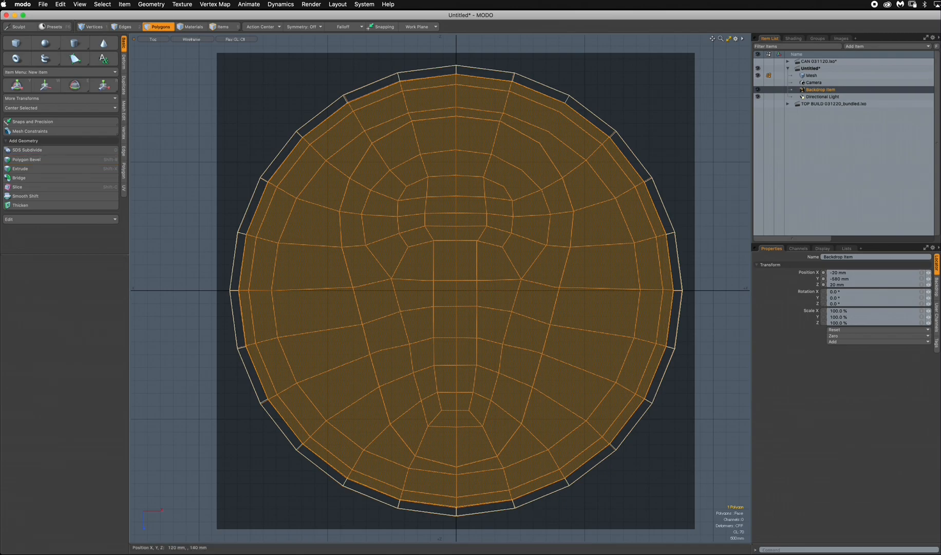
Step: Bevel the inner polygon twice more, with insets of about 411 mm and 848 mm, to match the next two rings of the drawing
key(shift+b)
drag(504, 291, 487, 290)
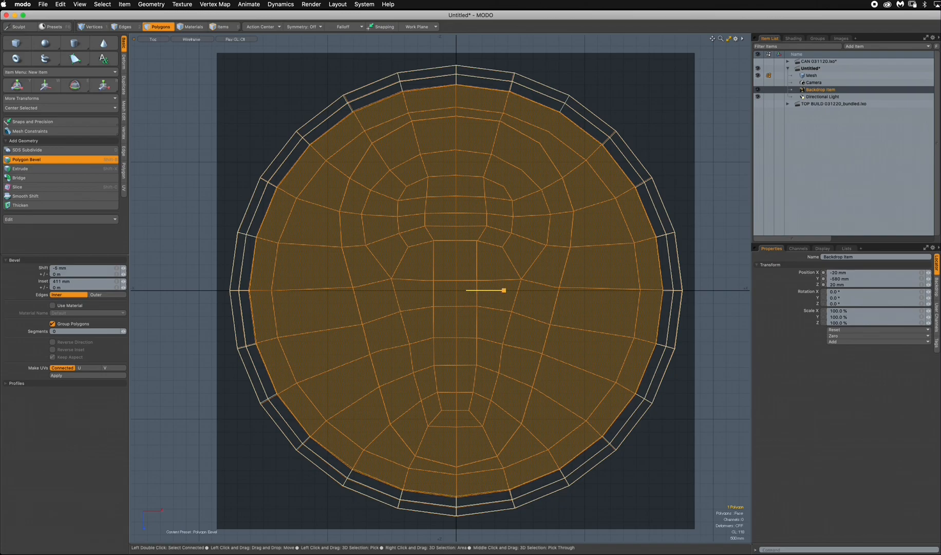
key(space)
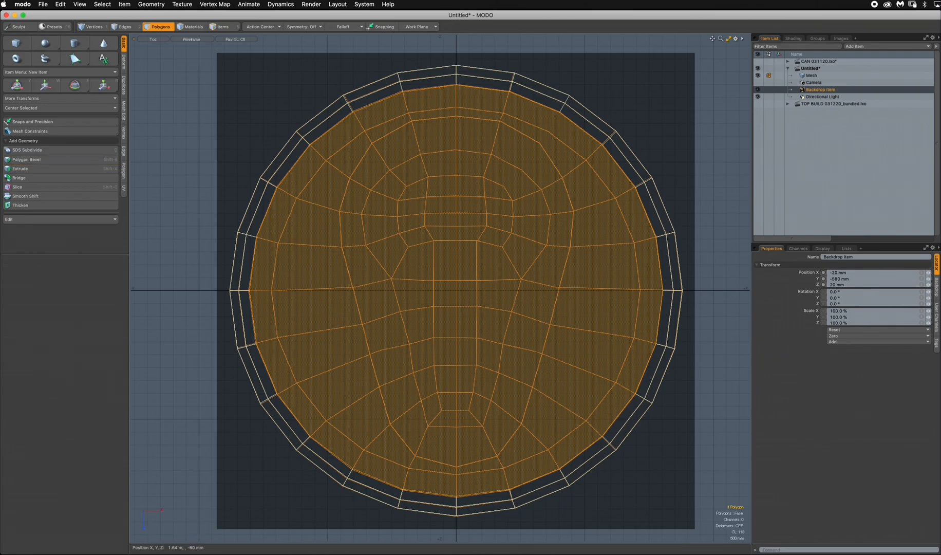
key(shift+b)
drag(504, 290, 468, 290)
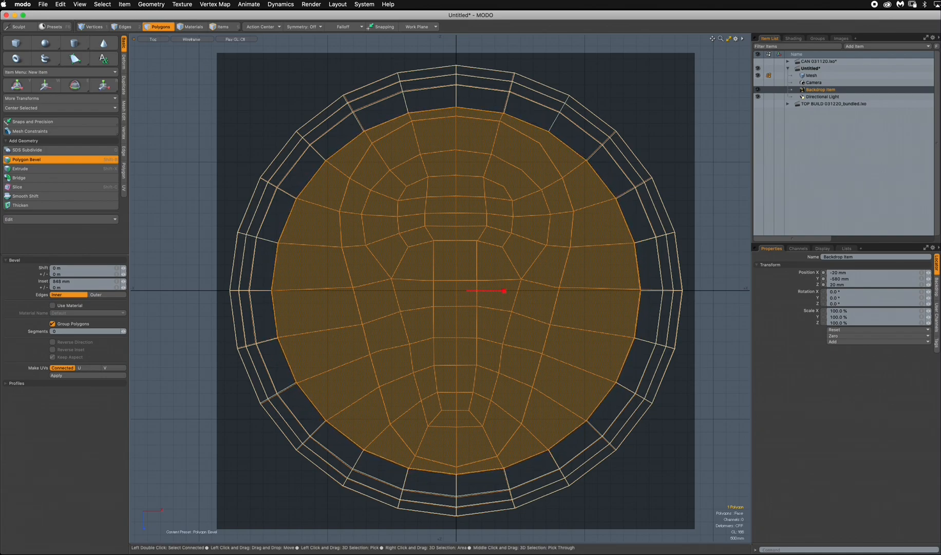
Step: Bevel the inner polygon once more and scale it to 76% in X and slightly smaller in Z, approximating the oval in the drawing
key(space)
key(shift+b)
key(r)
drag(504, 290, 493, 290)
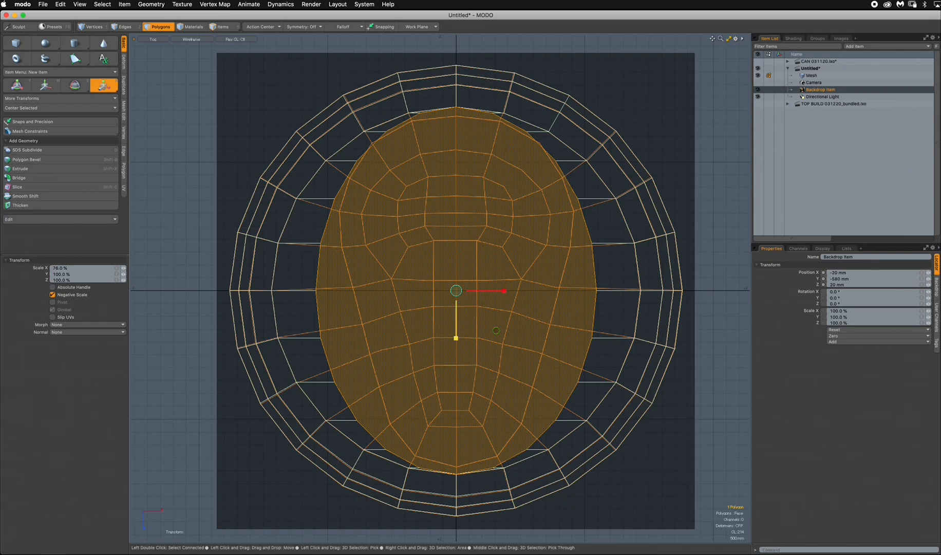
drag(456, 337, 456, 336)
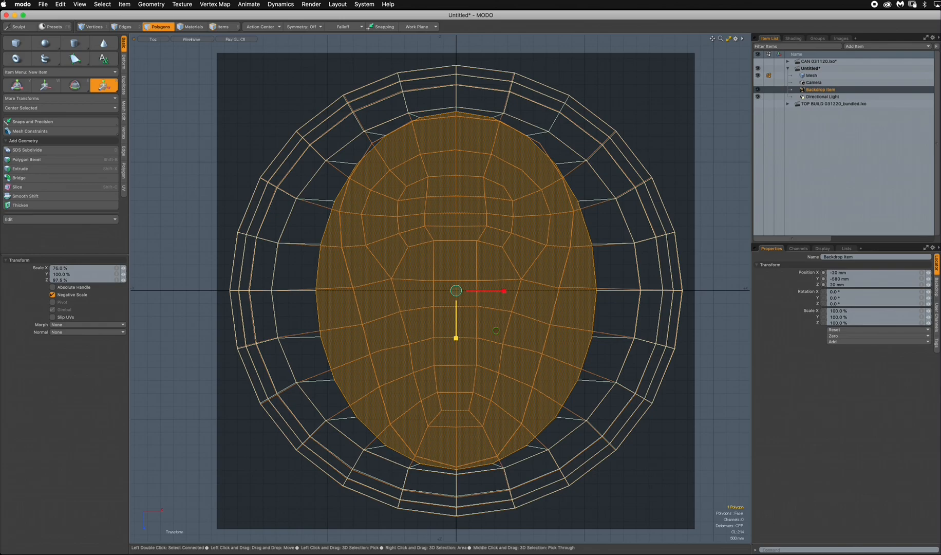
drag(455, 338, 456, 337)
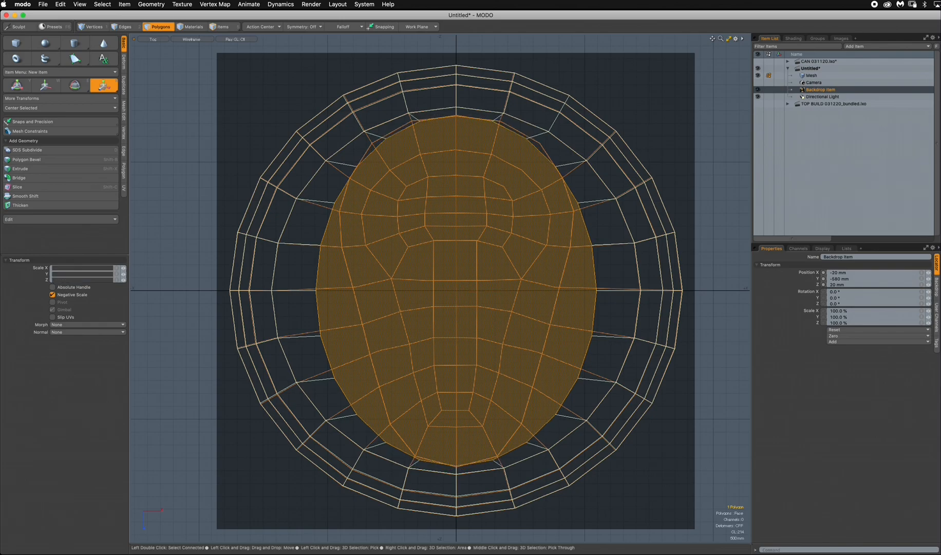
key(space)
Step: Switch to the Perspective view, use Reflection shading and clear the polygon selection
key(ctrl+space)
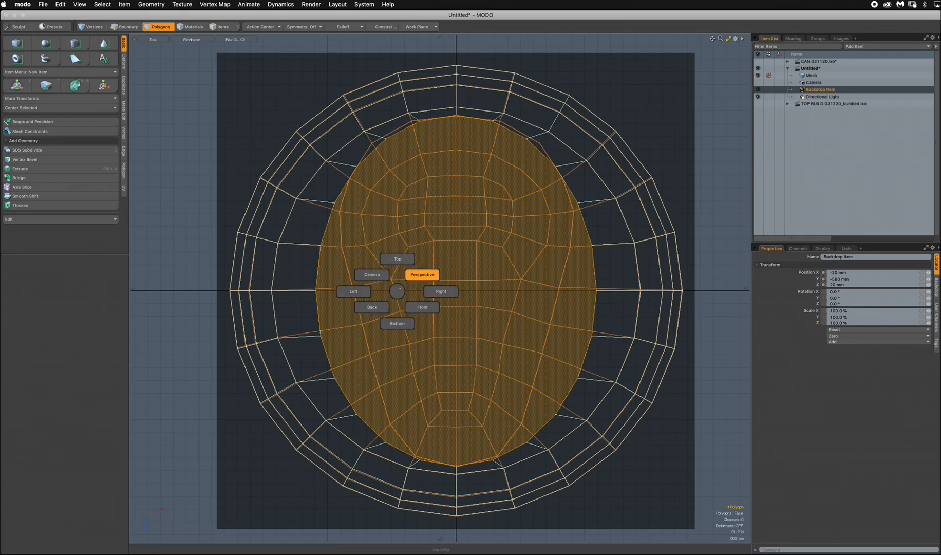
click(422, 274)
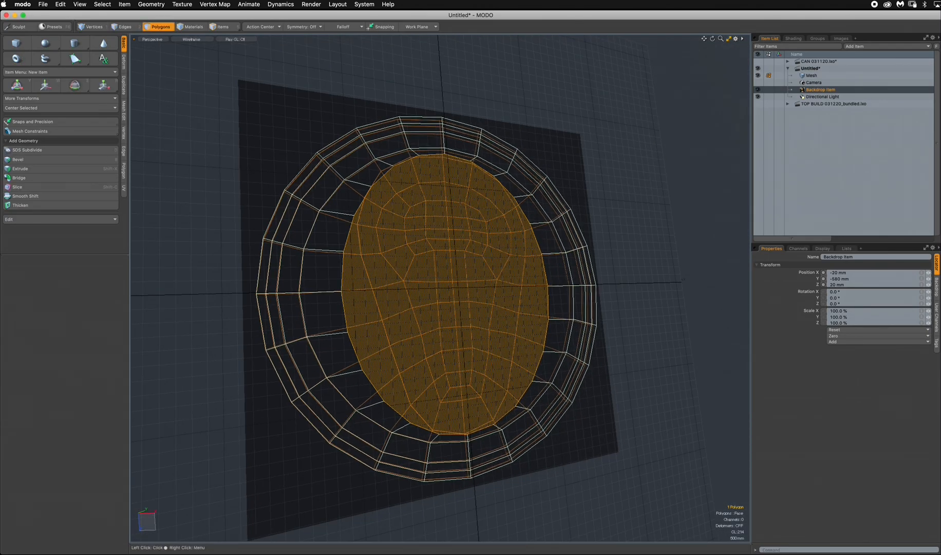
click(191, 39)
click(186, 91)
alt+drag(226, 102, 287, 123)
click(198, 116)
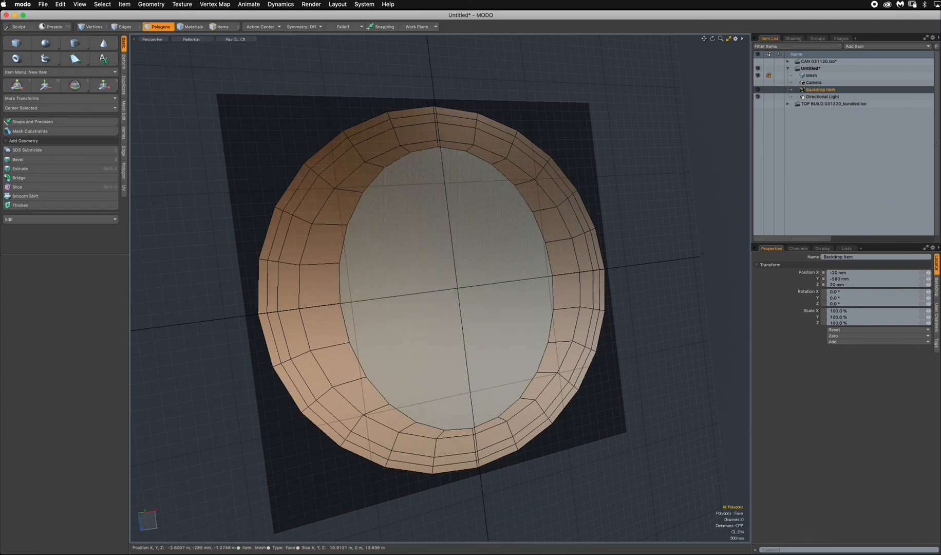
Step: Delete the oval centre polygon and all ring polygons on the positive X half, keeping only the other half of the lid
alt+drag(574, 220, 514, 201)
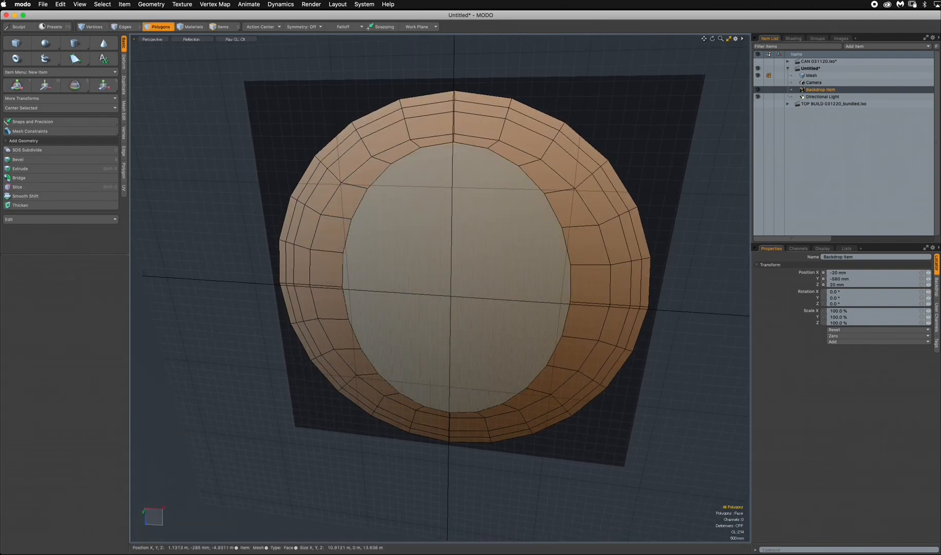
drag(482, 99, 476, 167)
drag(472, 329, 470, 440)
alt+drag(478, 401, 501, 344)
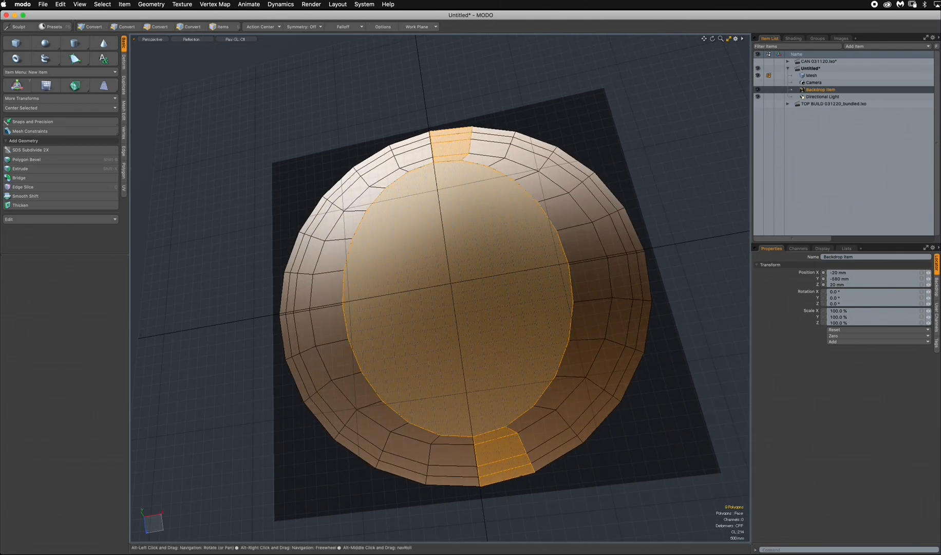
key(Delete)
double_click(538, 178)
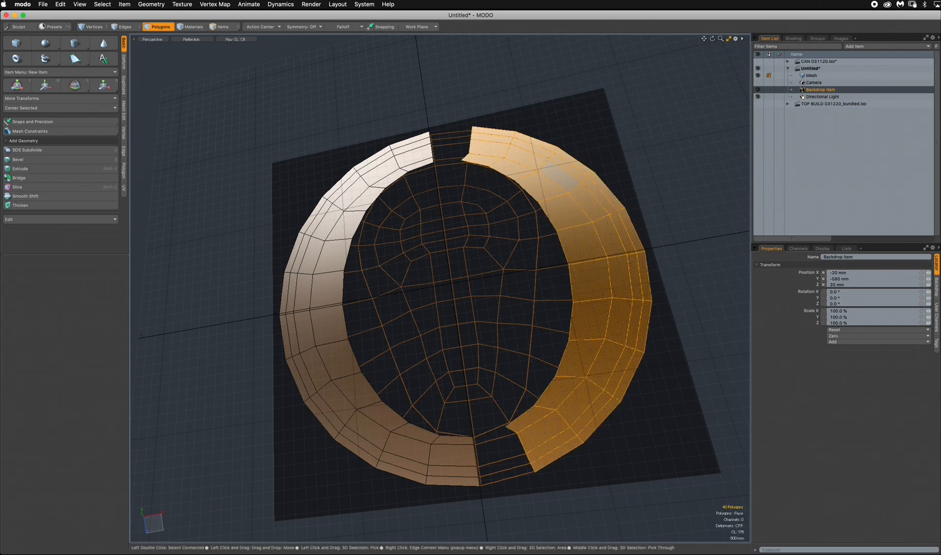
key(Delete)
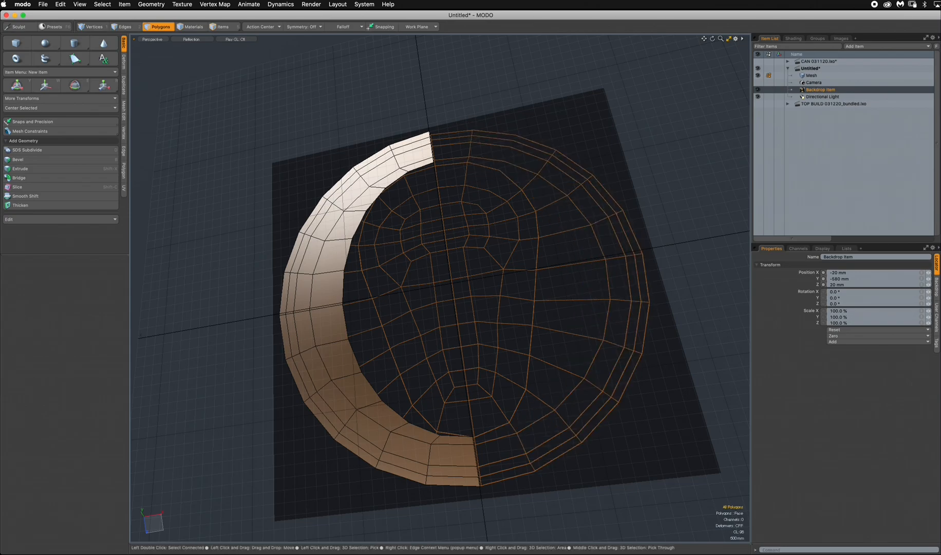
Step: In the Top view, use Screen Falloff Transform to move the uppermost inner-border vertices of the half mesh onto the drawing
key(ctrl+space)
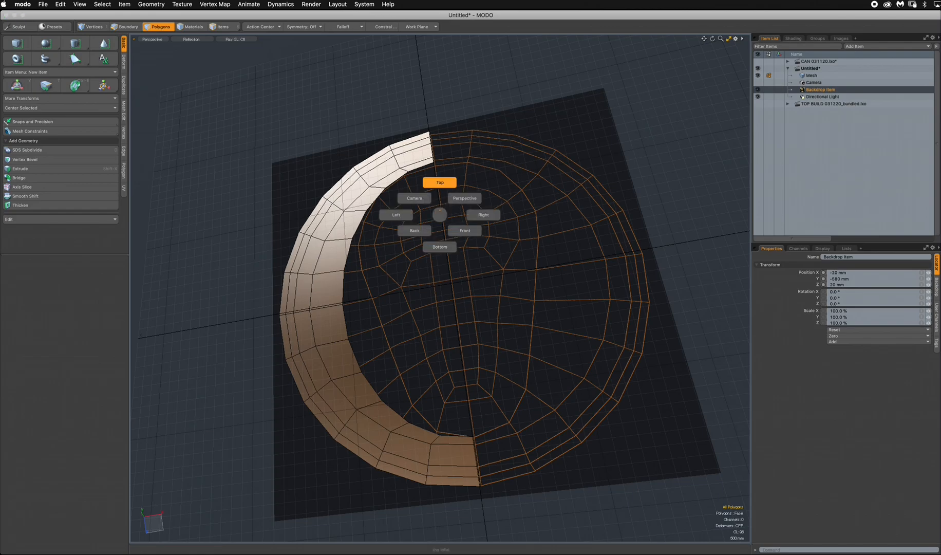
click(440, 182)
alt+shift+drag(440, 182, 438, 191)
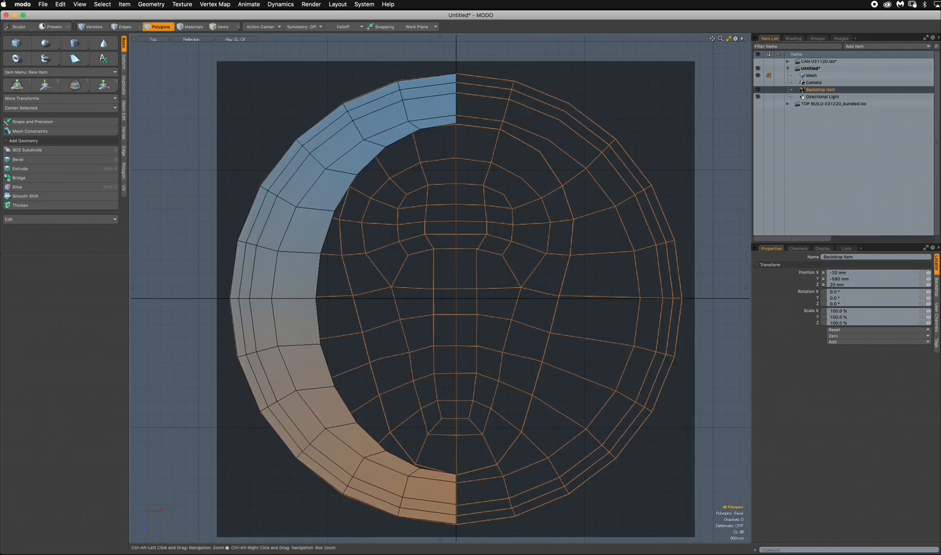
ctrl+alt+drag(348, 222, 352, 222)
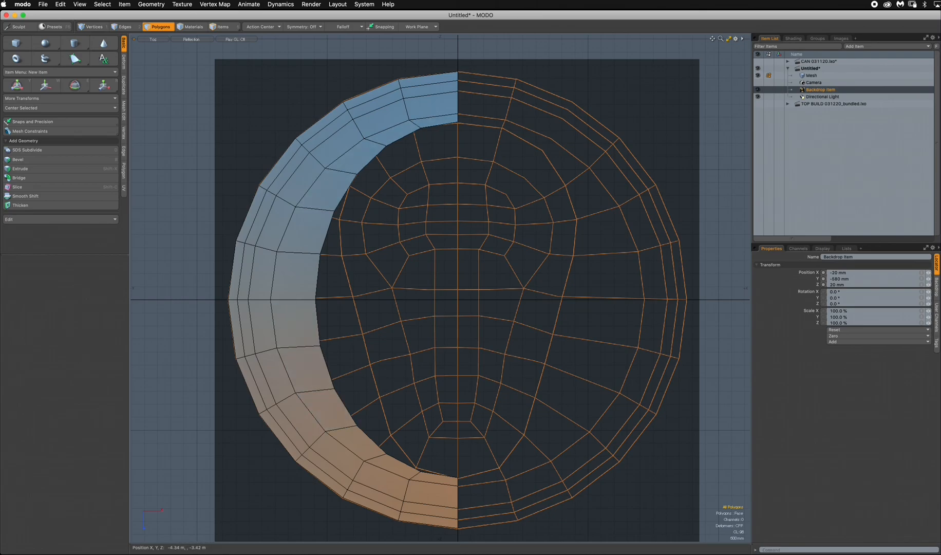
ctrl+alt+drag(423, 131, 465, 139)
alt+shift+drag(464, 139, 484, 161)
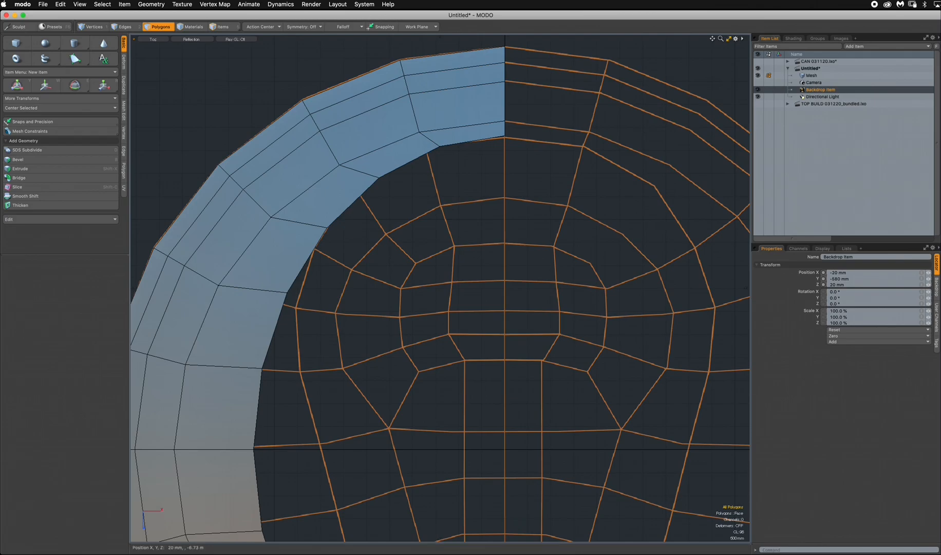
key(ctrl+t)
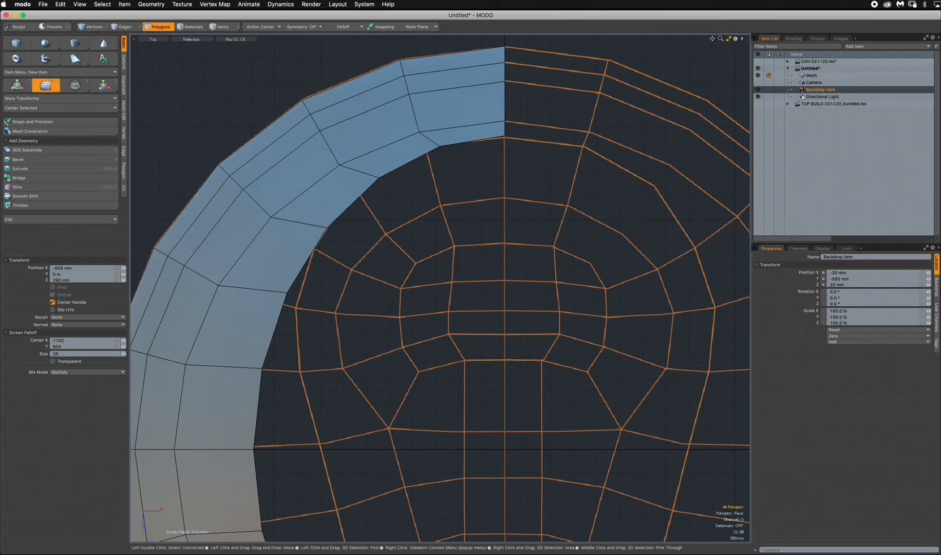
scroll(501, 138, up, 5)
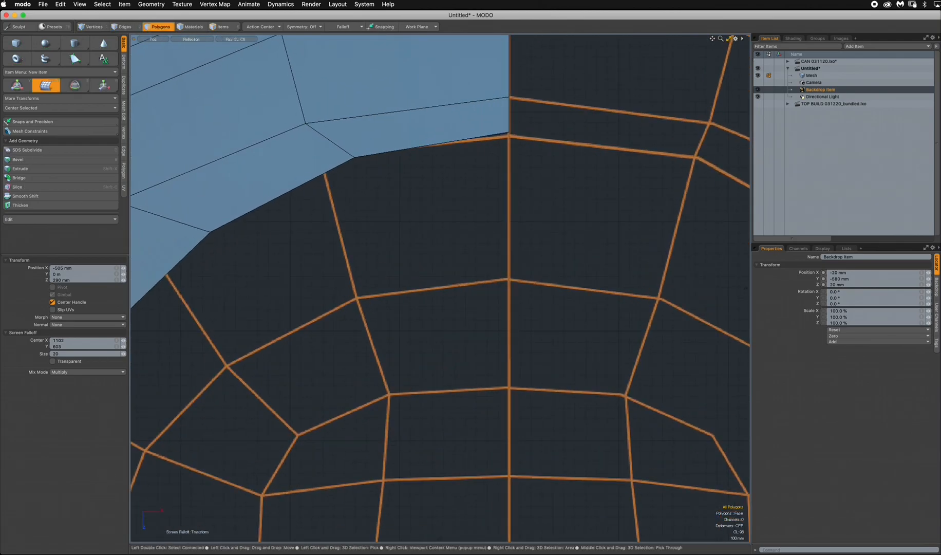
drag(549, 173, 549, 176)
drag(355, 157, 533, 144)
drag(429, 219, 481, 186)
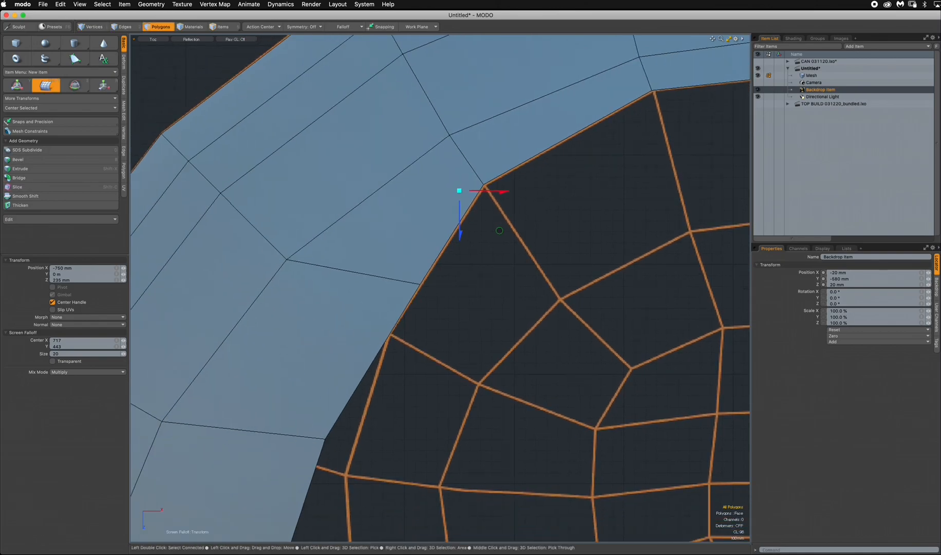
Step: Move the next inner-border vertices, down to the horizontal axis, onto the matching line intersections of the backdrop
drag(419, 284, 384, 342)
alt+shift+drag(384, 386, 459, 198)
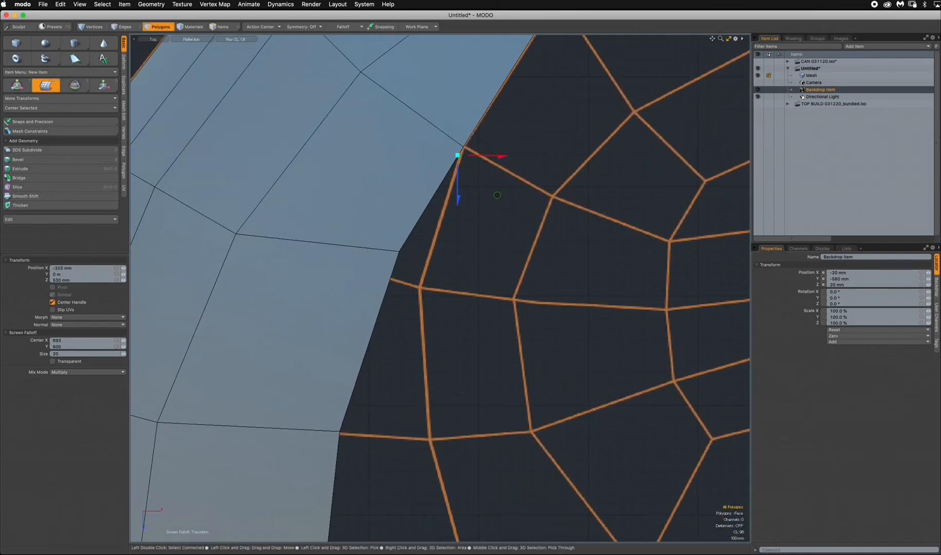
drag(398, 252, 407, 161)
drag(318, 287, 400, 142)
drag(266, 323, 422, 308)
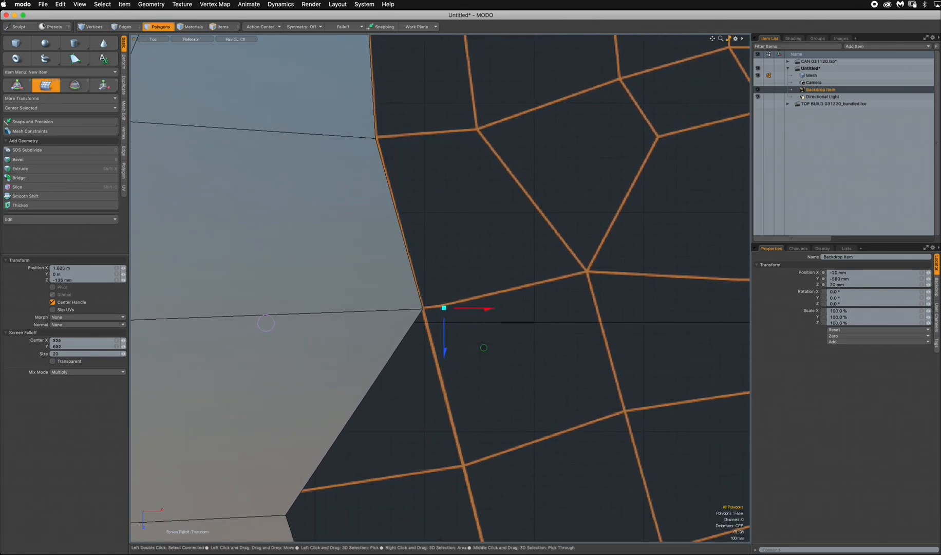
Step: Move the two inner-border vertices just below the horizontal axis inward onto the oval line of the backdrop
alt+shift+drag(482, 348, 432, 183)
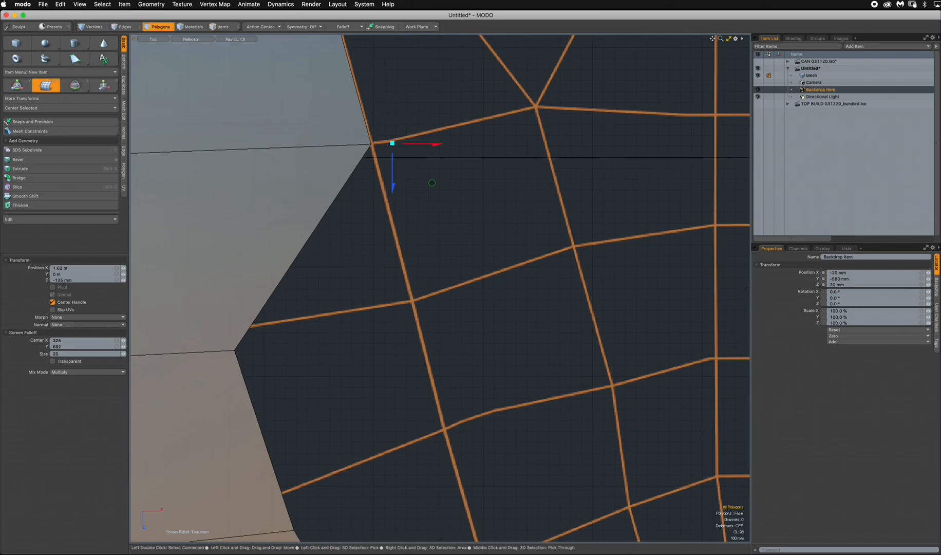
drag(235, 350, 410, 302)
drag(425, 299, 425, 297)
ctrl+alt+drag(497, 297, 434, 296)
alt+shift+drag(434, 296, 346, 318)
drag(328, 408, 389, 366)
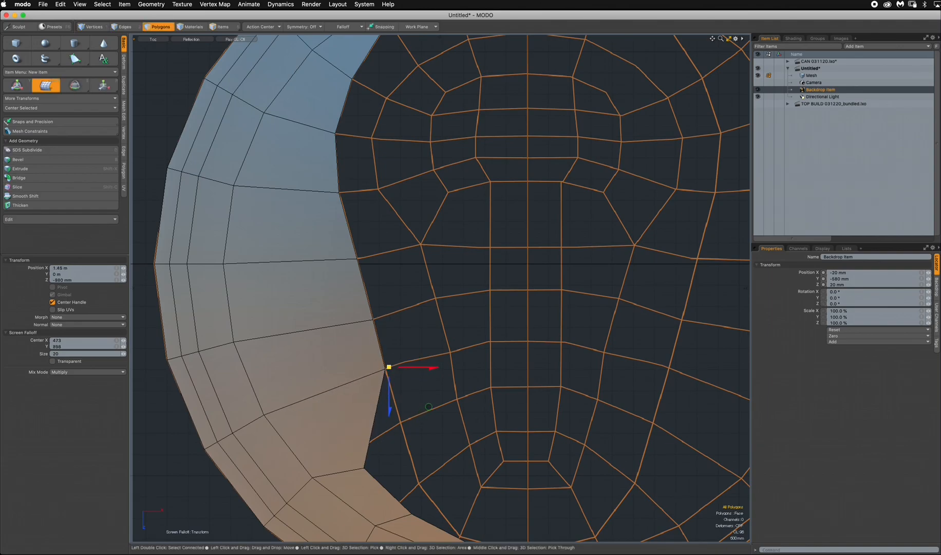
Step: Align the lowest inner-border vertices, including the one on the centre line, with the backdrop and finish in Vertices mode
drag(364, 467, 331, 375)
scroll(378, 427, up, 5)
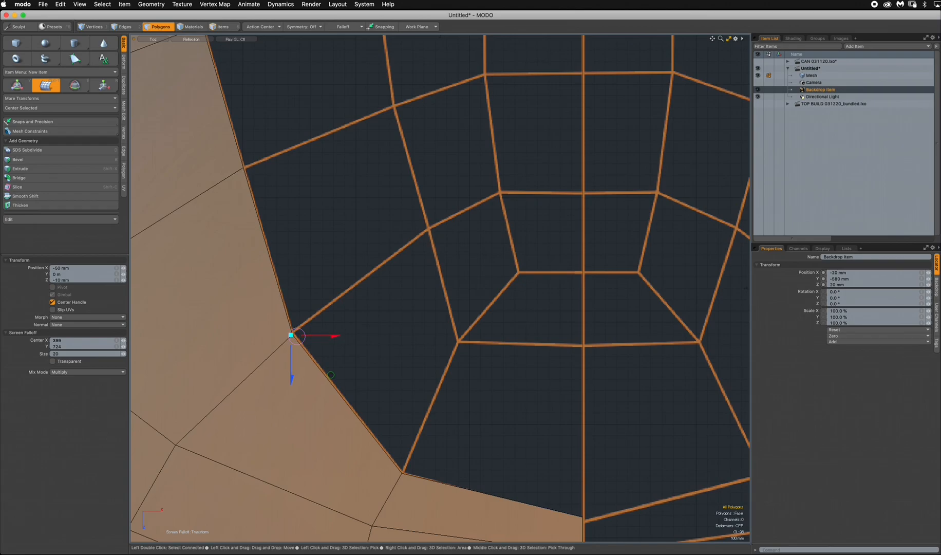
drag(291, 335, 242, 313)
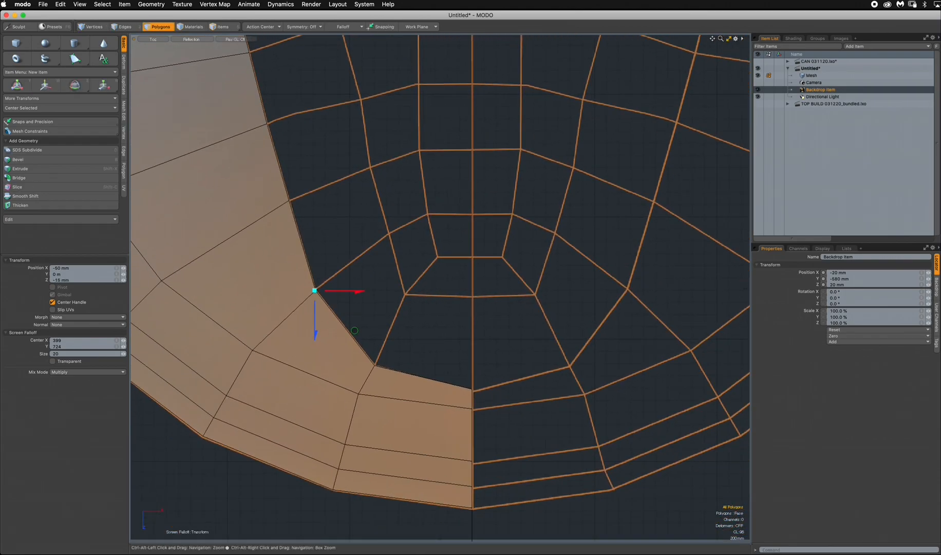
ctrl+alt+drag(463, 387, 480, 395)
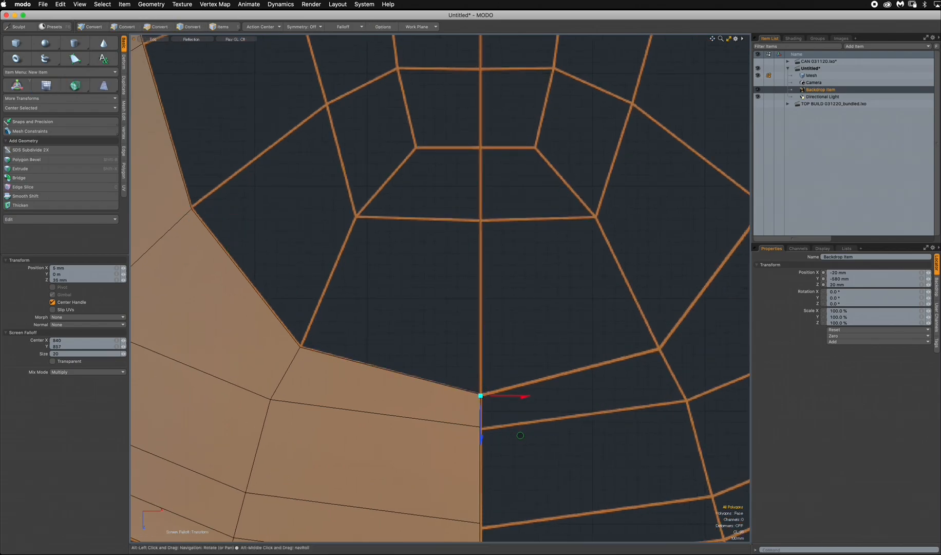
ctrl+alt+drag(476, 319, 334, 318)
alt+drag(334, 319, 350, 432)
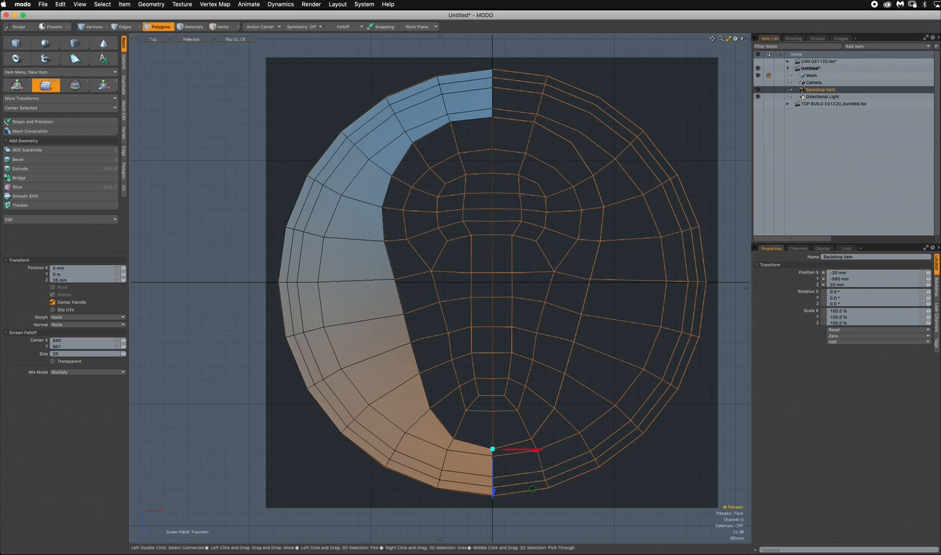
key(1)
key(space)
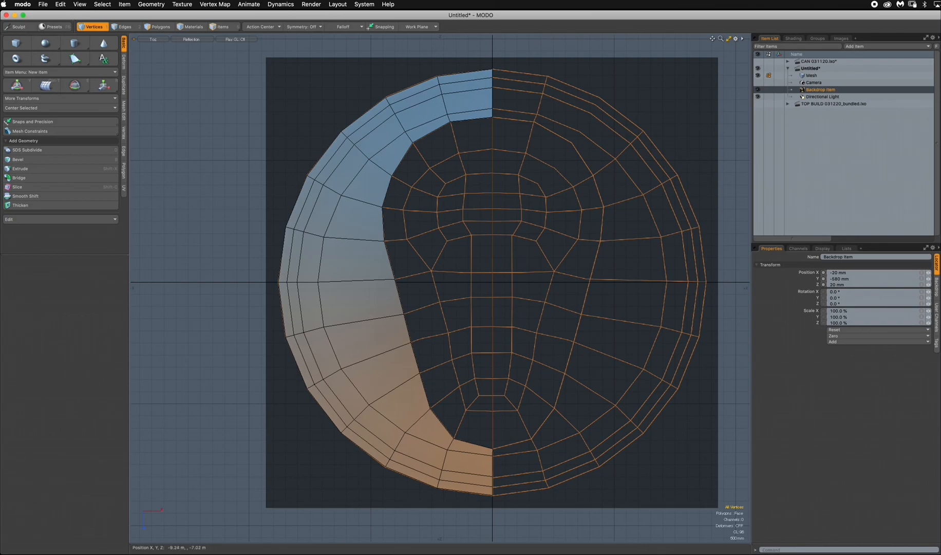
Step: Compare the whole half mesh with the backdrop in Wireframe shading and restore Reflection shading
scroll(501, 171, down, 1)
alt+drag(501, 170, 500, 189)
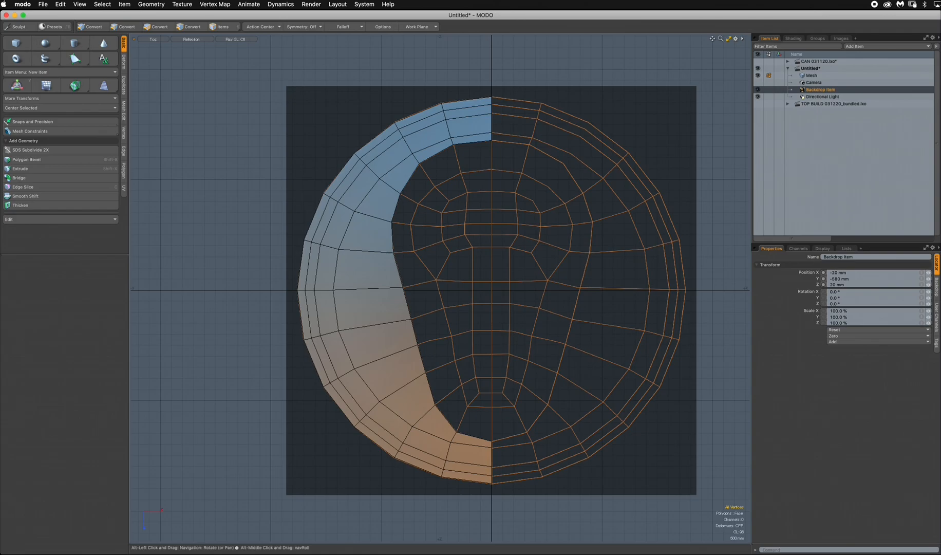
click(191, 39)
click(177, 43)
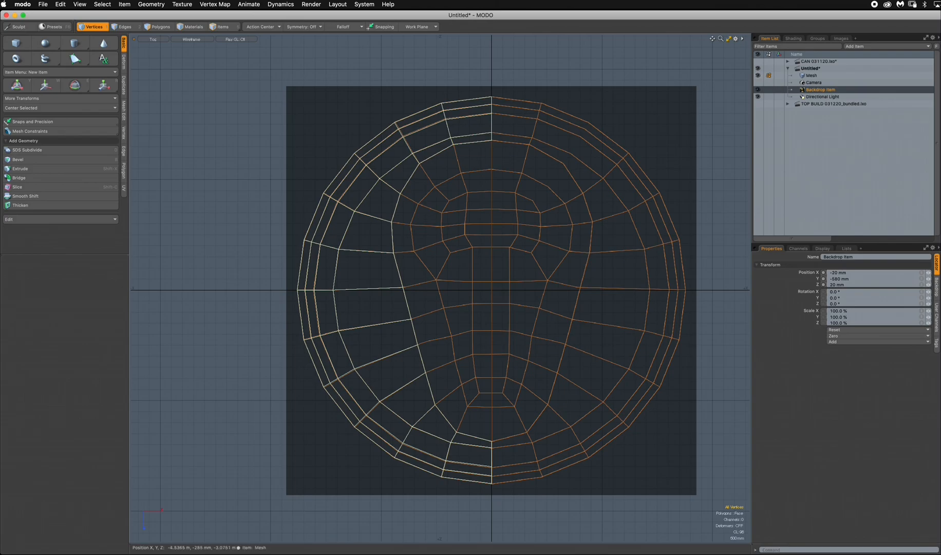
click(191, 39)
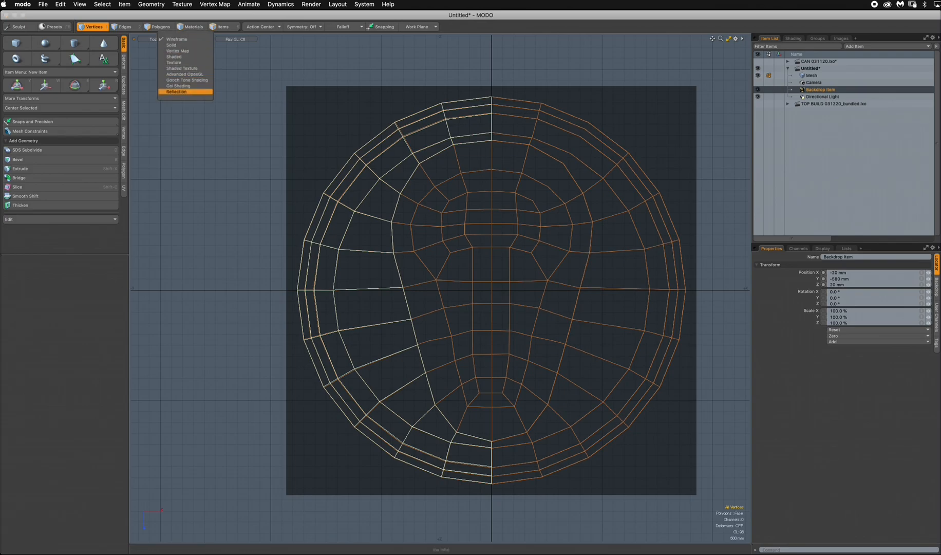
click(176, 92)
Step: In Edges mode, select the seven consecutive inner-border edges along the straight flank and up around its upper bend
scroll(480, 173, up, 3)
alt+drag(463, 318, 454, 231)
key(2)
alt+drag(337, 246, 347, 197)
scroll(362, 191, up, 2)
scroll(347, 197, down, 1)
click(346, 198)
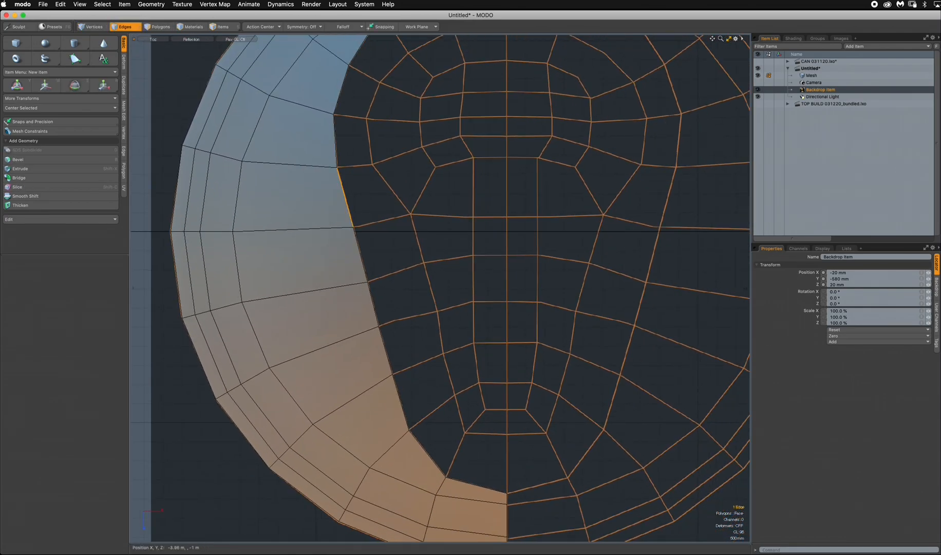
shift+click(361, 254)
shift+click(374, 303)
shift+click(385, 350)
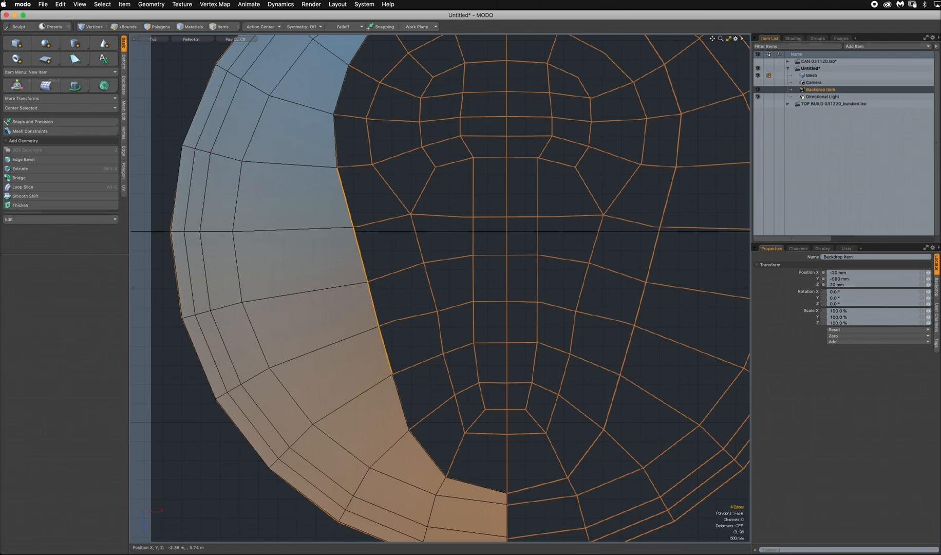
shift+click(401, 403)
shift+click(337, 144)
shift+click(341, 92)
Step: Extend the seven selected edges inward with Edge Extend by about 1.43 m in X and -160 mm in Z
ctrl+alt+drag(433, 153, 423, 177)
key(z)
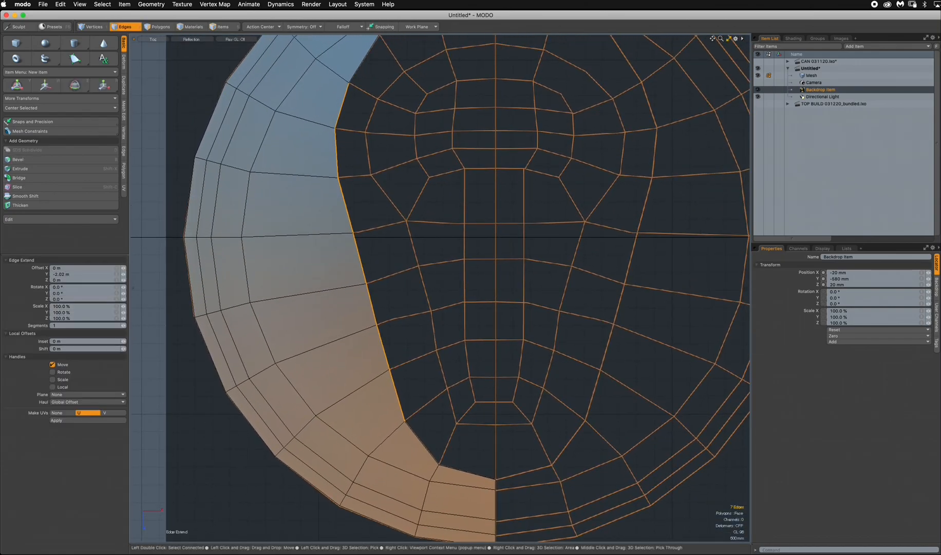
click(370, 252)
drag(370, 252, 435, 247)
alt+drag(436, 247, 455, 309)
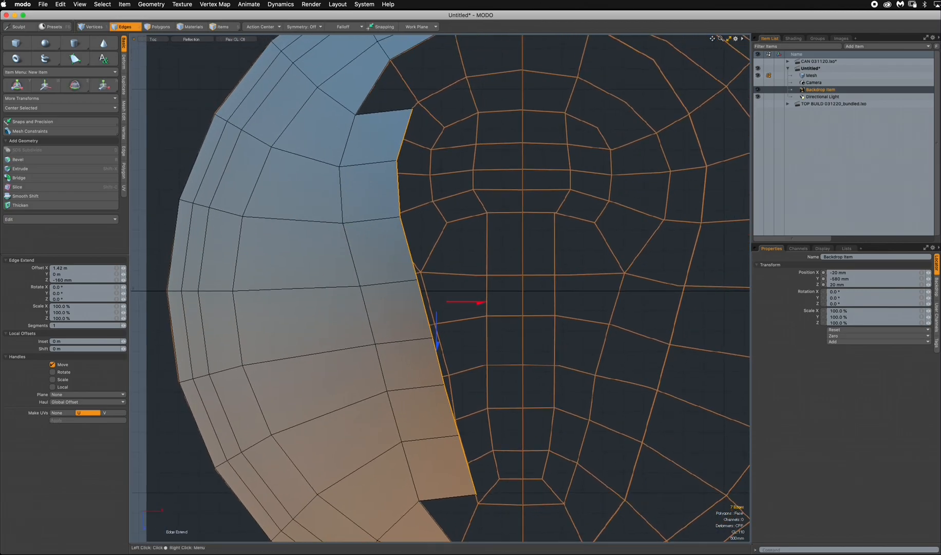
key(space)
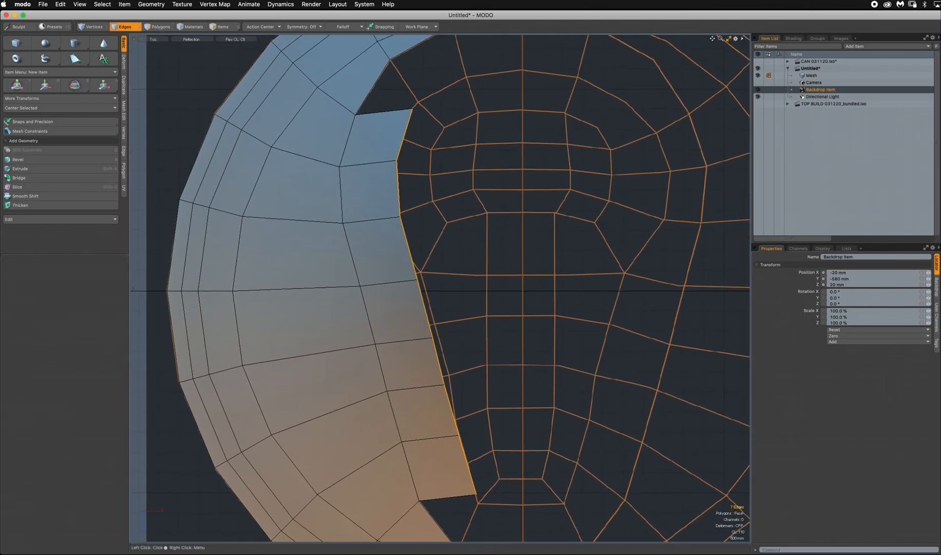
Step: Set the Top view to Wireframe shading and clear the edge selection
click(190, 39)
click(186, 37)
click(436, 127)
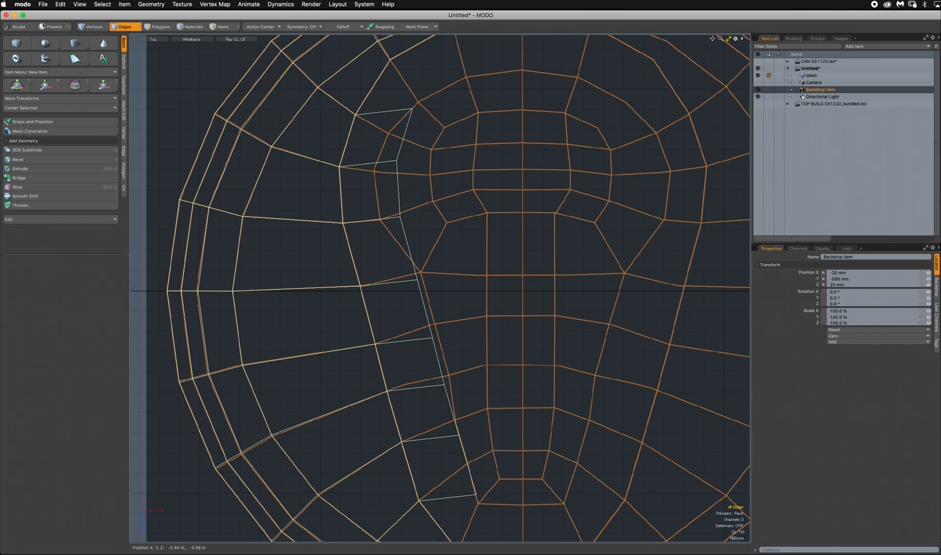
Step: Move the upper vertices of the newly extended strip's inner border onto the backdrop's wireframe corners with a Screen Falloff transform
key(ctrl+t)
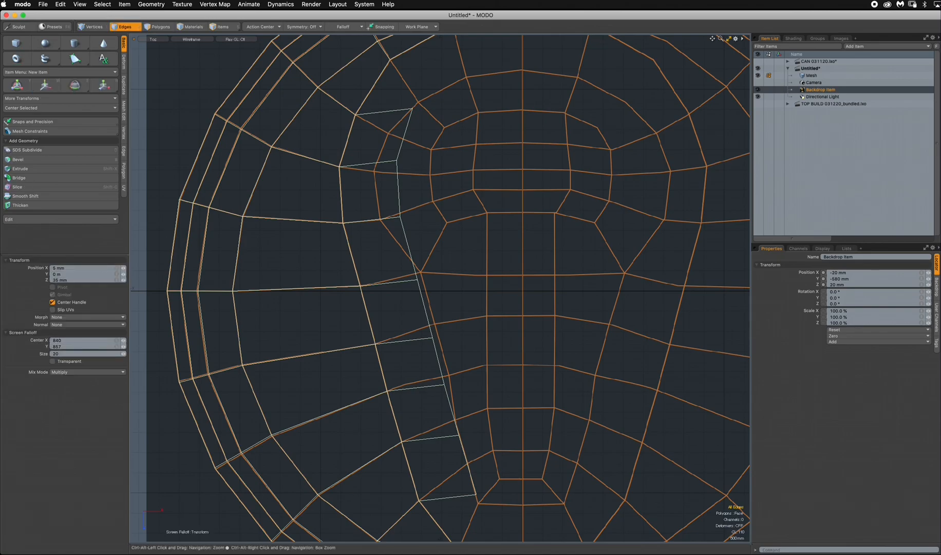
ctrl+alt+drag(403, 139, 452, 138)
alt+shift+drag(427, 102, 422, 189)
drag(453, 236, 401, 261)
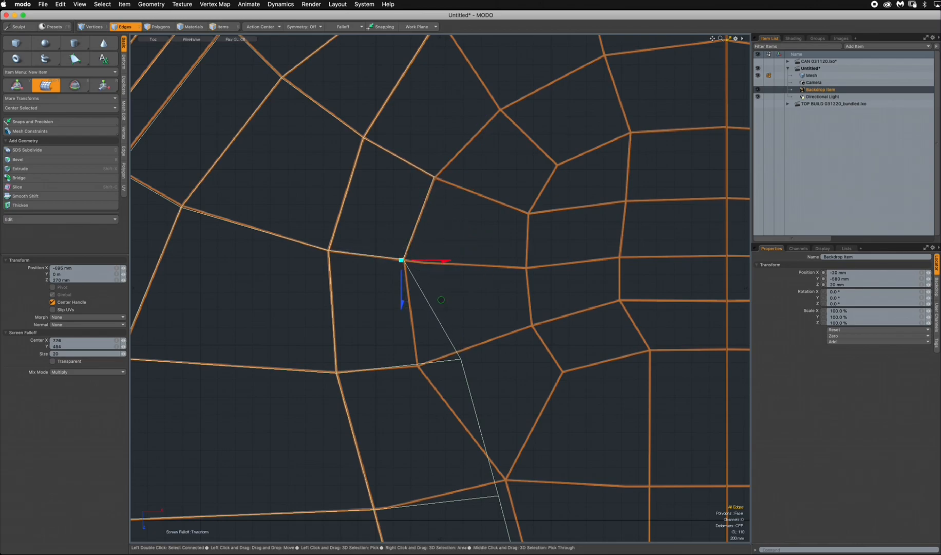
drag(461, 360, 373, 242)
drag(454, 372, 387, 182)
Step: Move the remaining lower vertices of the strip's inner border onto the backdrop's wireframe corners and leave the transform
drag(413, 325, 418, 291)
drag(439, 427, 417, 203)
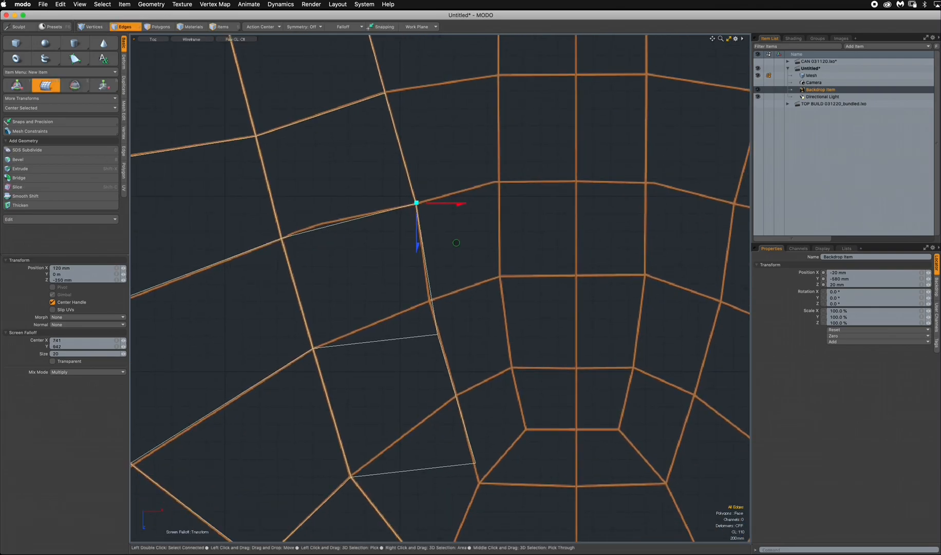
drag(434, 335, 419, 280)
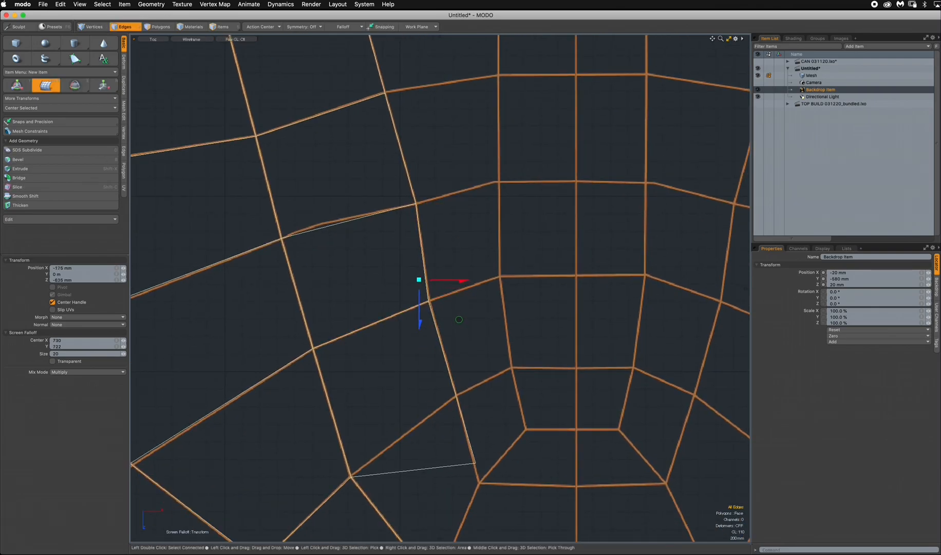
drag(474, 465, 447, 371)
key(a)
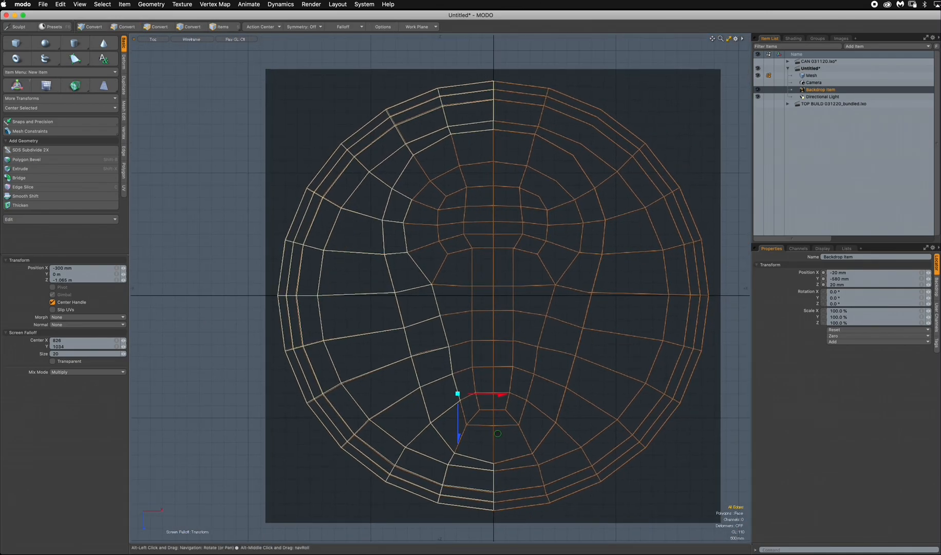
click(126, 26)
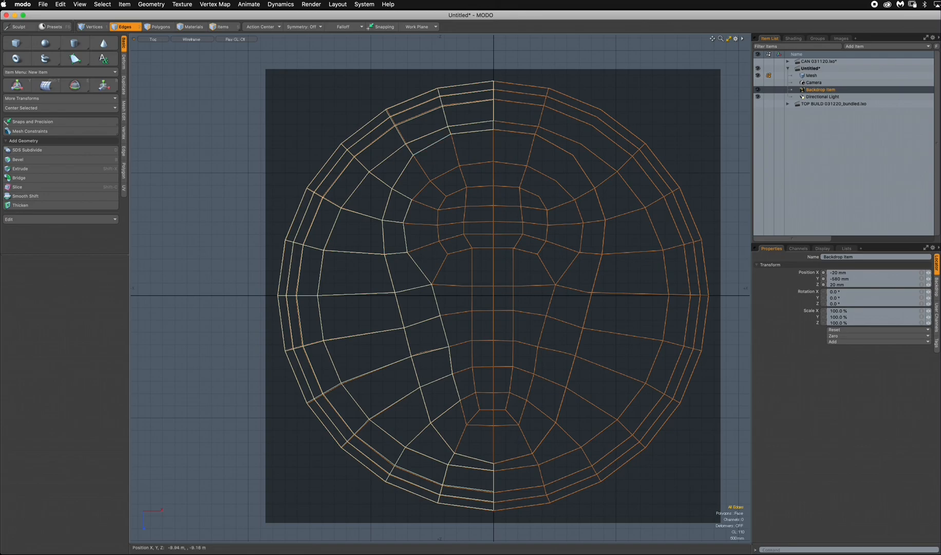
Step: Try a different shading style on the Top view and switch it to Reflection
click(191, 39)
click(187, 84)
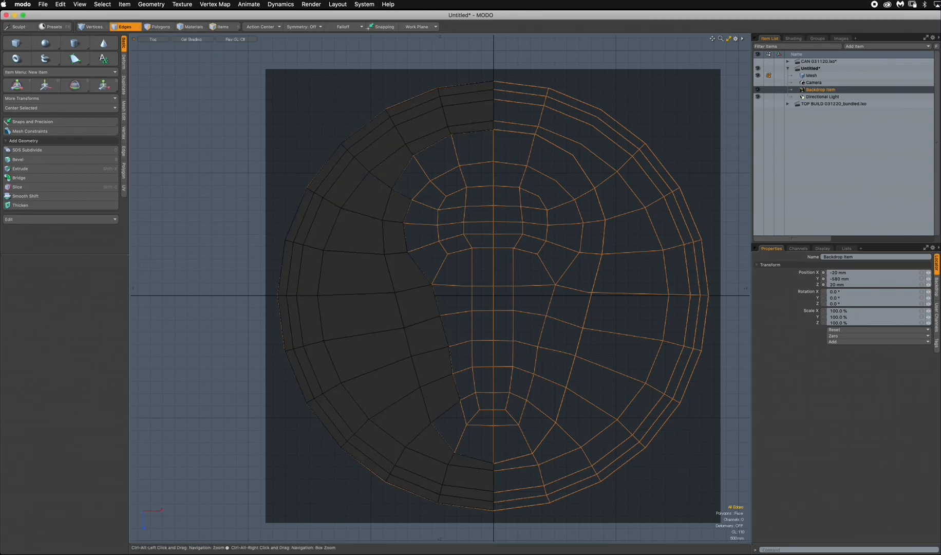
click(191, 39)
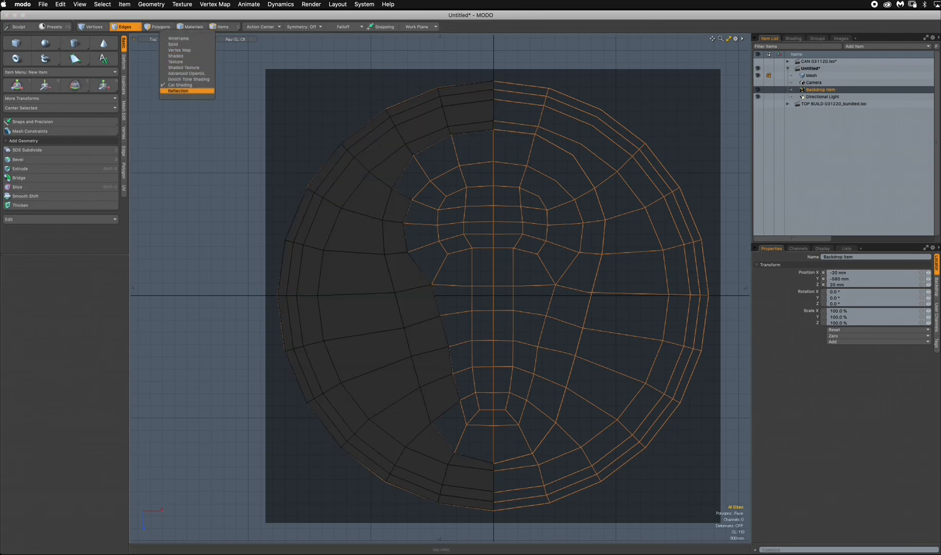
click(188, 90)
Step: Select the two uppermost inner-border edges beside the centre line and extend them about 690 mm in X and 1.1 m in Z with Edge Extend
ctrl+alt+drag(477, 314, 510, 314)
alt+drag(510, 313, 473, 283)
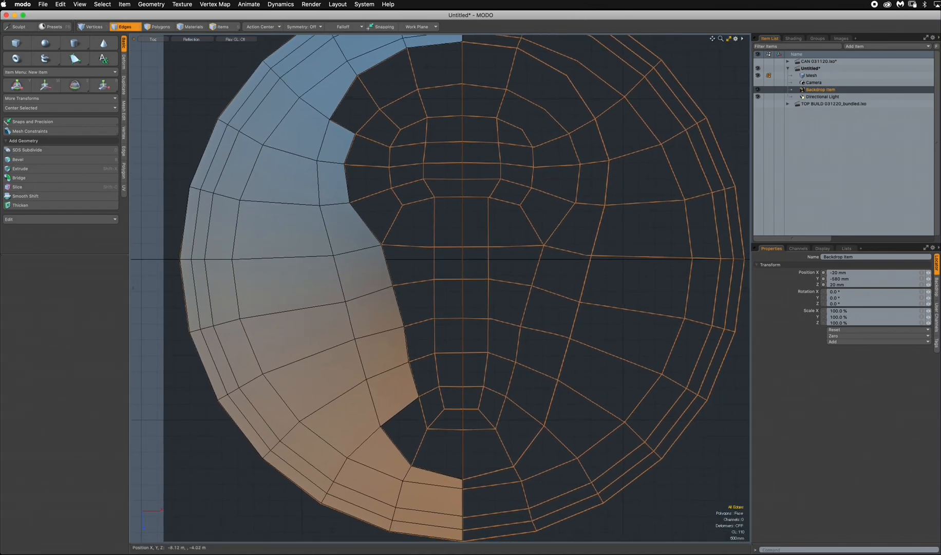
alt+drag(381, 95, 437, 213)
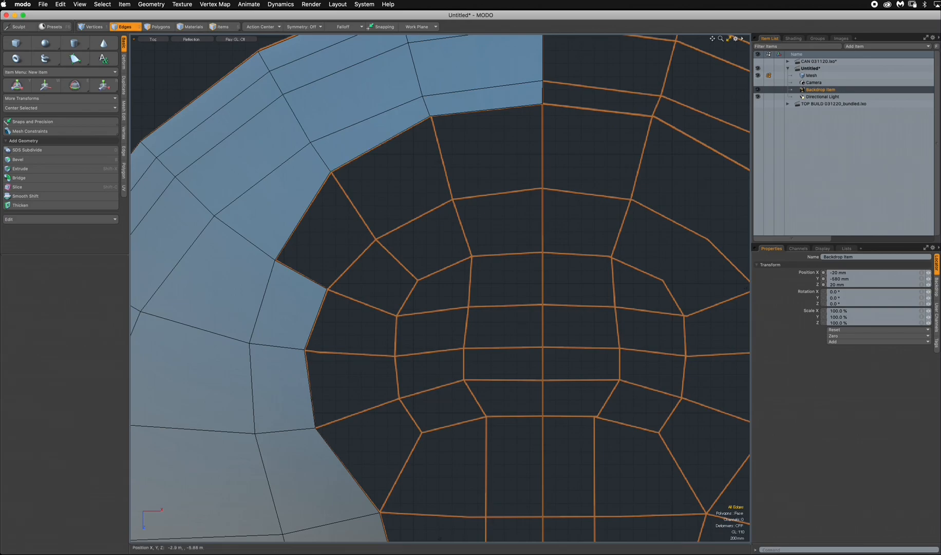
click(380, 144)
shift+click(474, 111)
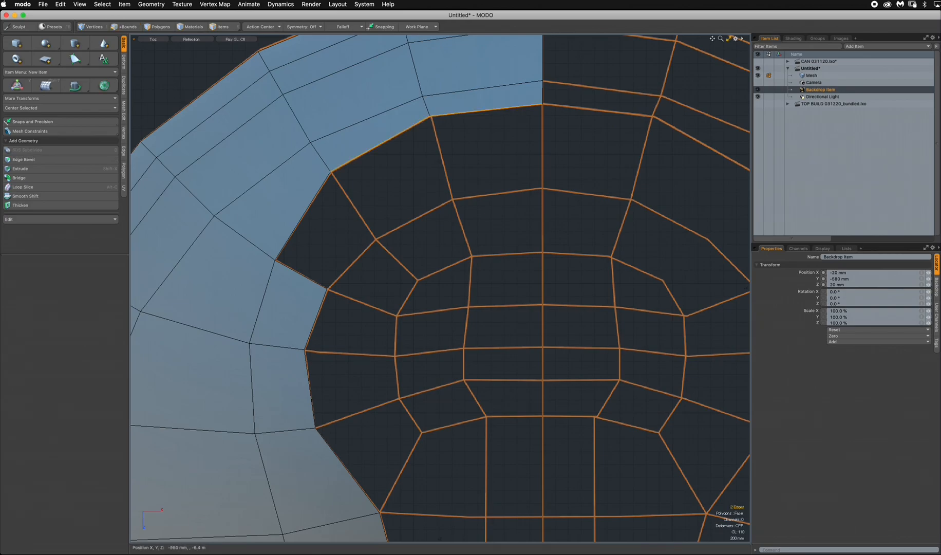
key(z)
drag(437, 138, 481, 206)
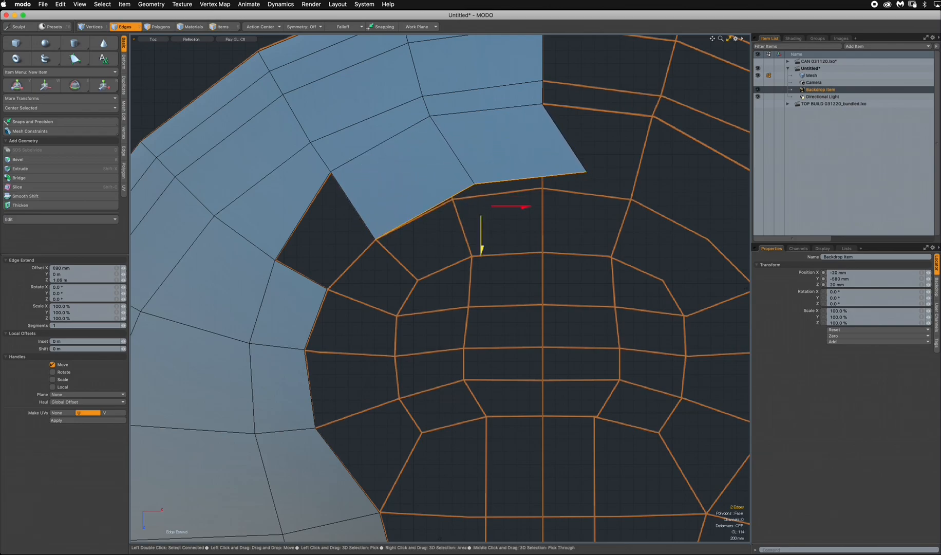
key(q)
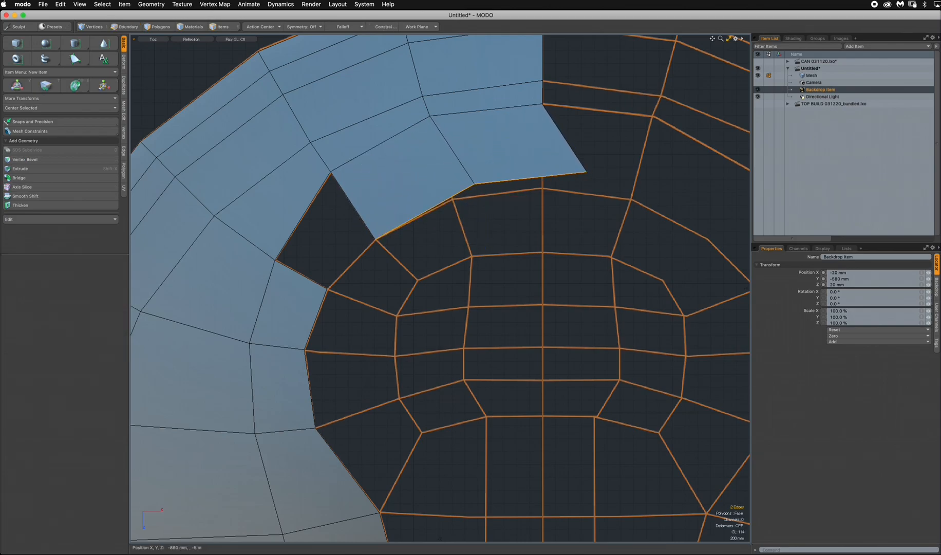
Step: Move the extended strip's end vertex onto the centre line and its middle vertex onto the backdrop corner with a Screen Falloff transform
key(ctrl+t)
drag(586, 172, 543, 188)
drag(474, 184, 451, 201)
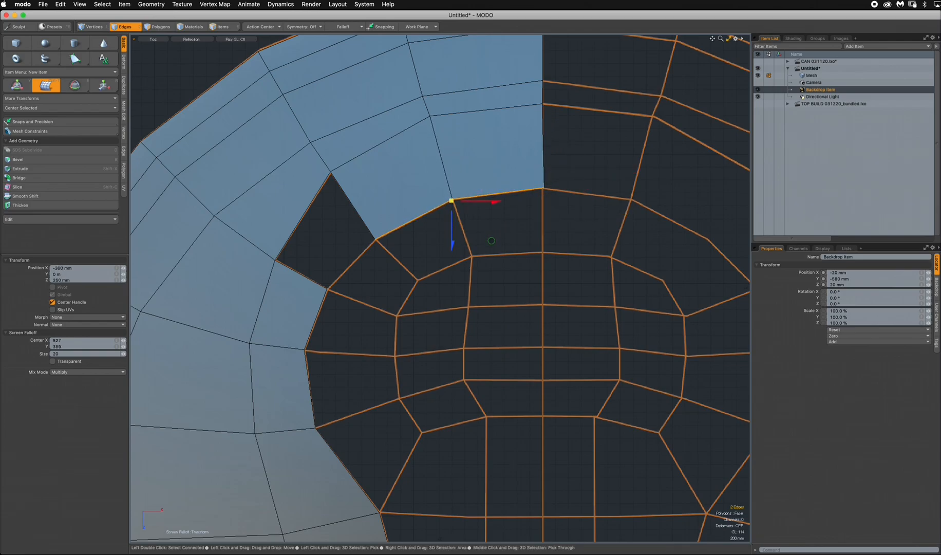
Step: In Vertices mode, fill the gap beside the two new upper polygons with a polygon built from its corner vertices
key(1)
key(q)
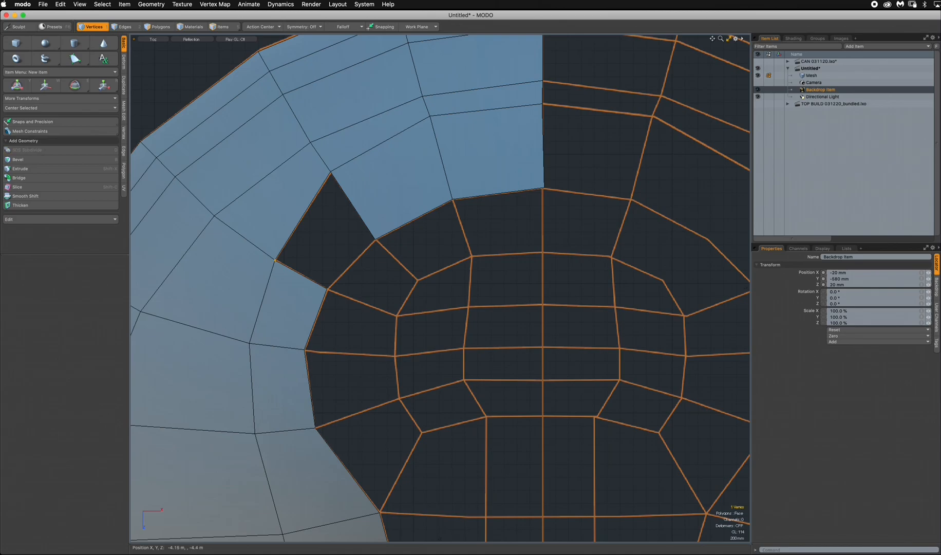
shift+click(330, 171)
key(p)
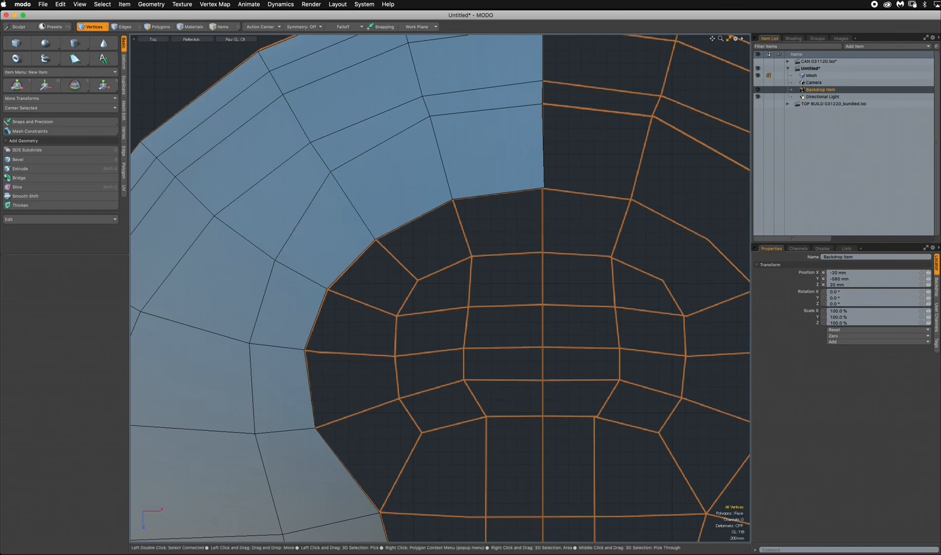
Step: Extend the lowest inner-border edge beside the centre line inward with Edge Extend, and fit its end vertices to the backdrop's next row
scroll(440, 288, down, 1)
alt+drag(439, 287, 409, 148)
scroll(439, 287, down, 1)
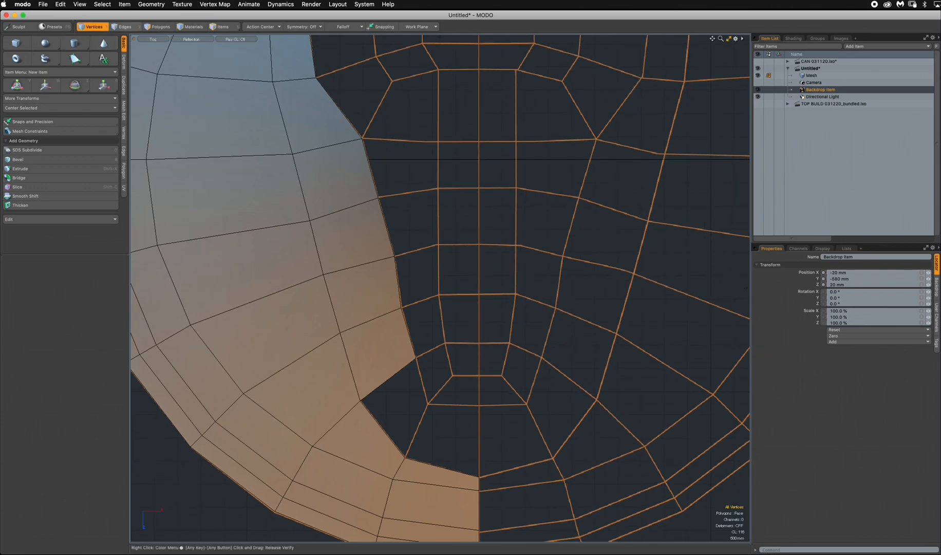
key(2)
click(441, 468)
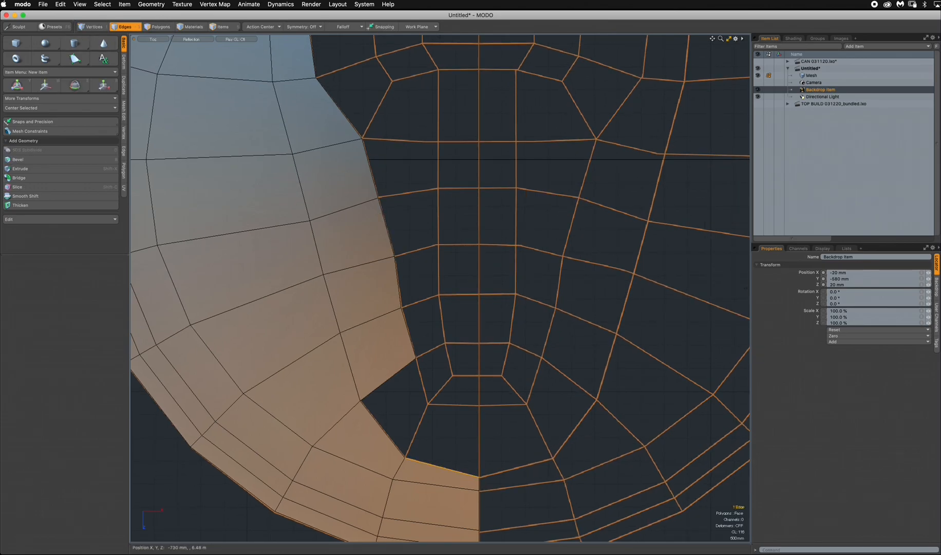
key(z)
drag(443, 467, 481, 405)
key(ctrl+t)
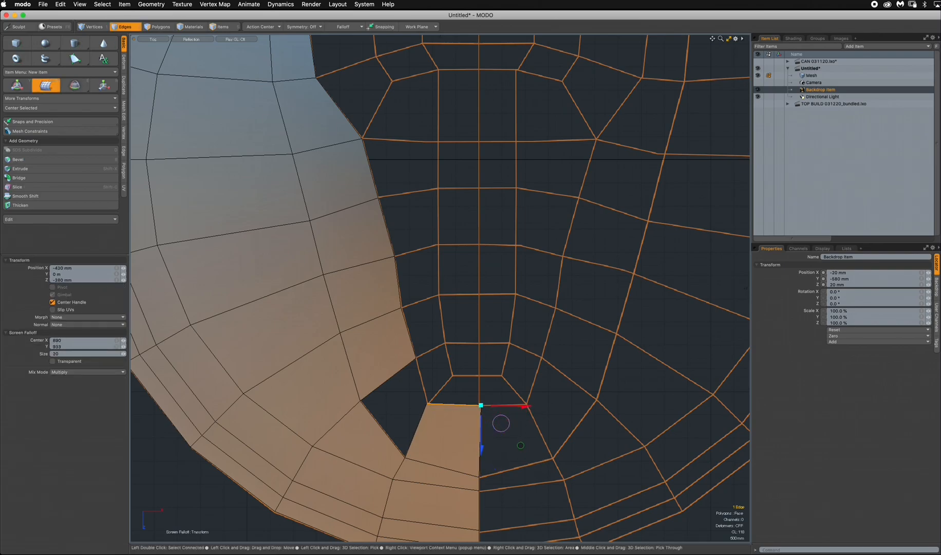
Step: In Vertices mode, fill the gap beside the new lower polygon with a polygon built from its corner vertices
key(1)
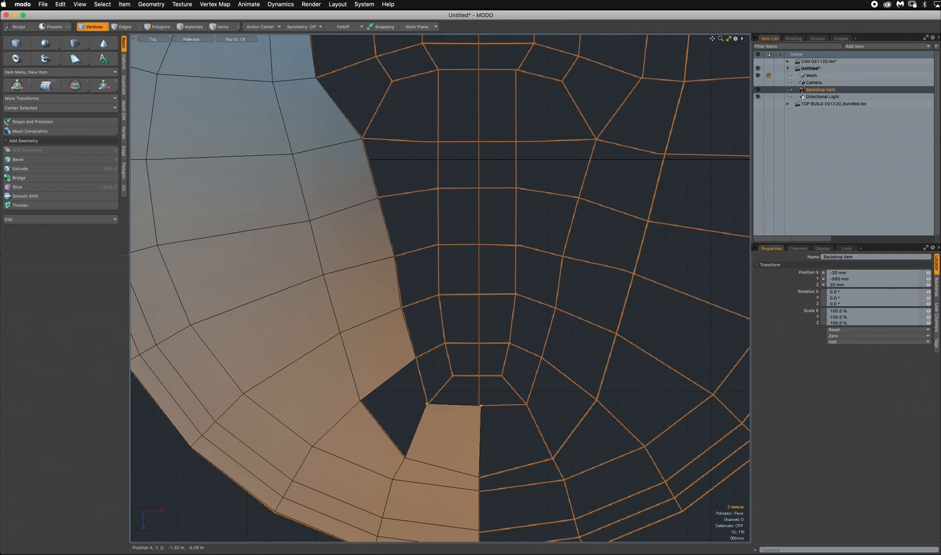
click(481, 405)
shift+click(426, 404)
key(p)
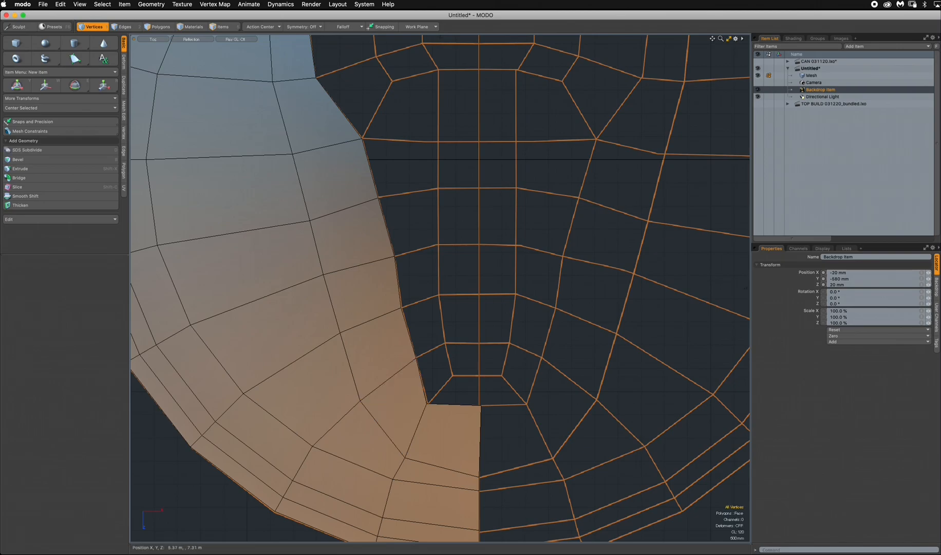
Step: In Edges mode, select the upper inner-border edge beside the centre line and extend it about 1 m in Z with Edge Extend
ctrl+alt+drag(462, 293, 445, 445)
mouse_move(470, 242)
ctrl+alt+mouse_down()
mouse_move(504, 249)
mouse_move(480, 258)
ctrl+alt+mouse_up()
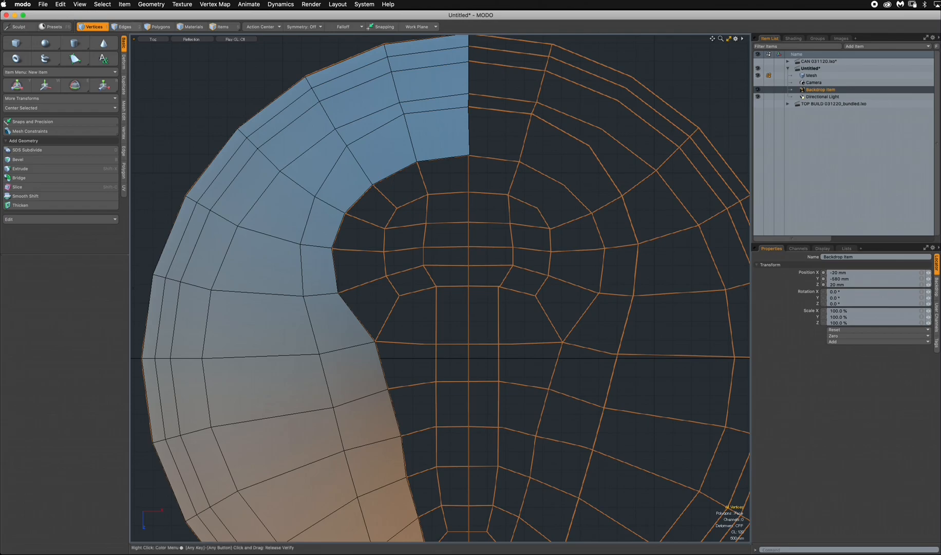
key(2)
mouse_move(462, 293)
ctrl+alt+mouse_down()
mouse_move(426, 293)
mouse_move(456, 306)
ctrl+alt+mouse_up()
ctrl+alt+drag(463, 238, 485, 246)
click(470, 159)
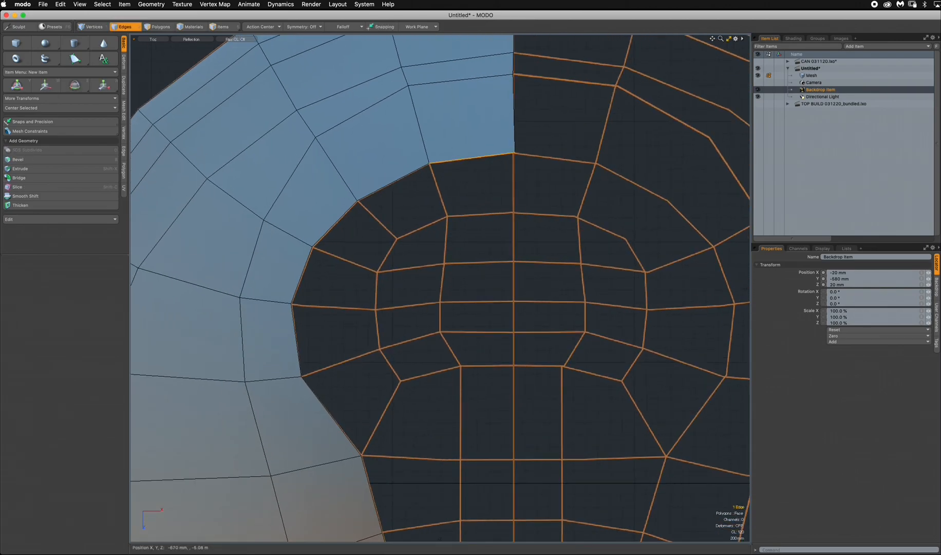
key(z)
drag(469, 161, 470, 223)
Step: Scale the extended edge down in X and Z, and move it about 90 mm in X and -90 mm in Z toward the backdrop line
key(y)
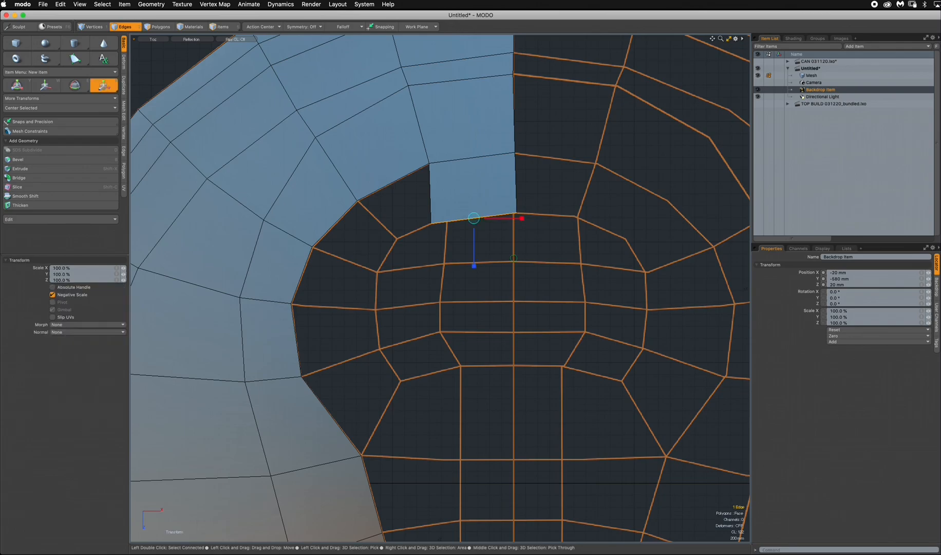
drag(474, 266, 474, 245)
mouse_move(522, 218)
mouse_down()
mouse_move(512, 218)
mouse_move(532, 218)
mouse_up()
key(w)
drag(484, 257, 484, 251)
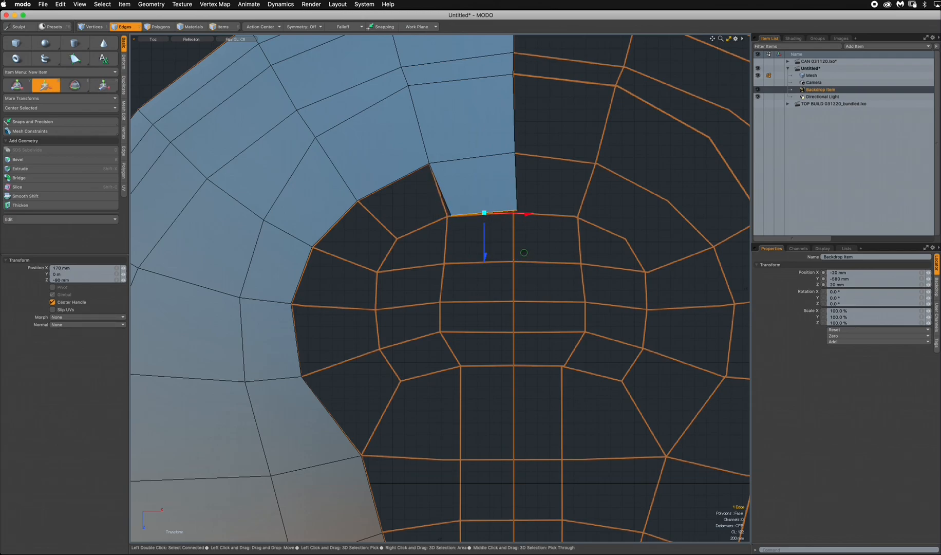
drag(527, 214, 522, 213)
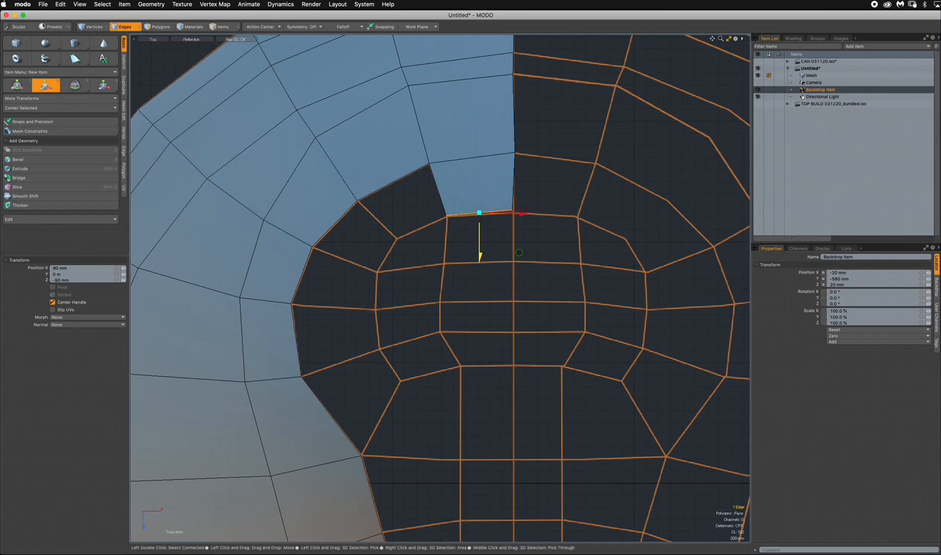
Step: Flatten the edge slightly in Z and move it about 35 mm in Z onto the backdrop line
ctrl+alt+drag(515, 290, 470, 291)
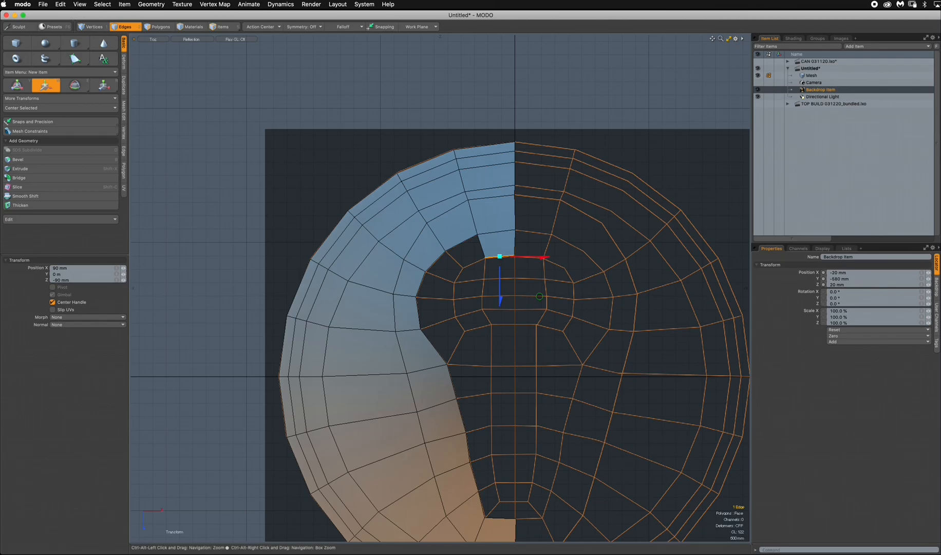
ctrl+alt+drag(514, 291, 537, 291)
ctrl+alt+drag(513, 259, 554, 258)
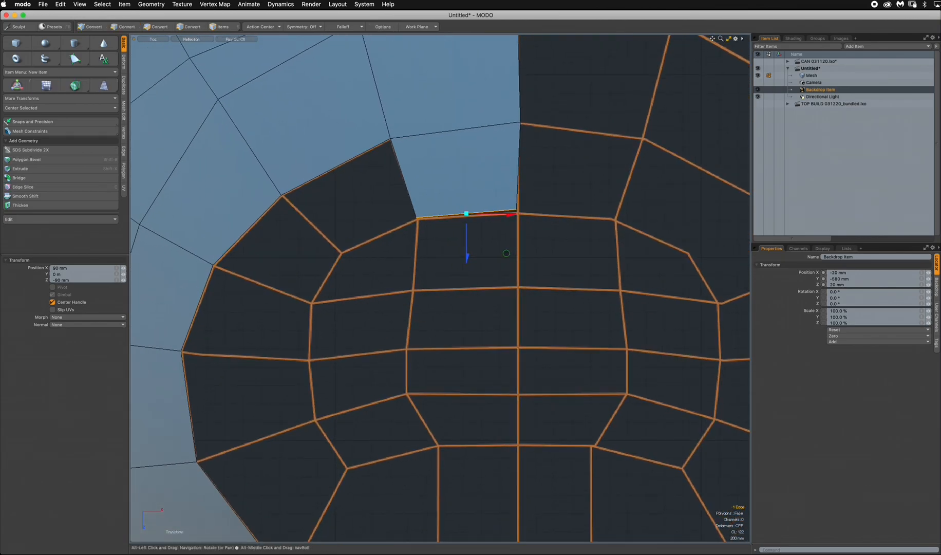
key(r)
mouse_move(467, 261)
mouse_down()
mouse_move(466, 240)
mouse_move(467, 264)
mouse_up()
key(w)
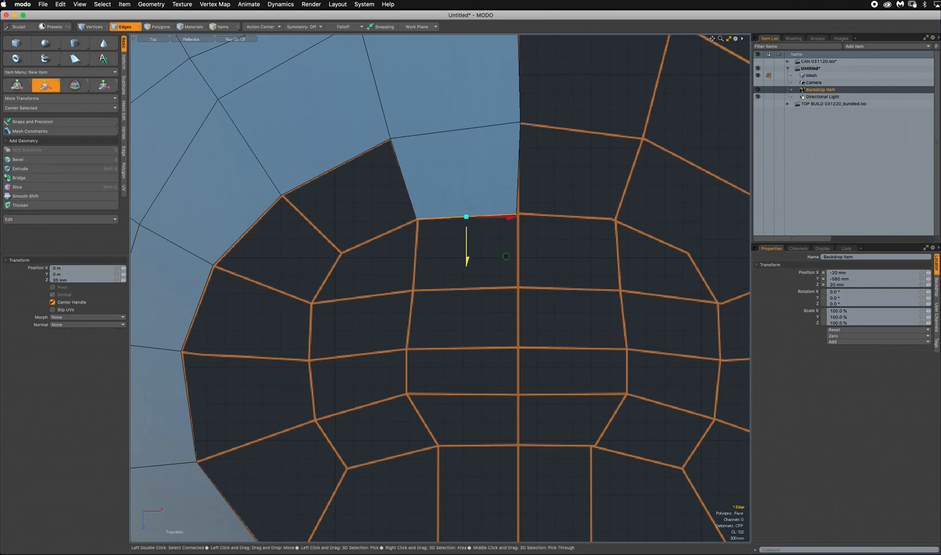
Step: Extend the edge along the centre line by about 775 mm in Z with Edge Extend
key(shift+x)
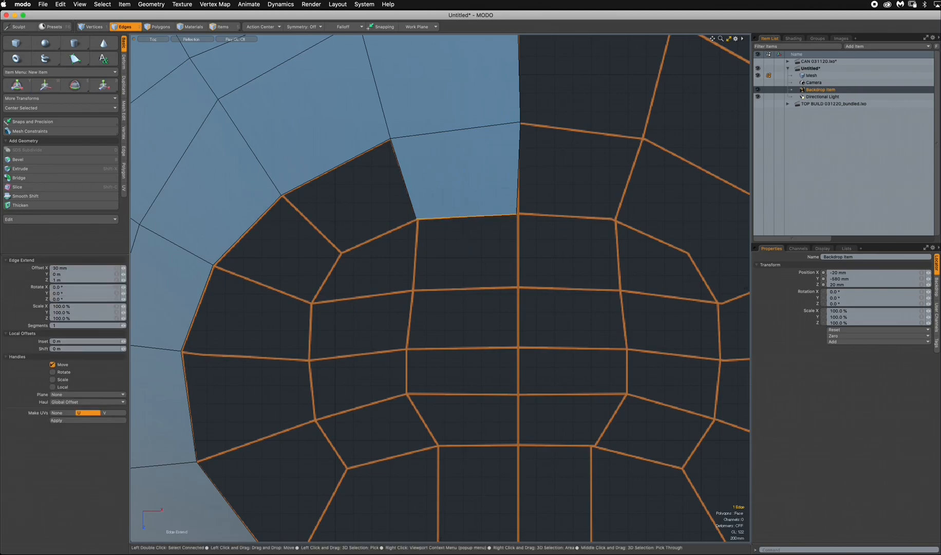
drag(467, 259, 467, 331)
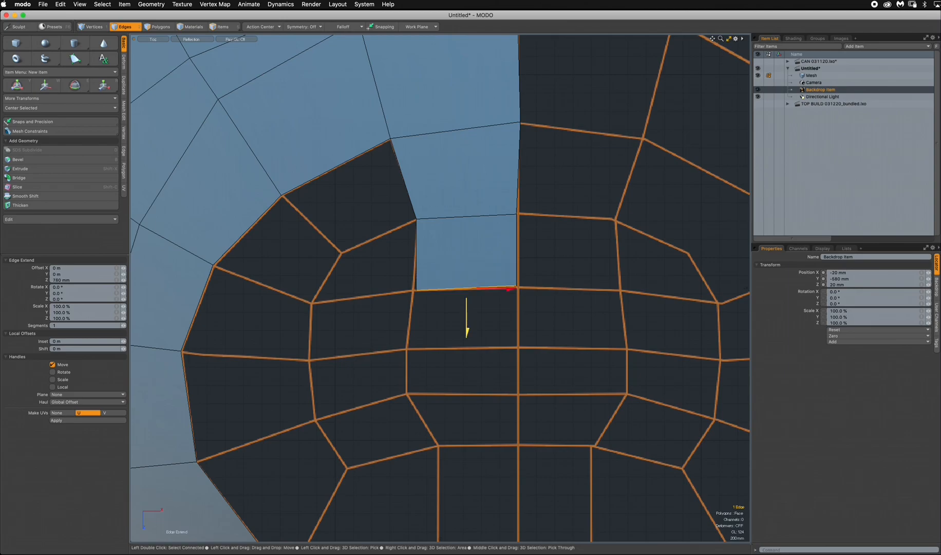
key(space)
Step: Move the extended edge down to the backdrop's following horizontal line and flatten it by scaling in Z
key(shift+x)
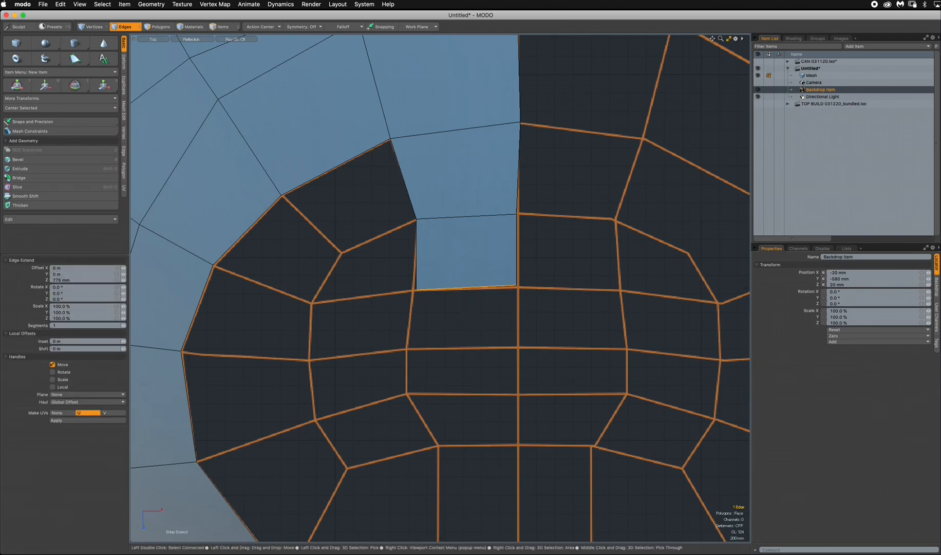
key(w)
drag(467, 291, 465, 348)
key(r)
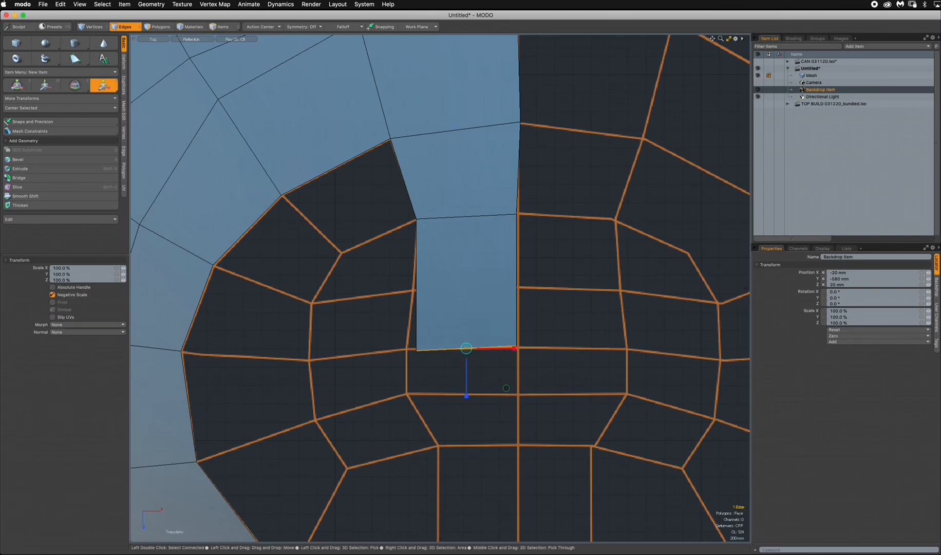
drag(465, 395, 466, 358)
key(space)
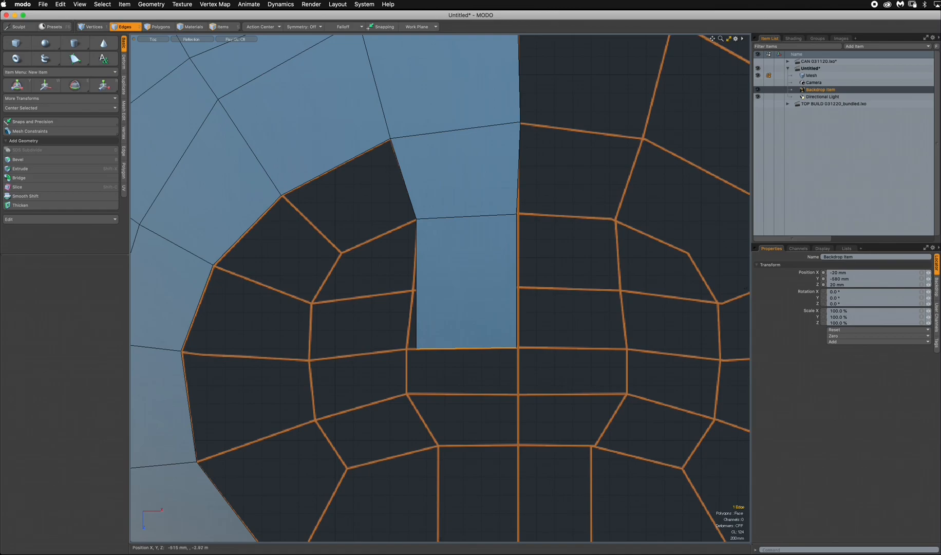
Step: Extend the flattened edge by about 505 mm in Z to the next backdrop line with Edge Extend
key(z)
click(467, 370)
drag(467, 393, 457, 440)
alt+shift+drag(460, 440, 513, 326)
key(space)
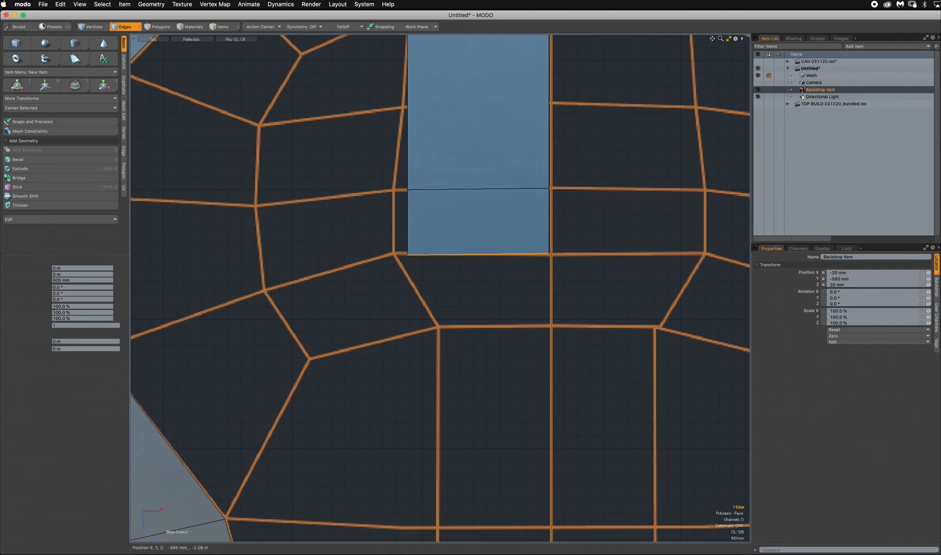
Step: Extend the centre strip's end edge to the next two backdrop lines with Edge Extend, offsetting the second about 1.555 m in Z
click(478, 296)
drag(478, 297, 478, 440)
key(space)
key(z)
click(487, 251)
alt+drag(478, 440, 524, 298)
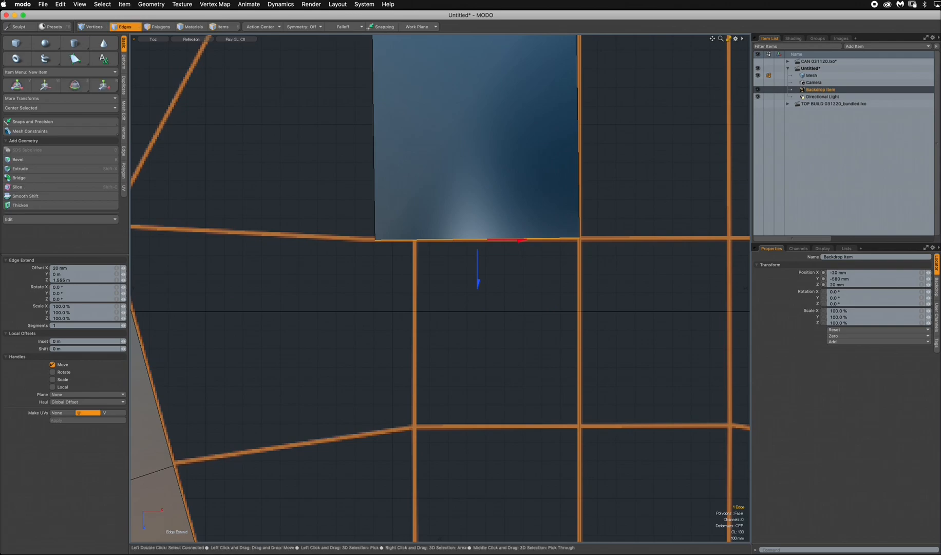
Step: Continue the centre strip with two further Edge Extends in Z, placing each new edge on the following horizontal backdrop line
key(space)
key(z)
click(478, 252)
drag(478, 272, 465, 250)
ctrl+alt+drag(535, 255, 474, 293)
key(space)
key(z)
click(493, 252)
key(space)
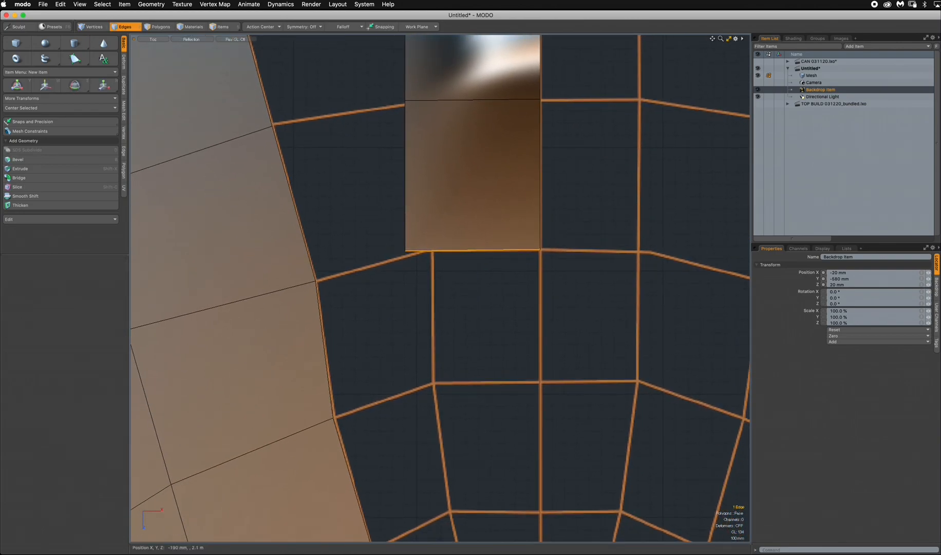
Step: Extend the end edge by about 1.075 m in Z, and extend it once more to the following backdrop line
key(z)
click(474, 277)
drag(474, 278, 474, 410)
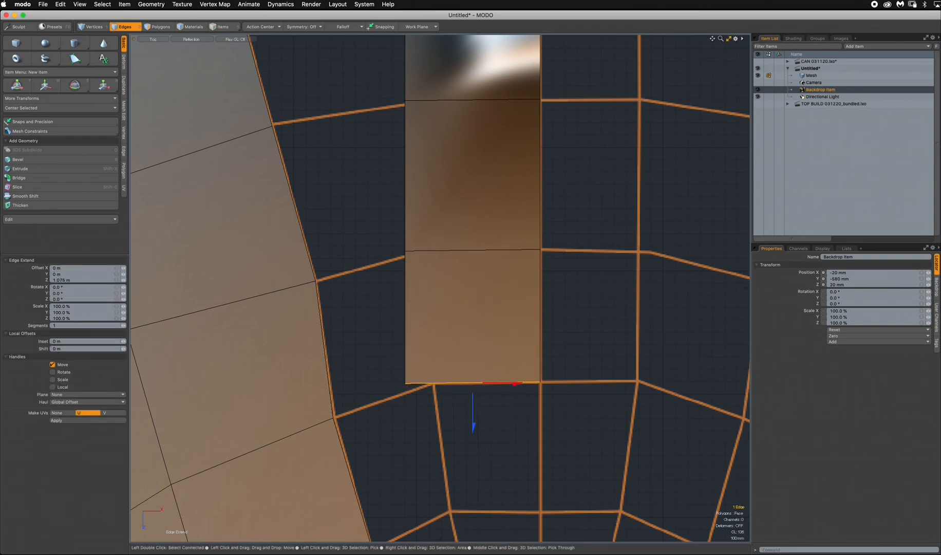
key(space)
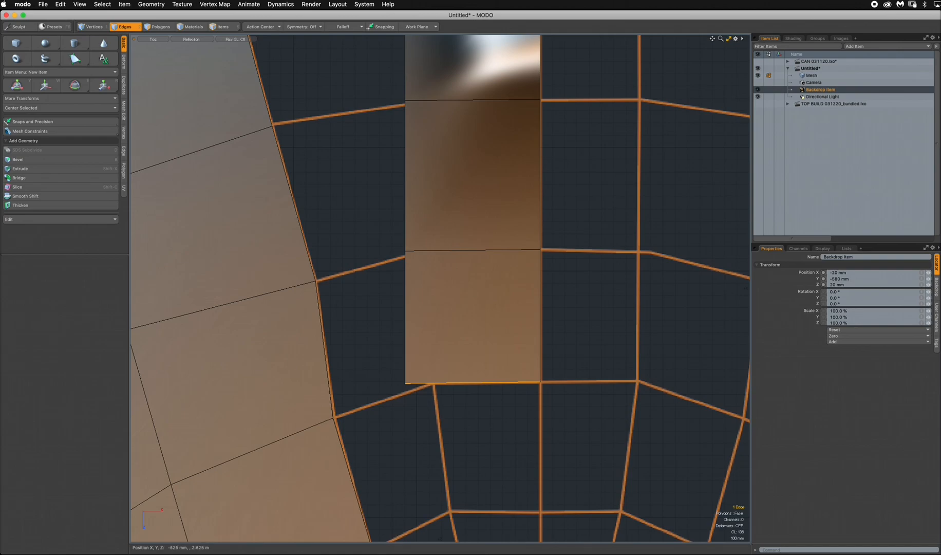
key(z)
click(475, 373)
alt+shift+drag(475, 373, 502, 279)
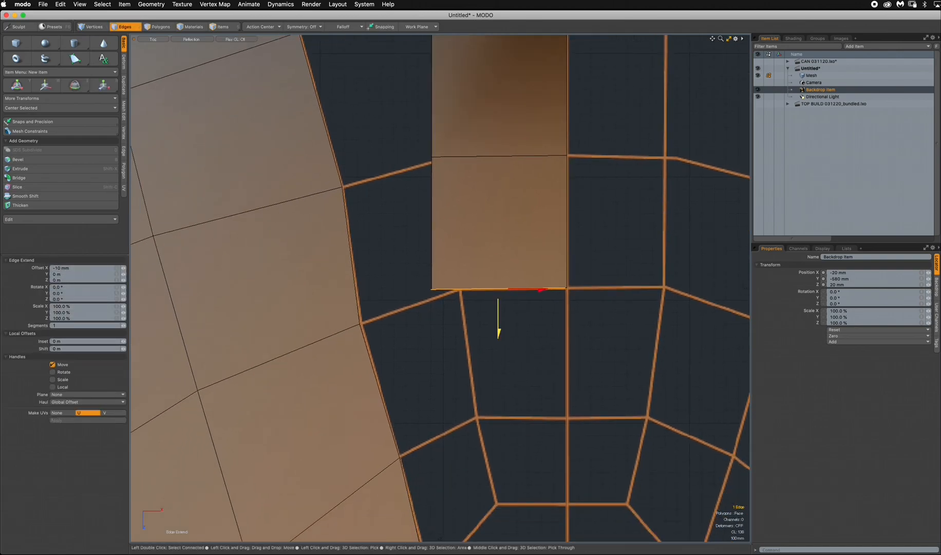
drag(498, 329, 502, 456)
key(space)
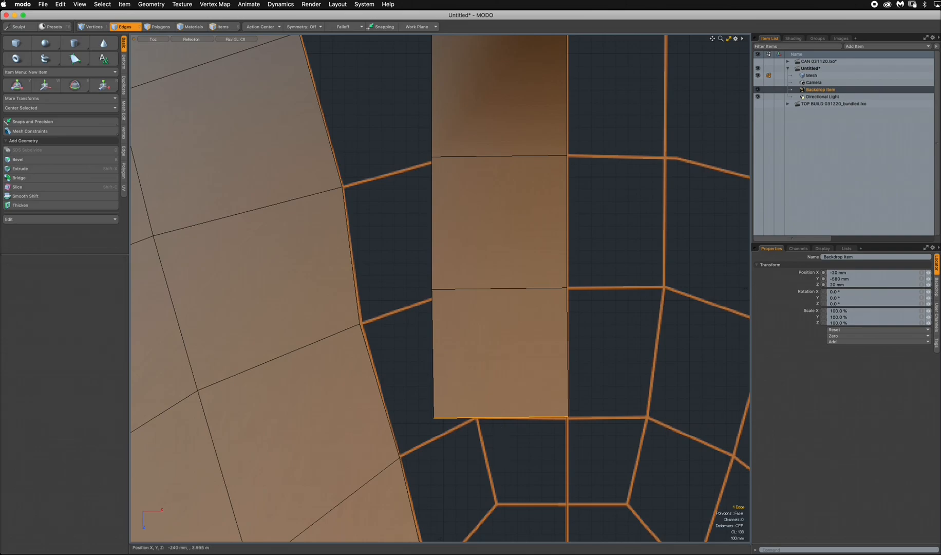
Step: Extend the centre strip's end edge by about 705 mm in Z to the next backdrop line with Edge Extend
key(z)
click(493, 459)
drag(501, 457, 501, 544)
alt+scroll(544, 256, down, 3)
alt+drag(513, 205, 505, 400)
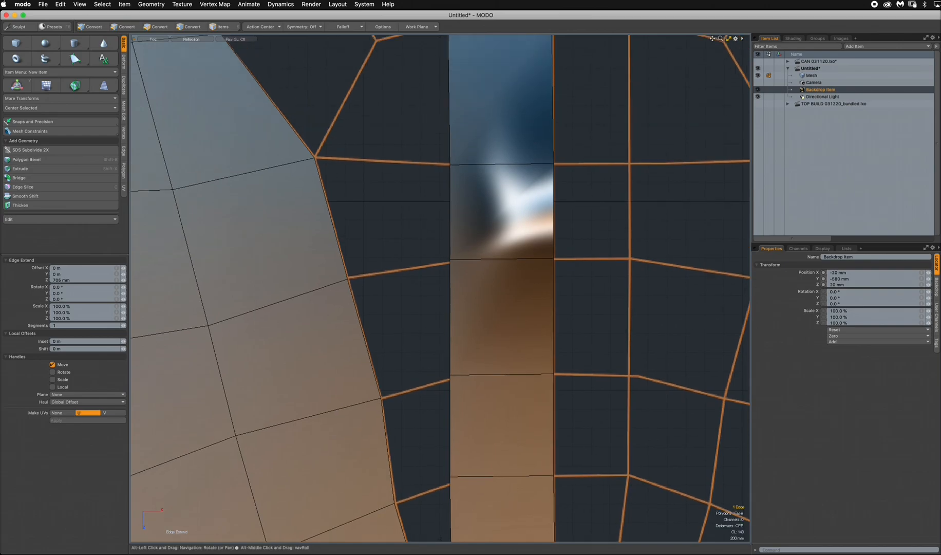
alt+drag(508, 61, 485, 529)
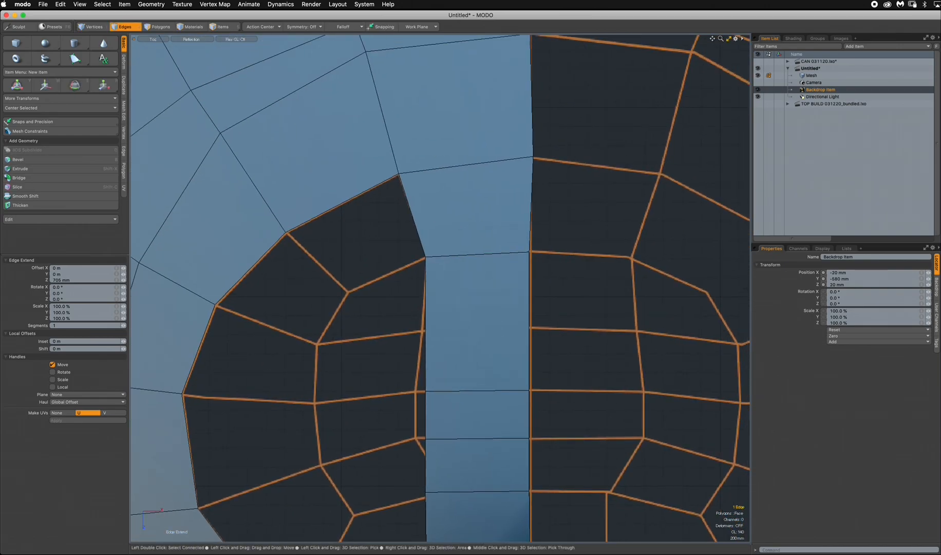
key(space)
Step: Show the mesh in wireframe and try to move the strip's outer corners onto the backdrop with a screen-falloff Transform
click(191, 39)
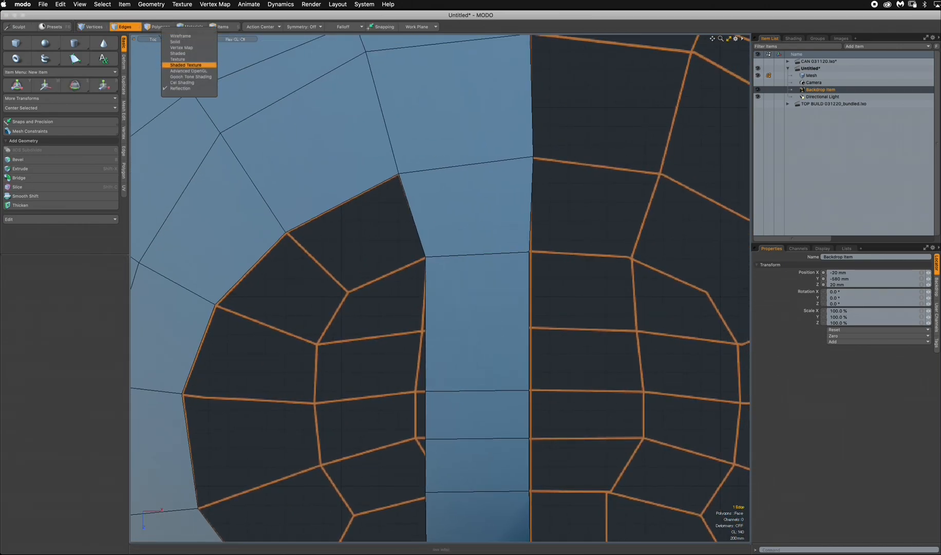
click(180, 36)
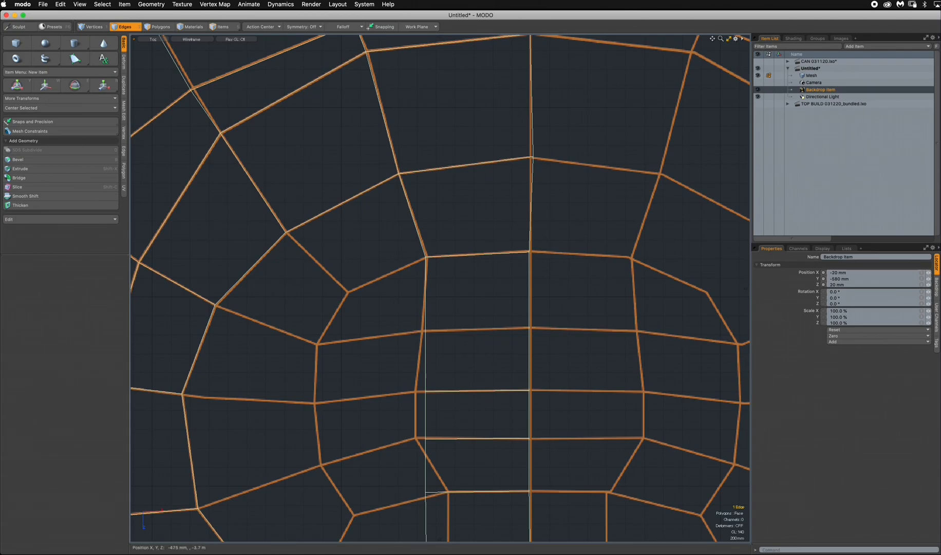
ctrl+alt+drag(492, 353, 510, 363)
key(ctrl+t)
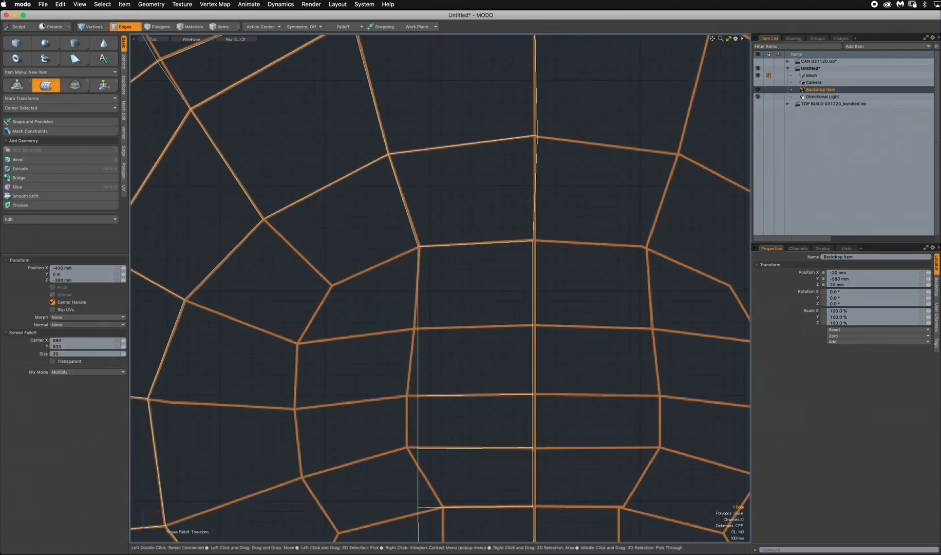
drag(418, 329, 408, 328)
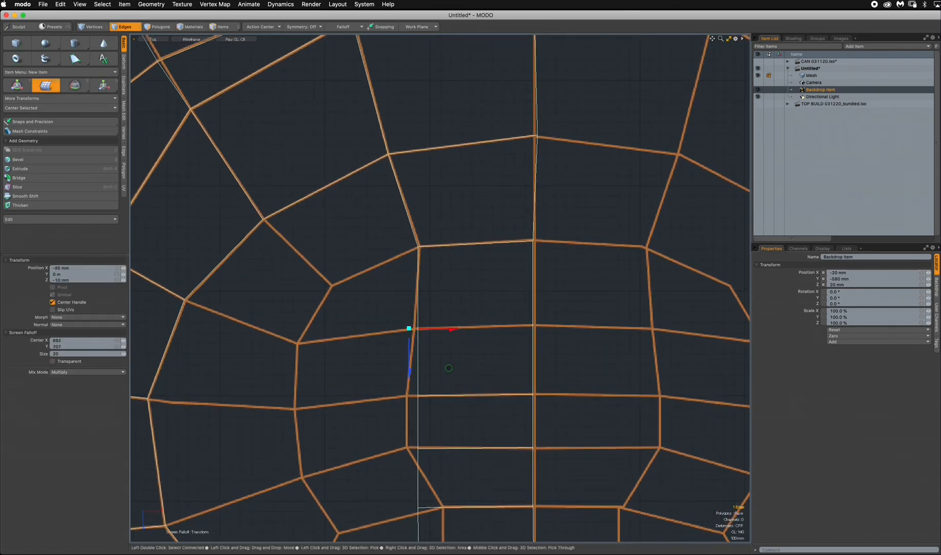
drag(418, 398, 443, 408)
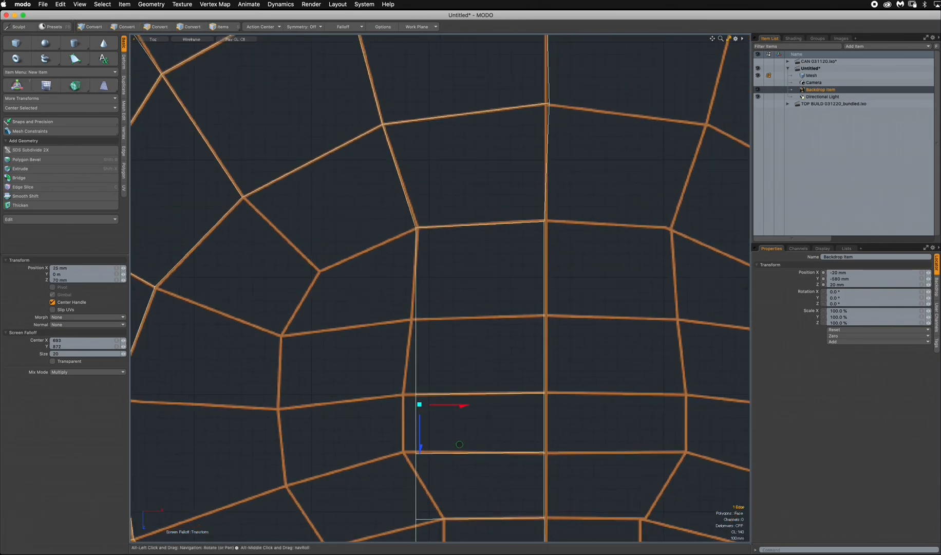
Step: In polygon selection, examine the centre strip's tall face that spans two backdrop rows
click(160, 27)
drag(404, 354, 462, 421)
click(408, 283)
click(473, 302)
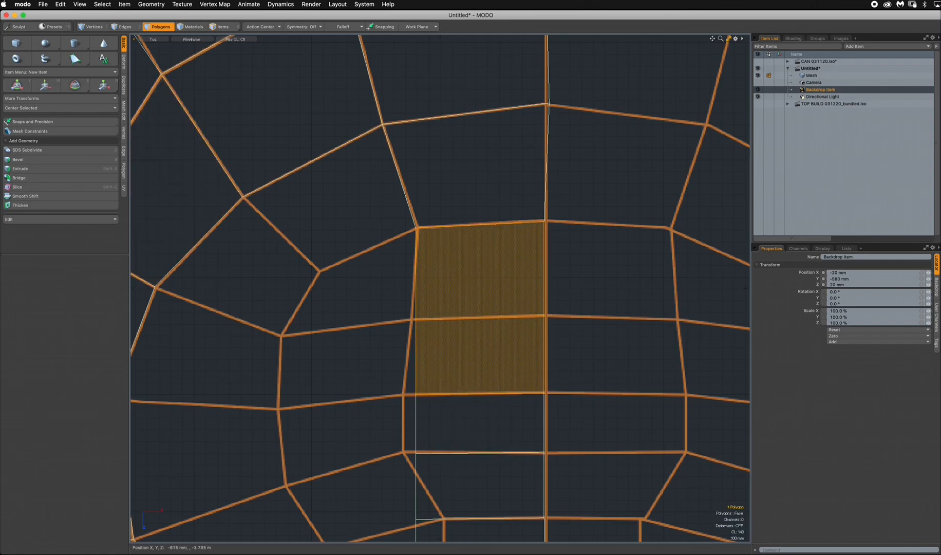
click(573, 311)
click(480, 312)
click(572, 311)
click(514, 311)
click(400, 327)
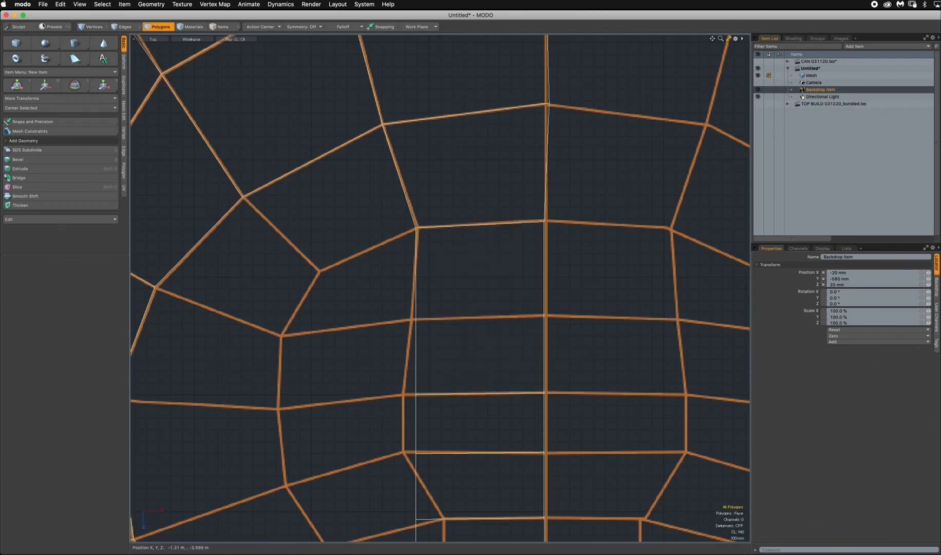
key(c)
key(super+z)
key(super+z)
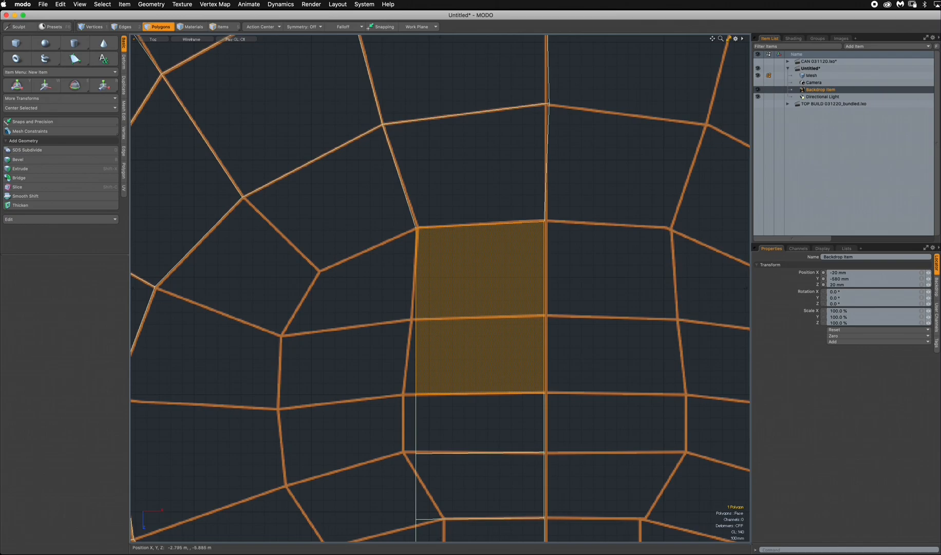
Step: Return the viewport to Reflection shading and select the strip's tall face spanning two backdrop rows
click(219, 289)
click(191, 39)
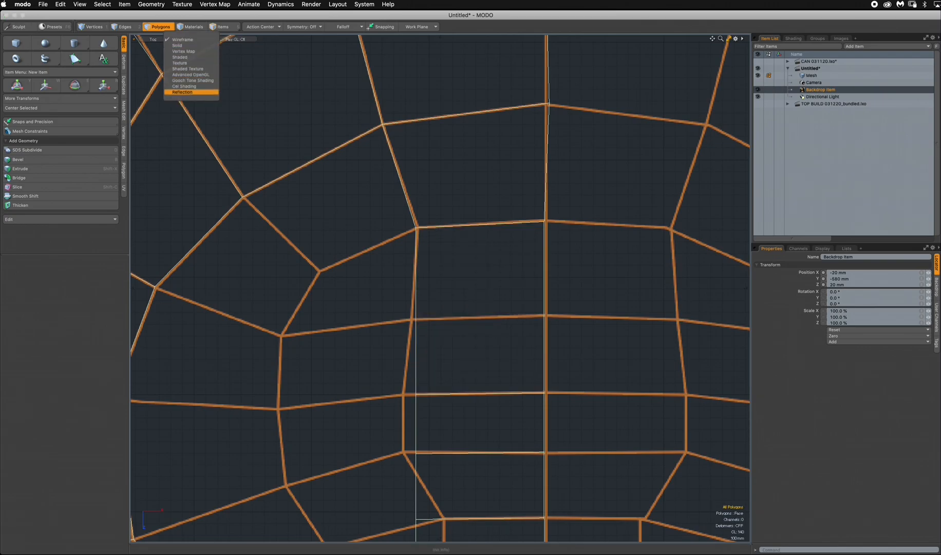
click(182, 92)
click(480, 308)
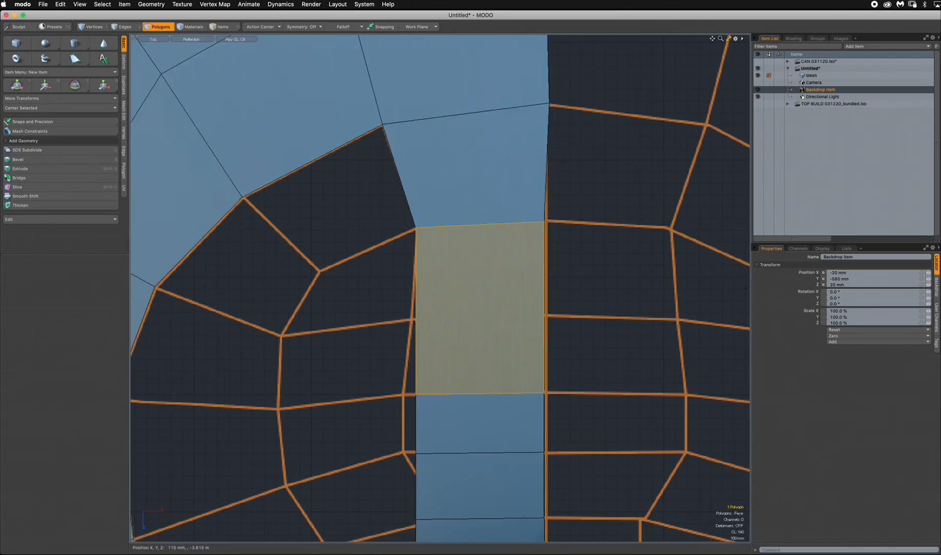
Step: Try to split the selected tall face crosswise with Loop Slice
key(alt+c)
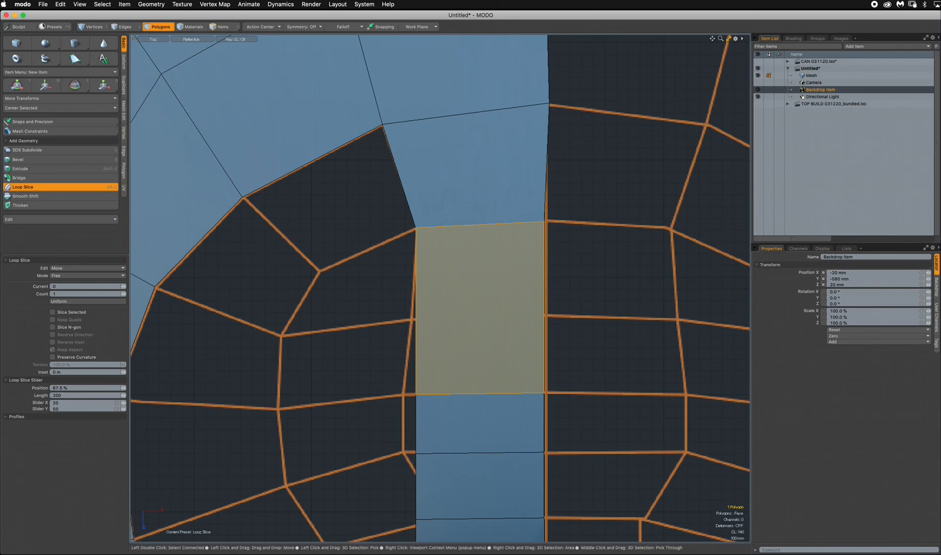
key(space)
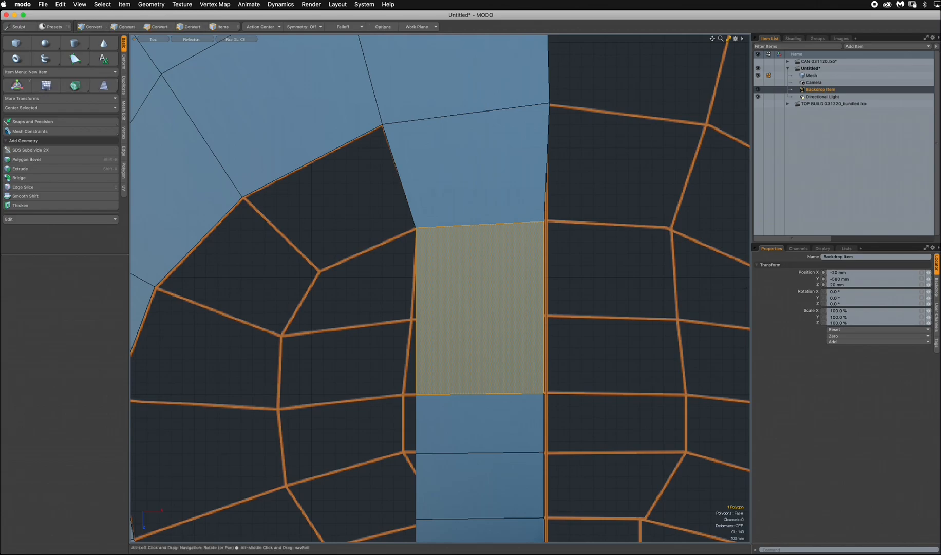
key(alt+c)
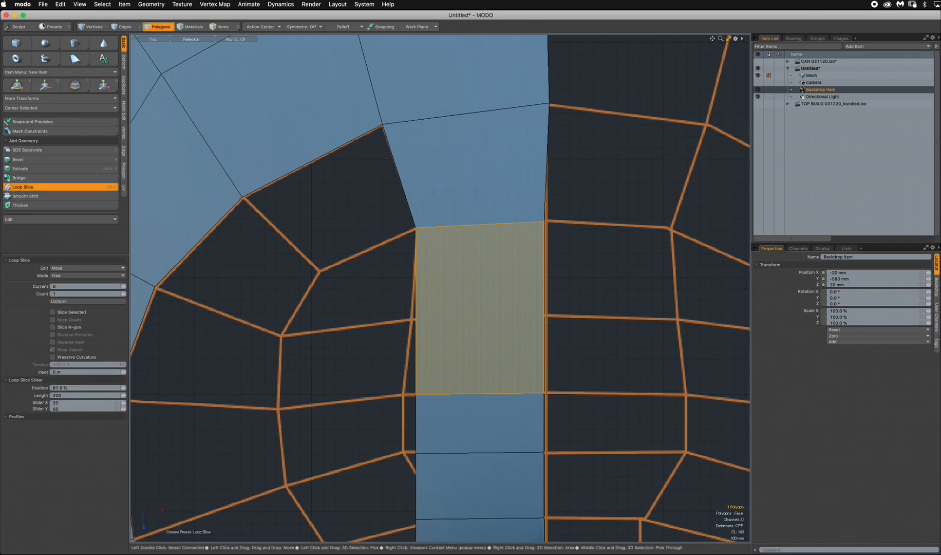
drag(480, 385, 480, 350)
key(super+z)
click(160, 27)
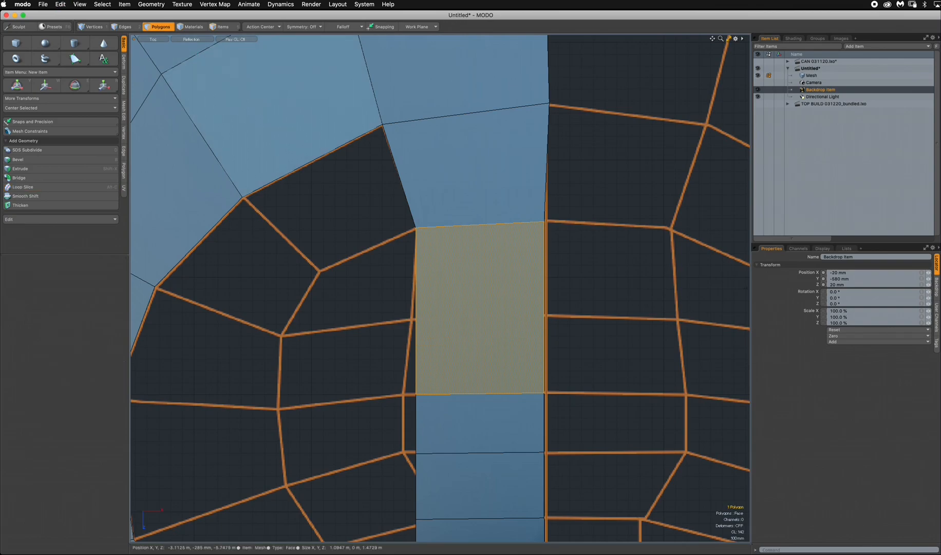
click(344, 200)
click(481, 308)
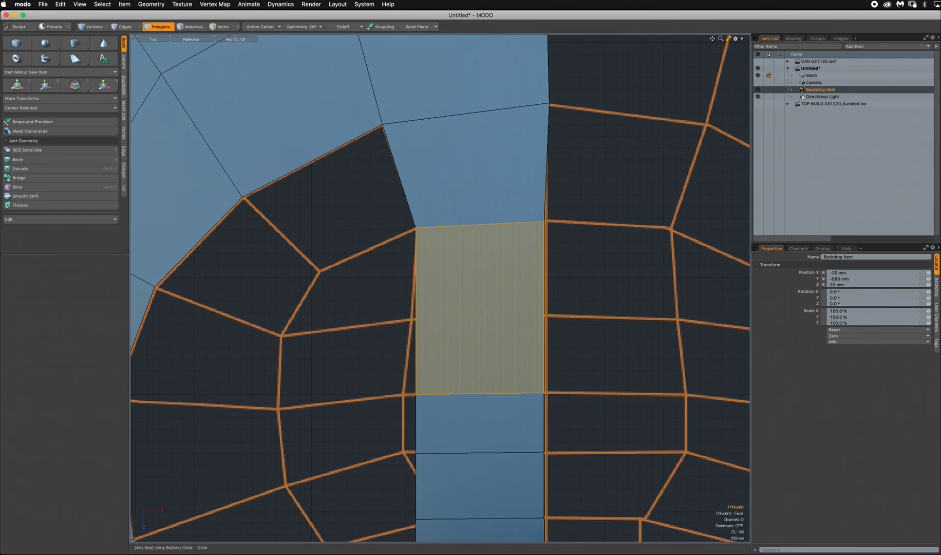
click(124, 152)
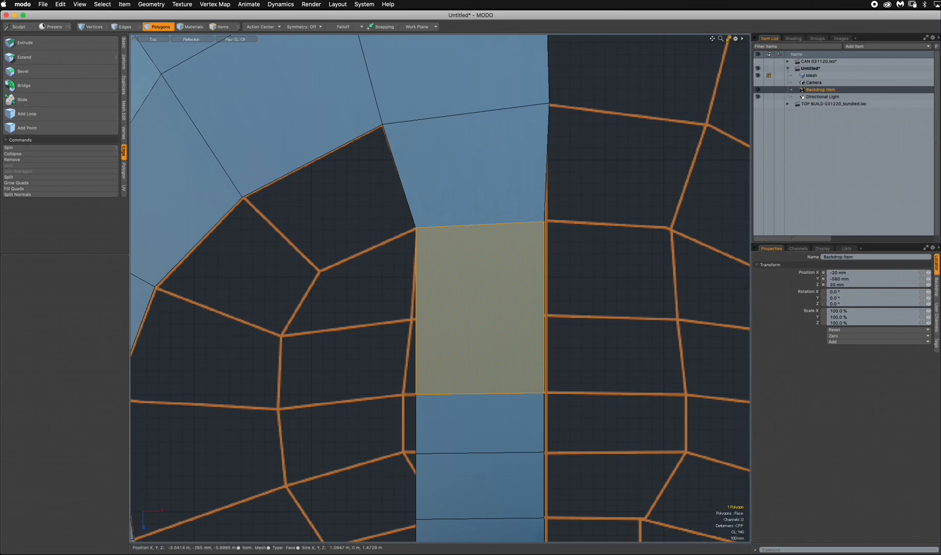
click(124, 171)
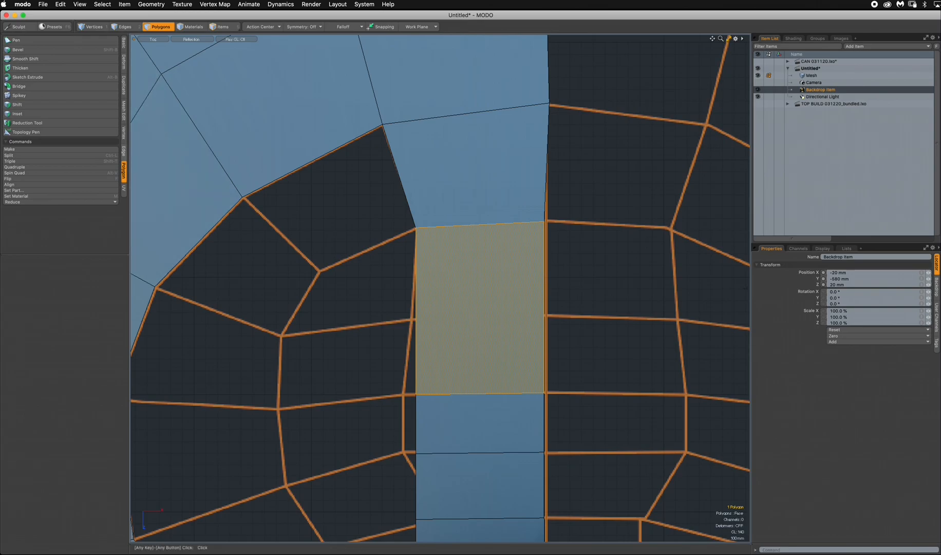
click(124, 150)
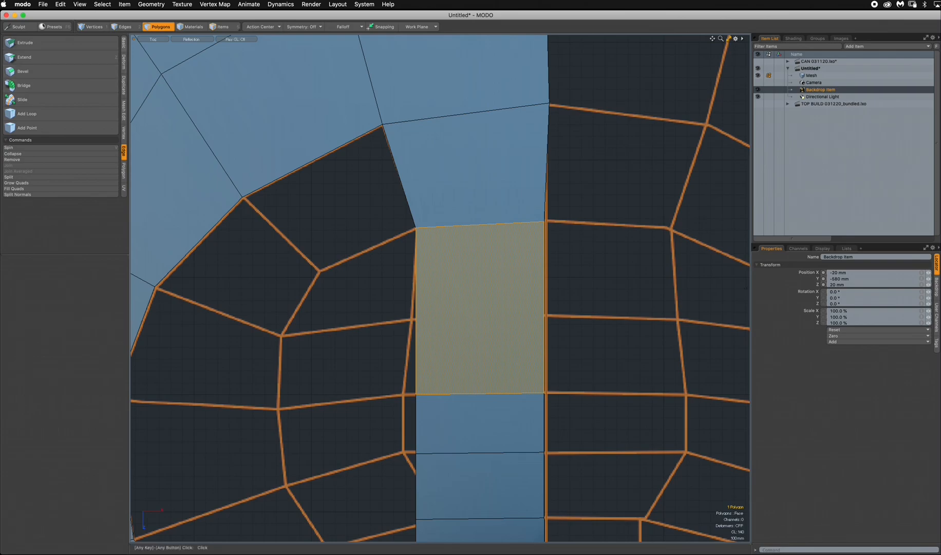
click(124, 43)
click(124, 63)
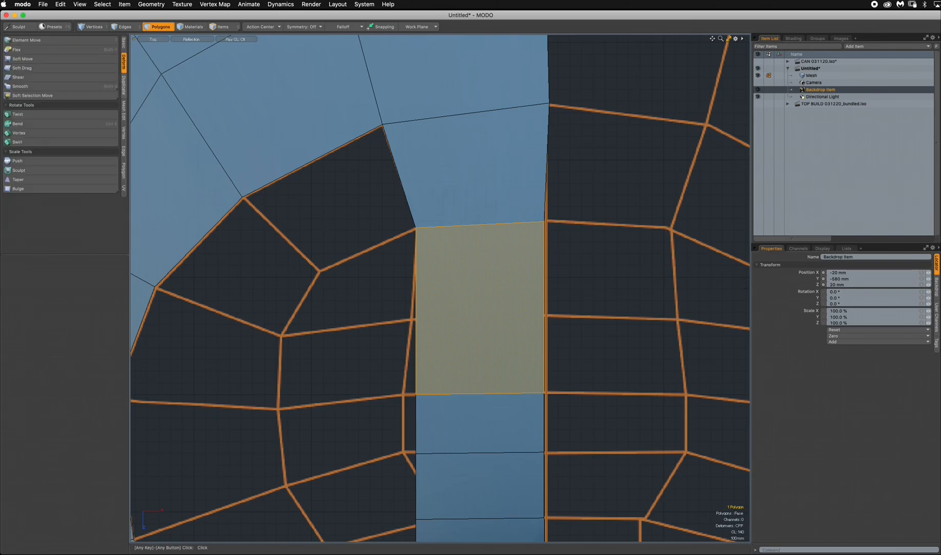
click(124, 85)
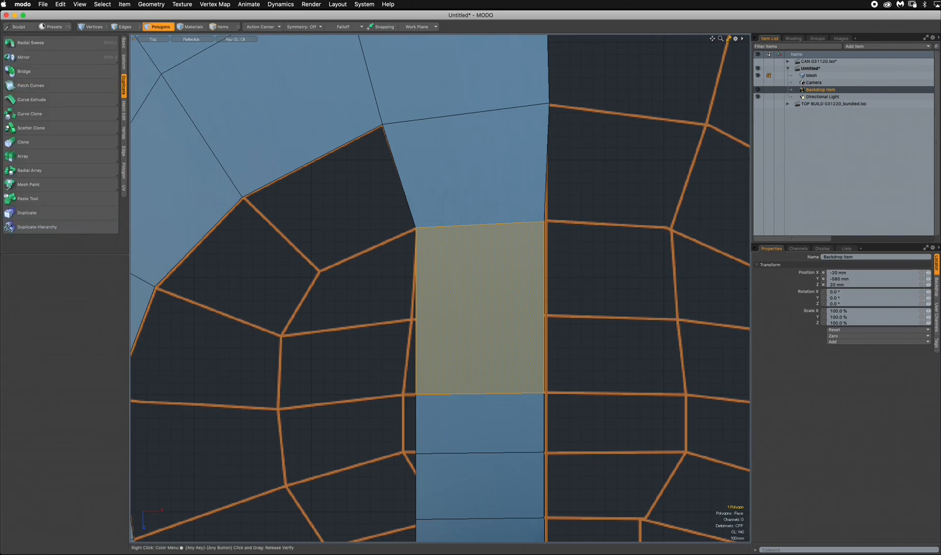
Step: Select the tall face and cut it in two along the horizontal backdrop line crossing it with the Slice tool
click(576, 150)
click(475, 326)
key(shift+c)
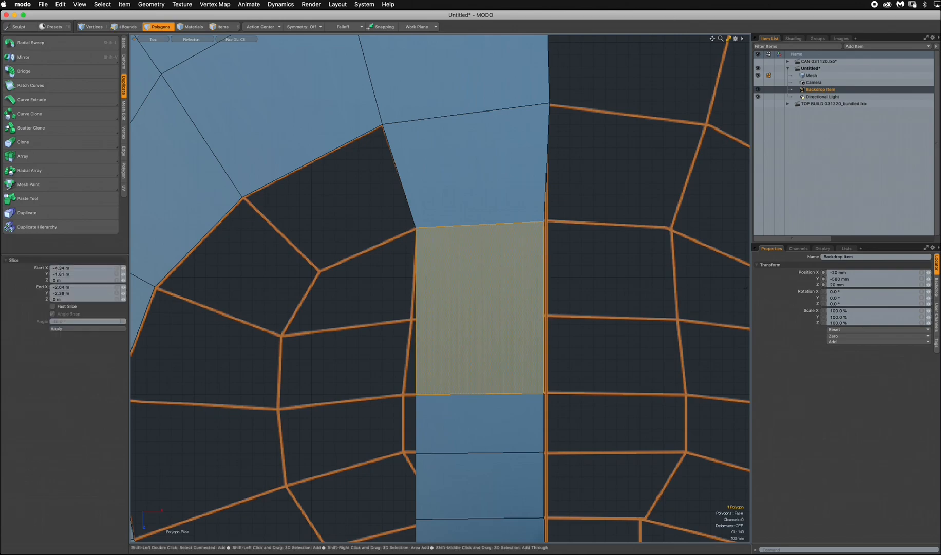
drag(396, 317, 560, 314)
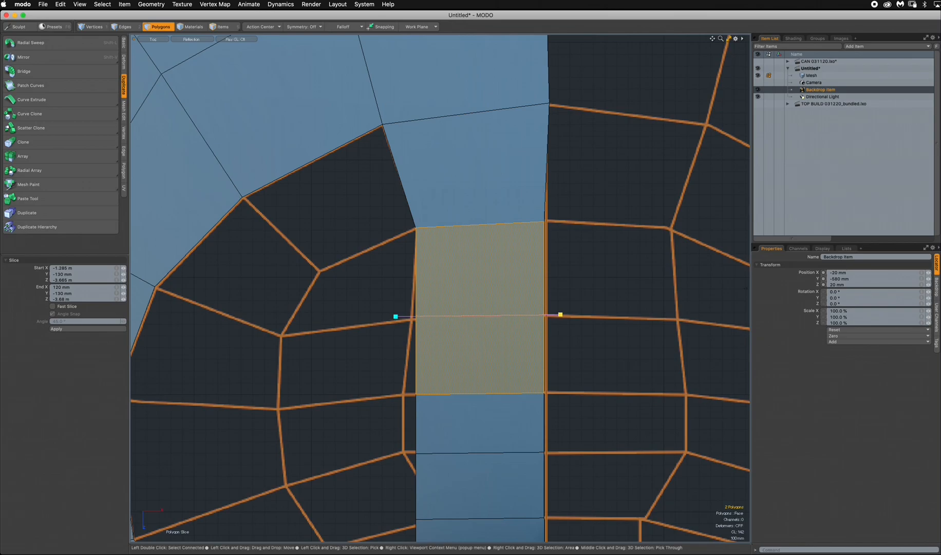
drag(560, 314, 574, 315)
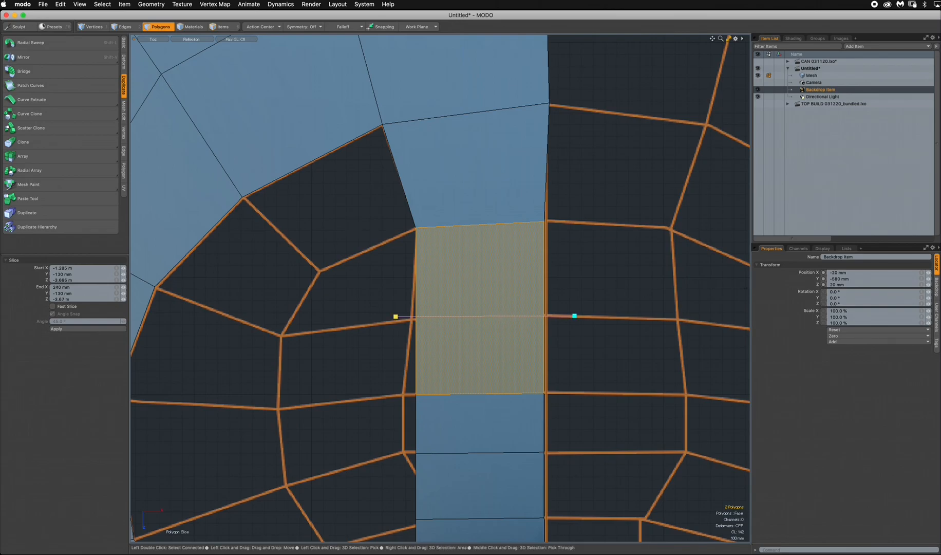
drag(396, 317, 395, 320)
drag(574, 316, 597, 317)
key(space)
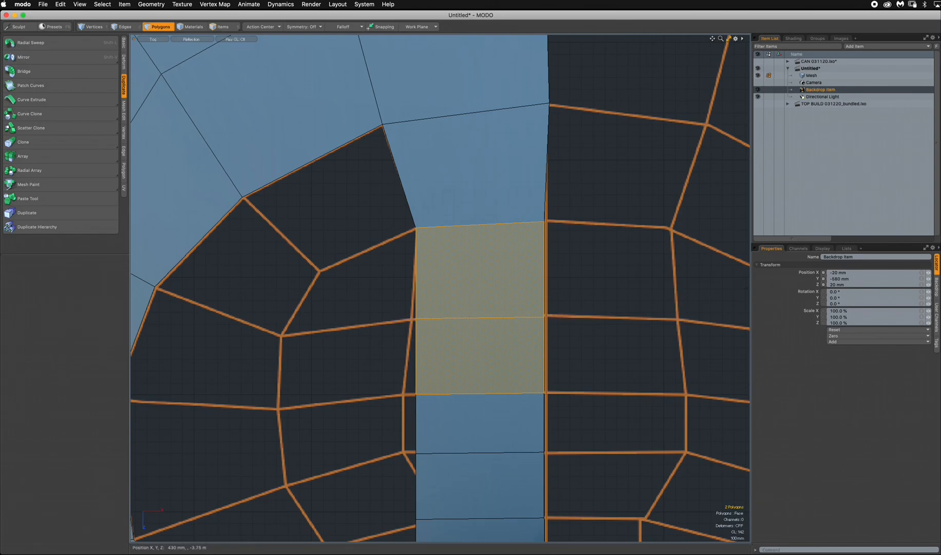
Step: In Wireframe shading, pull the upper vertices on the centre strip's outer side onto the backdrop intersections using Transform with screen falloff
click(191, 39)
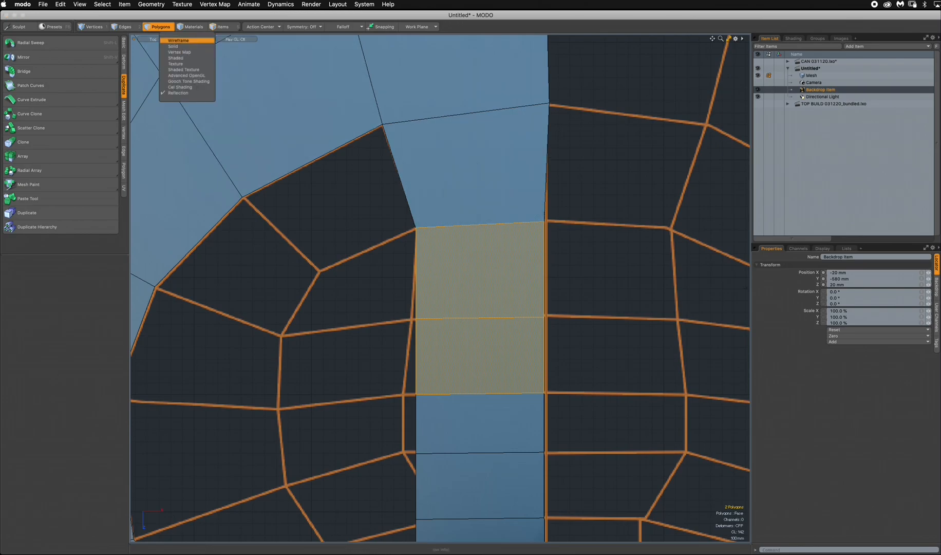
click(195, 51)
key(1)
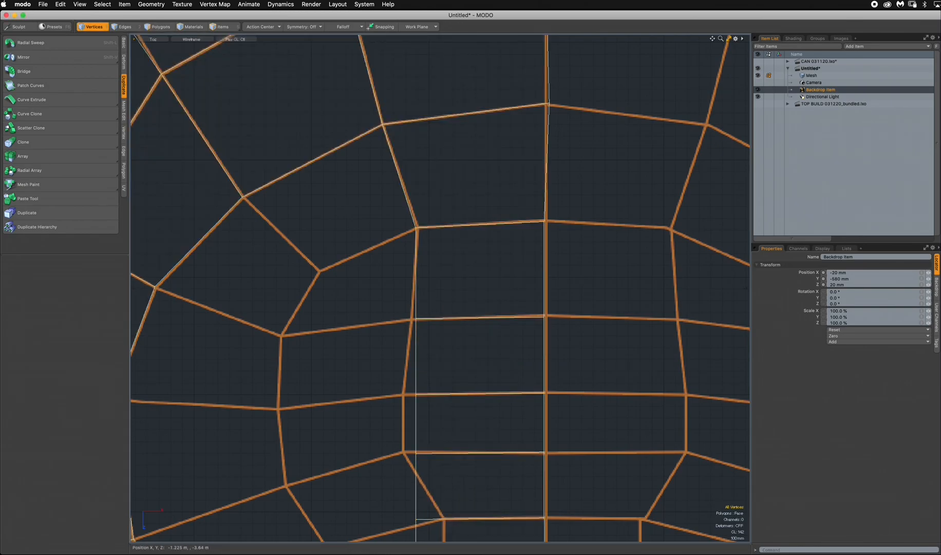
key(ctrl+t)
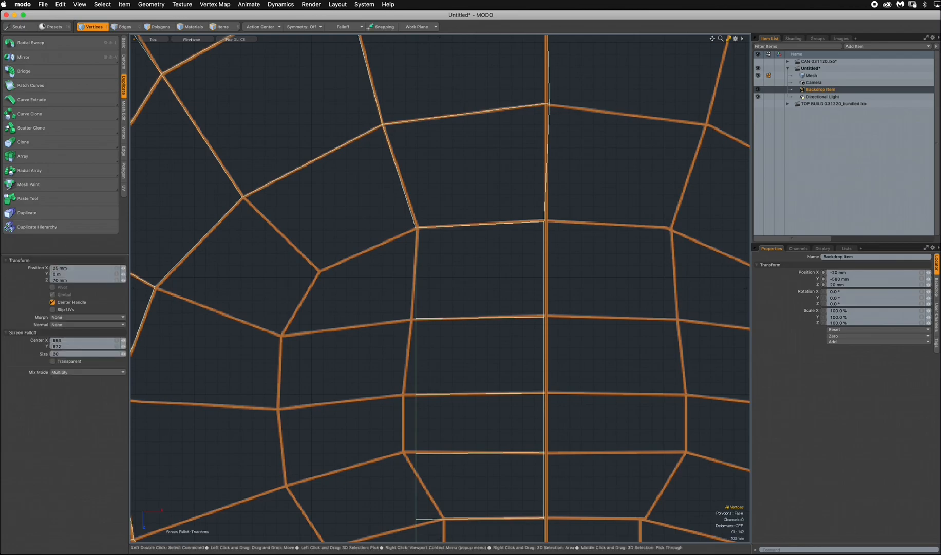
drag(416, 318, 410, 319)
drag(417, 394, 417, 280)
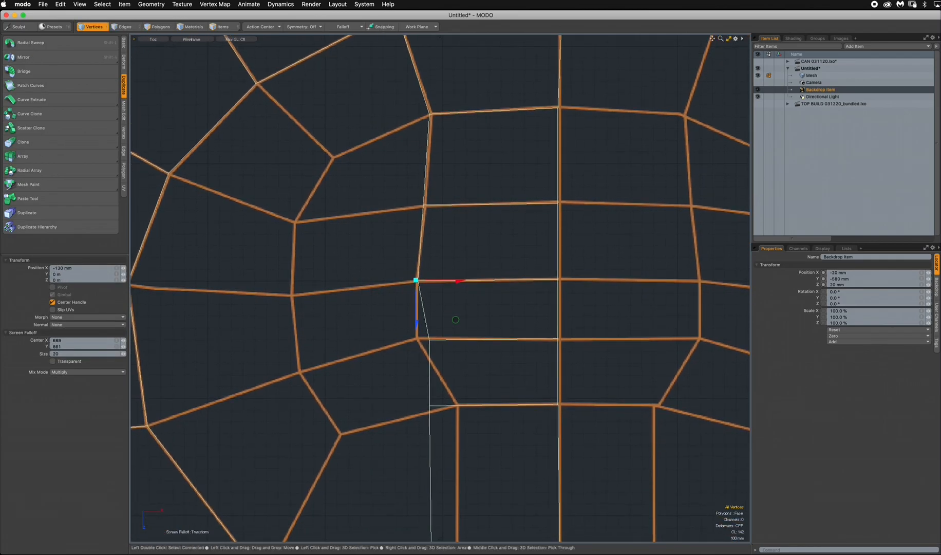
drag(430, 341, 417, 340)
drag(429, 406, 436, 159)
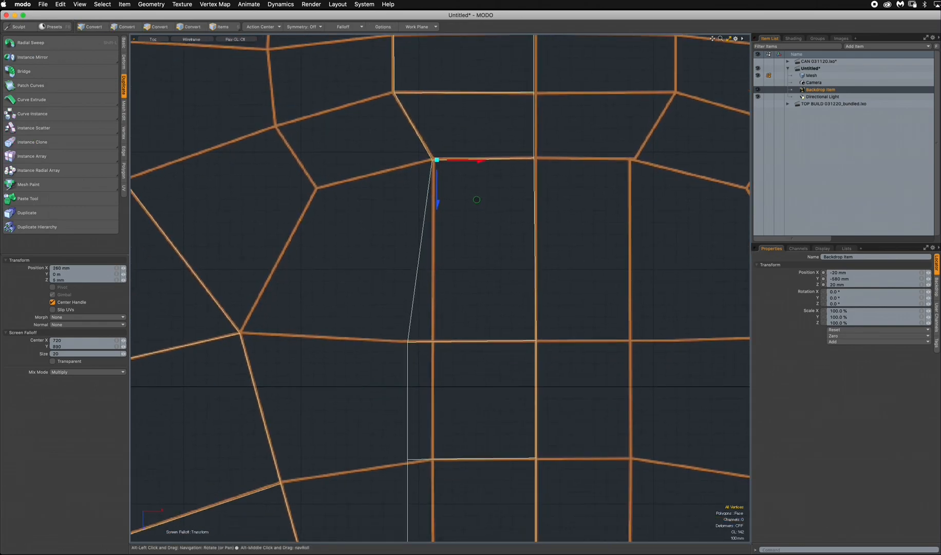
Step: Align the remaining outer-side vertices down to the centre strip's lower end with the backdrop intersections
drag(409, 341, 439, 340)
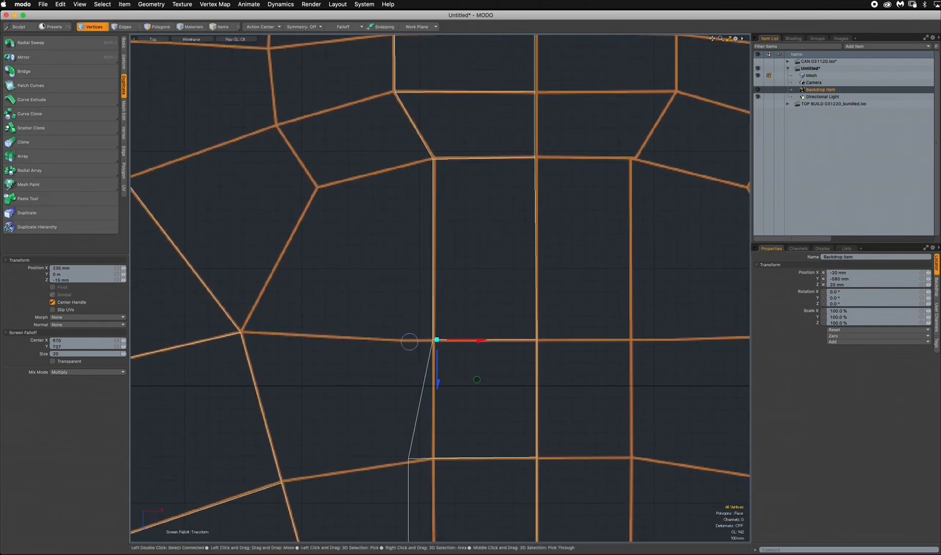
drag(409, 459, 410, 215)
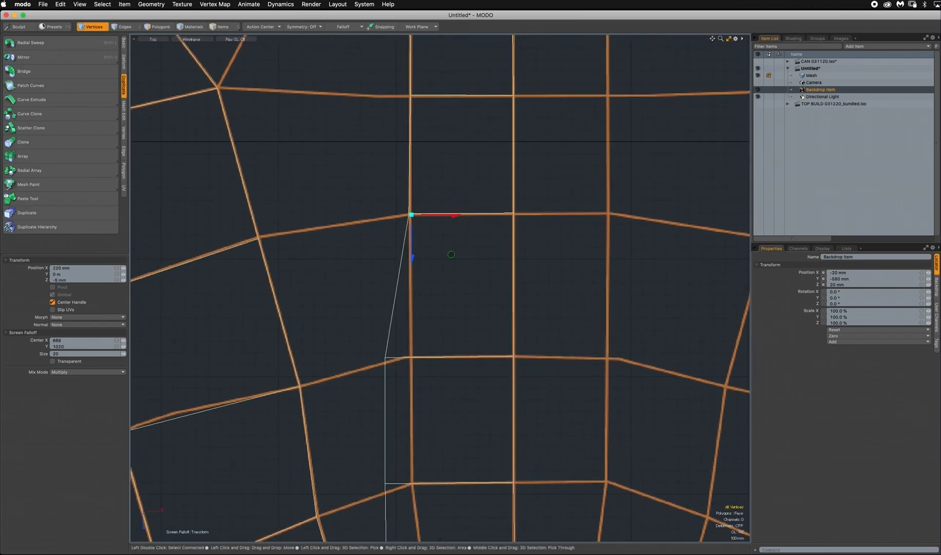
drag(386, 357, 417, 355)
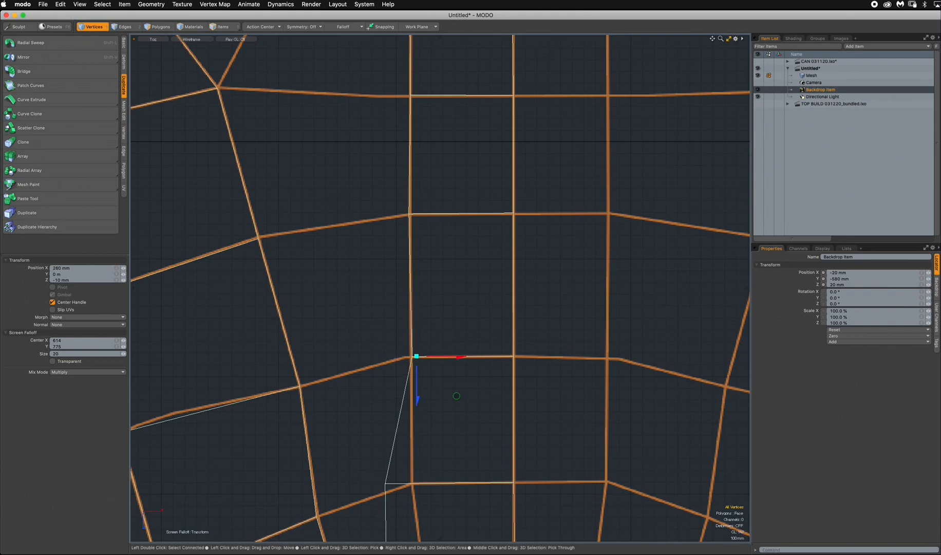
drag(385, 483, 384, 258)
drag(359, 380, 405, 380)
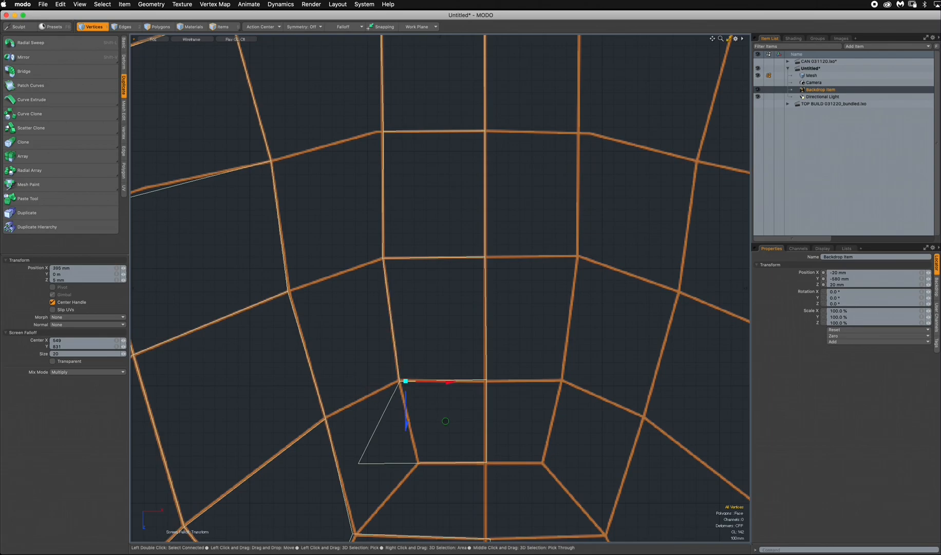
drag(361, 462, 422, 464)
Step: Return the viewport to Reflection shading and fill the gap between the centre strip's lower end and the surrounding mesh with a polygon
click(191, 39)
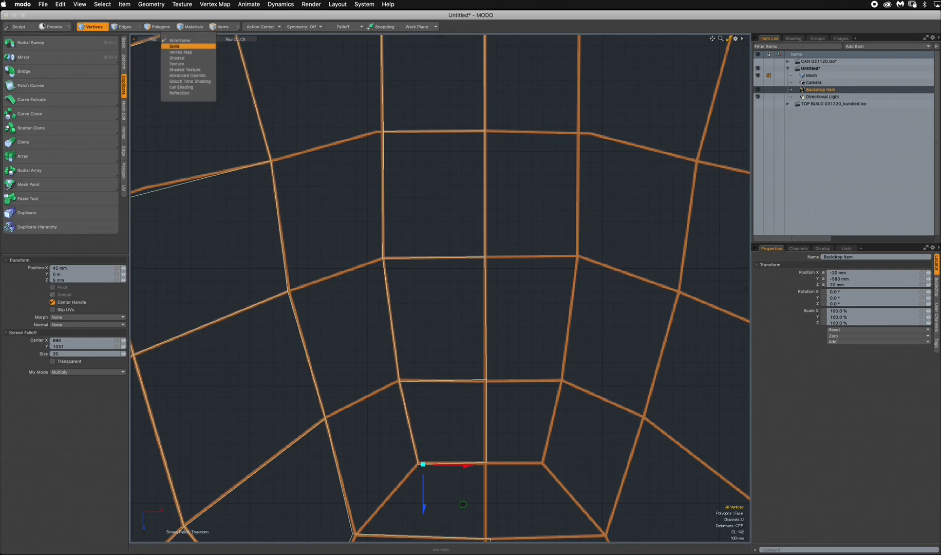
click(187, 87)
scroll(503, 293, down, 5)
alt+drag(503, 293, 492, 370)
key(space)
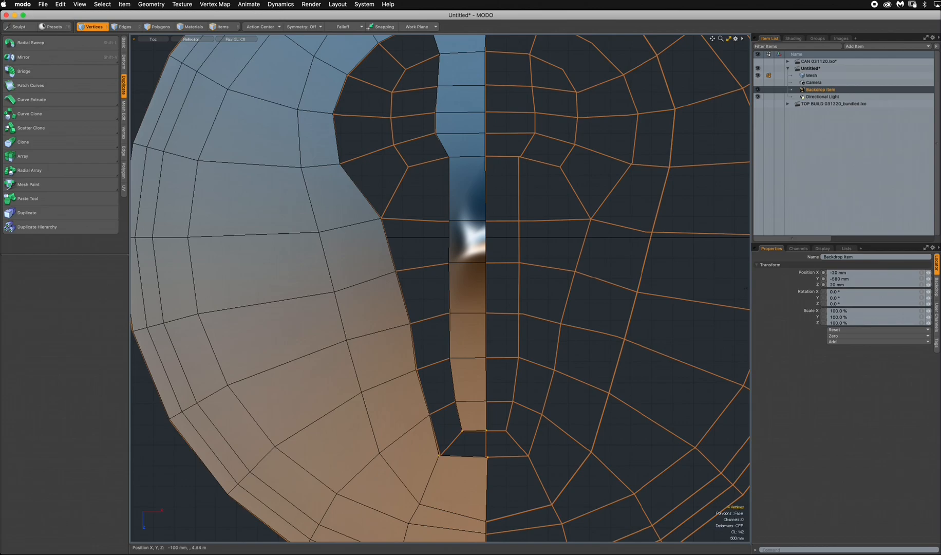
key(p)
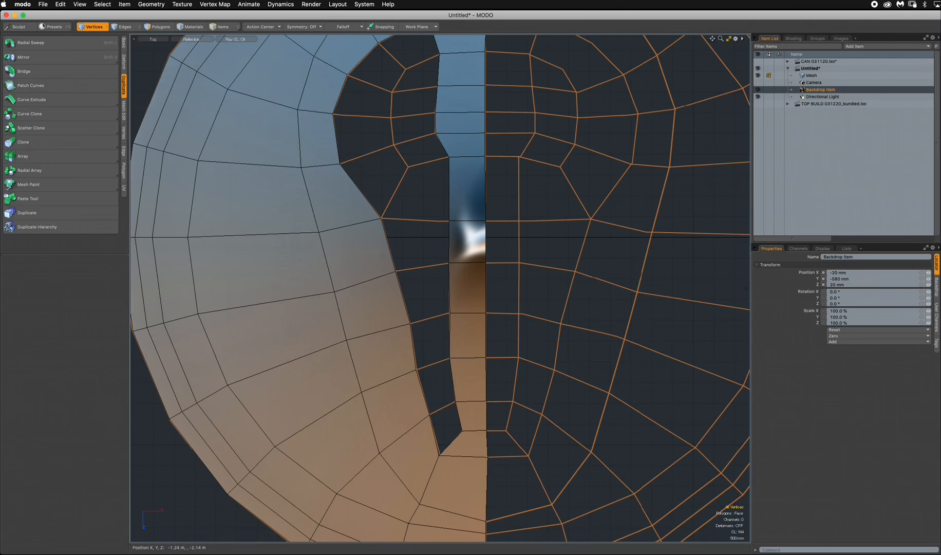
Step: Edge Extend the centre strip's diagonal outer edge outward to the backdrop lines, offset about -1000 mm in X and 270 mm in Z
ctrl+alt+drag(420, 152, 472, 155)
alt+drag(374, 143, 403, 200)
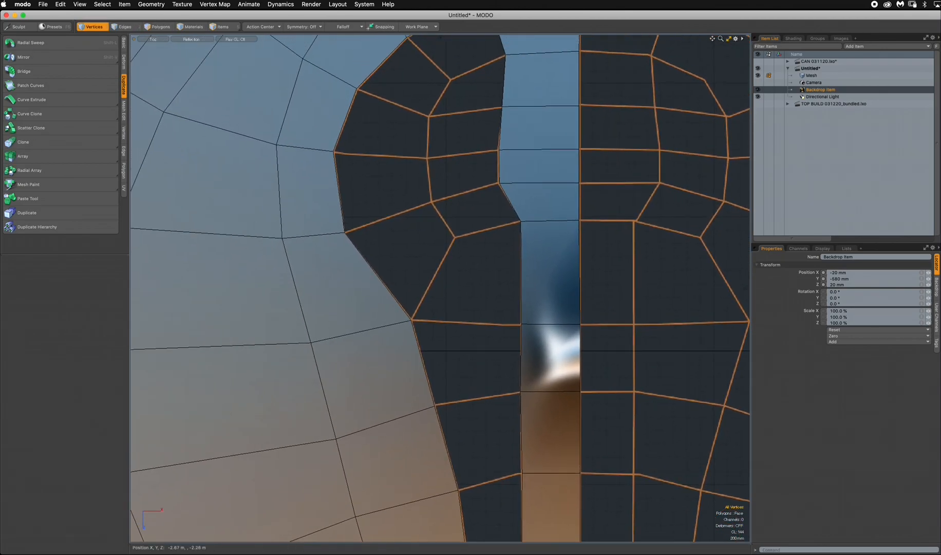
click(125, 27)
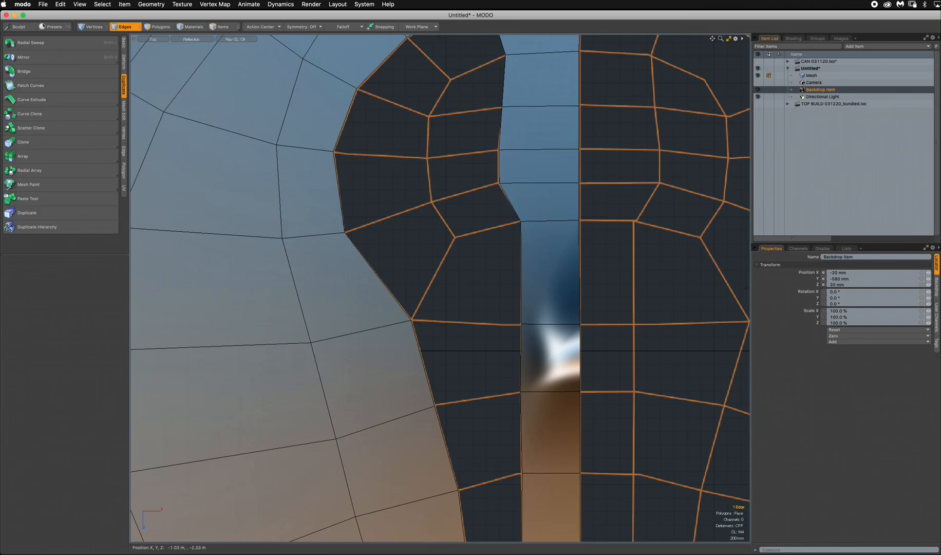
click(510, 202)
key(z)
drag(509, 202, 444, 221)
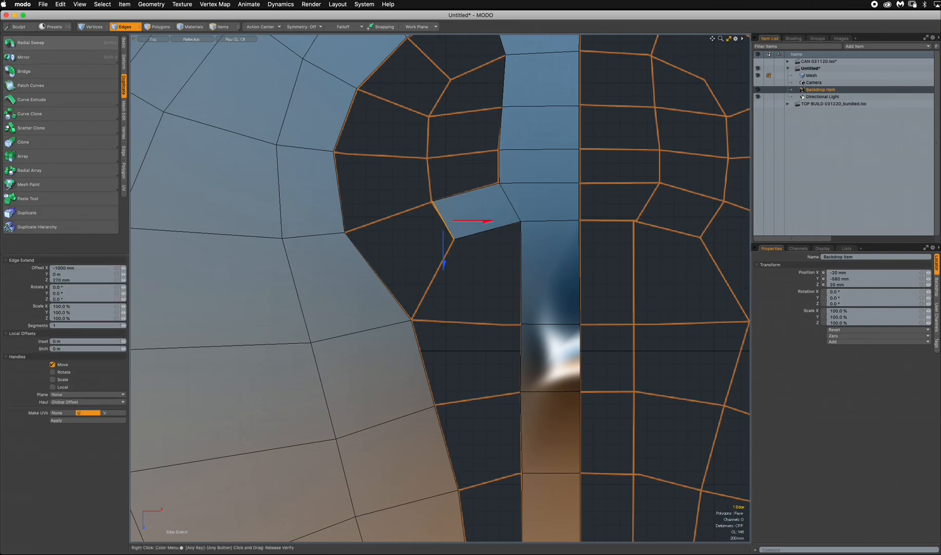
Step: Create two polygons from vertices, joining the extended face to the outer mesh and filling the quad beneath it beside the strip
click(94, 27)
click(429, 205)
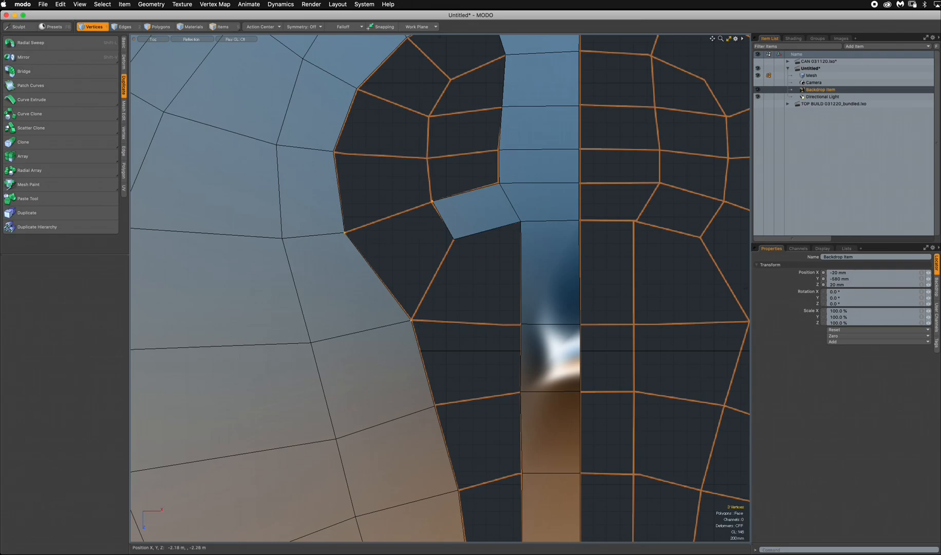
key(p)
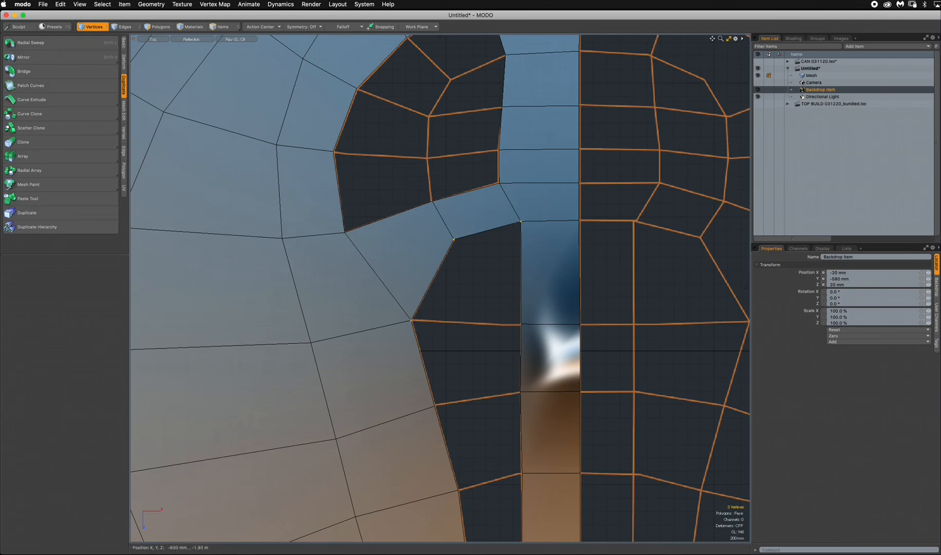
key(p)
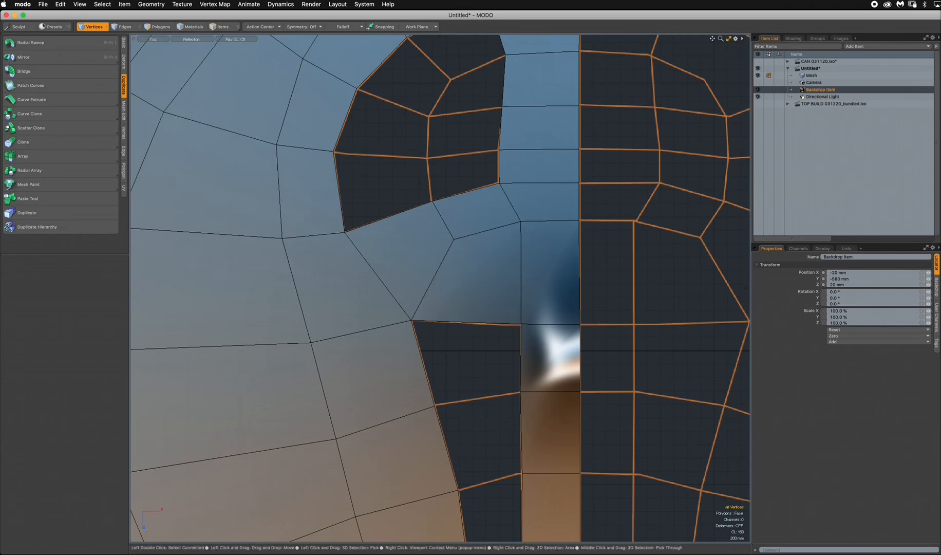
Step: Select the facing edge runs along the lower opening, bridge them with one segment, and clear the polygon selection
ctrl+alt+drag(505, 329, 462, 329)
alt+drag(462, 329, 451, 238)
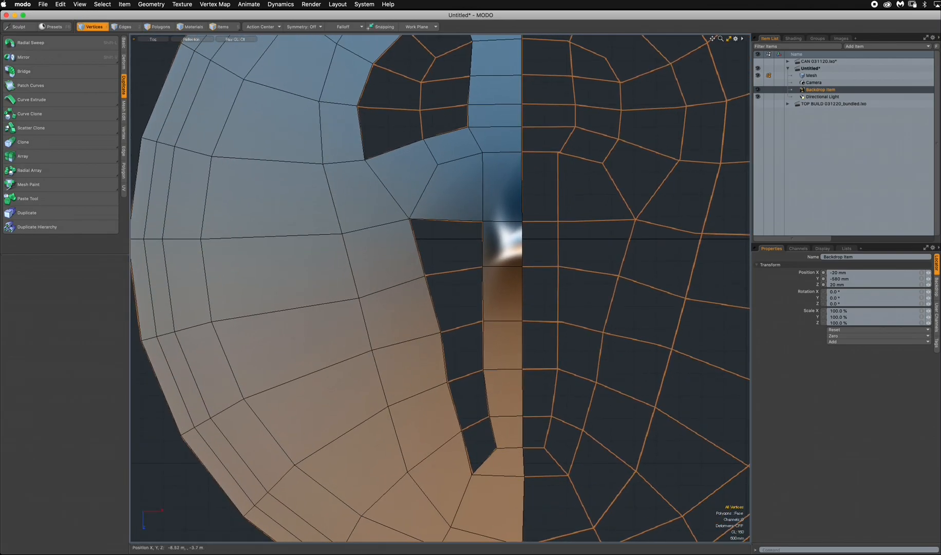
key(2)
double_click(483, 251)
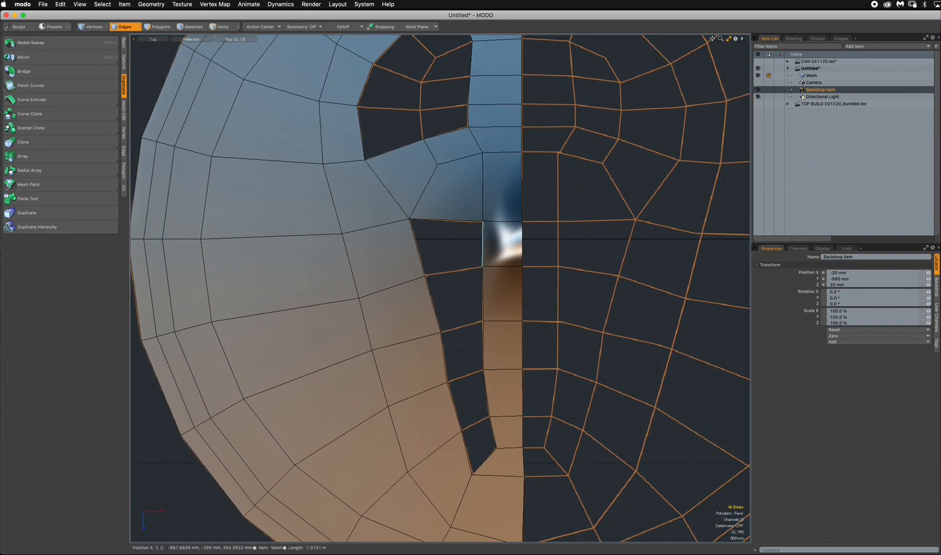
ctrl+click(452, 221)
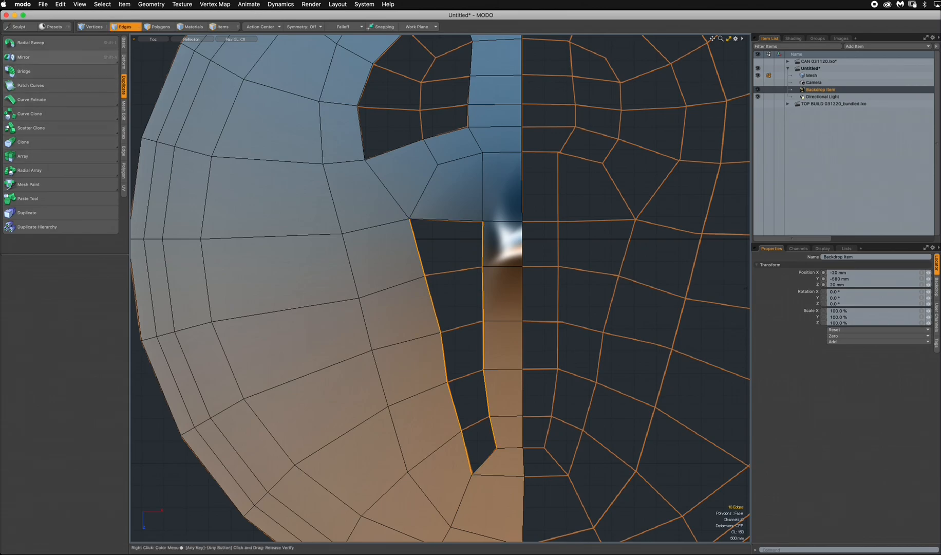
click(31, 72)
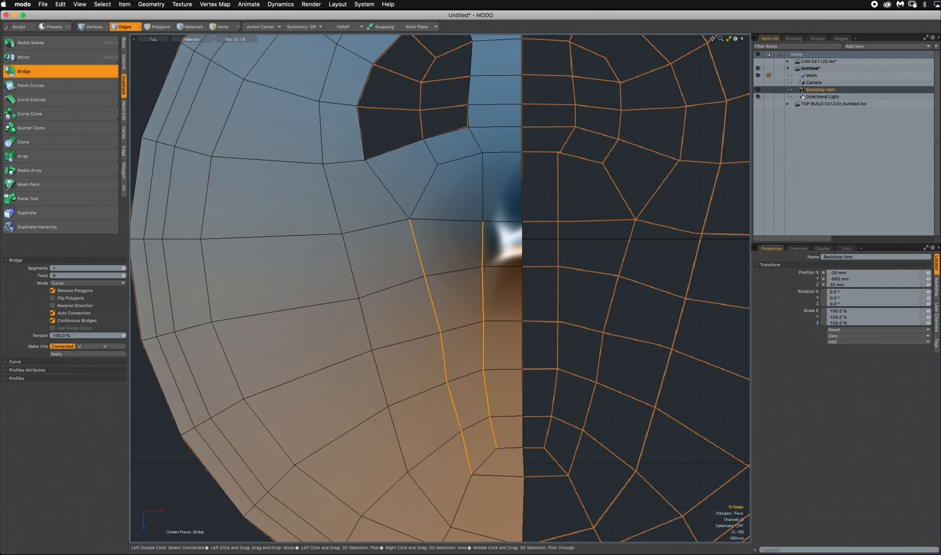
click(160, 27)
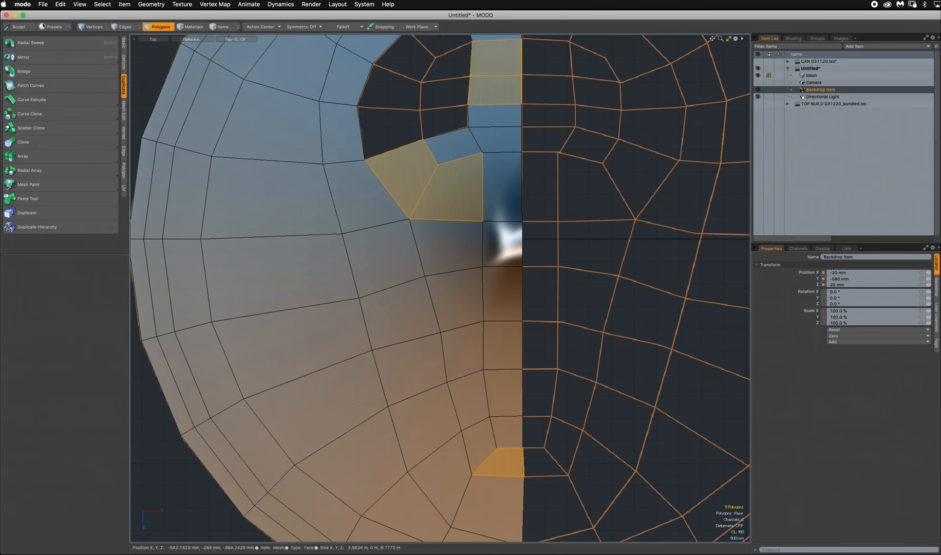
click(160, 67)
Step: Edge Extend two adjacent outer edges of the upper opening inward and fit the new vertices to the backdrop intersections with screen falloff
alt+drag(170, 77, 169, 263)
scroll(328, 226, up, 5)
alt+drag(339, 227, 370, 266)
click(126, 26)
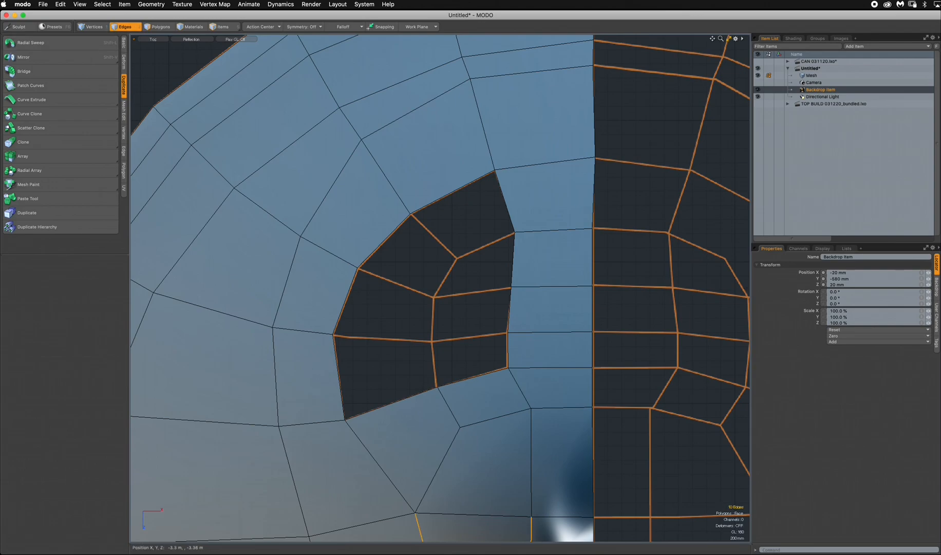
click(346, 302)
shift+click(378, 247)
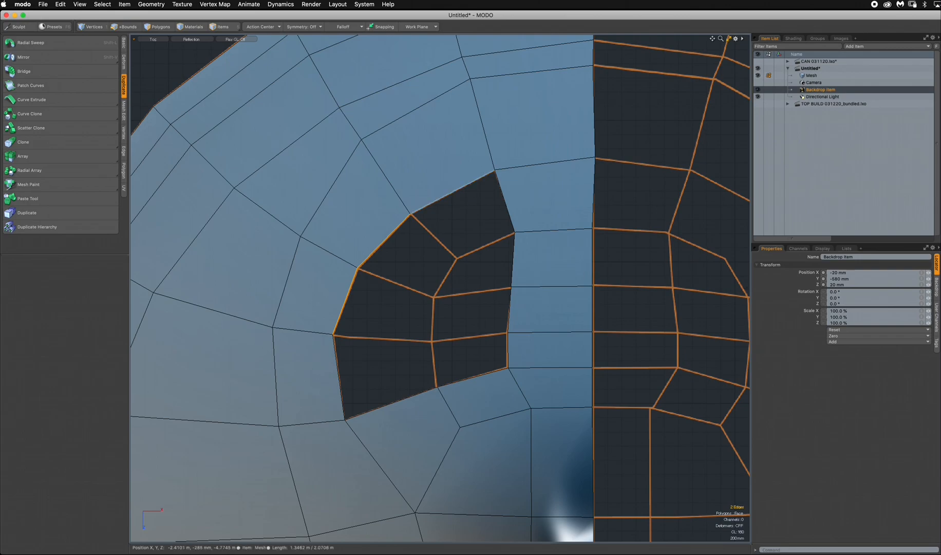
key(z)
drag(371, 274, 419, 320)
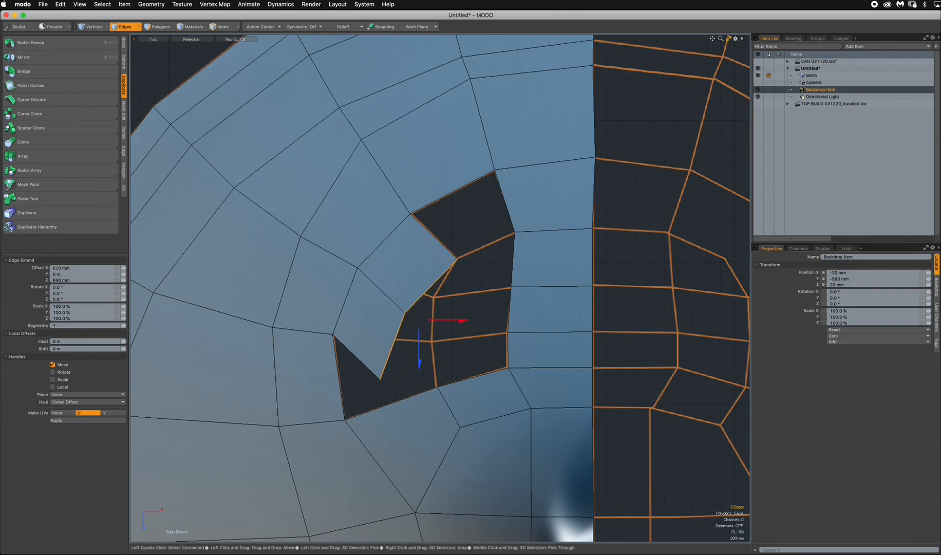
key(ctrl+t)
drag(458, 260, 440, 337)
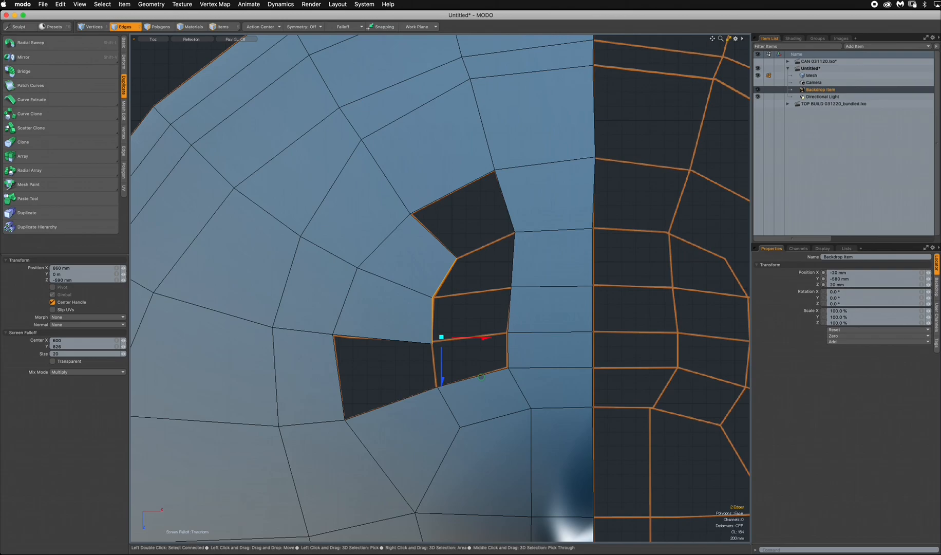
Step: Fill the quad gap below the extended faces with a polygon joining them to the outer mesh
key(space)
key(1)
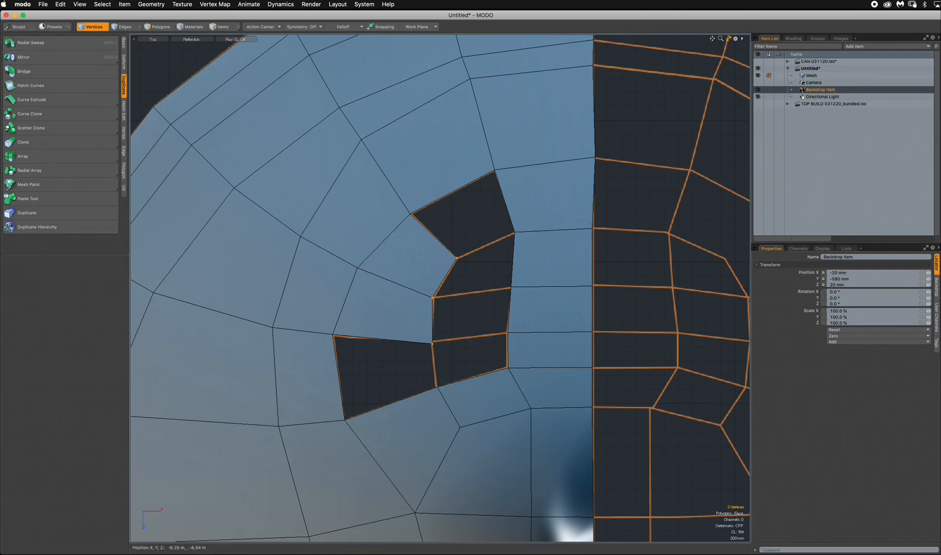
click(172, 64)
key(p)
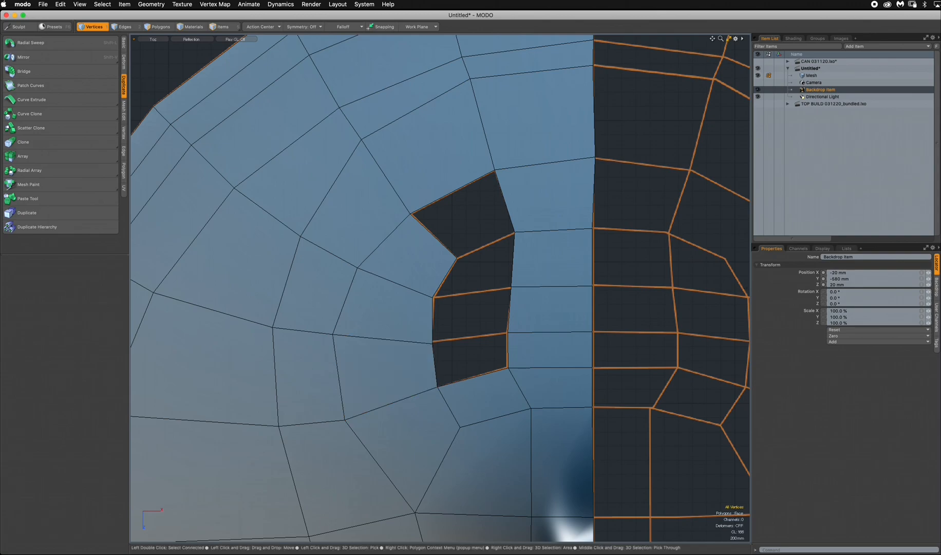
Step: Nudge the two lower vertices on the opening's outer side onto the backdrop intersections with the Transform tool
click(432, 343)
key(w)
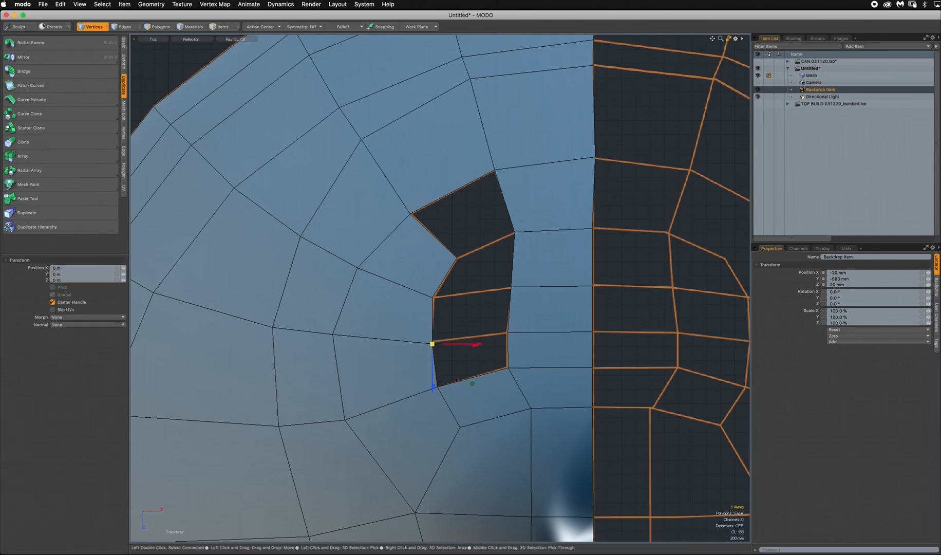
drag(435, 385, 435, 389)
key(q)
click(441, 381)
click(437, 387)
key(w)
key(q)
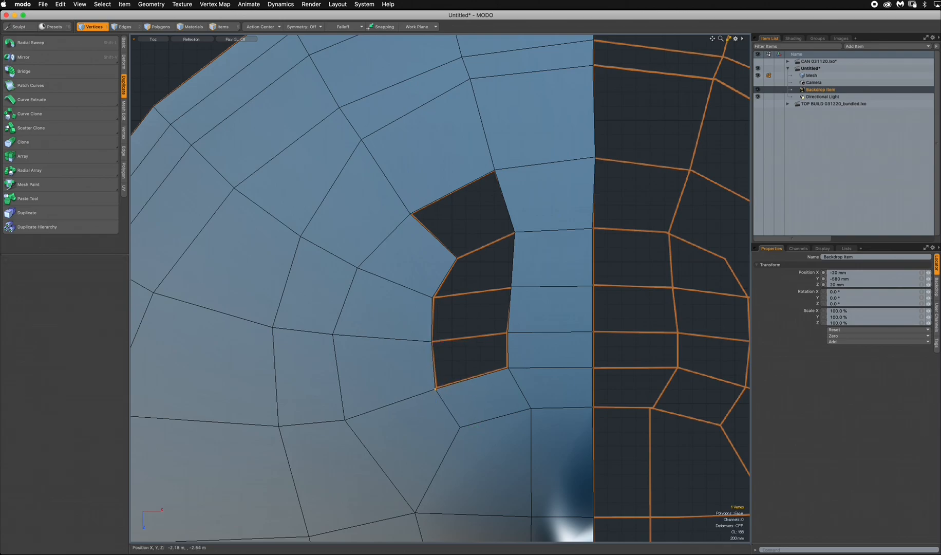
click(431, 342)
key(w)
drag(431, 341, 431, 339)
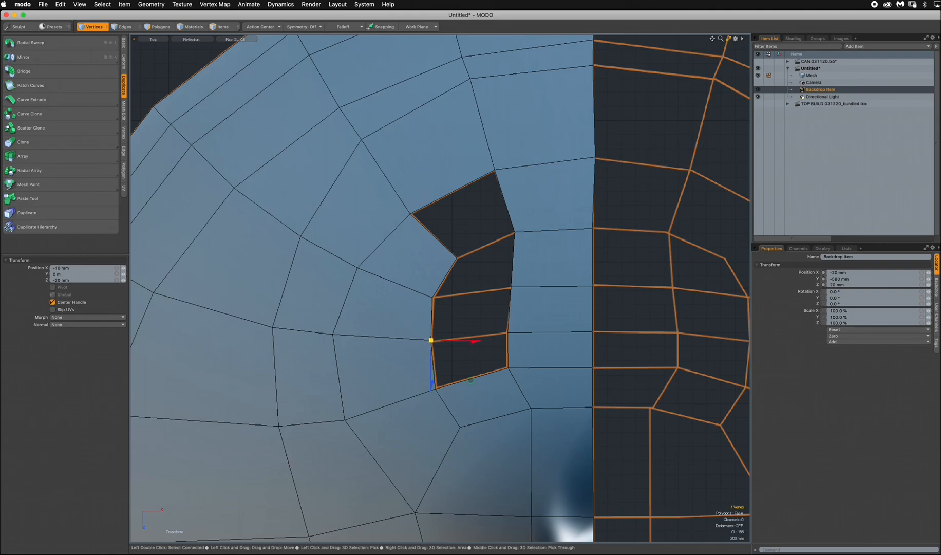
key(q)
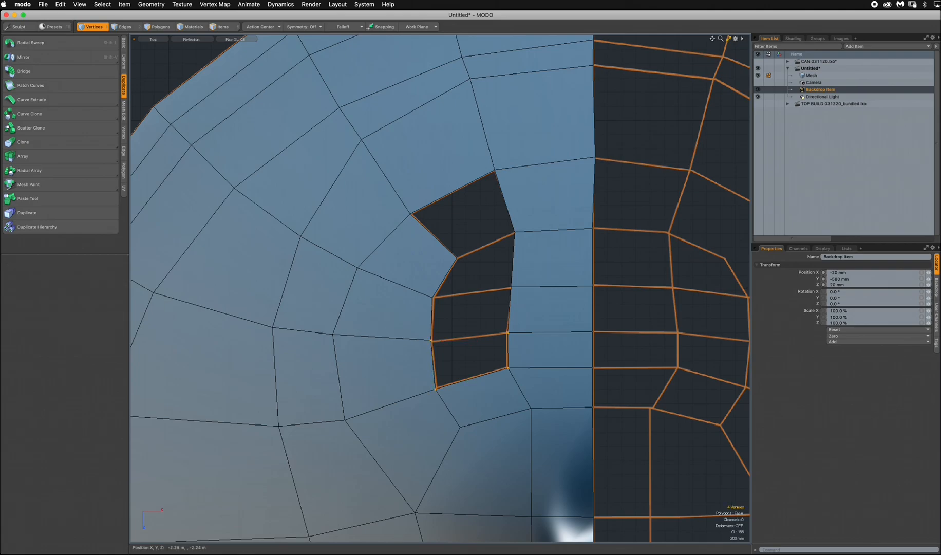
Step: Fill the opening's three lower quads beside the centre strip with polygons made from their corner vertices, working upward
key(Delete)
click(433, 297)
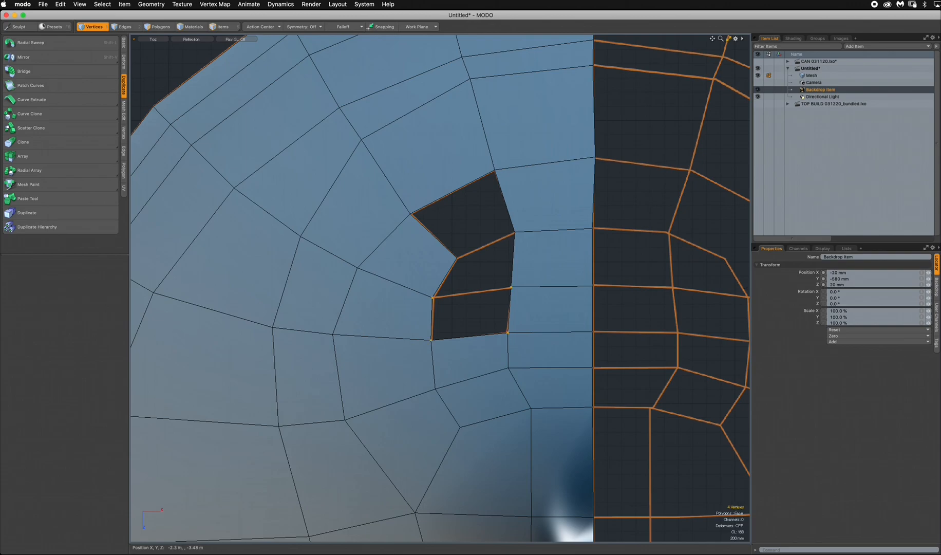
key(p)
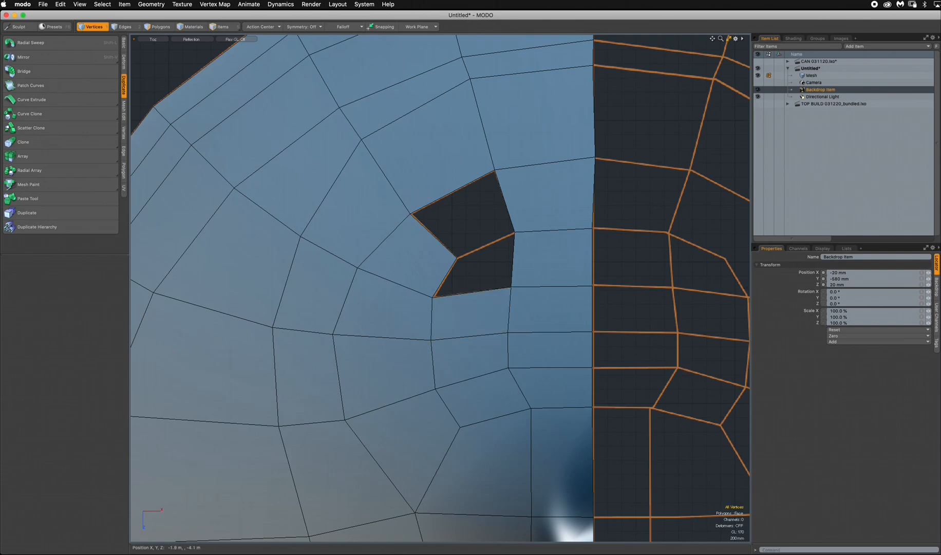
click(457, 258)
shift+click(433, 297)
key(p)
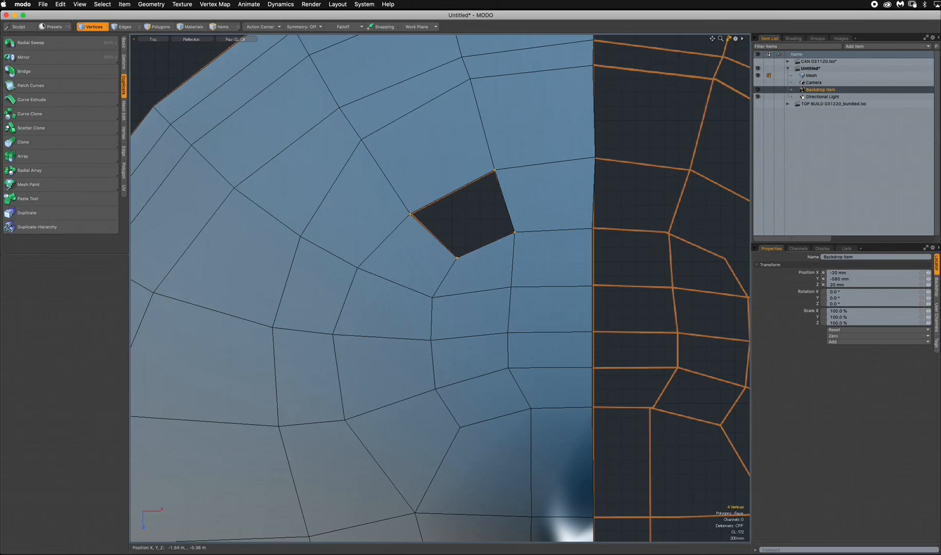
Step: Fill the four-sided hole in the half mesh with a polygon made from its four selected vertices
key(p)
key(a)
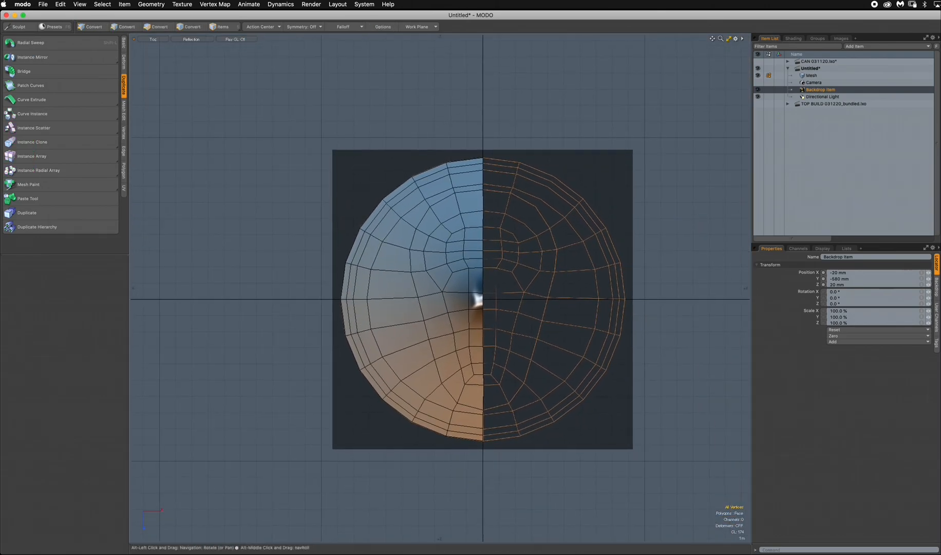
scroll(460, 318, up, 6)
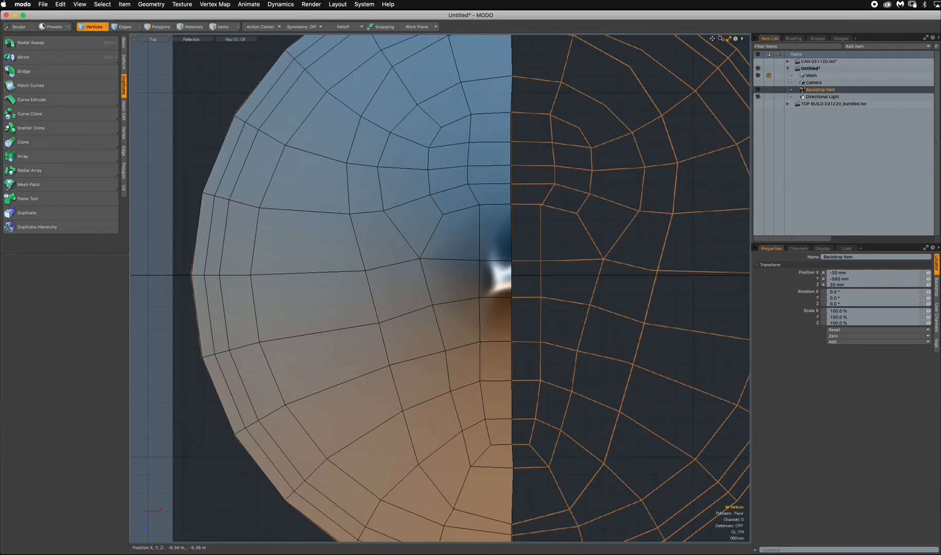
Step: Inspect the half mesh's topology in Wireframe shading and return the viewport to Reflection shading
click(191, 40)
click(188, 41)
ctrl+alt+drag(522, 301, 508, 301)
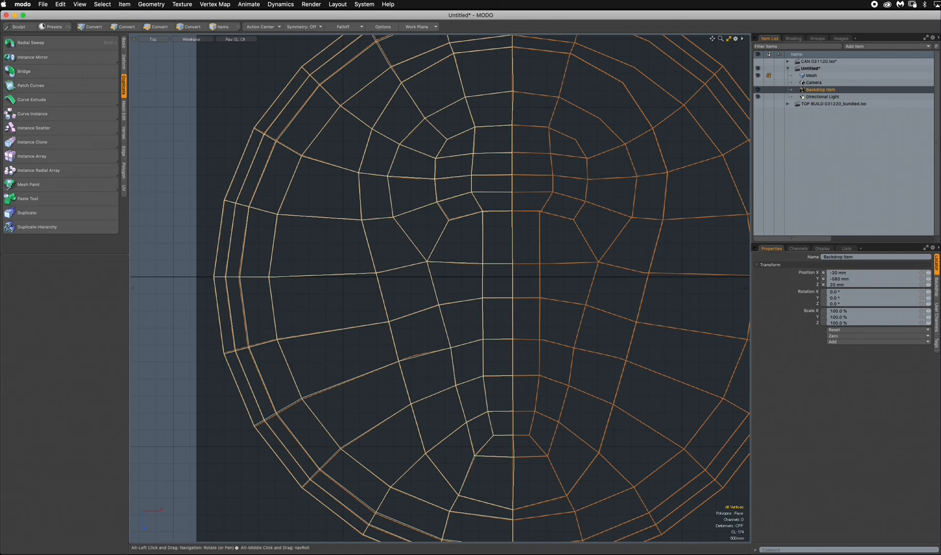
ctrl+alt+drag(536, 231, 524, 238)
click(191, 39)
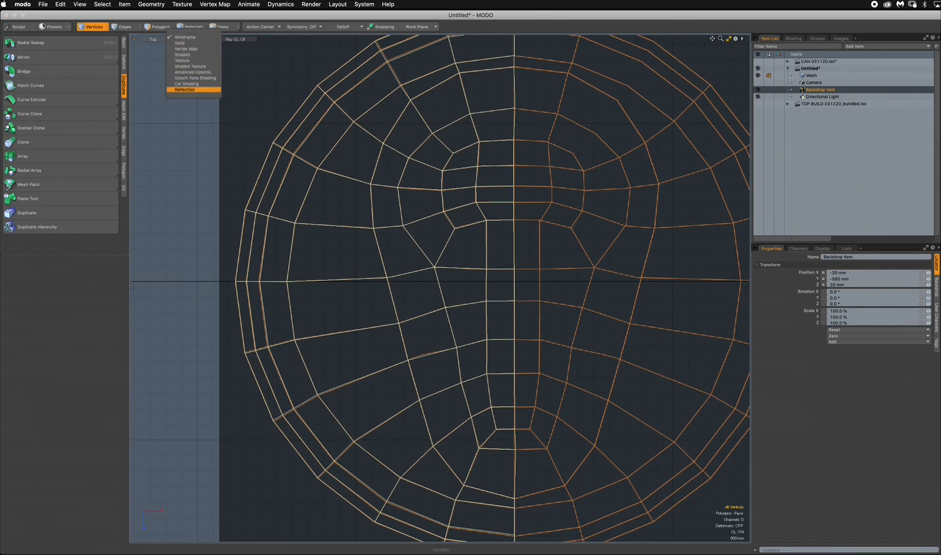
click(193, 89)
Step: Show the mesh in Wireframe shading and select all edges along the half mesh's open centre line
click(125, 26)
ctrl+alt+drag(421, 179, 333, 179)
alt+drag(334, 178, 325, 239)
click(191, 39)
click(190, 72)
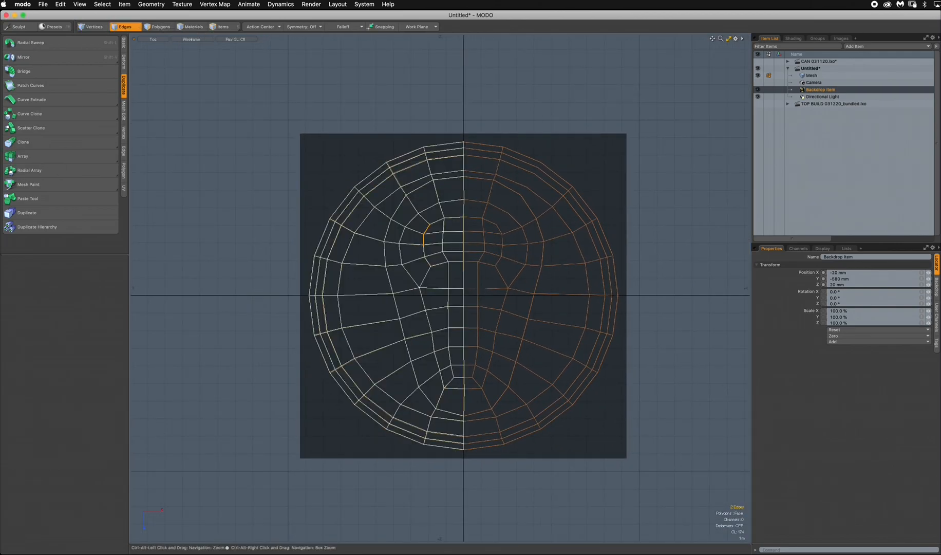
ctrl+alt+drag(429, 96, 473, 96)
alt+drag(473, 96, 457, 90)
mouse_move(482, 71)
right_down()
mouse_move(449, 88)
mouse_move(456, 254)
right_up()
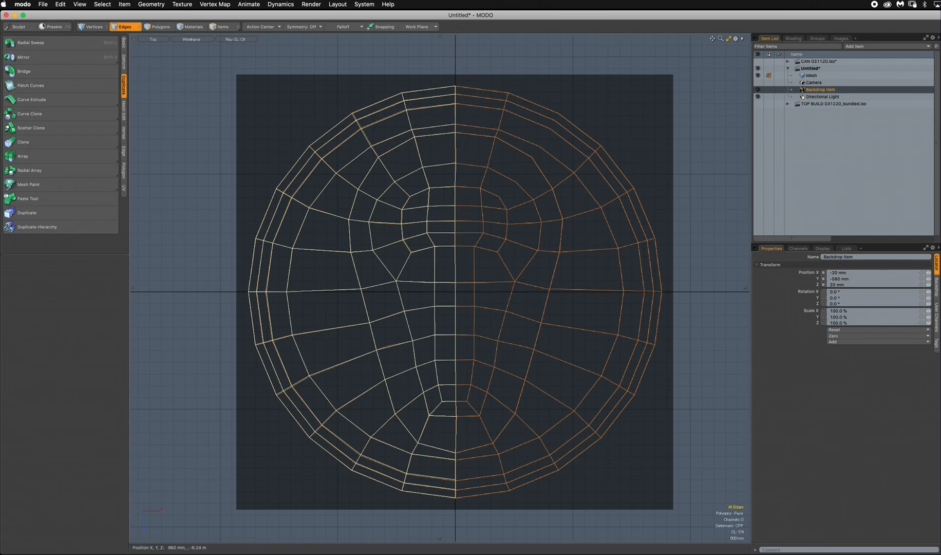
mouse_move(479, 95)
right_down()
mouse_move(487, 70)
mouse_move(446, 70)
mouse_move(437, 153)
mouse_move(445, 382)
mouse_move(462, 496)
mouse_move(492, 87)
mouse_move(519, 77)
right_up()
Step: Flatten the selected centre edges by scaling them to 0% in X, and return the viewport to Reflection shading
key(r)
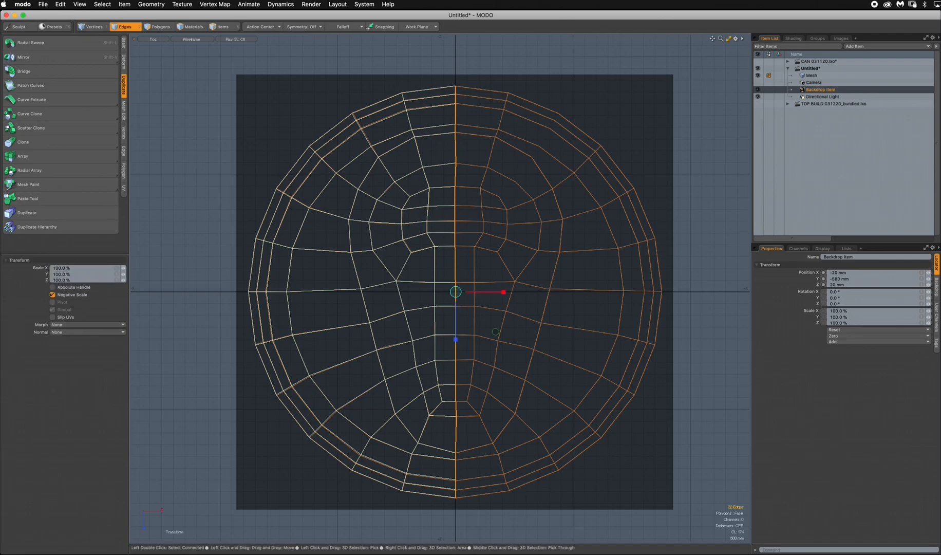
drag(503, 292, 494, 292)
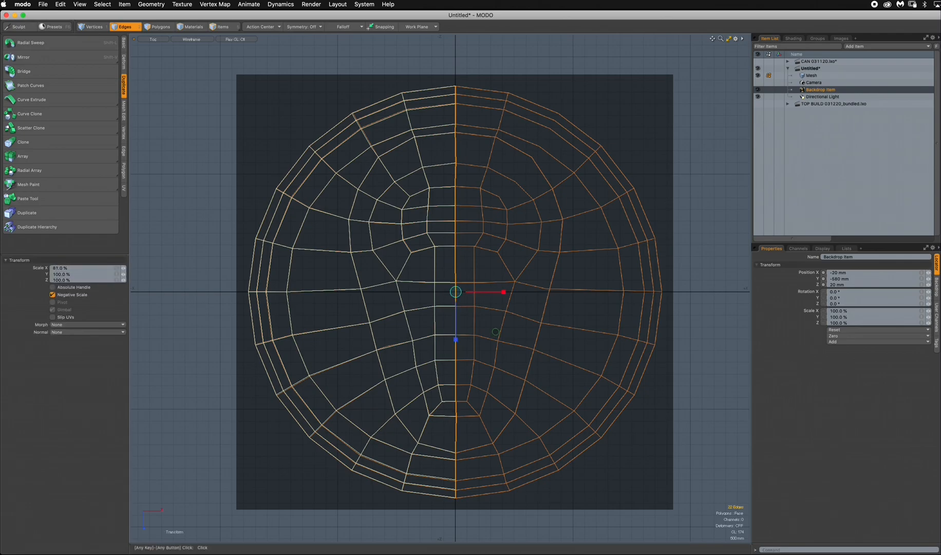
click(61, 268)
text(0)
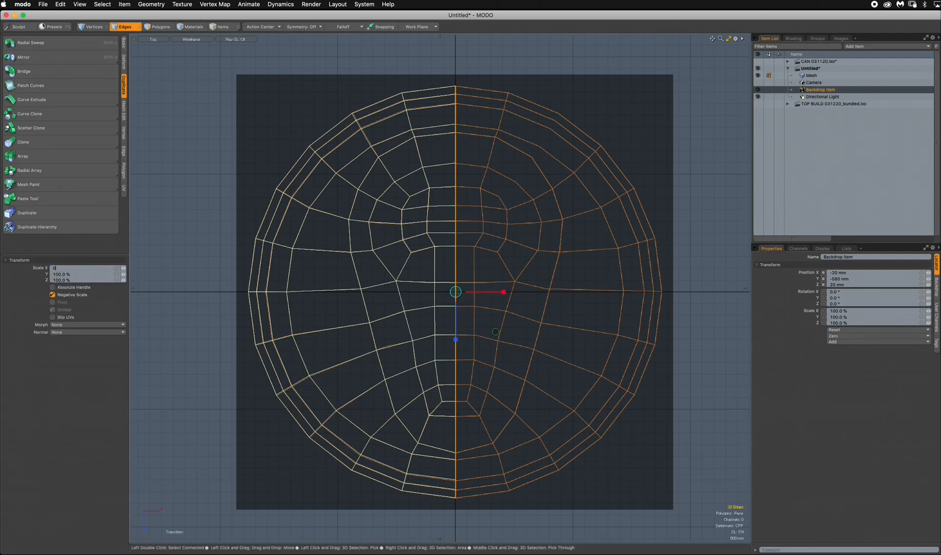
text(q)
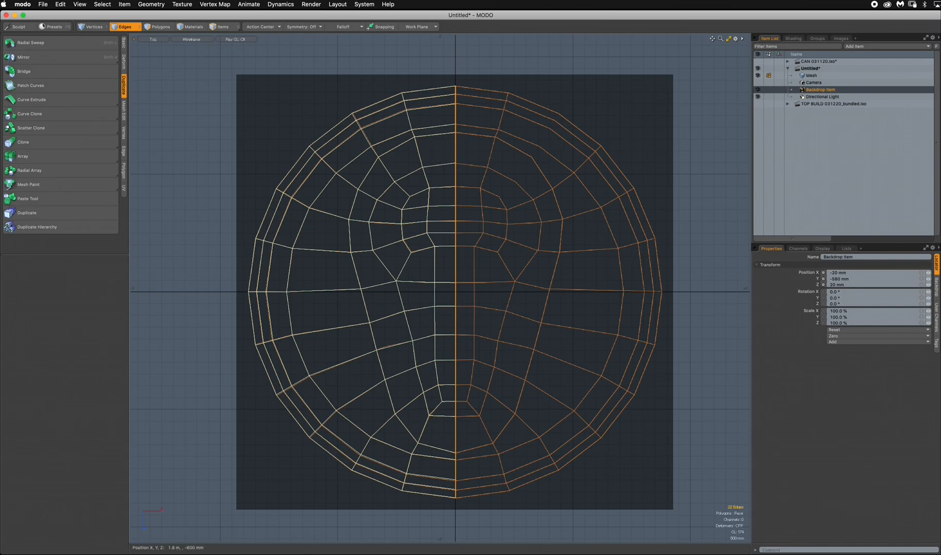
mouse_move(461, 307)
ctrl+alt+mouse_down()
mouse_move(519, 307)
mouse_move(461, 307)
ctrl+alt+mouse_up()
click(191, 39)
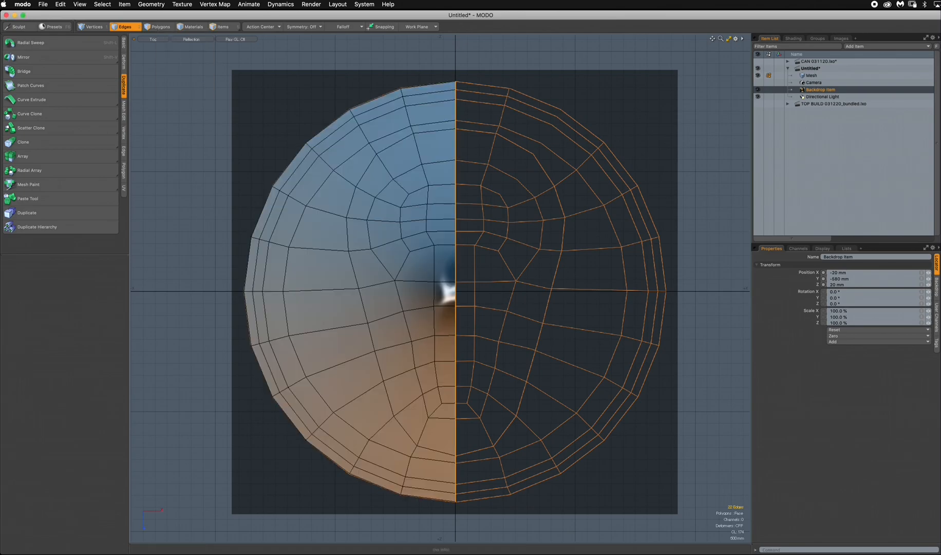
click(185, 91)
Step: Select all connected polygons of the half mesh and preview them as subdivision surfaces, ending with subdivision off
key(3)
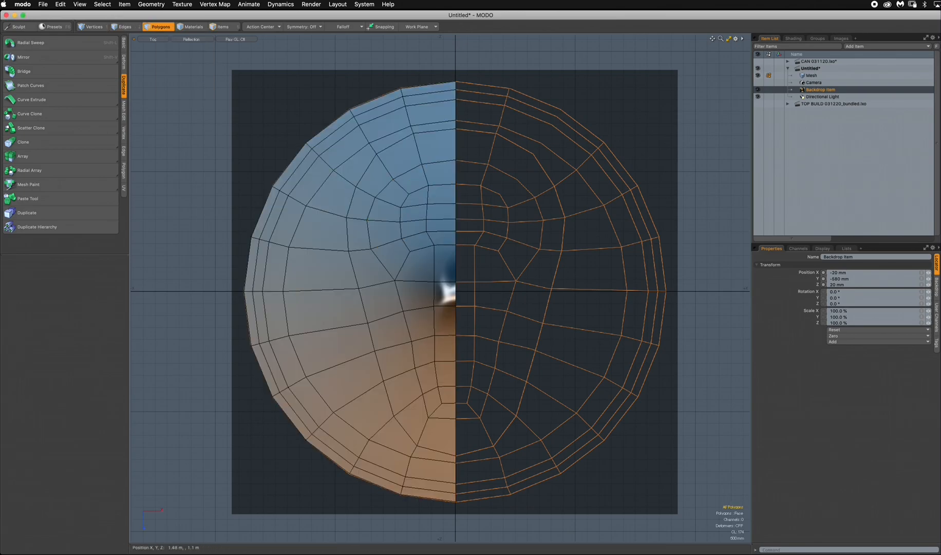
double_click(430, 350)
key(Tab)
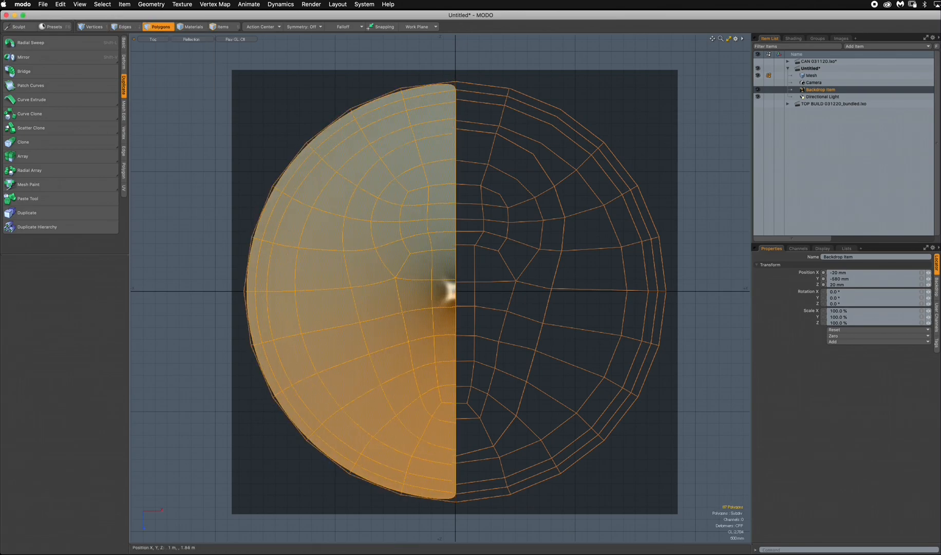
key(Tab)
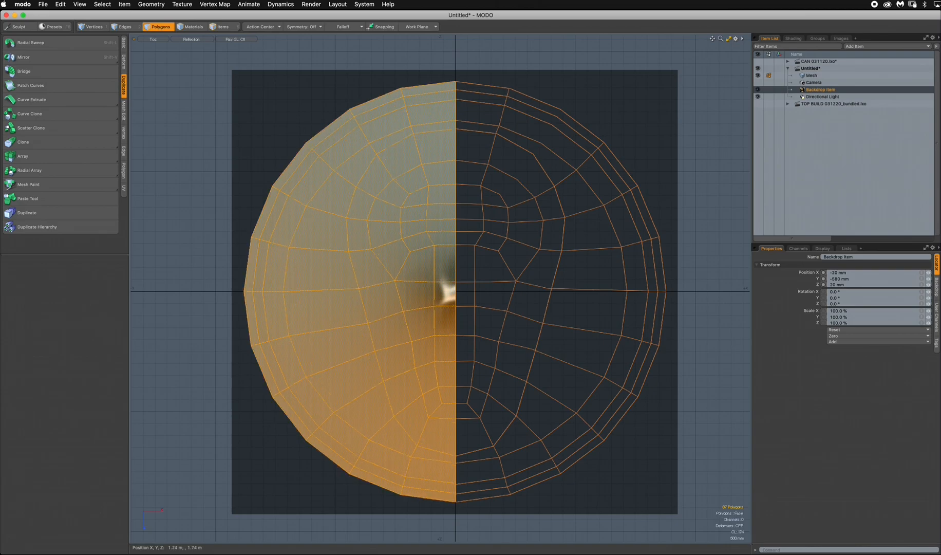
Step: Deselect the polygons and mirror the half mesh across the X axis at the centre seam, with Merge Vertices on
click(484, 333)
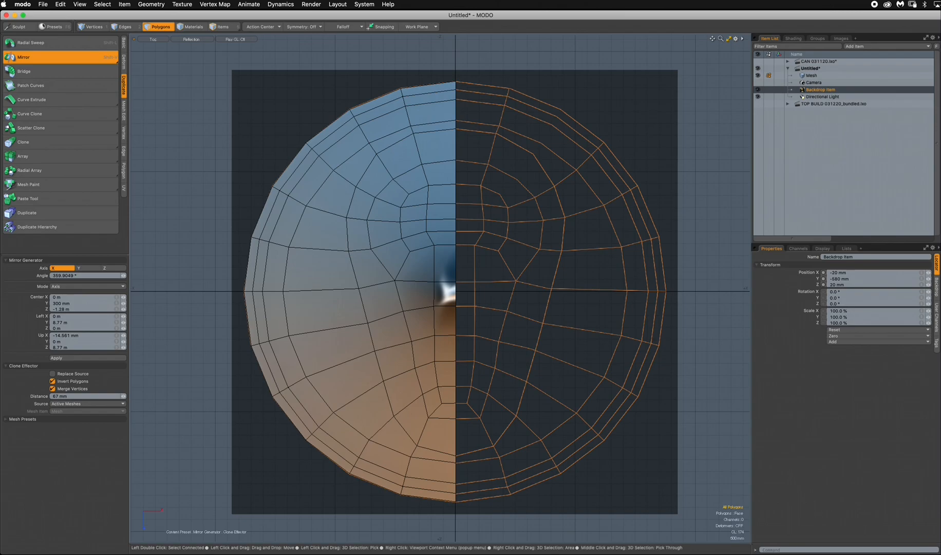
click(455, 274)
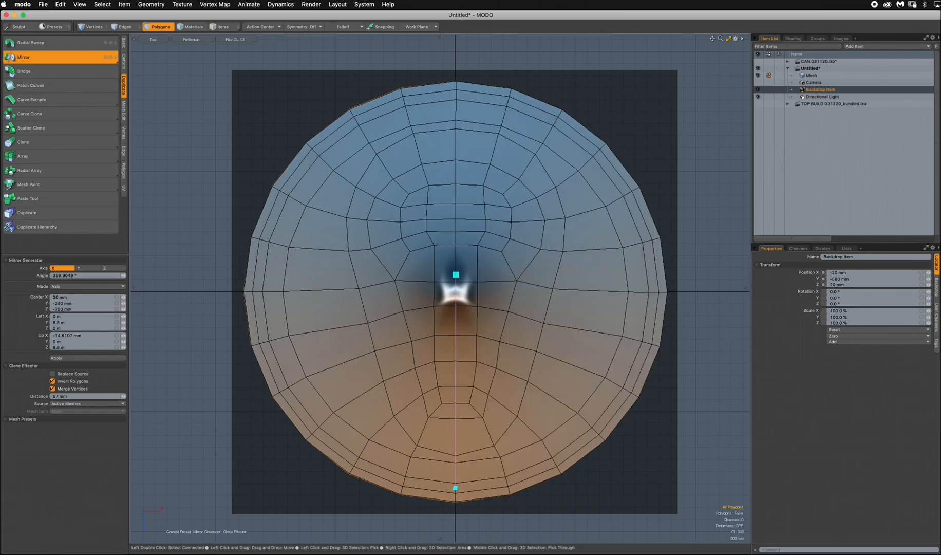
scroll(427, 137, up, 10)
alt+drag(427, 126, 249, 539)
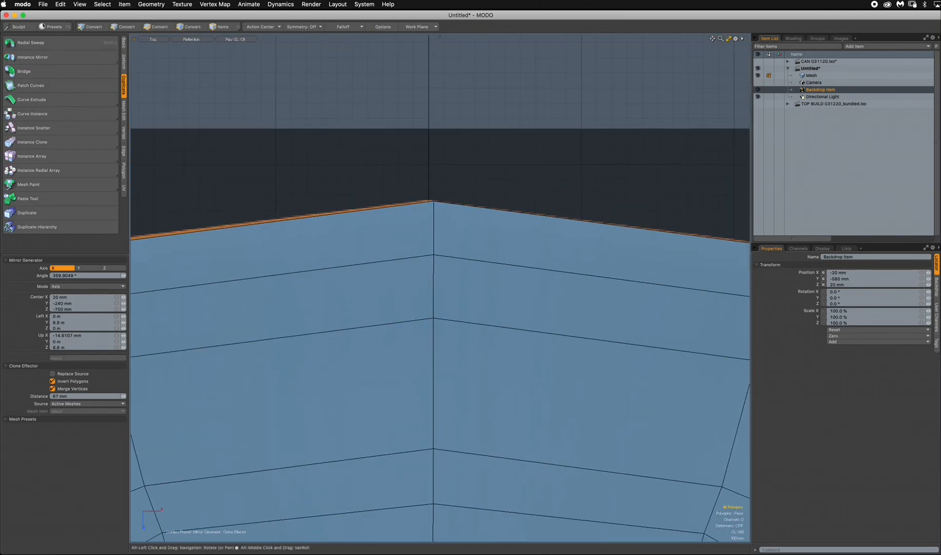
alt+drag(432, 238, 340, 263)
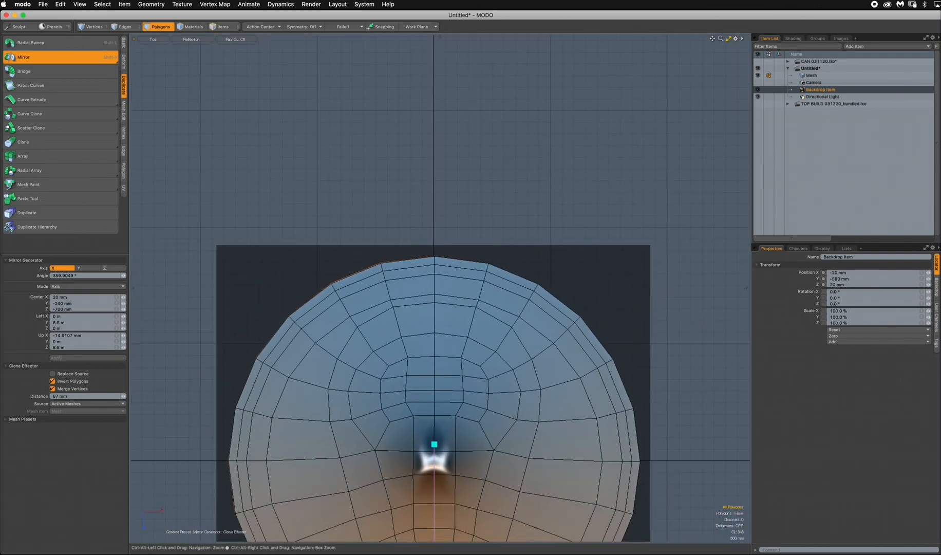
alt+drag(419, 382, 410, 218)
key(space)
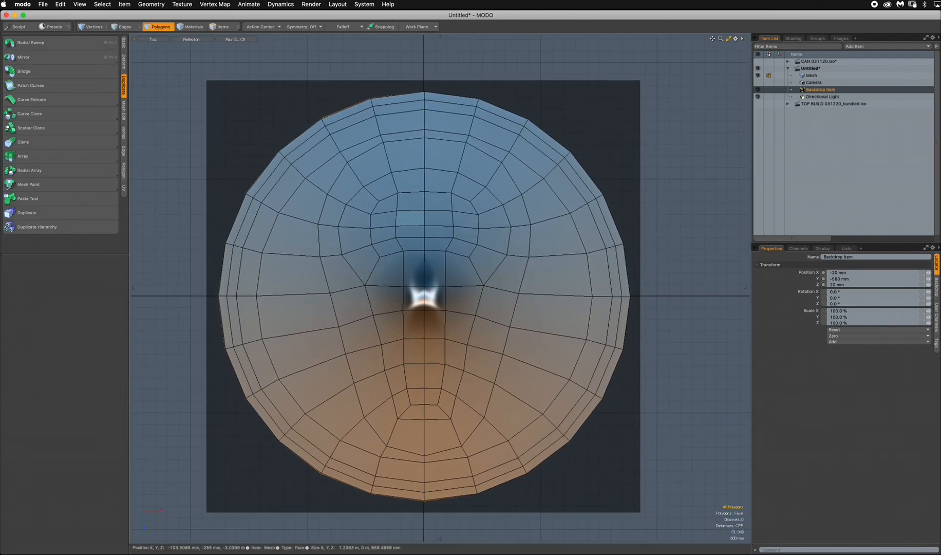
Step: Turn on subdivision for the full disc mesh and show it in the Perspective view
key(Tab)
key(ctrl+space)
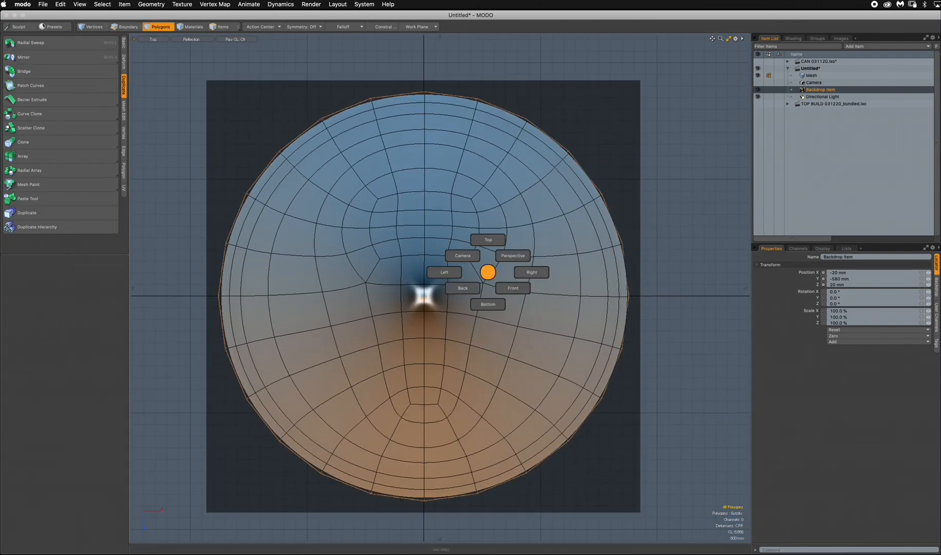
click(512, 255)
alt+drag(489, 292, 371, 311)
Step: Switch to Preview, examine the can-lid shape in the enlarged reference screenshot, close it and return to MODO
key(super+Tab)
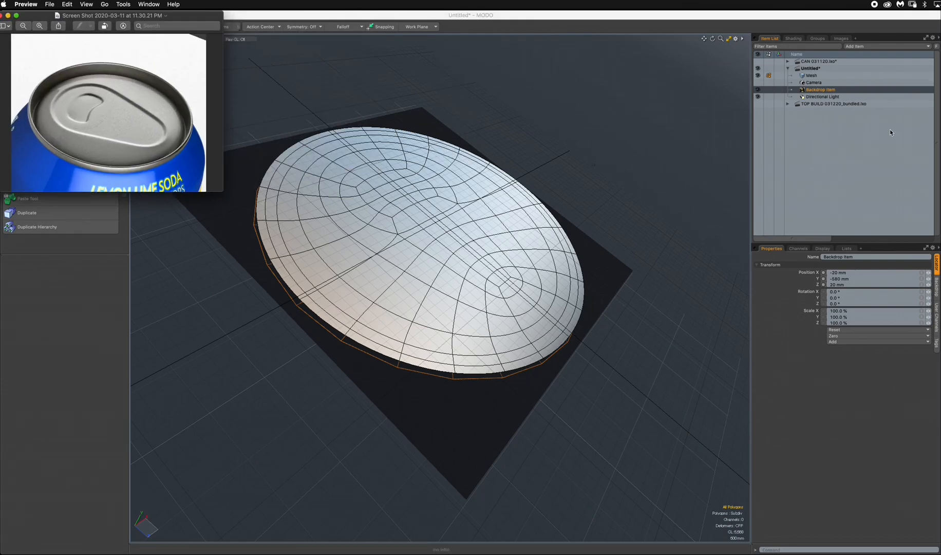
drag(221, 192, 539, 477)
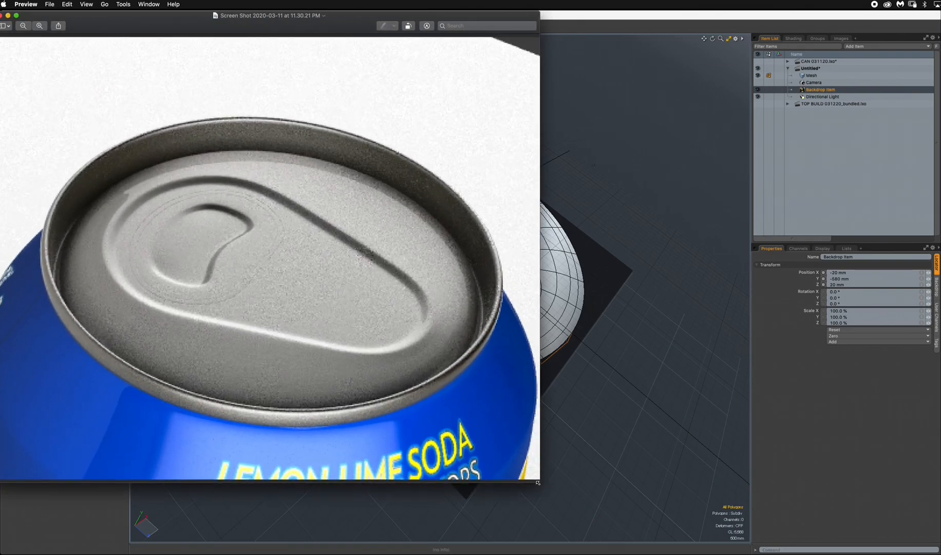
drag(193, 25, 347, 52)
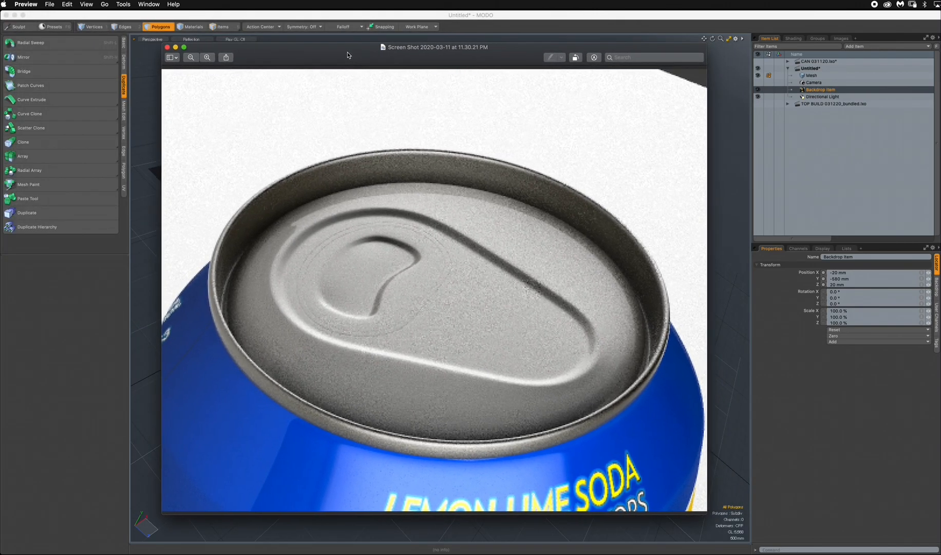
drag(709, 516, 591, 480)
drag(349, 56, 649, 106)
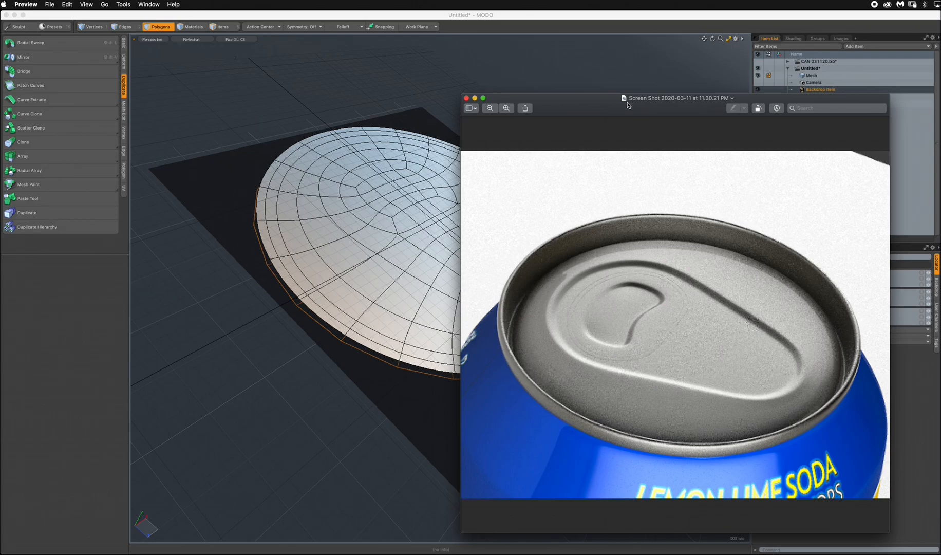
key(super+w)
click(543, 257)
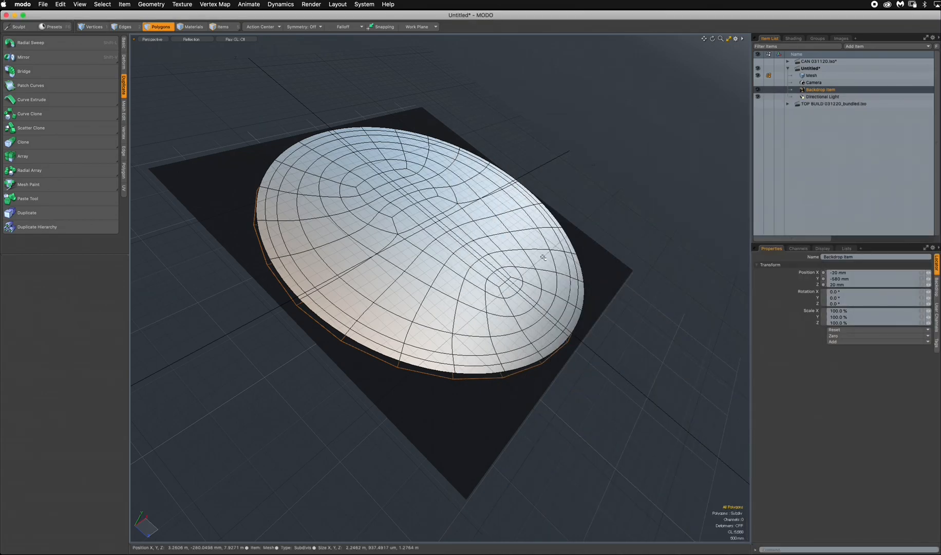
Step: Turn off subdivision for the disc mesh
alt+drag(543, 257, 466, 305)
key(Tab)
alt+drag(444, 359, 445, 323)
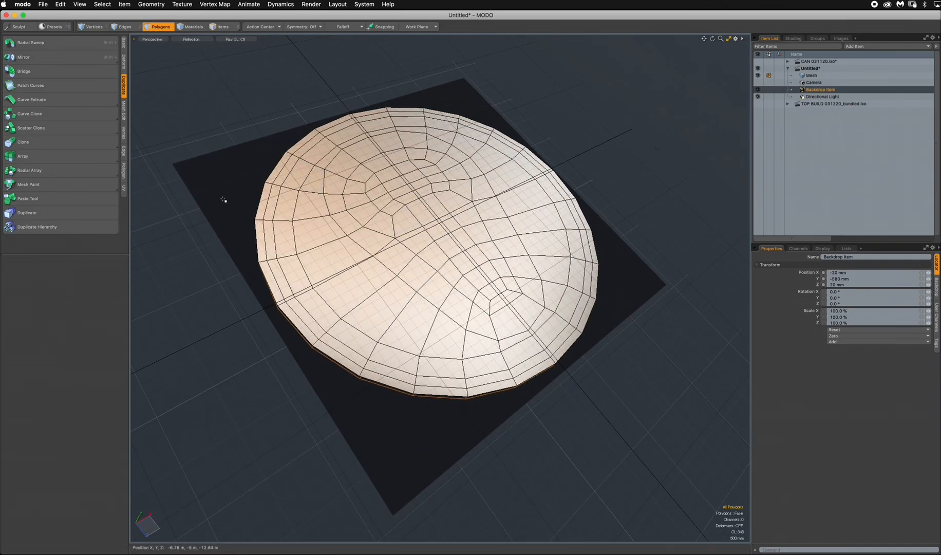
Step: Select the complete outermost loop of polygons around the disc's rim, starting from two adjacent rim polygons
scroll(223, 199, up, 5)
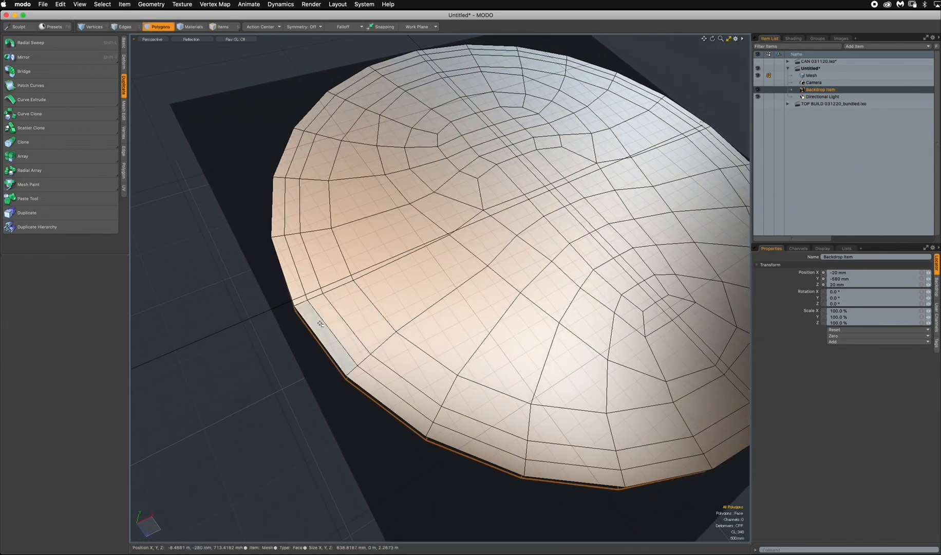
mouse_move(320, 323)
mouse_down()
mouse_move(361, 380)
mouse_move(343, 368)
mouse_up()
click(367, 410)
alt+drag(403, 333, 274, 351)
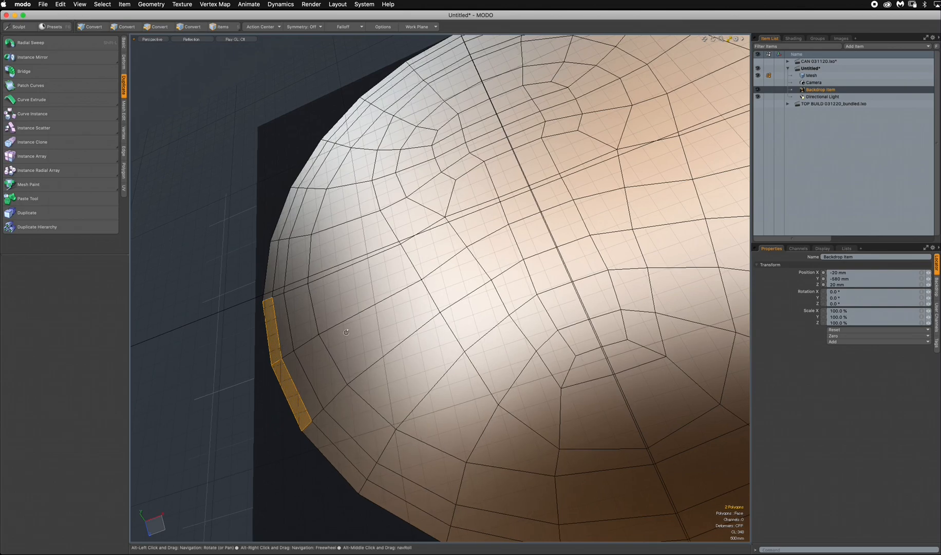
alt+drag(346, 332, 280, 370)
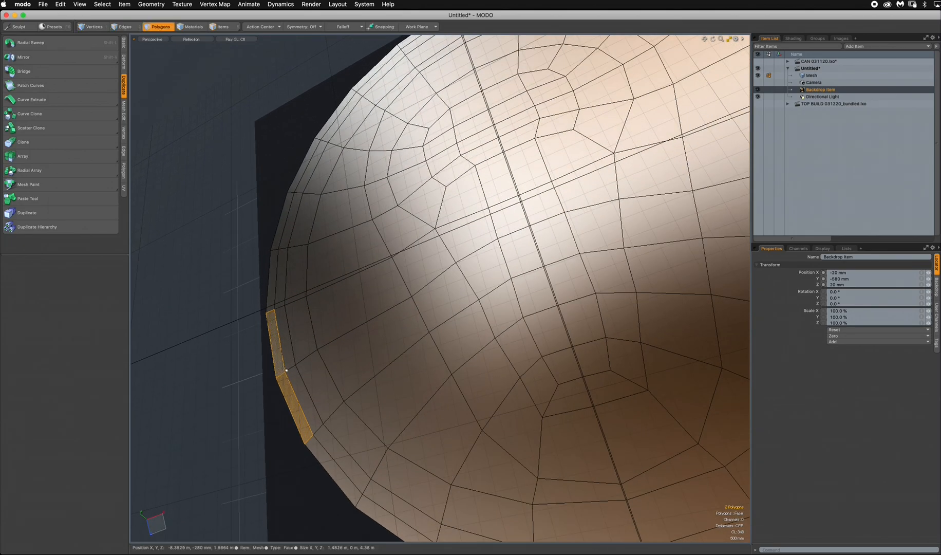
key(l)
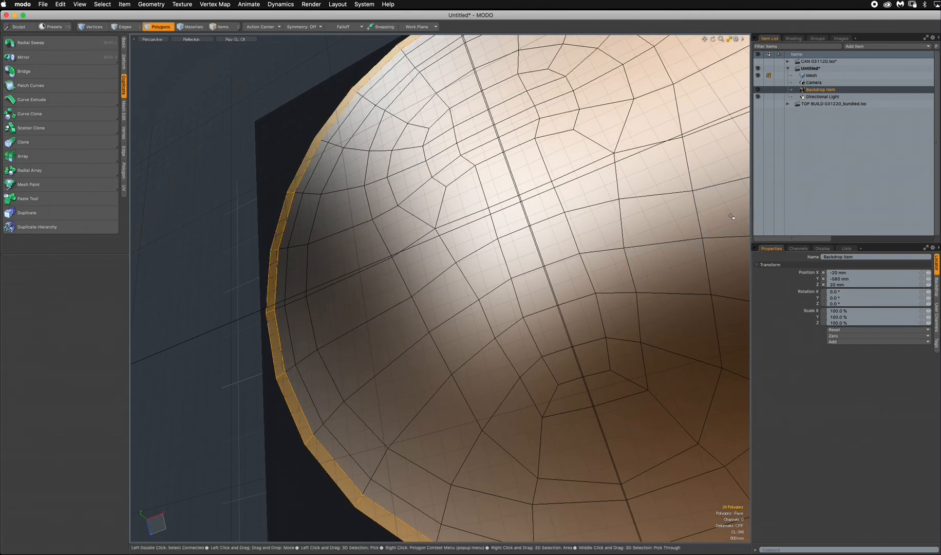
Step: Grow the rim selection inward by one polygon loop and shrink it back to the outermost loop
ctrl+alt+drag(420, 294, 359, 297)
alt+drag(493, 303, 581, 272)
key(shift+Up)
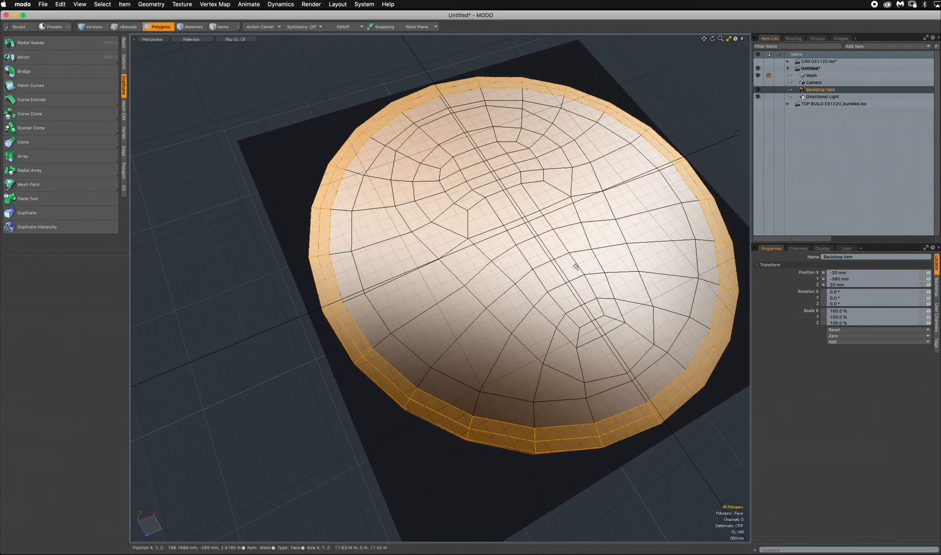
alt+drag(543, 318, 525, 226)
alt+drag(518, 241, 434, 341)
key(shift+Down)
Step: Move the outermost polygon loop down by about 400 mm along Y
alt+drag(545, 323, 521, 249)
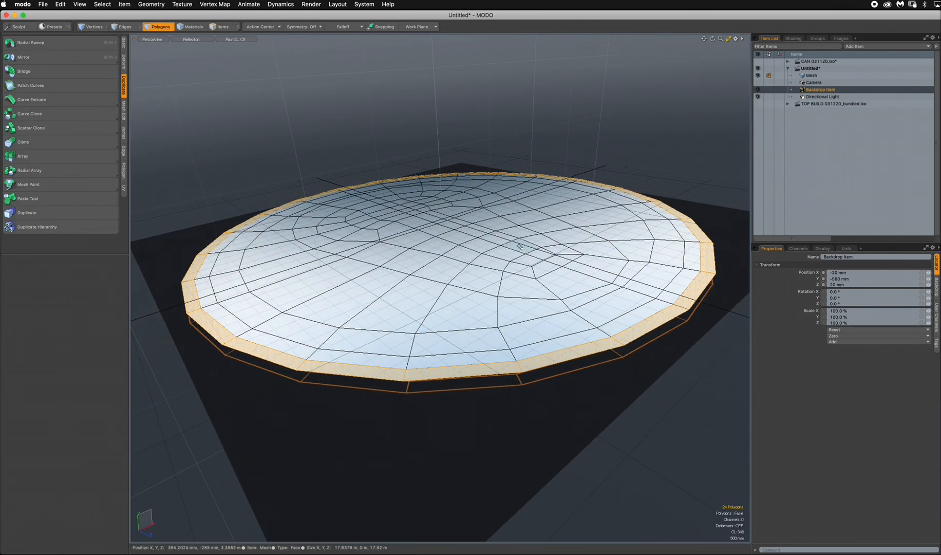
key(w)
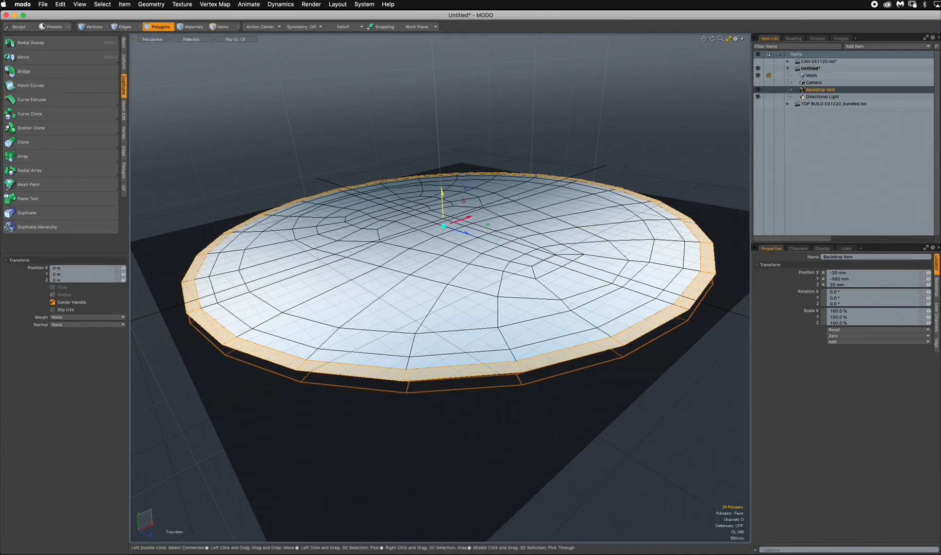
mouse_move(452, 221)
mouse_down()
mouse_move(437, 239)
mouse_move(444, 232)
mouse_up()
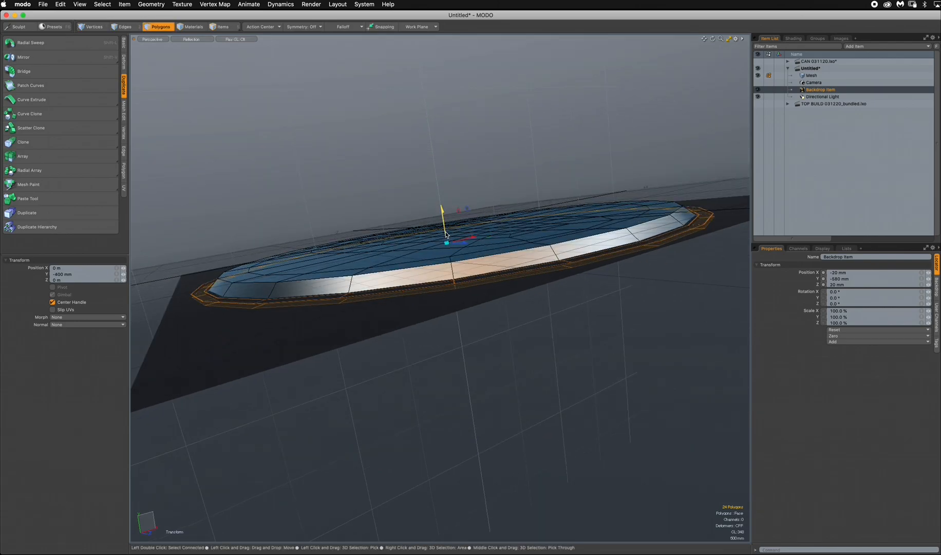
key(q)
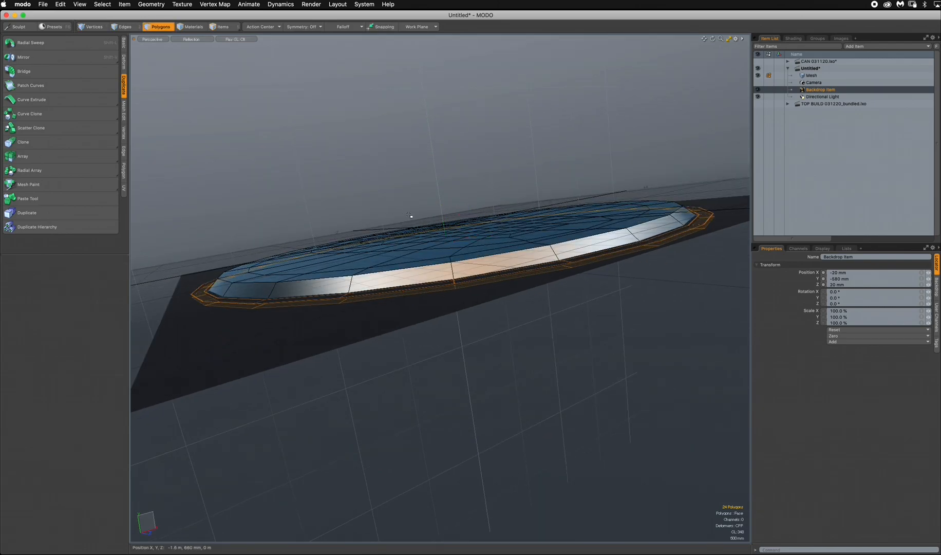
Step: Select the entire disc mesh, reposition it vertically along Y, and preview its shape with subdivision on before turning subdivision off
double_click(489, 233)
key(w)
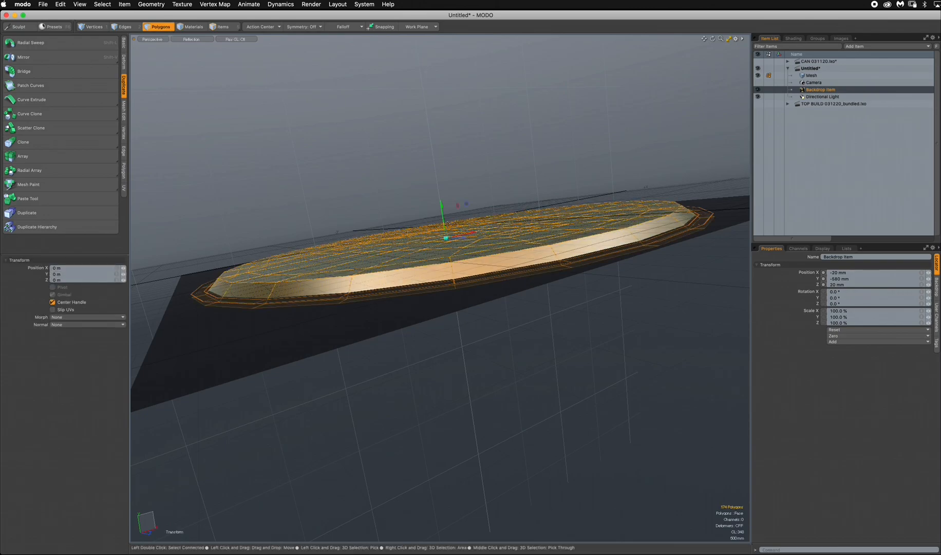
drag(442, 206, 545, 223)
click(150, 28)
click(210, 78)
key(Tab)
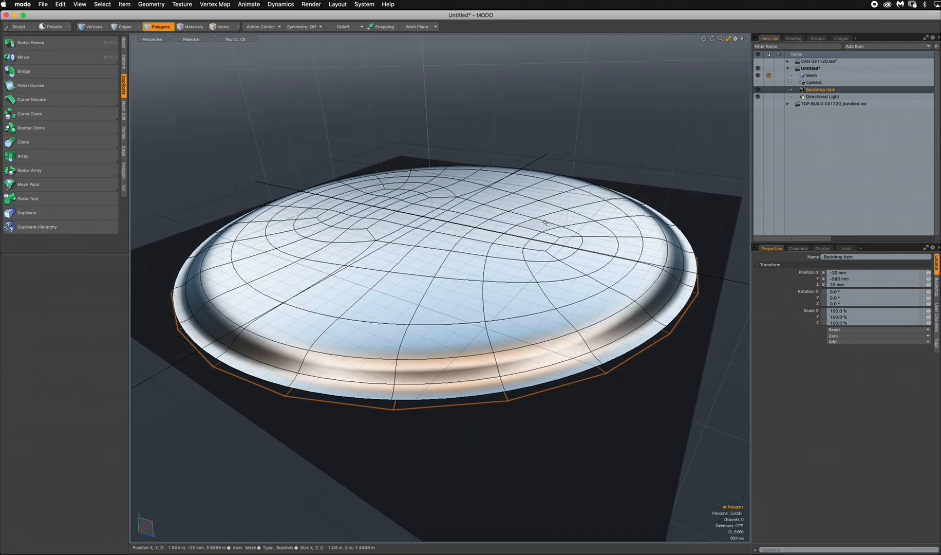
key(Tab)
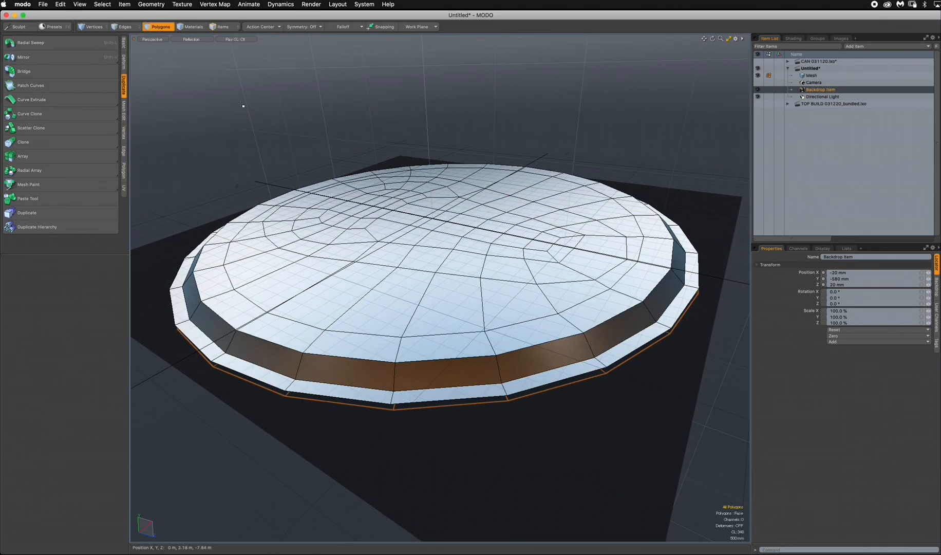
Step: Select the complete outermost rim polygon loop from two adjacent polygons and lower it further along Y
drag(239, 363, 209, 340)
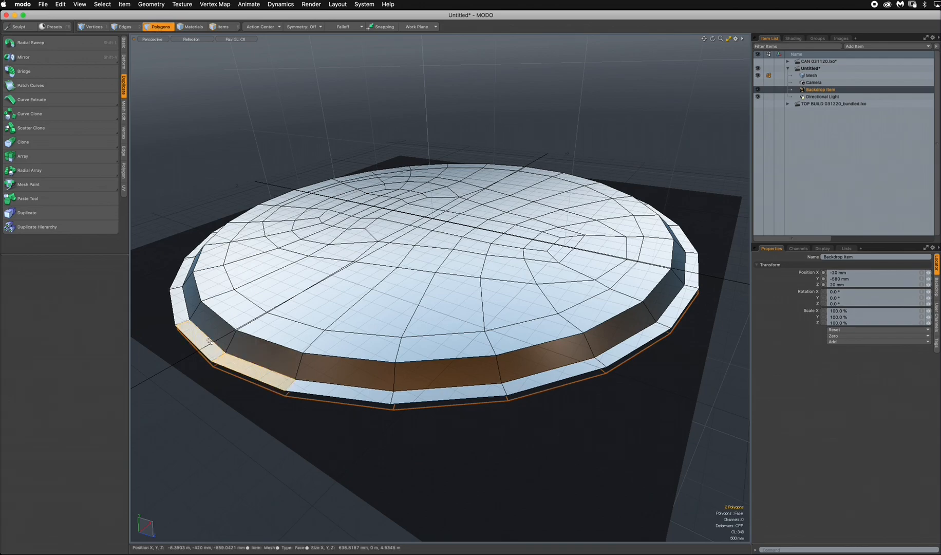
key(l)
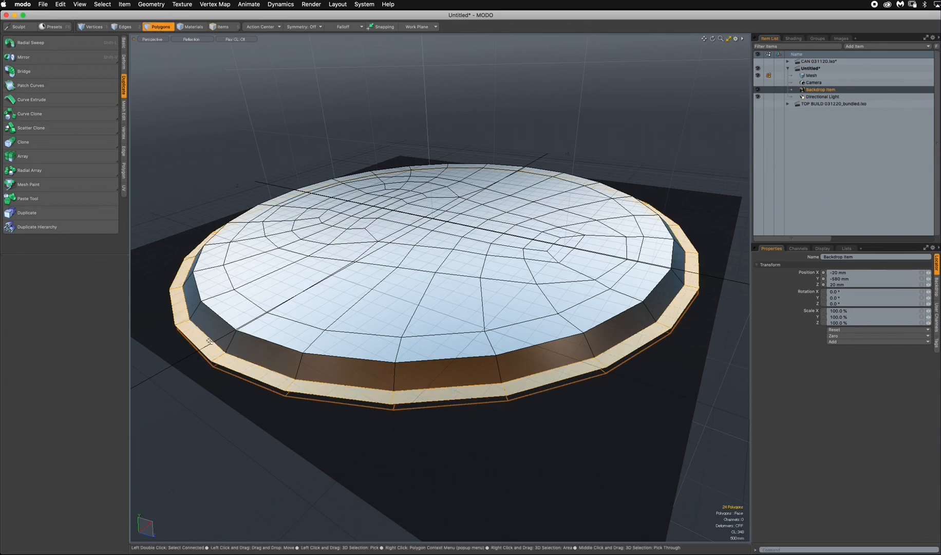
key(w)
alt+drag(496, 279, 433, 210)
key(space)
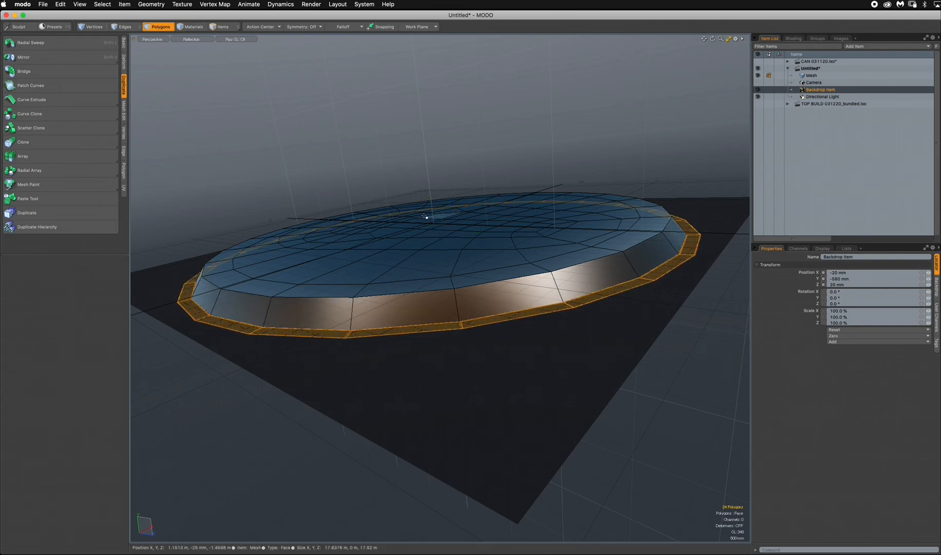
click(376, 134)
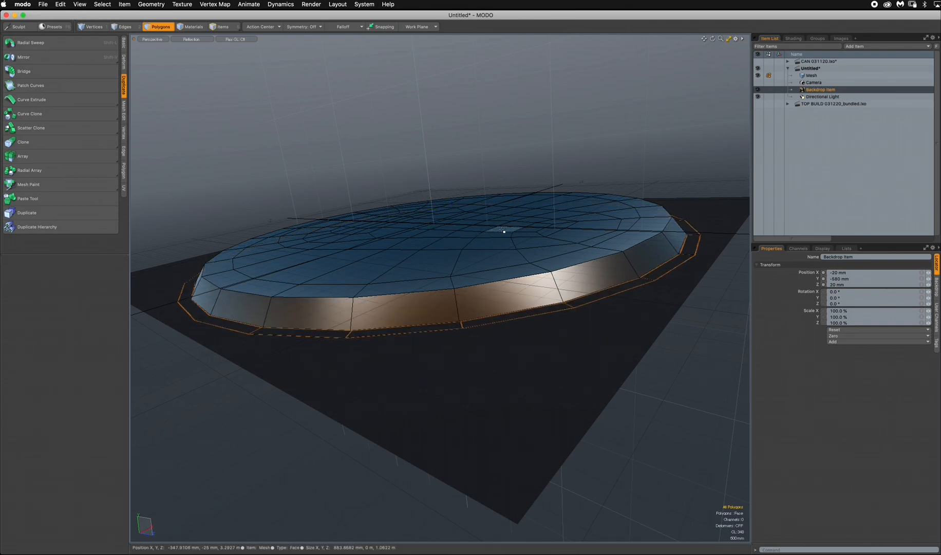
Step: Select the entire disc mesh, raise it 140 mm along Y, and clear the selection
double_click(473, 263)
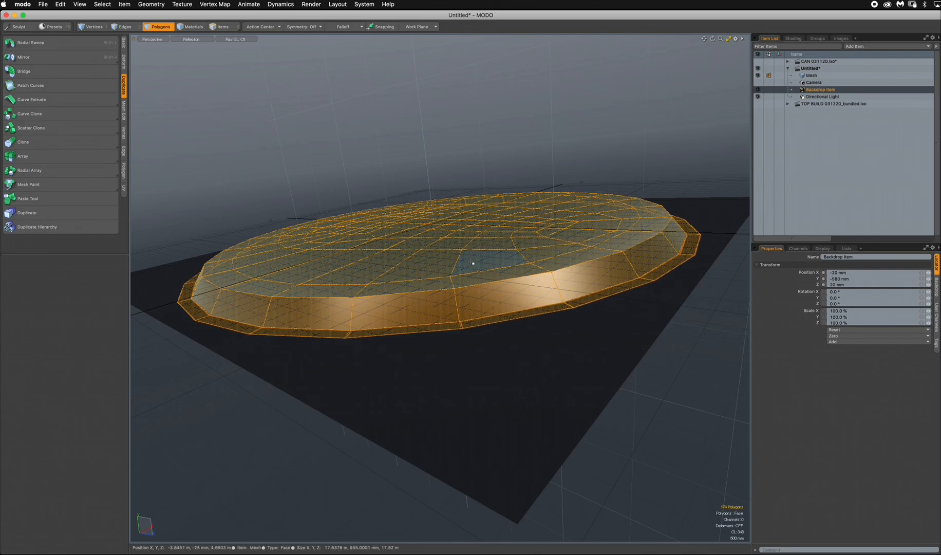
key(w)
drag(434, 219, 433, 214)
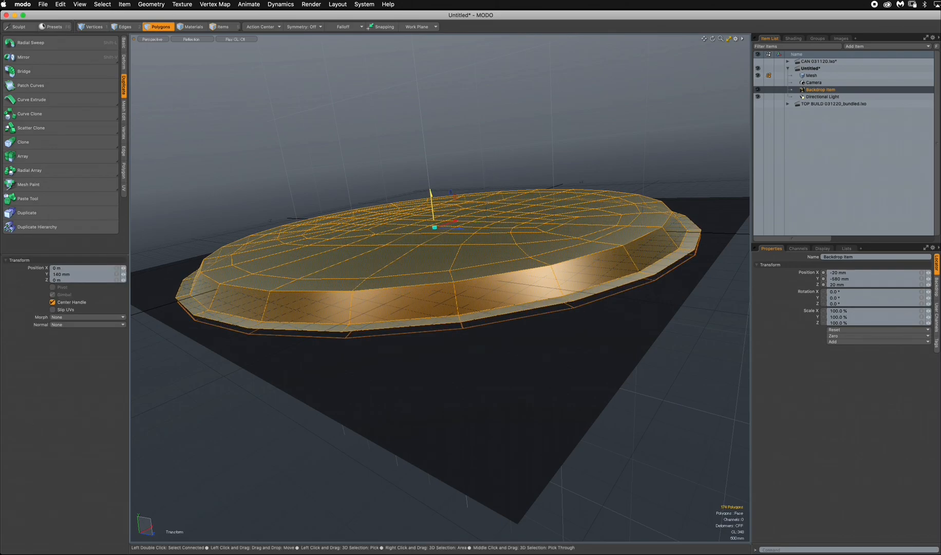
key(q)
click(456, 153)
Step: Check the can reference photo in Preview, select the elongated polygon area across the disc's centre, and grow the selection by one loop
alt+drag(557, 199, 517, 296)
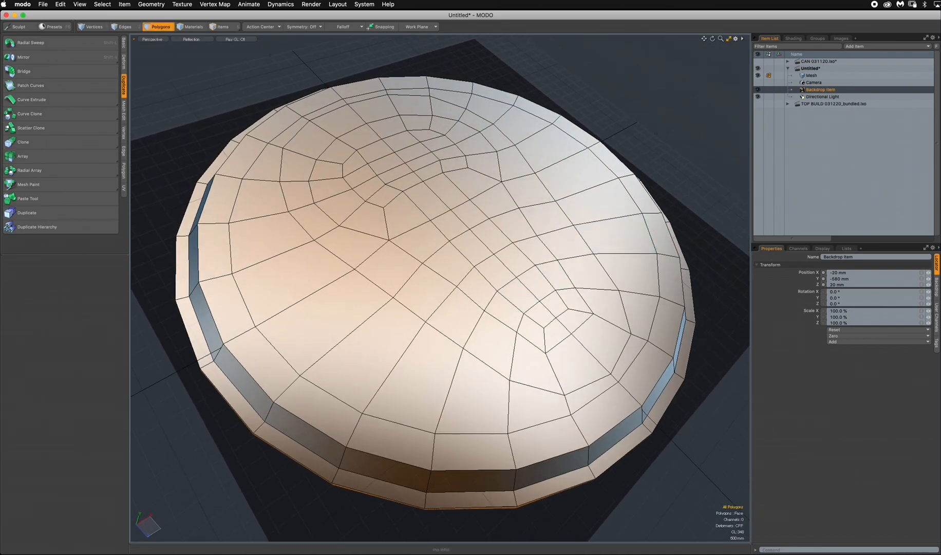
drag(939, 165, 510, 134)
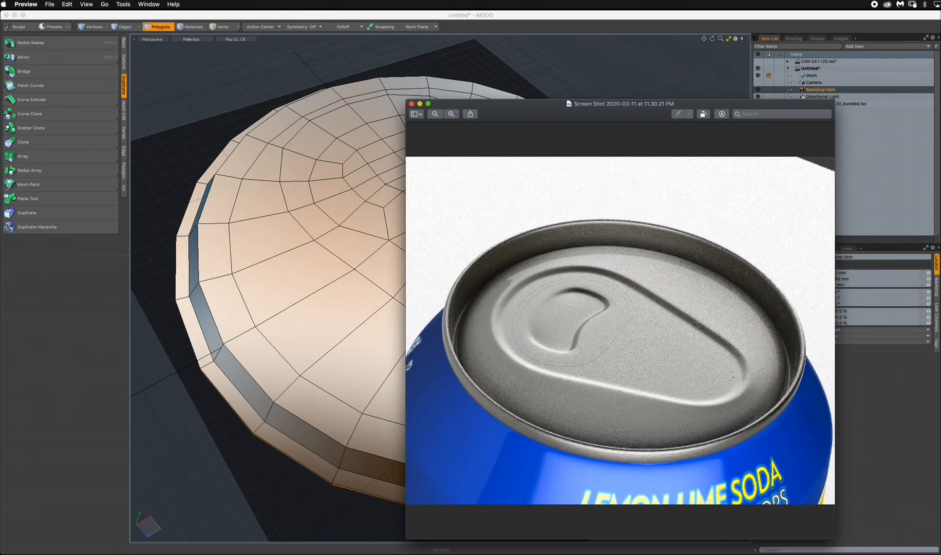
drag(562, 116, 940, 117)
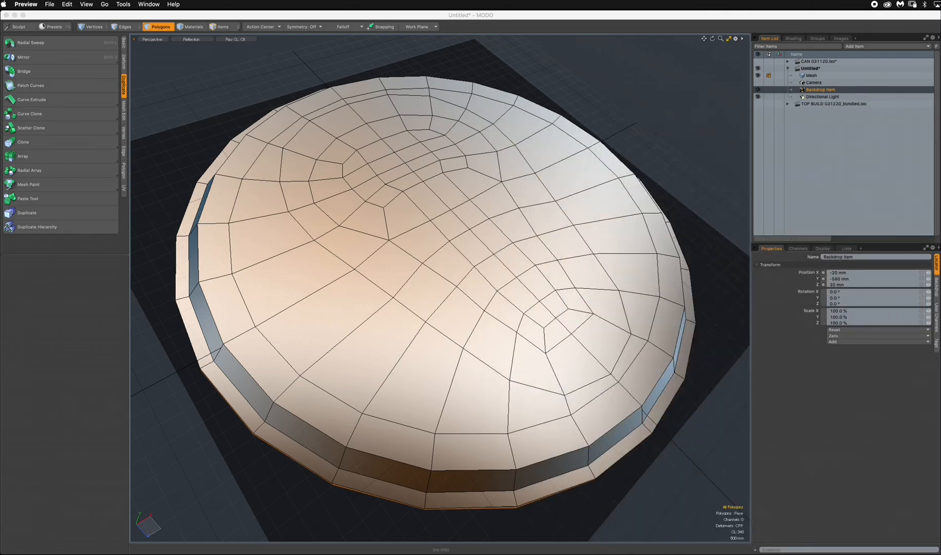
alt+drag(509, 253, 485, 247)
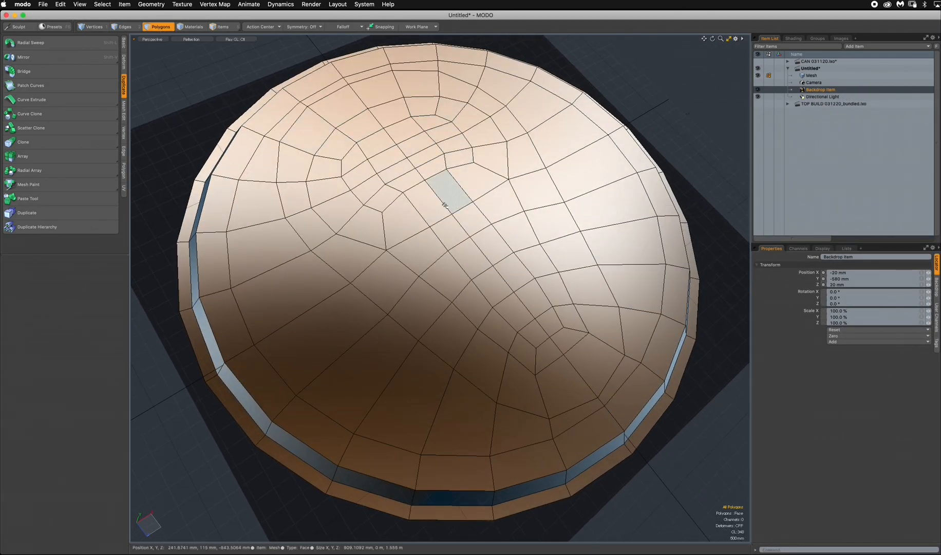
drag(375, 144, 451, 247)
mouse_move(476, 282)
mouse_down()
mouse_move(527, 329)
mouse_move(546, 330)
mouse_up()
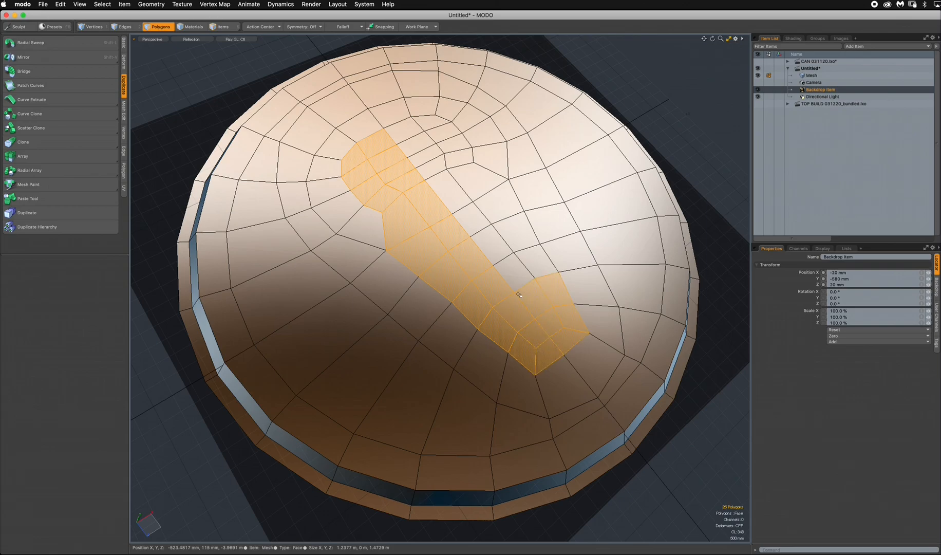
mouse_move(518, 294)
mouse_down()
mouse_move(508, 229)
mouse_move(471, 202)
mouse_move(485, 161)
mouse_move(417, 123)
mouse_move(342, 147)
mouse_move(367, 208)
mouse_up()
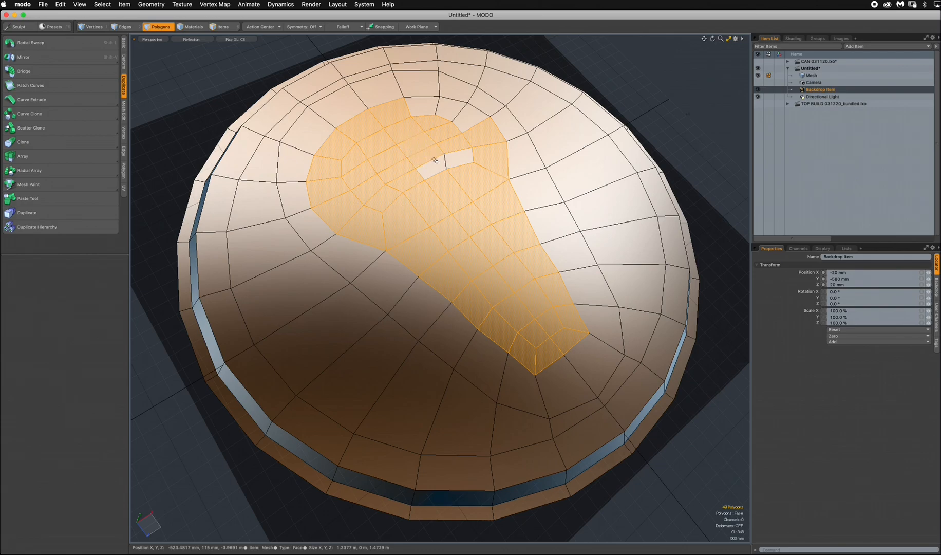
mouse_move(434, 161)
mouse_down()
mouse_move(424, 123)
mouse_move(487, 99)
mouse_up()
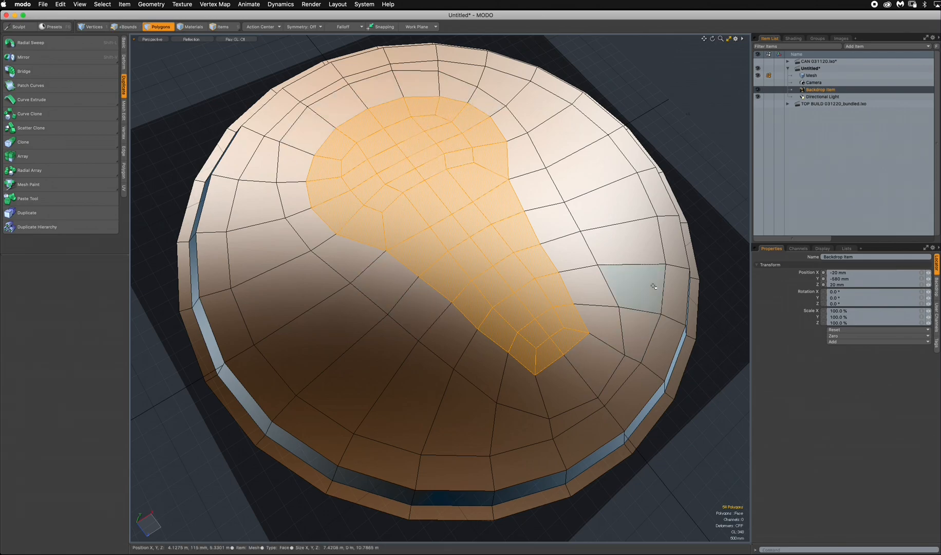
key(shift+Up)
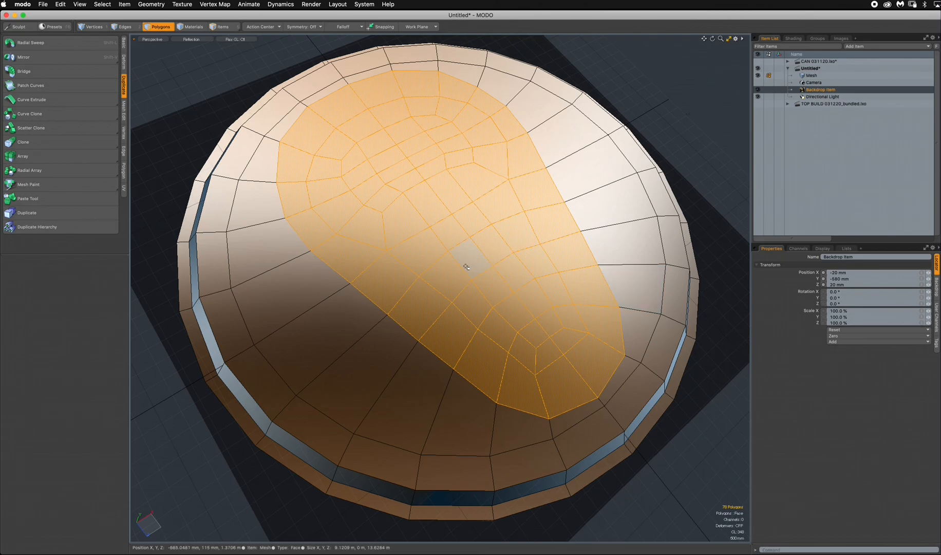
Step: Recheck the can reference photo in Preview and bevel the selected tapered area as one group with a -240 mm shift and 156 mm inset
key(super+Tab)
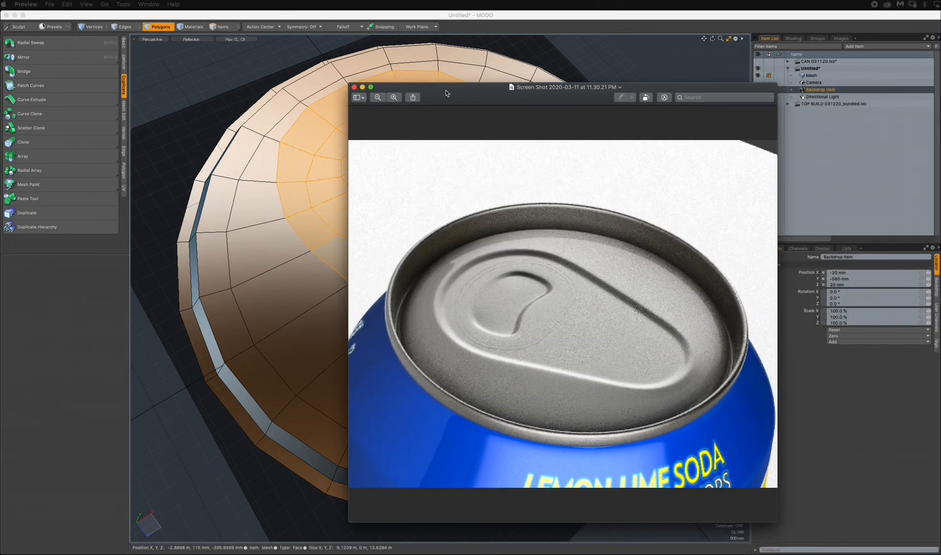
drag(446, 91, 940, 92)
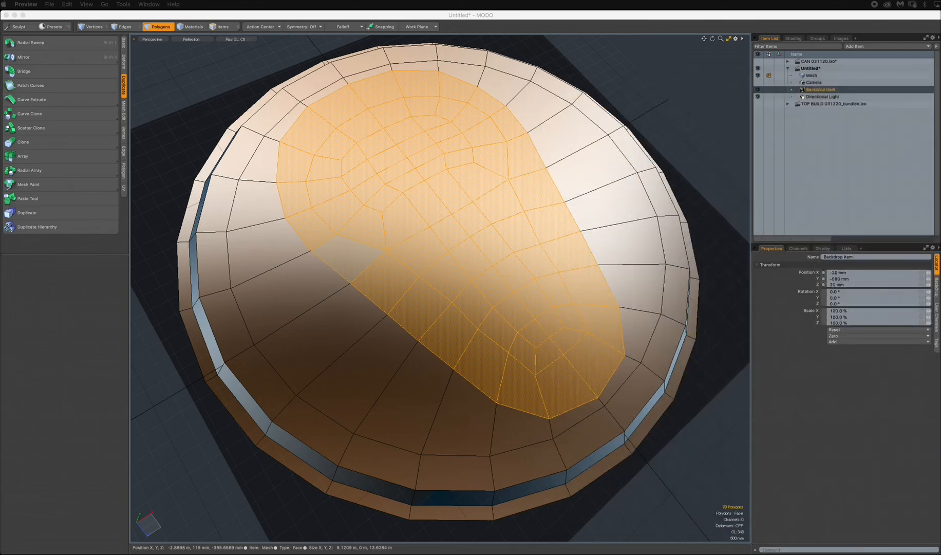
click(625, 17)
alt+drag(591, 237, 455, 217)
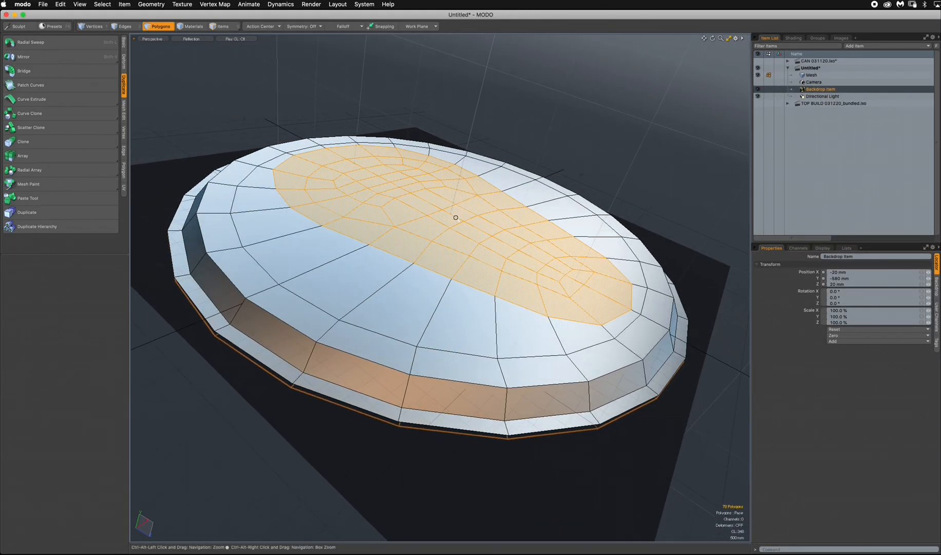
scroll(467, 220, up, 3)
key(b)
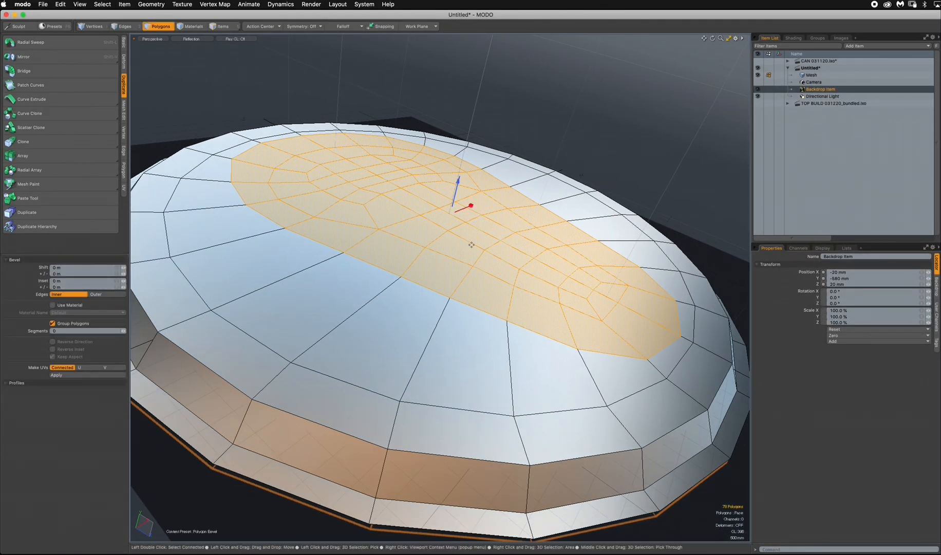
drag(456, 193, 469, 218)
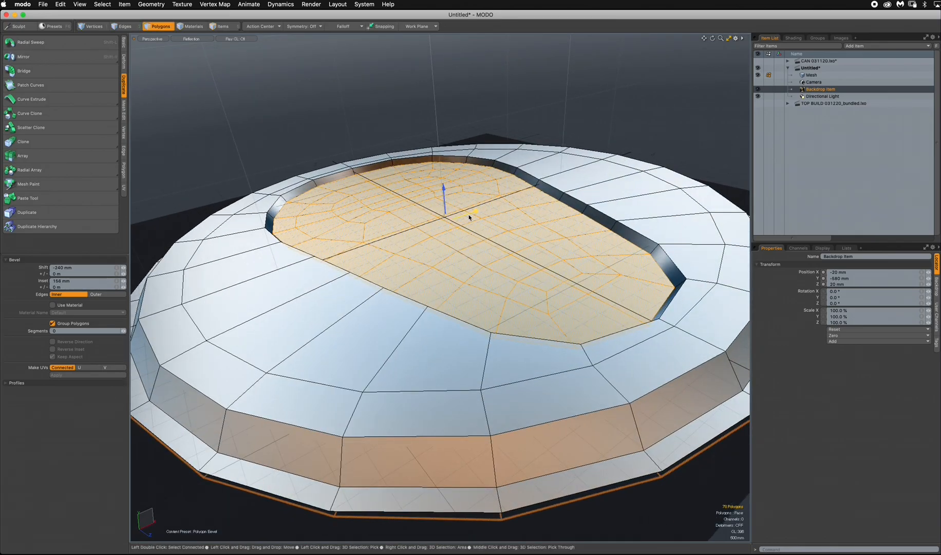
key(space)
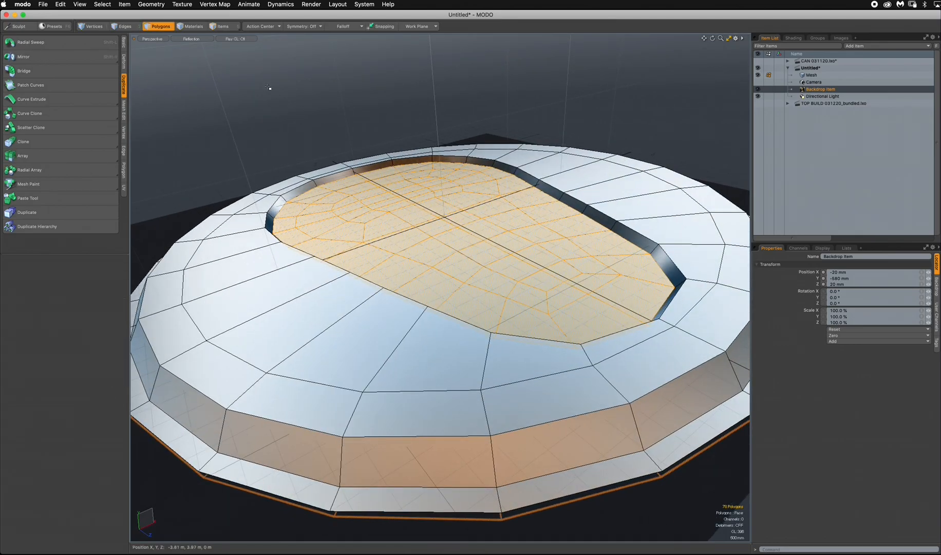
click(192, 58)
Step: Select the crescent-shaped group of polygons inside the wide end of the tapered recess
alt+drag(490, 195, 462, 280)
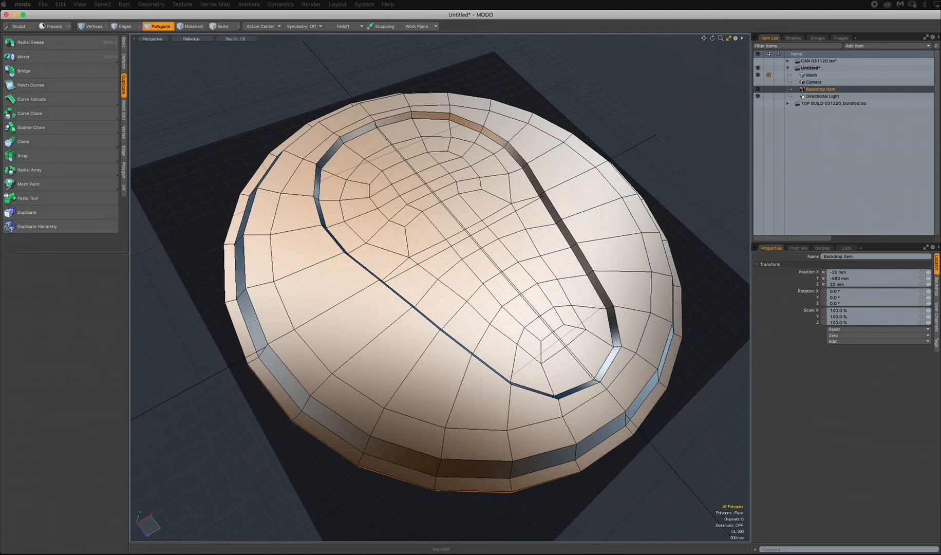
mouse_move(940, 140)
mouse_down()
mouse_move(431, 112)
mouse_move(940, 121)
mouse_up()
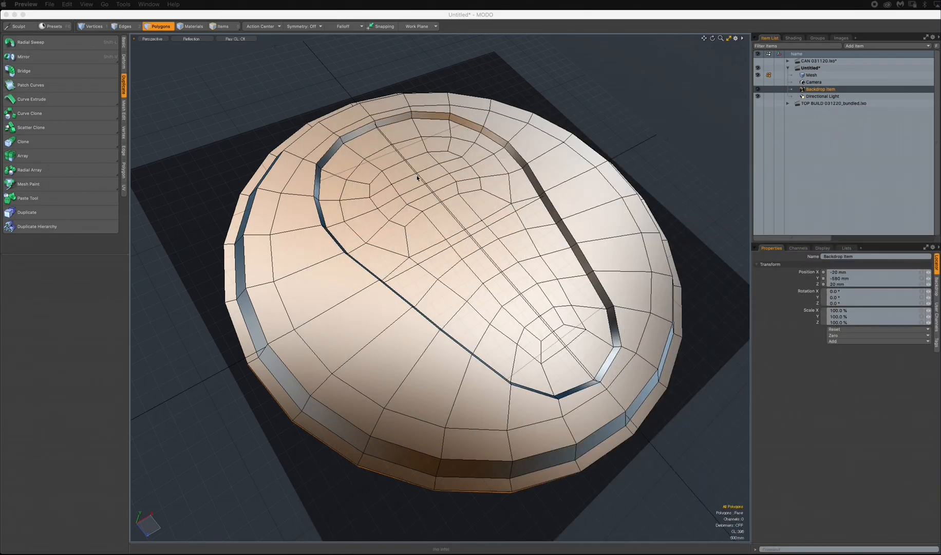
ctrl+alt+drag(417, 179, 462, 178)
alt+drag(448, 218, 464, 254)
mouse_move(489, 193)
mouse_down()
mouse_move(468, 161)
mouse_move(393, 157)
mouse_move(392, 216)
mouse_move(437, 206)
mouse_move(437, 180)
mouse_move(472, 158)
mouse_move(464, 200)
mouse_up()
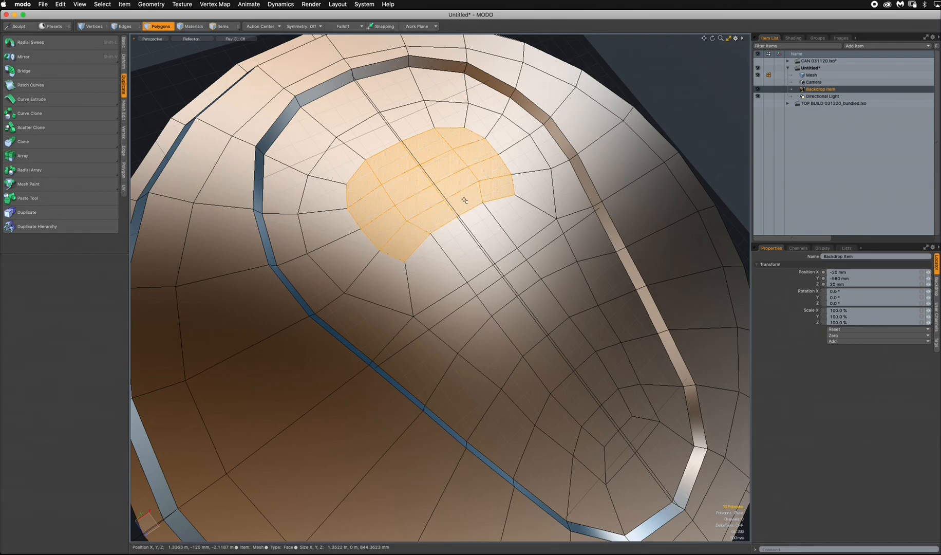
alt+drag(523, 353, 455, 200)
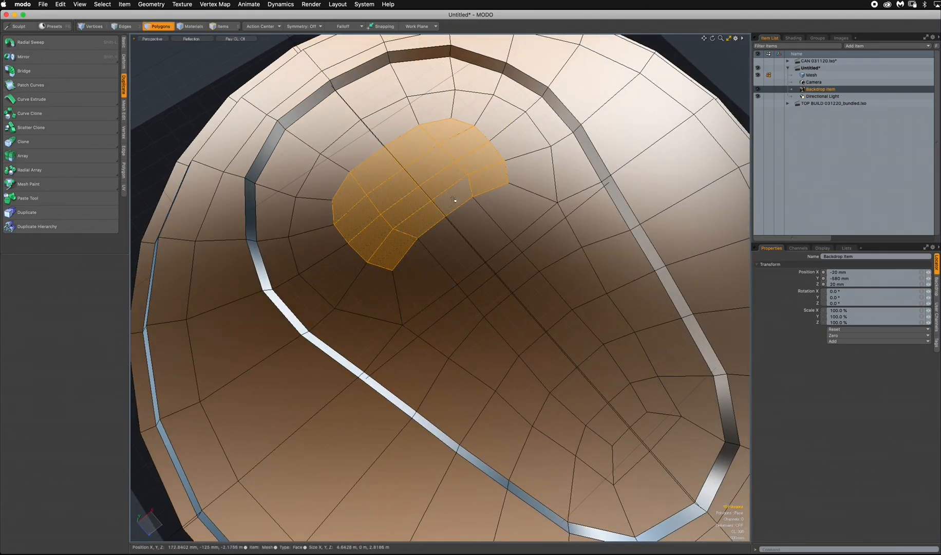
Step: In the Top view, move the two centre-line vertices on the crescent's concave side slightly along negative Z toward the wide end
key(ctrl+space)
click(502, 220)
scroll(502, 220, down, 3)
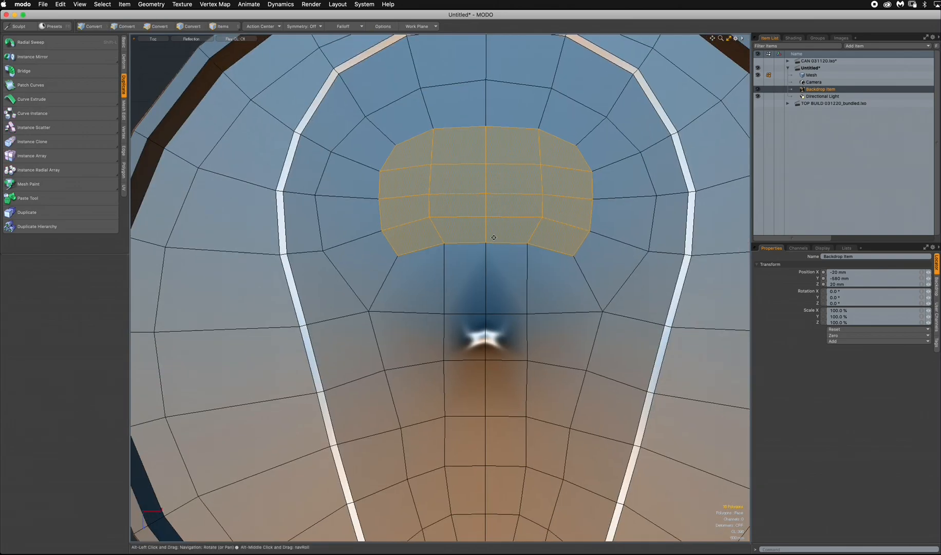
key(1)
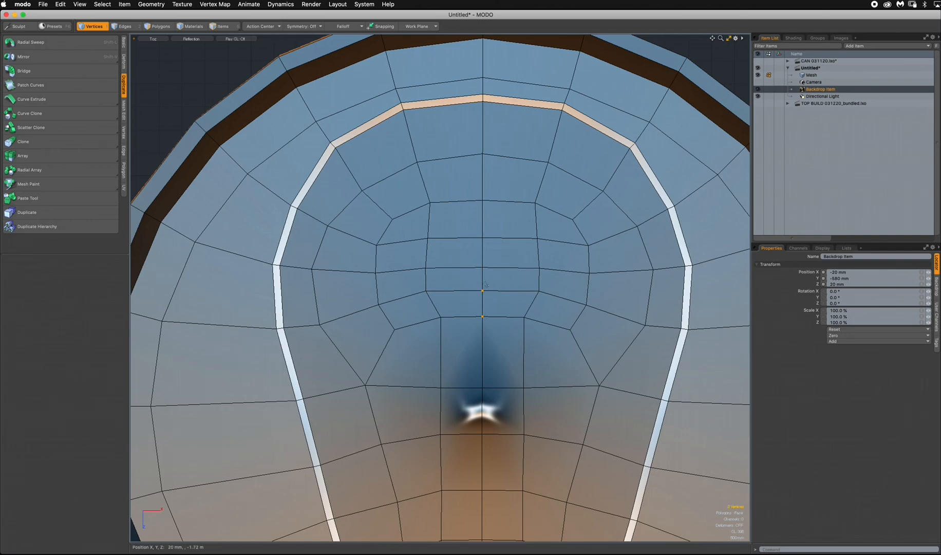
key(w)
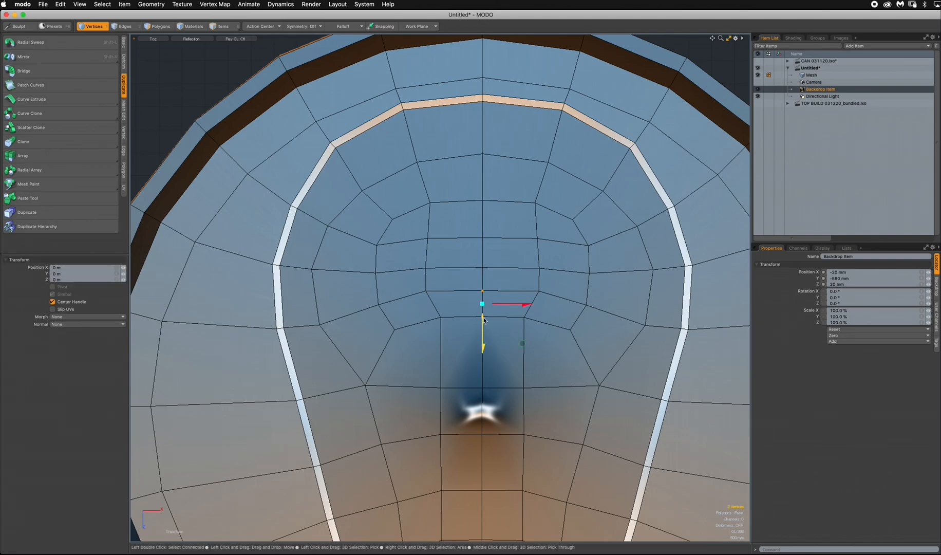
drag(522, 343, 522, 333)
key(space)
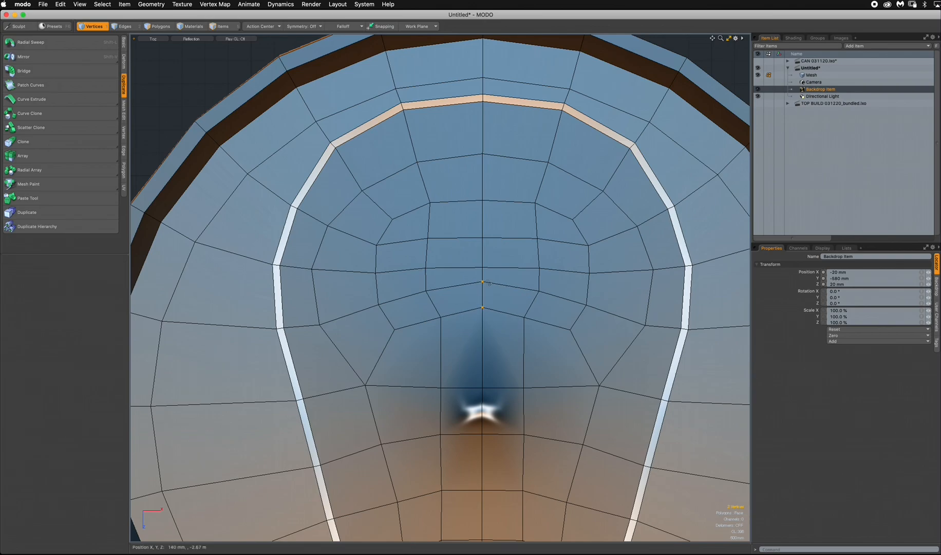
Step: Move the next two centre-line vertices individually along negative Z to continue the crescent's curve, the second by about 250 mm
key(w)
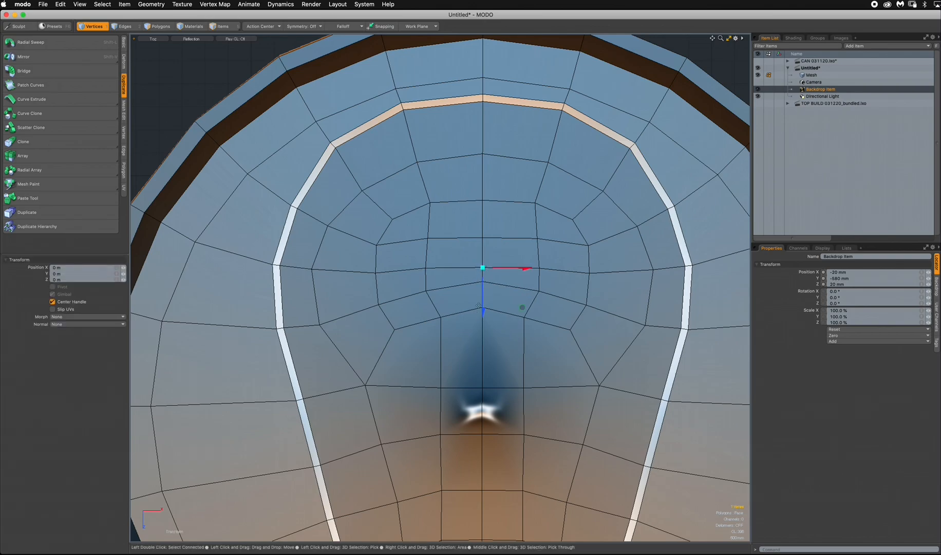
drag(484, 310, 483, 302)
key(space)
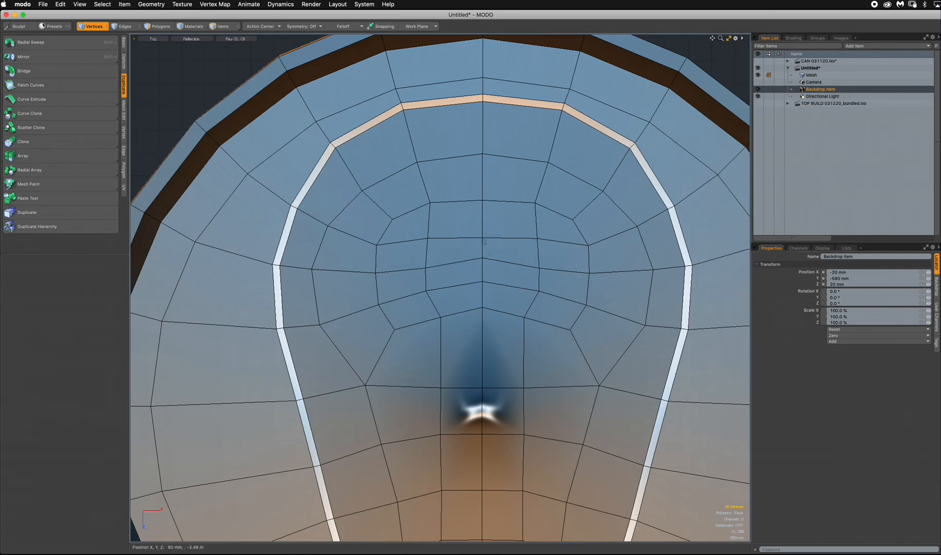
key(w)
drag(485, 242, 485, 211)
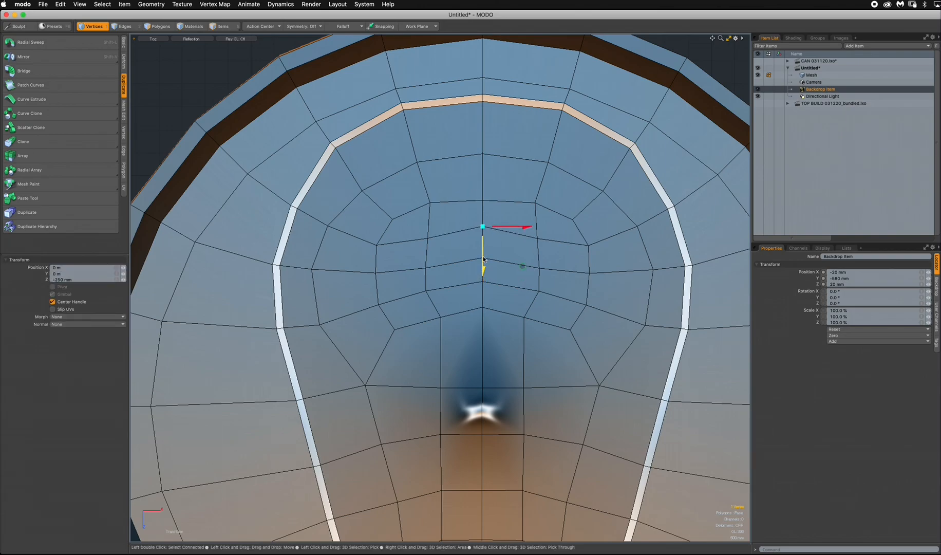
key(space)
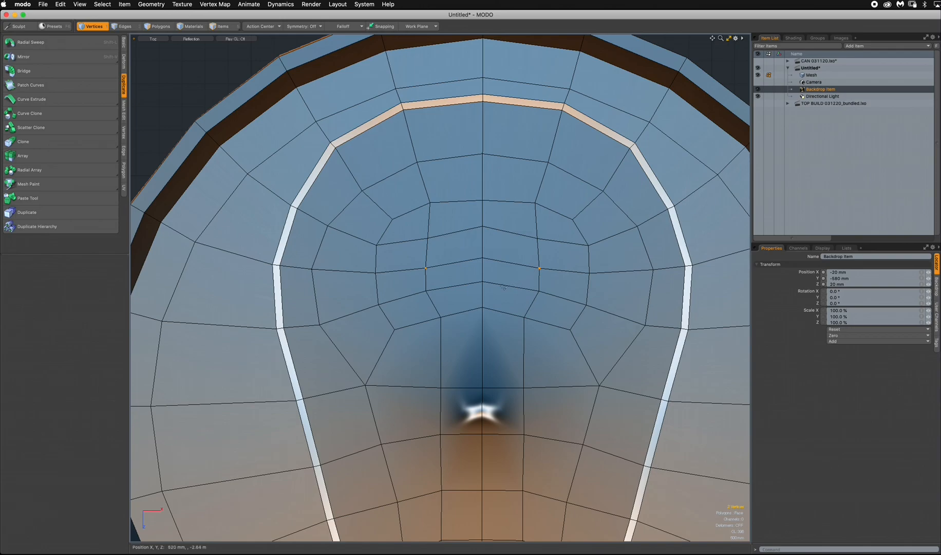
Step: Move the symmetric pair of vertices beside the crescent's centre line slightly along negative Z to follow its curve
key(w)
drag(485, 306, 484, 302)
key(space)
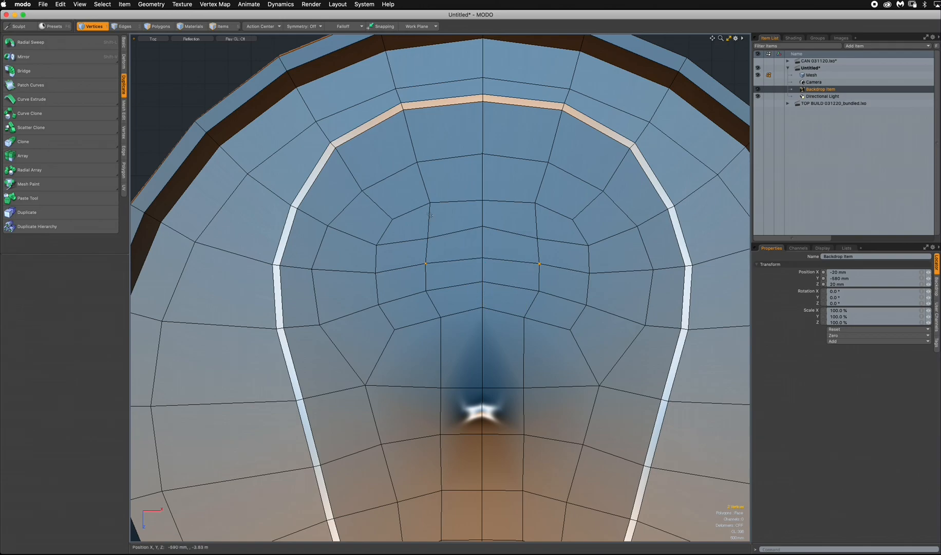
Step: Return to the Perspective view and bevel the selected crescent polygons as one group with a -174 mm shift and 60 mm inset
key(3)
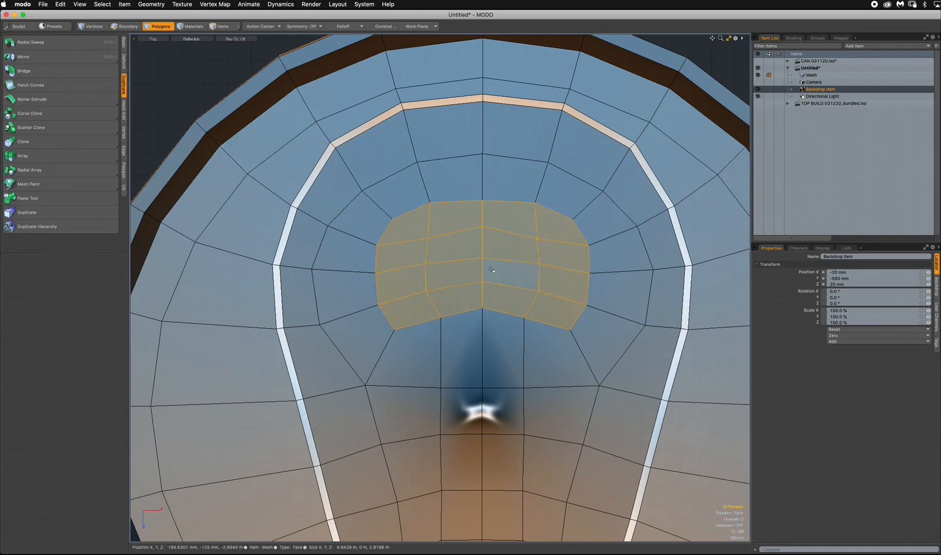
key(ctrl+space)
click(532, 230)
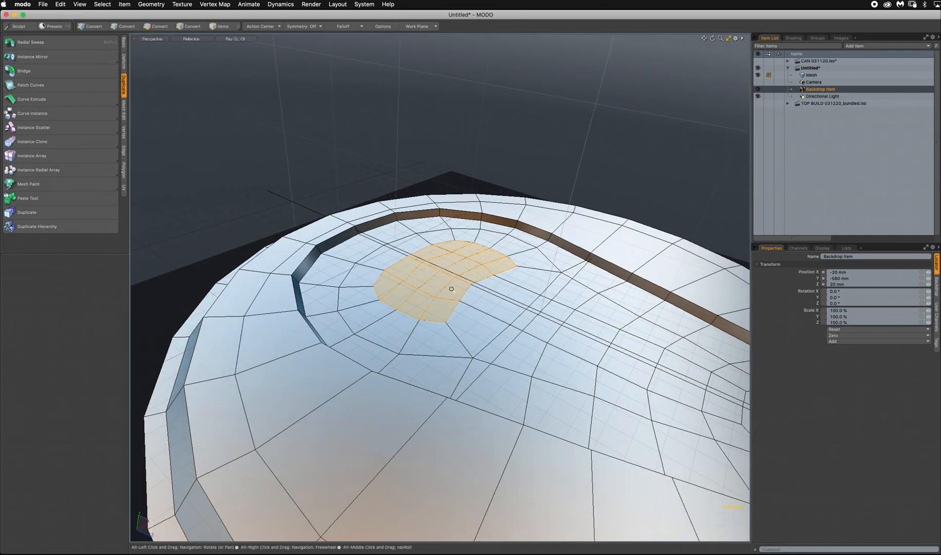
key(b)
drag(488, 288, 435, 274)
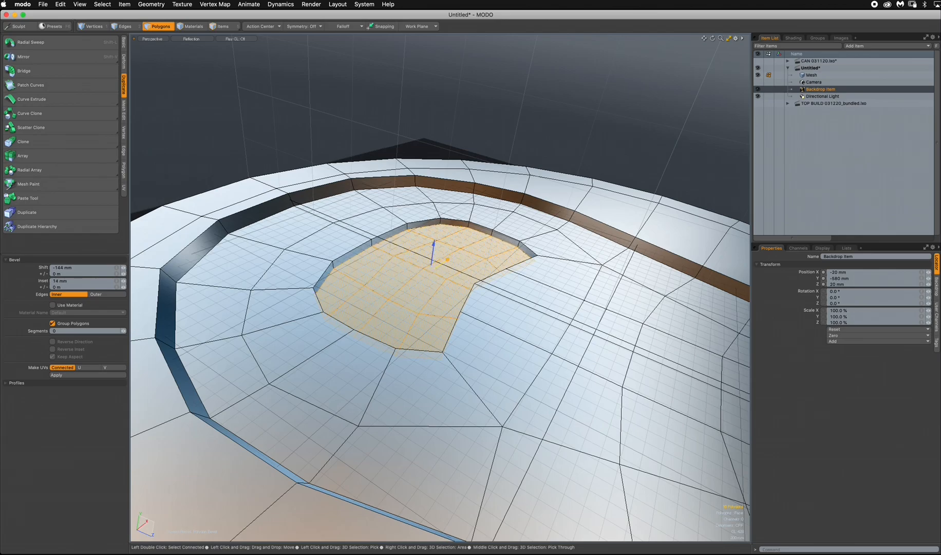
drag(449, 259, 410, 329)
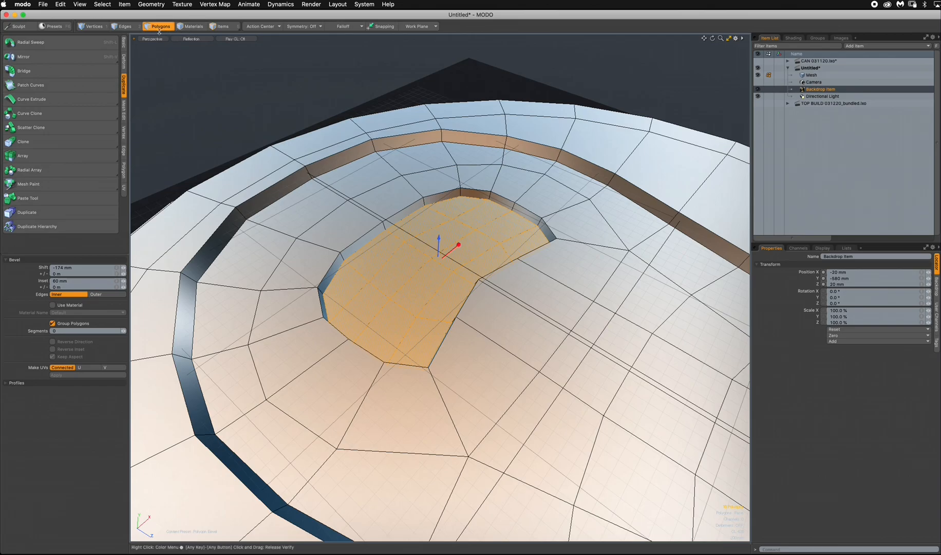
click(160, 29)
Step: Deselect the crescent polygons, convert the mesh to subdivision surfaces and inspect the smoothed can top
click(253, 91)
ctrl+alt+drag(401, 168, 608, 231)
key(Tab)
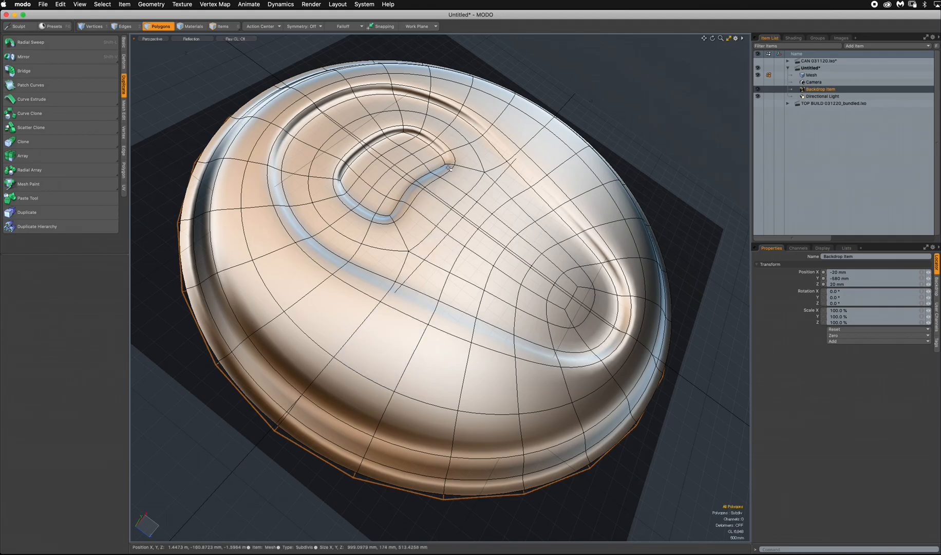
alt+drag(420, 301, 339, 308)
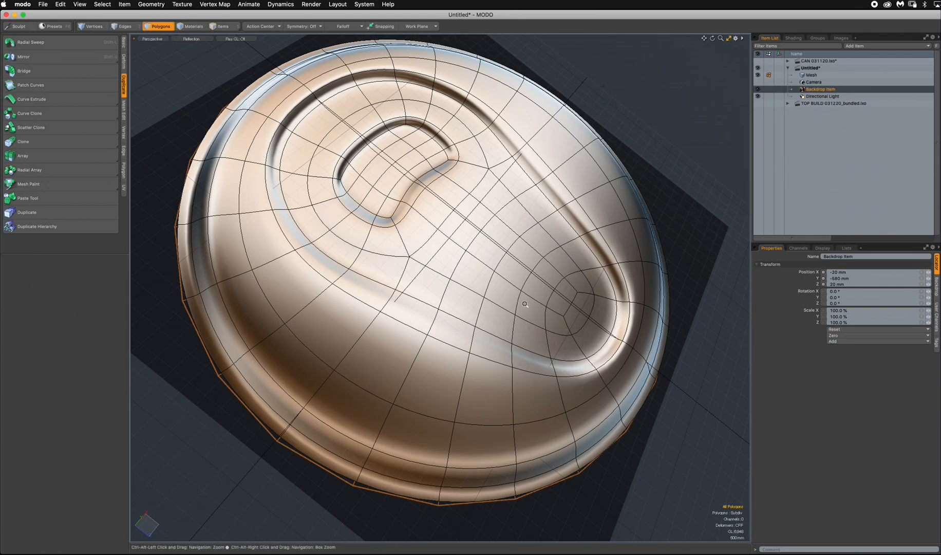
mouse_move(514, 285)
alt+mouse_down()
mouse_move(506, 192)
mouse_move(489, 262)
mouse_move(453, 328)
mouse_move(452, 287)
alt+mouse_up()
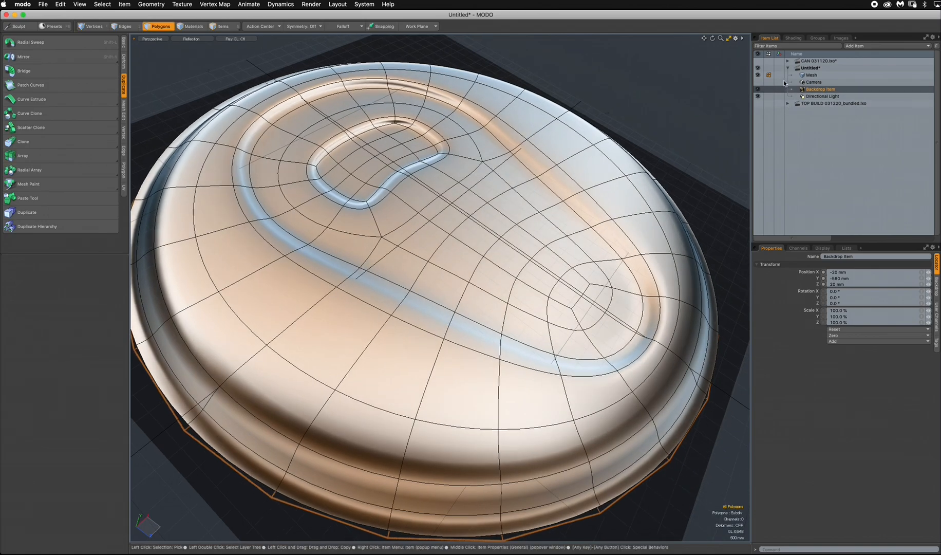
Step: Expand the environment in the Shader Tree and select its Environment Material
click(793, 38)
click(767, 124)
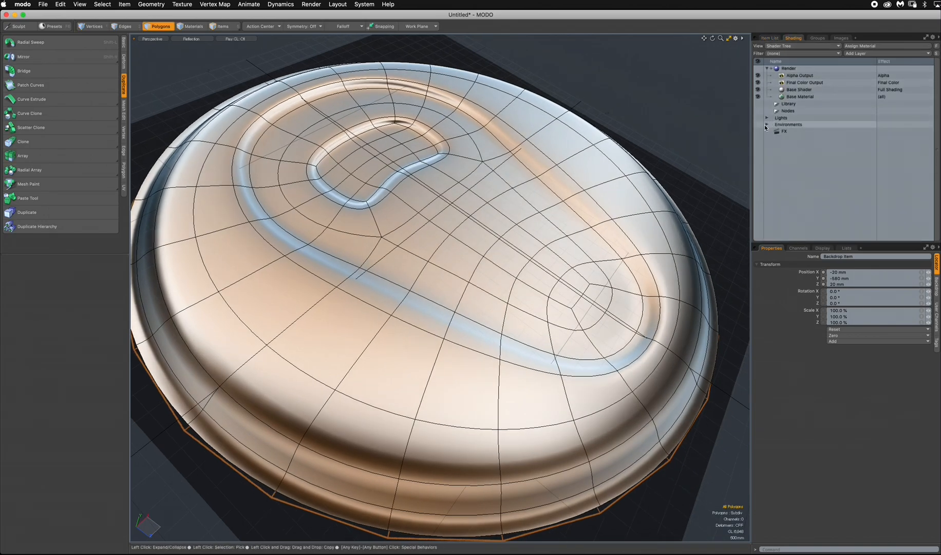
click(772, 132)
click(813, 139)
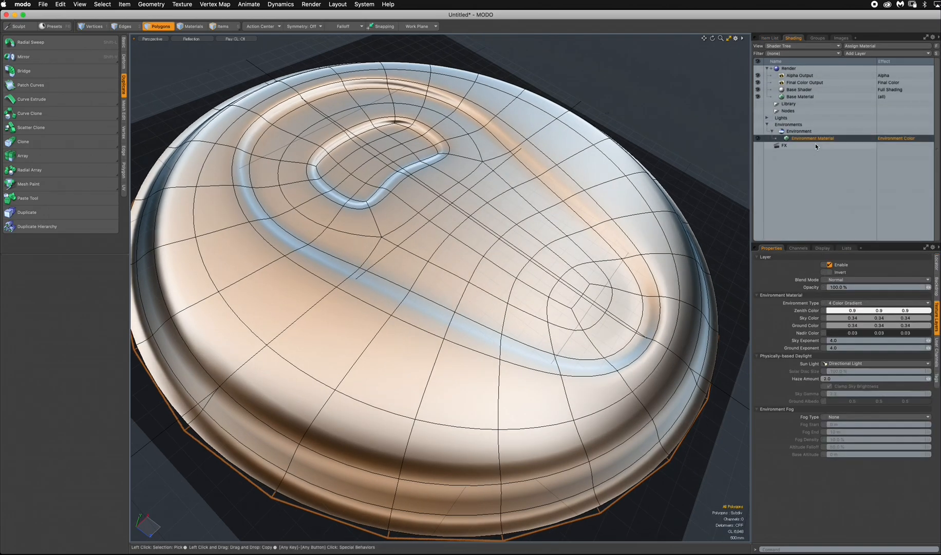
Step: Add an image map to the environment by searching for "studio0" and loading studio011 1 Blk Roof-Panel2.hdr
click(862, 53)
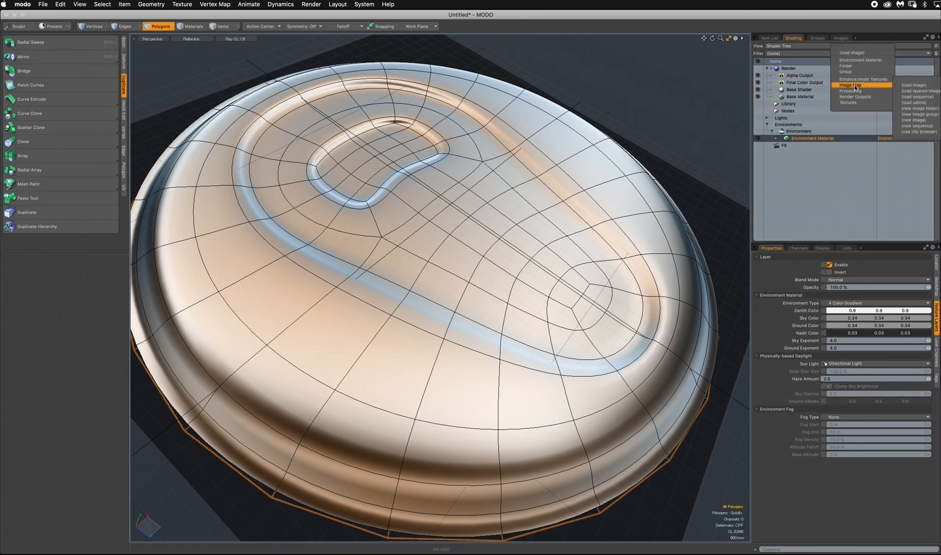
click(916, 85)
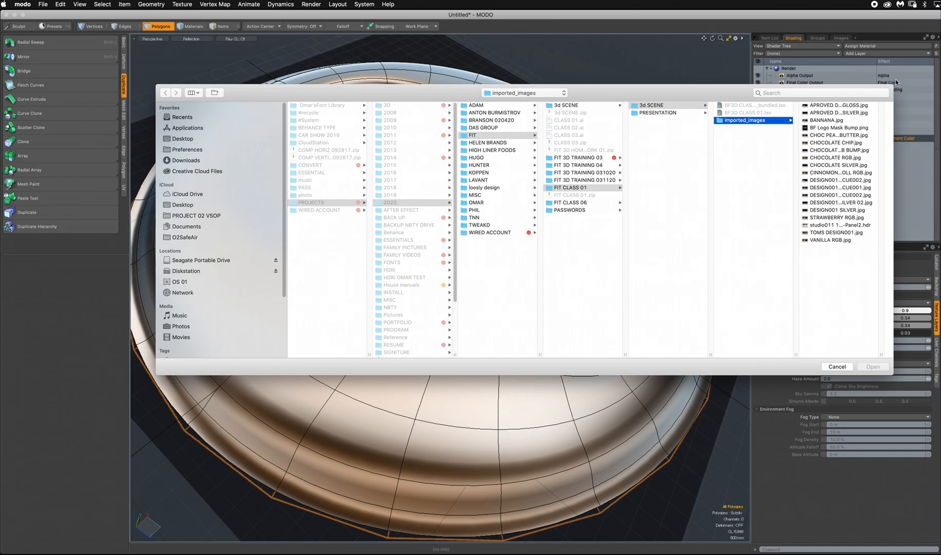
click(780, 93)
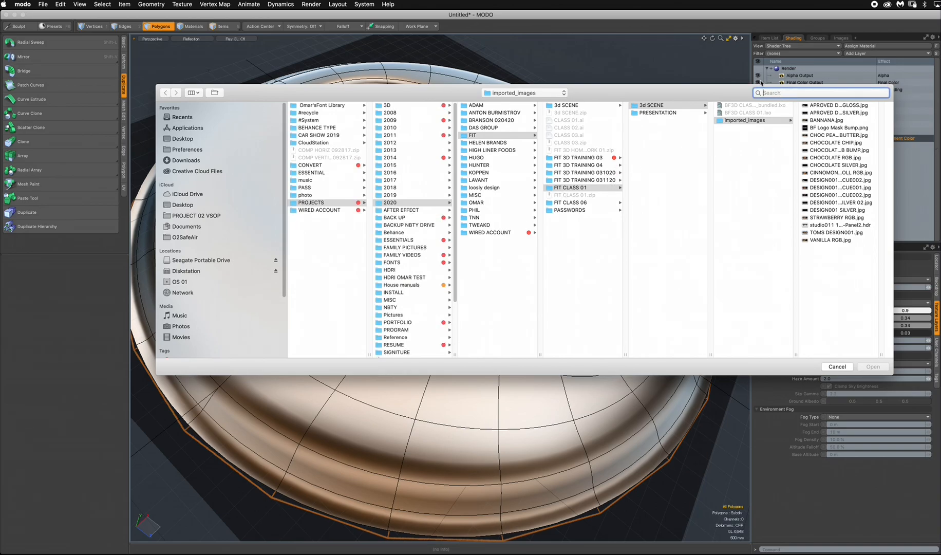
text(stud)
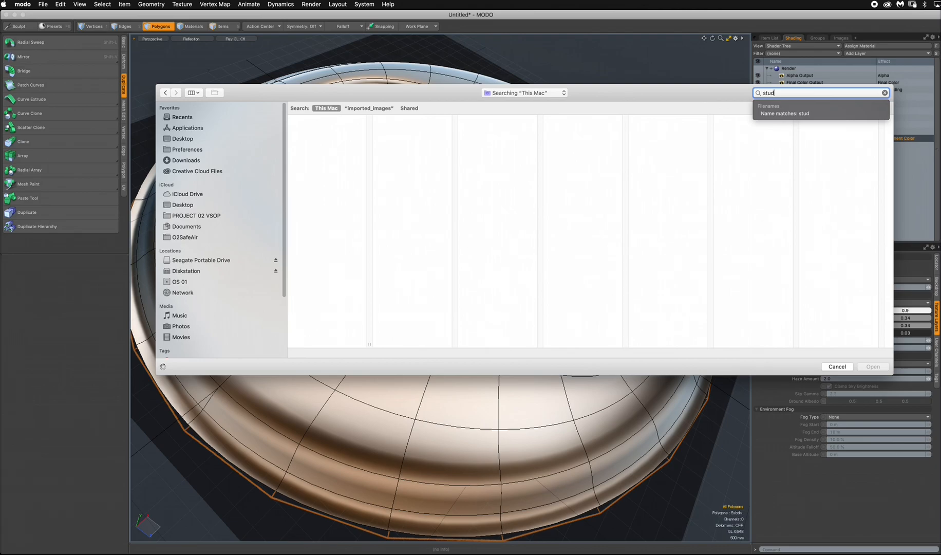
text(io0)
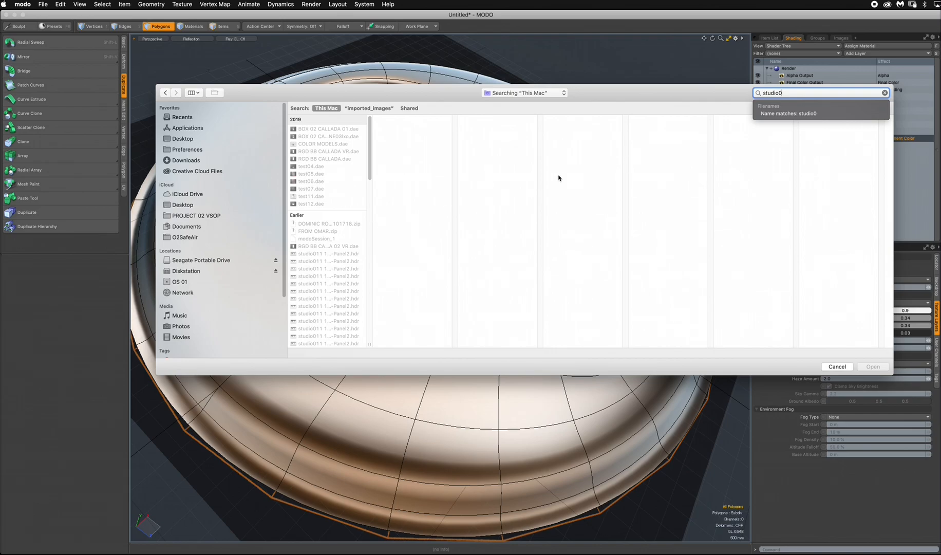
drag(892, 371, 883, 431)
click(351, 373)
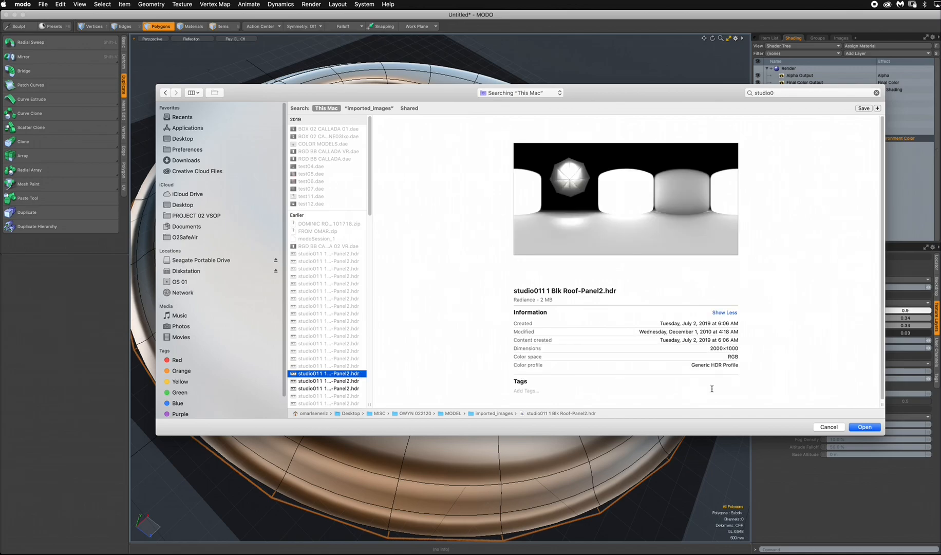
click(868, 427)
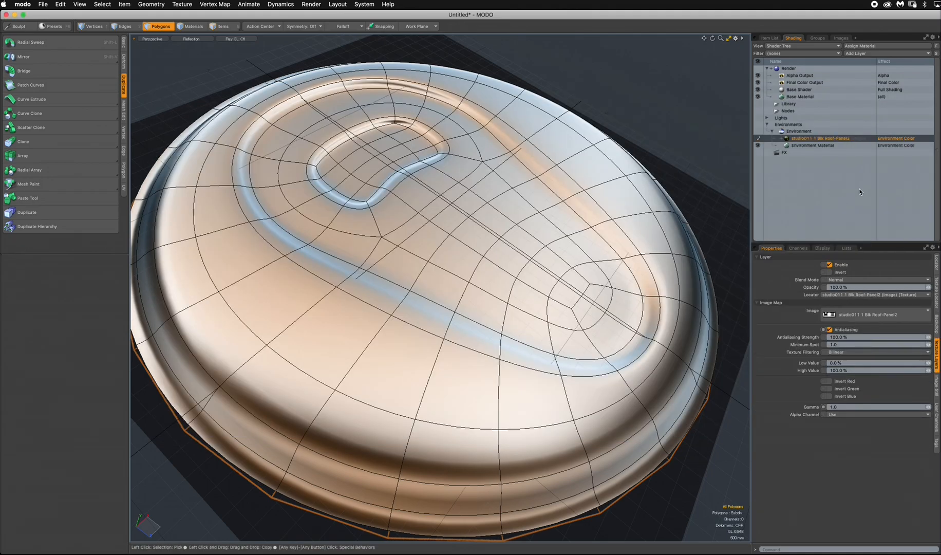
Step: Set the HDR image's texture locator to a Y rotation of -53° and a horizontal wrap of -1.0
click(937, 295)
drag(841, 290, 824, 290)
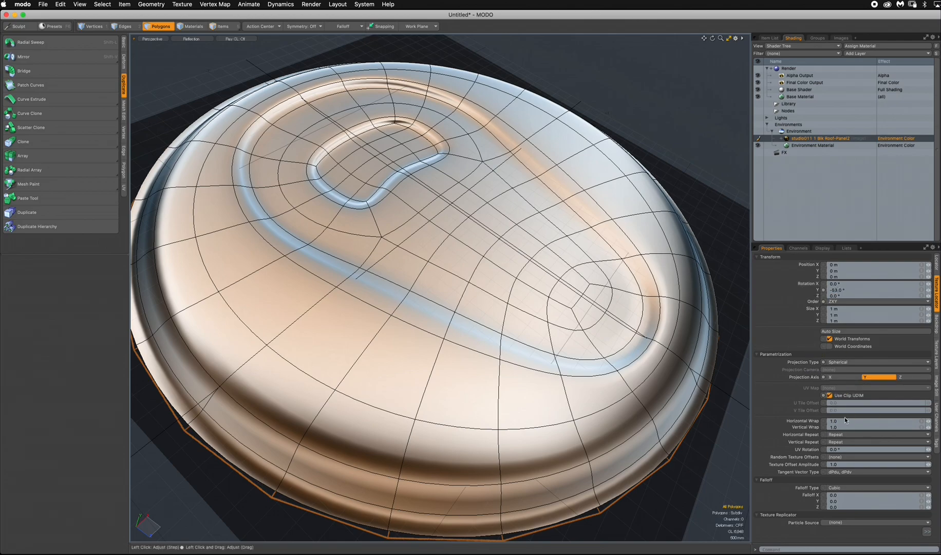
click(811, 421)
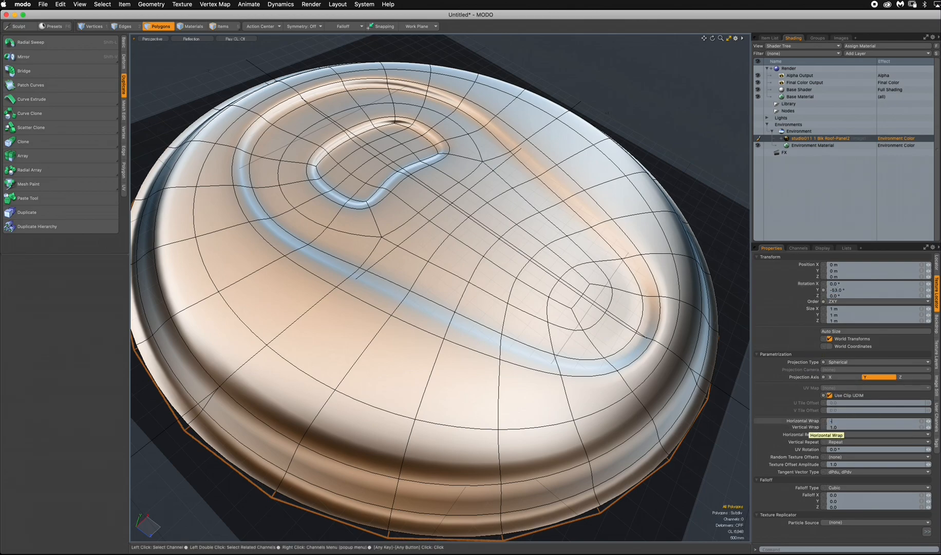
click(160, 27)
alt+drag(573, 213, 462, 165)
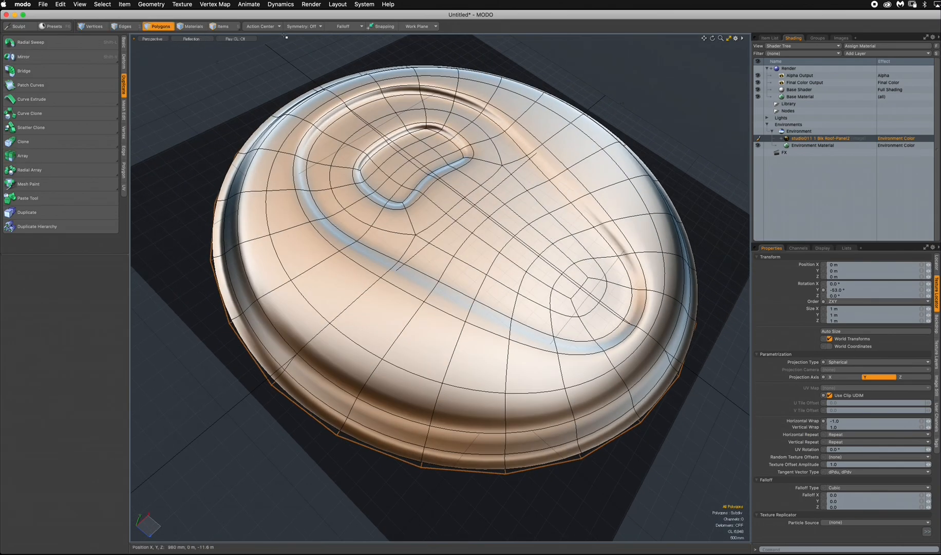
key(ctrl+space)
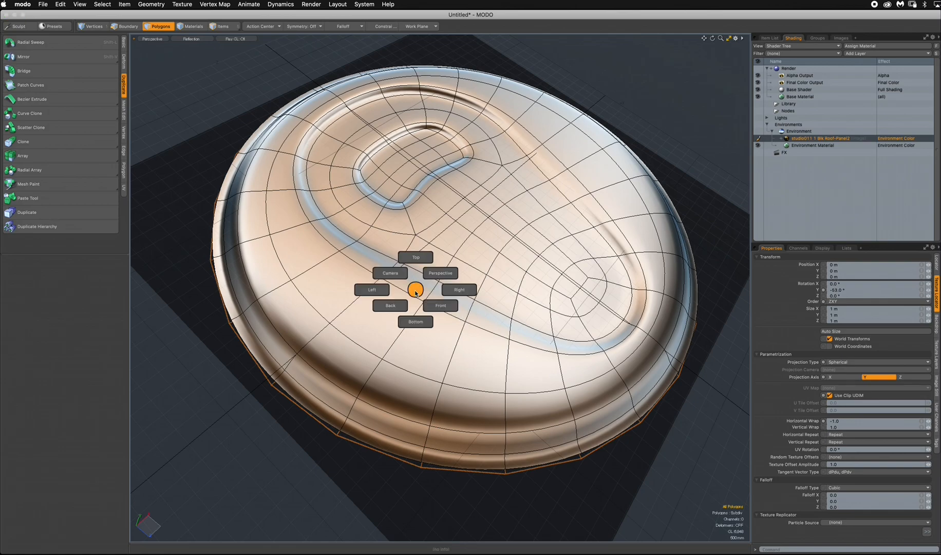
click(390, 305)
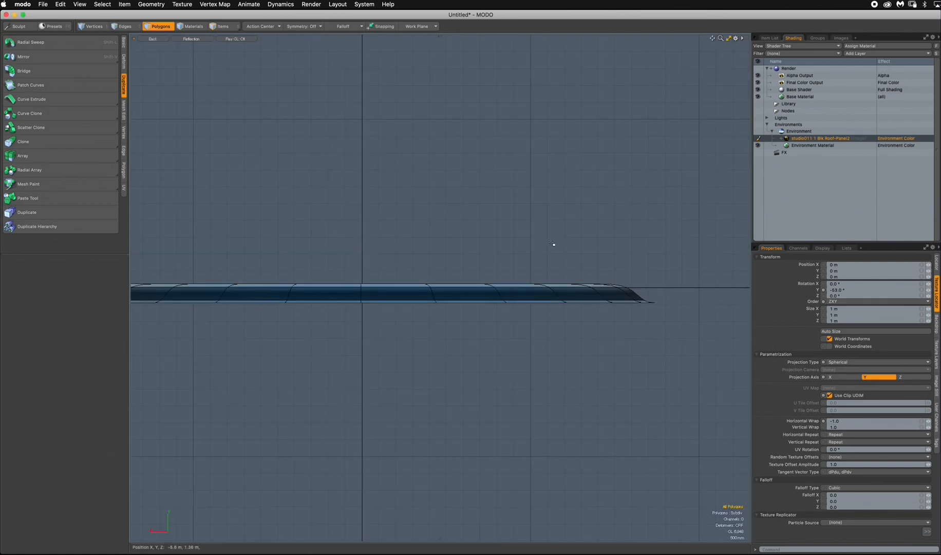
key(ctrl+space)
click(514, 222)
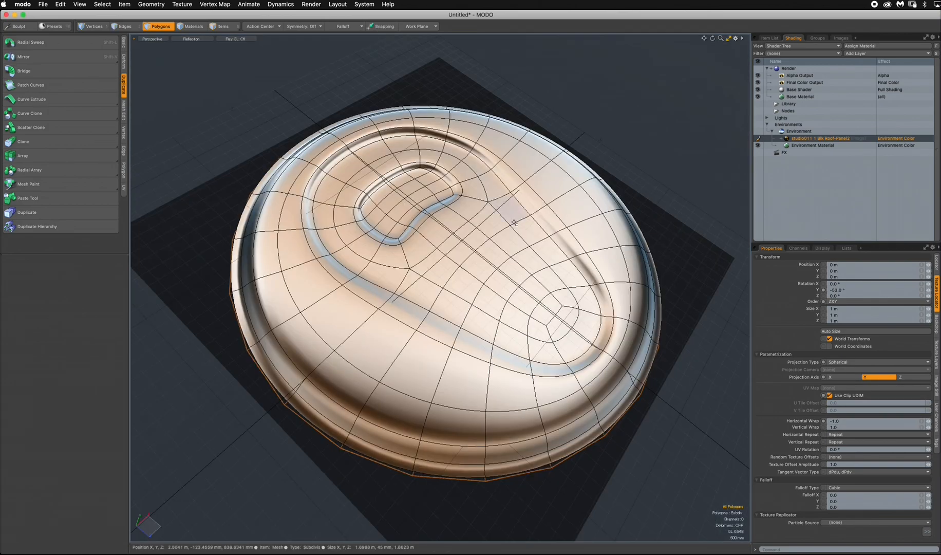
Step: Select the Camera item, frame the can top at a three-quarter angle, sync the camera to that view and display the Camera view
click(770, 37)
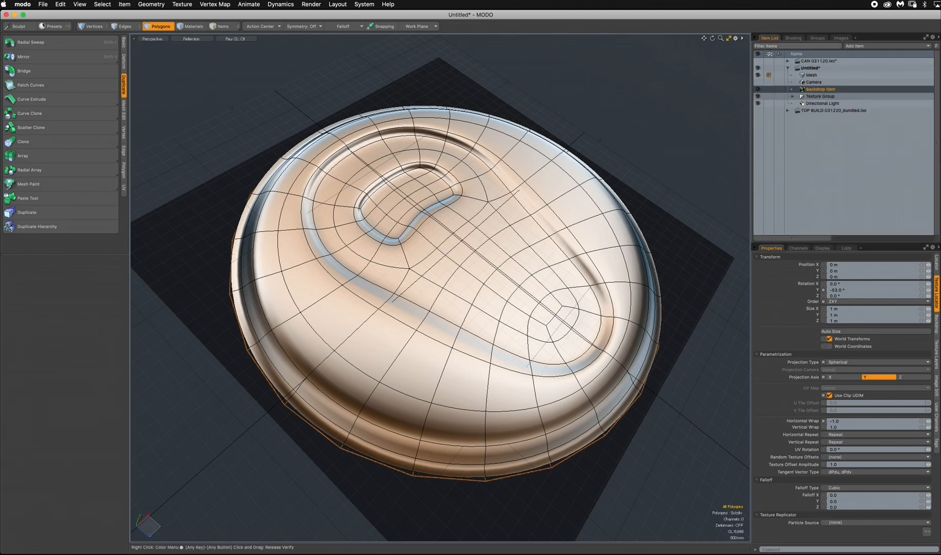
click(809, 83)
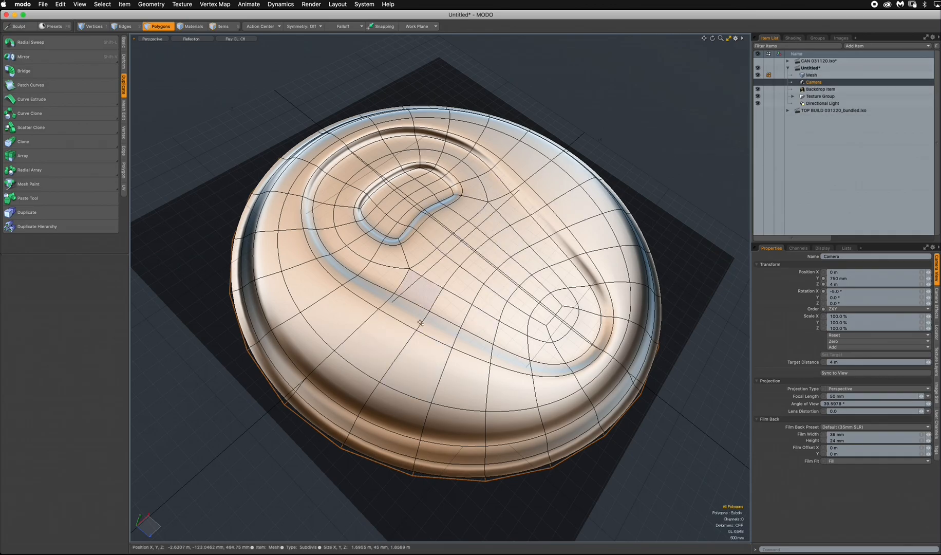
alt+drag(414, 353, 493, 354)
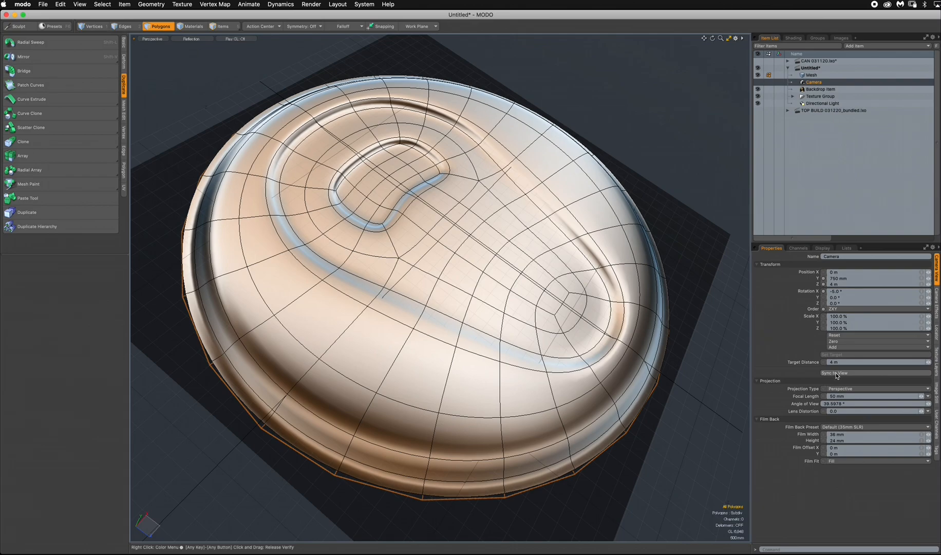
click(836, 373)
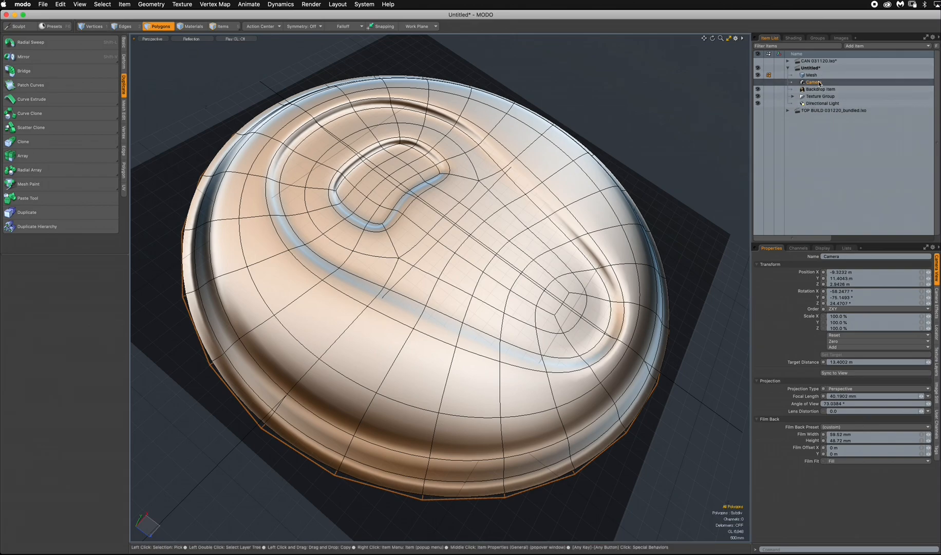
key(ctrl+space)
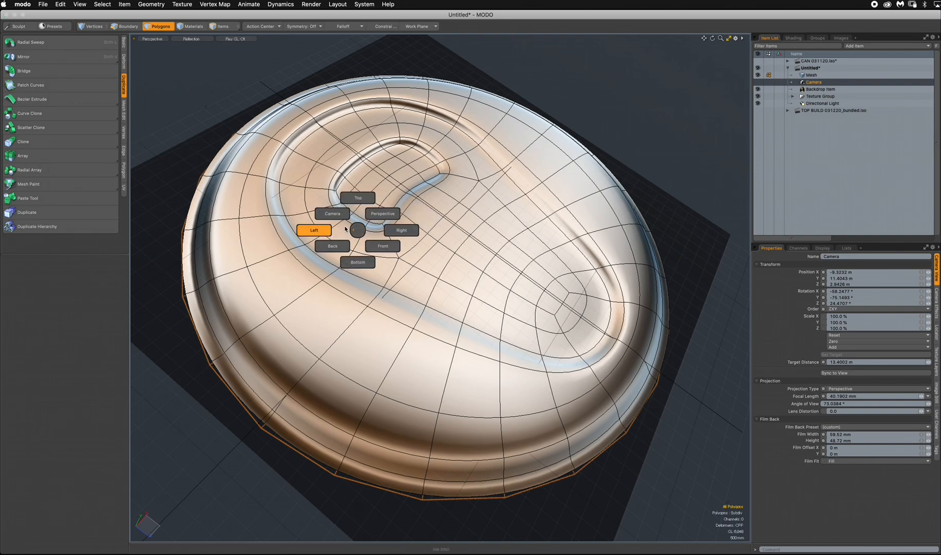
click(312, 229)
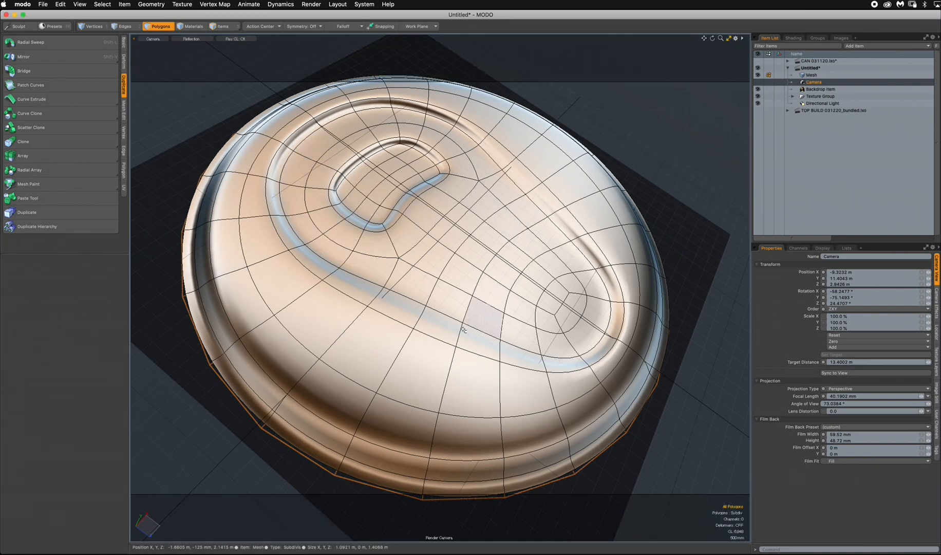
Step: Open a preview render of the can top and move its window clear of the modelling viewport
click(317, 5)
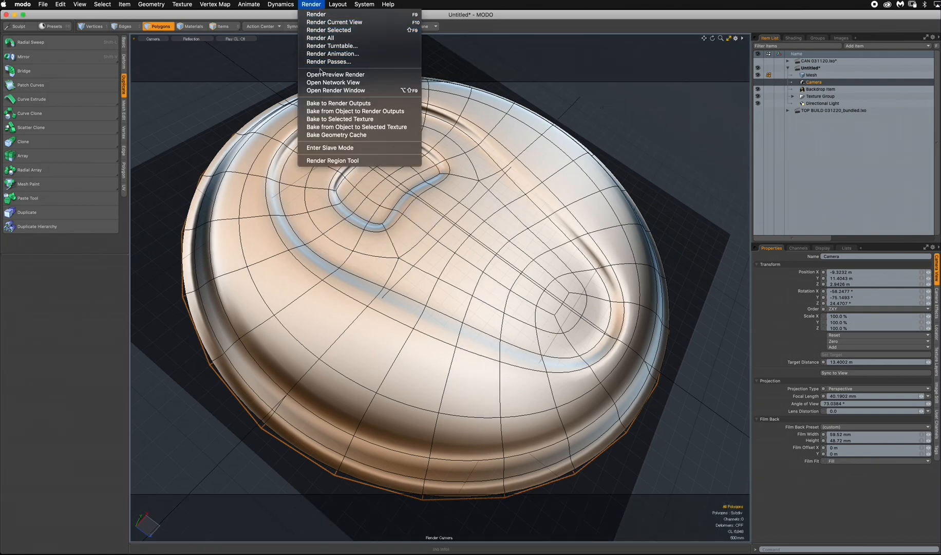
click(325, 75)
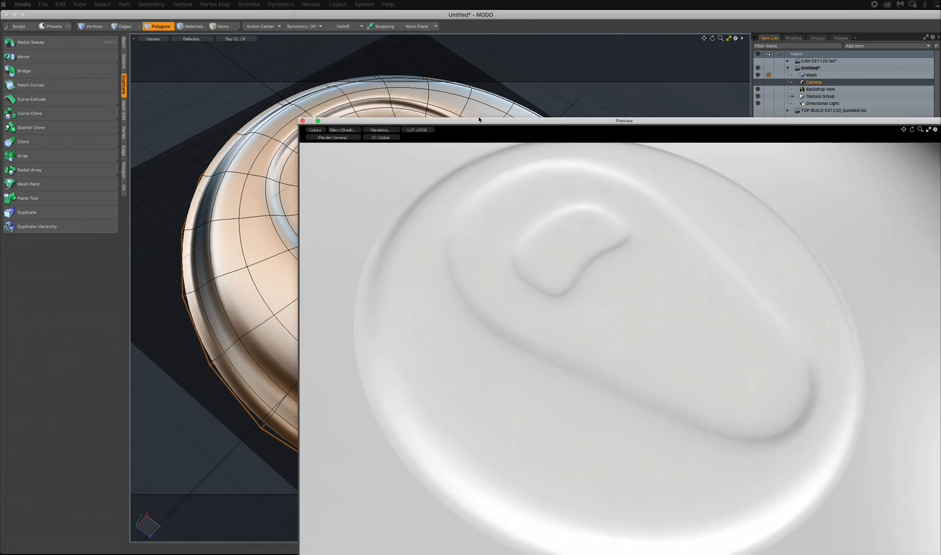
drag(478, 116, 382, 92)
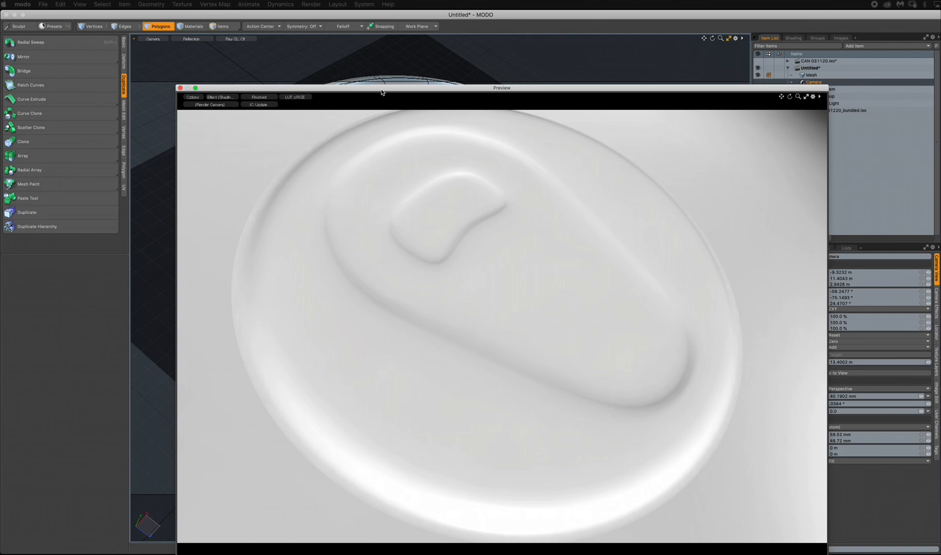
drag(382, 93, 940, 98)
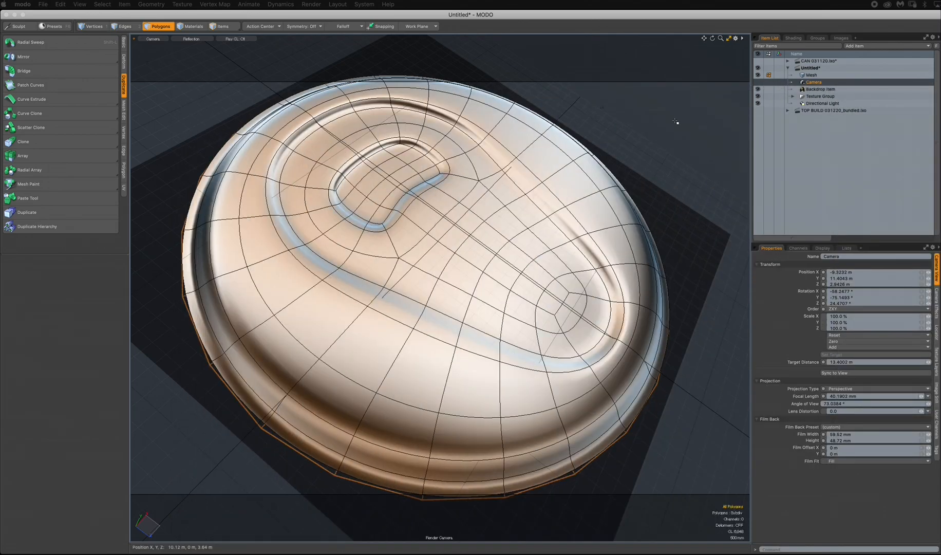
Step: Select all connected polygons of the can top and assign them a material named CAN
double_click(361, 275)
key(m)
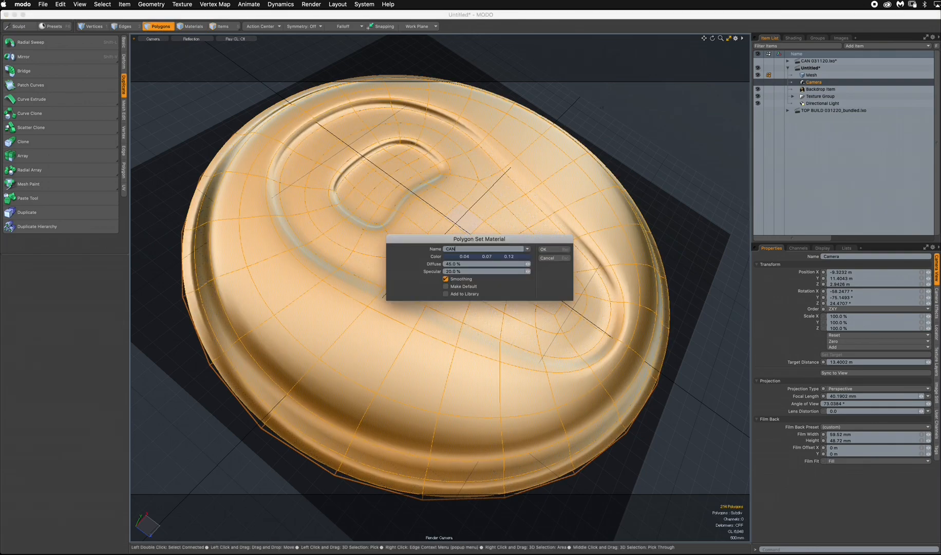
key(Return)
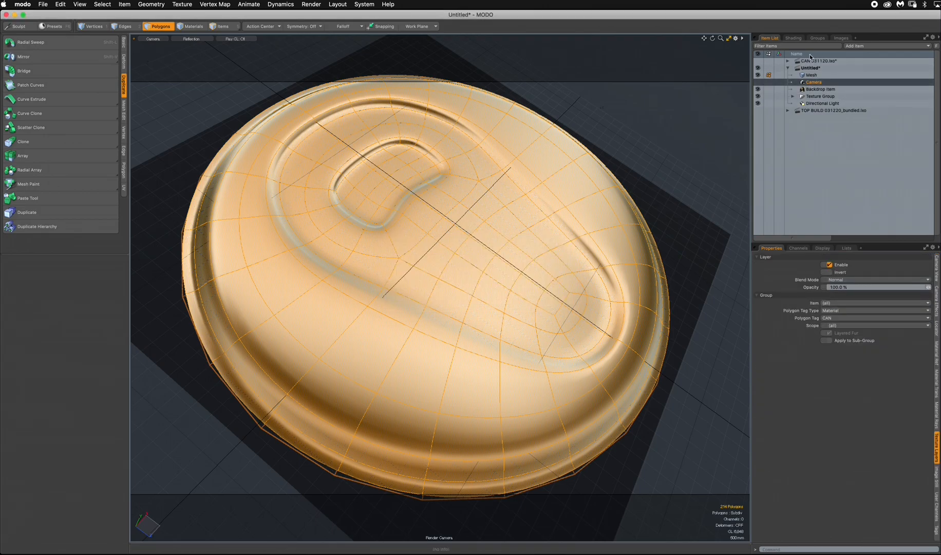
Step: Give the CAN material a 6% reflection amount, 45% reflection Fresnel, blurry reflection and 20% roughness
click(794, 38)
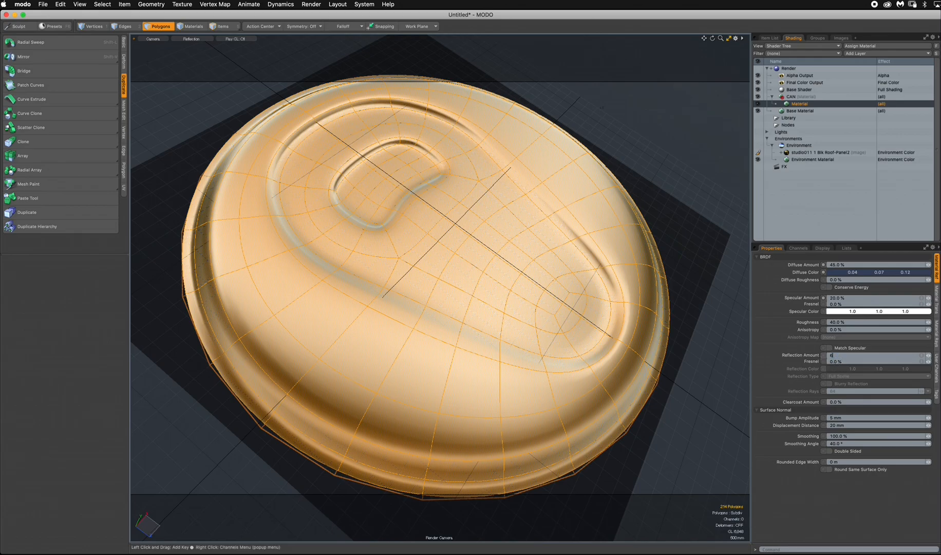
key(Return)
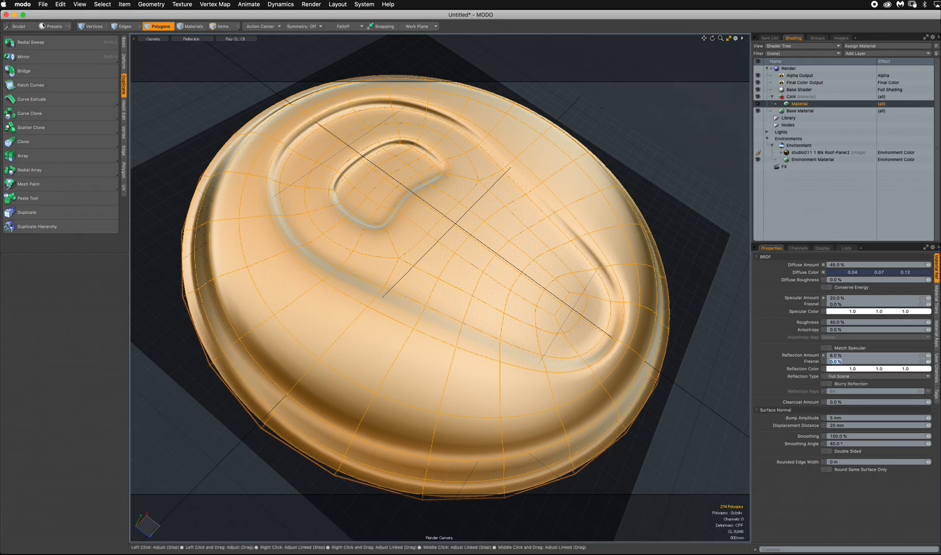
text(45)
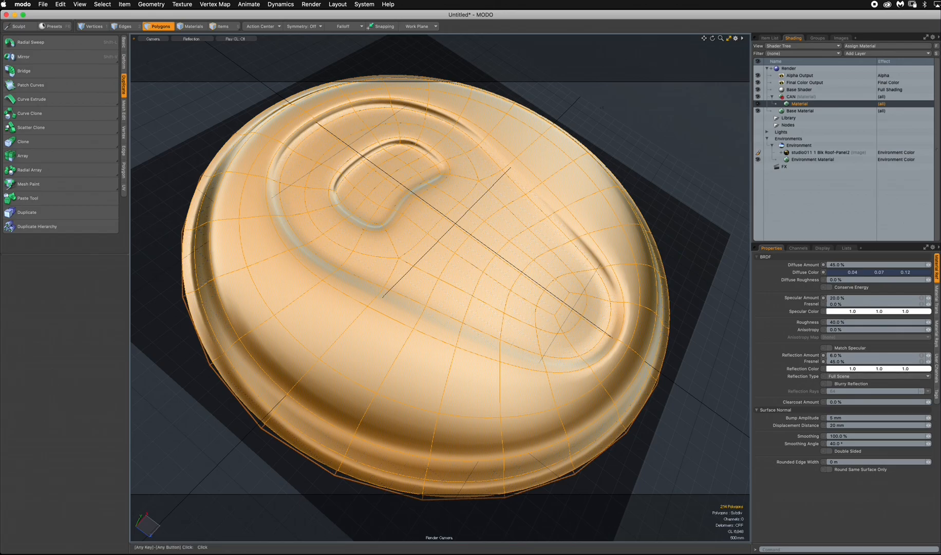
click(829, 384)
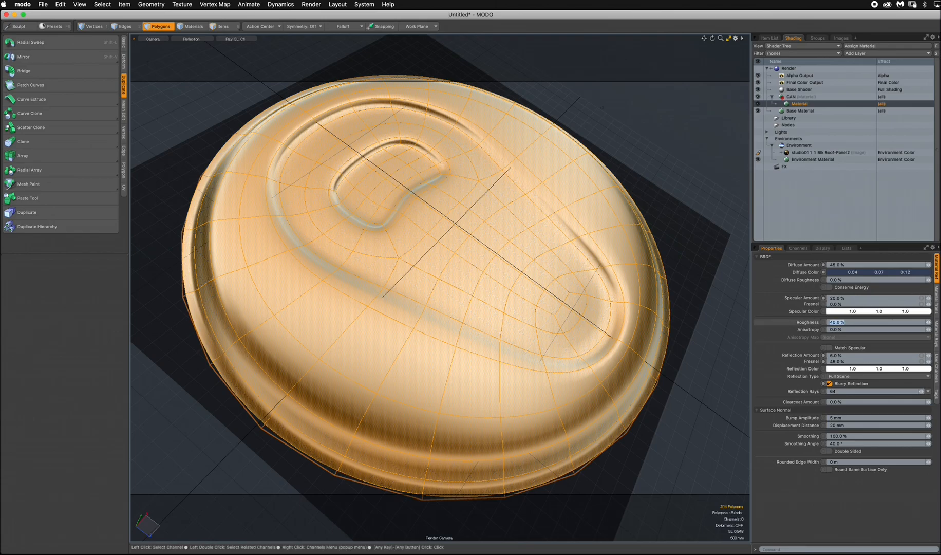
text(20)
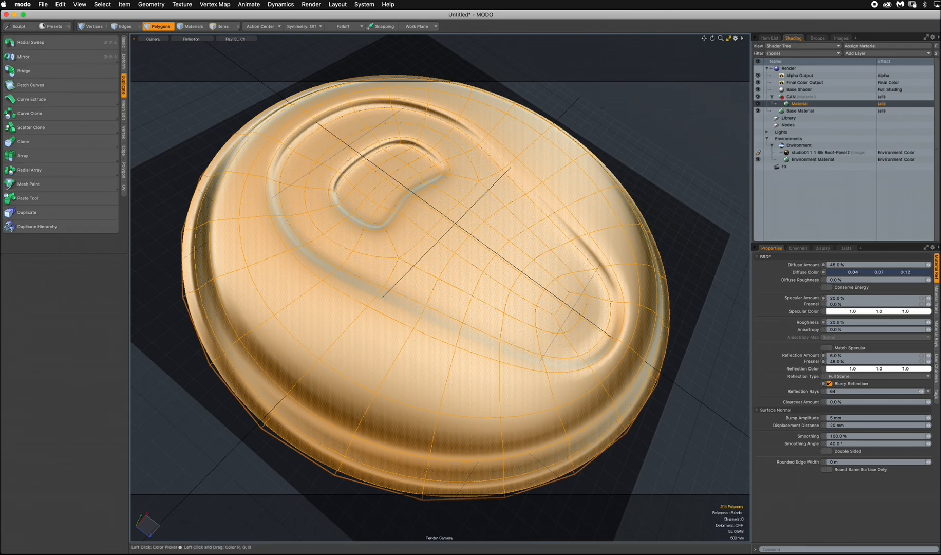
Step: Brighten the CAN material's diffuse color to blue 0.14, 0.21, 0.39 and set its reflection amount to 9%
click(852, 272)
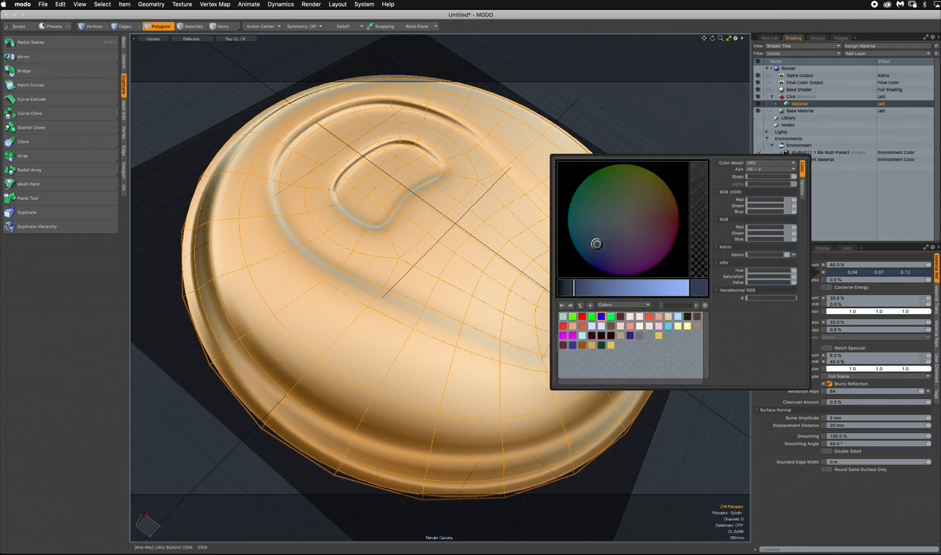
mouse_move(575, 288)
mouse_down()
mouse_move(624, 287)
mouse_move(609, 287)
mouse_up()
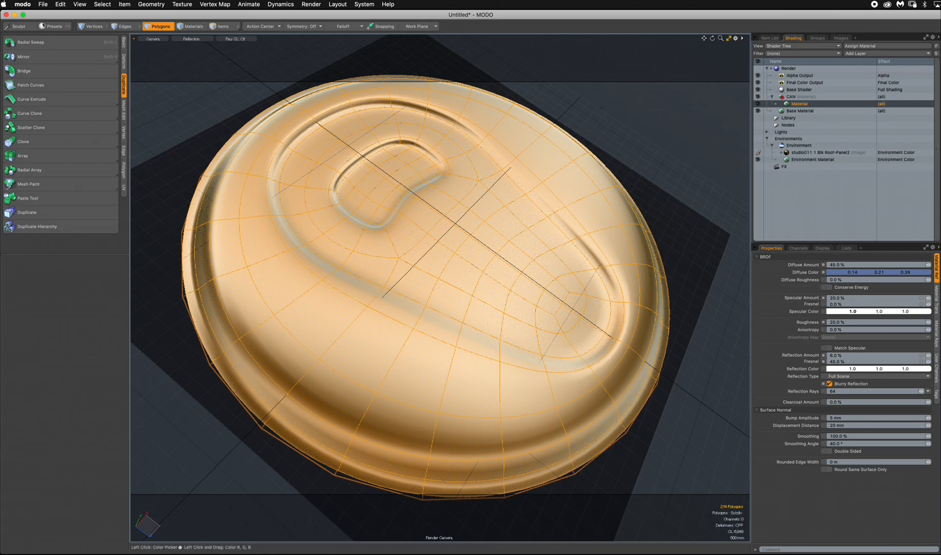
click(842, 355)
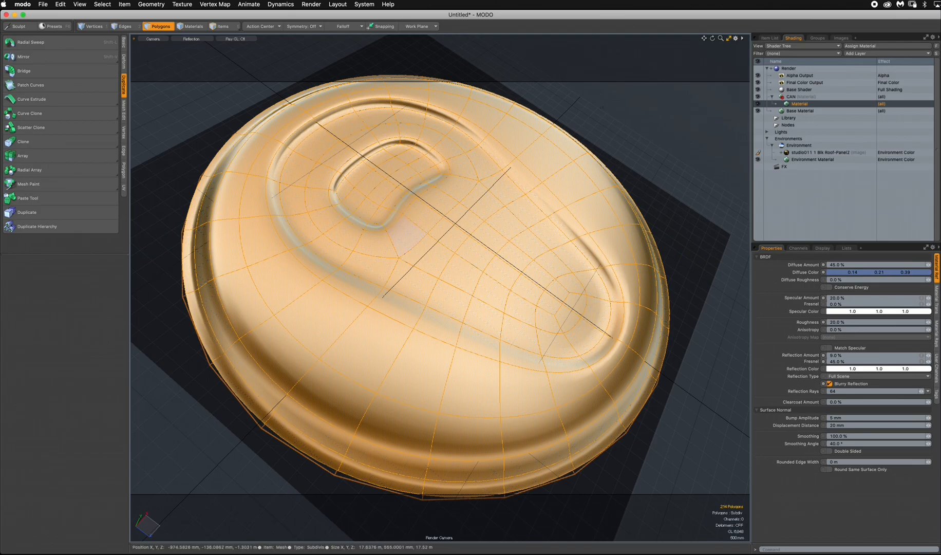
Step: Frame the can top a little smaller in the Camera view, open a preview render and move its window aside from the material settings
ctrl+alt+drag(448, 236, 393, 219)
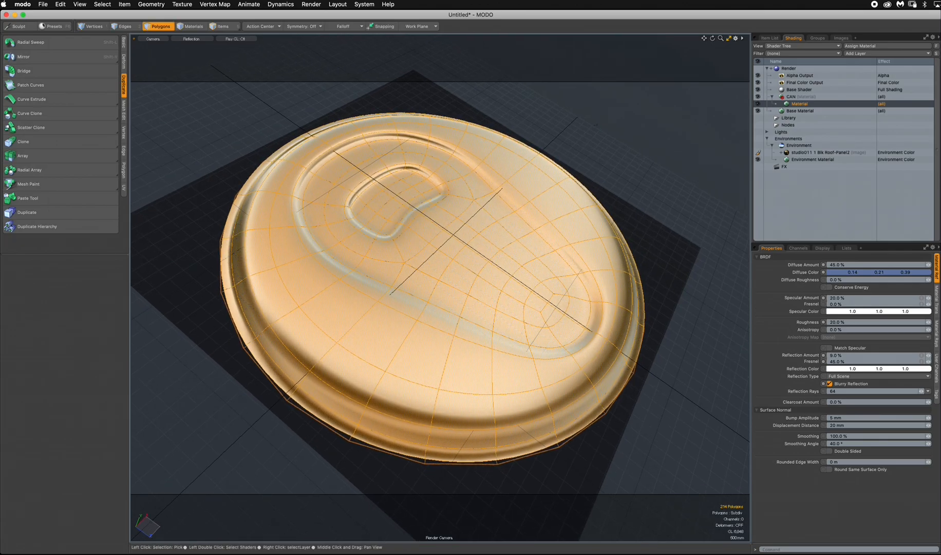
key(F8)
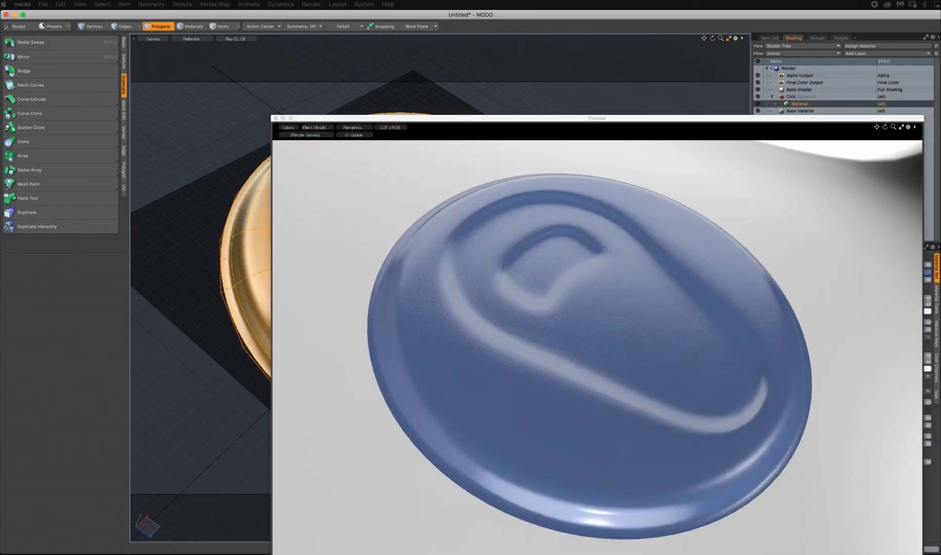
drag(596, 118, 374, 69)
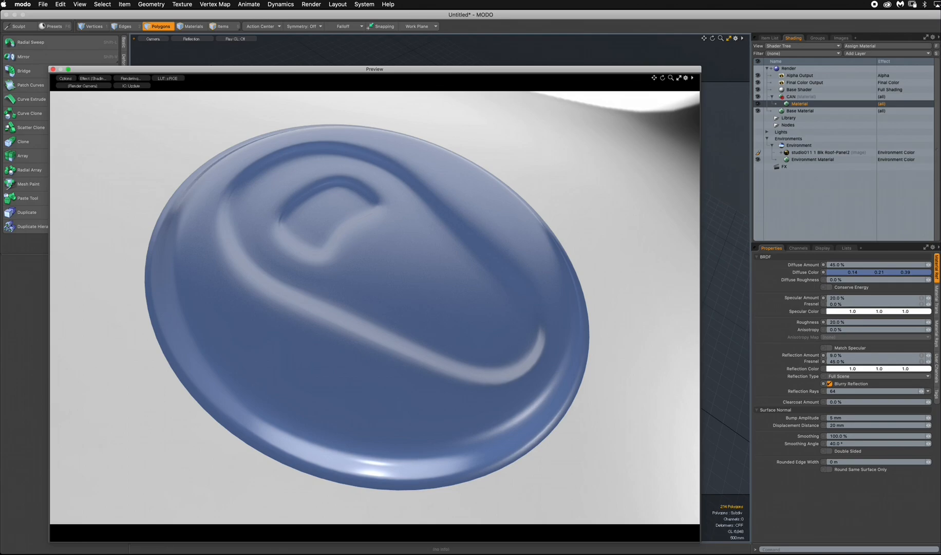
Step: Switch to the Preview app's reference screenshot of the soda can and examine its raised rim and recessed top
key(super+Tab)
click(455, 300)
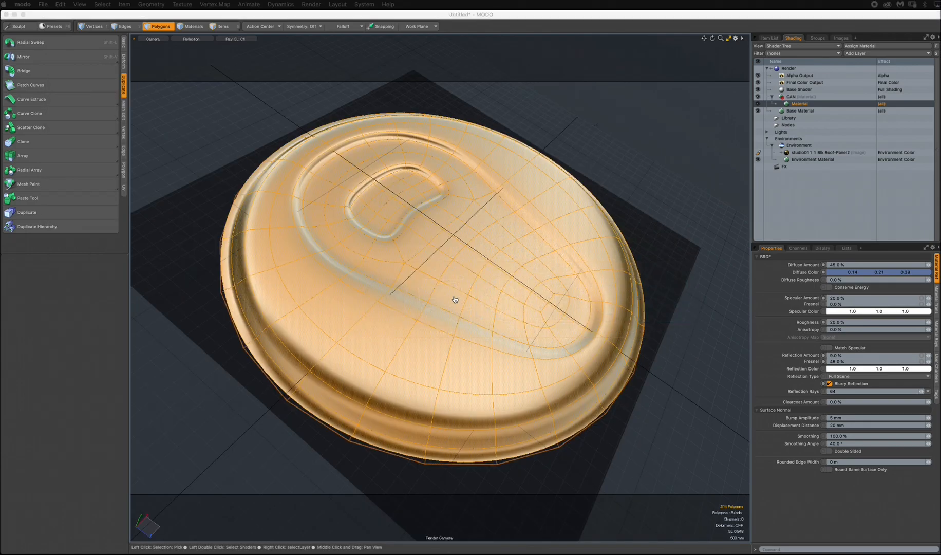
drag(940, 103, 776, 78)
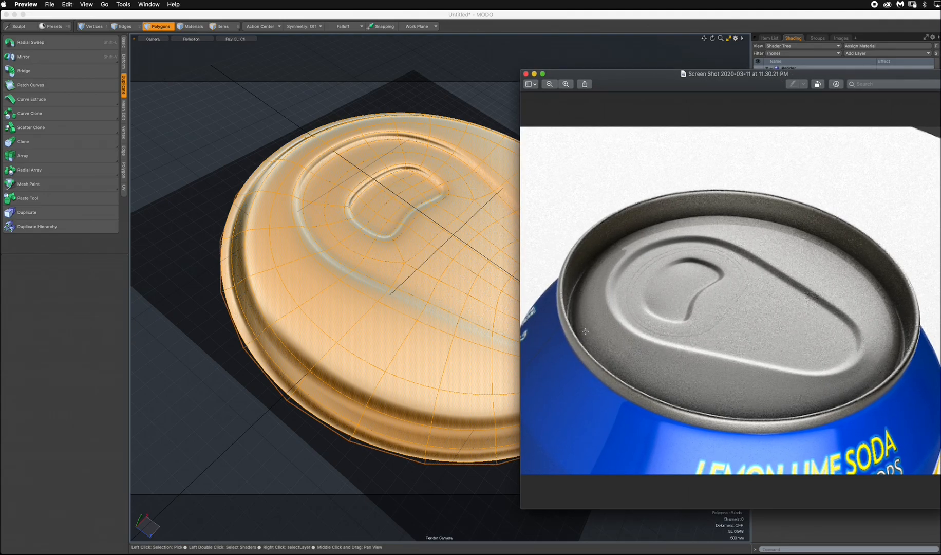
drag(720, 77, 598, 79)
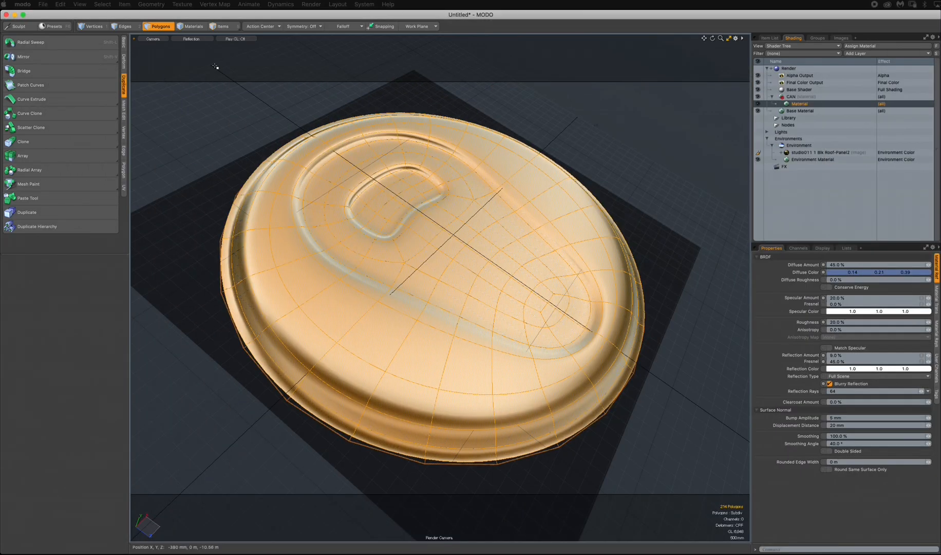
Step: Return to the edge selection around the can top's outer border, showing the mesh in the Perspective view with subdivision turned off
click(119, 26)
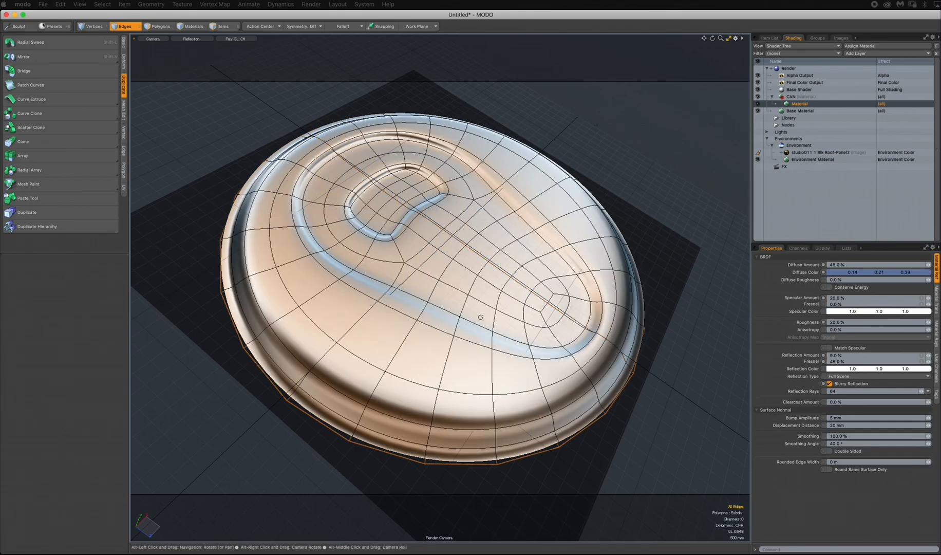
alt+drag(478, 317, 397, 253)
key(ctrl+space)
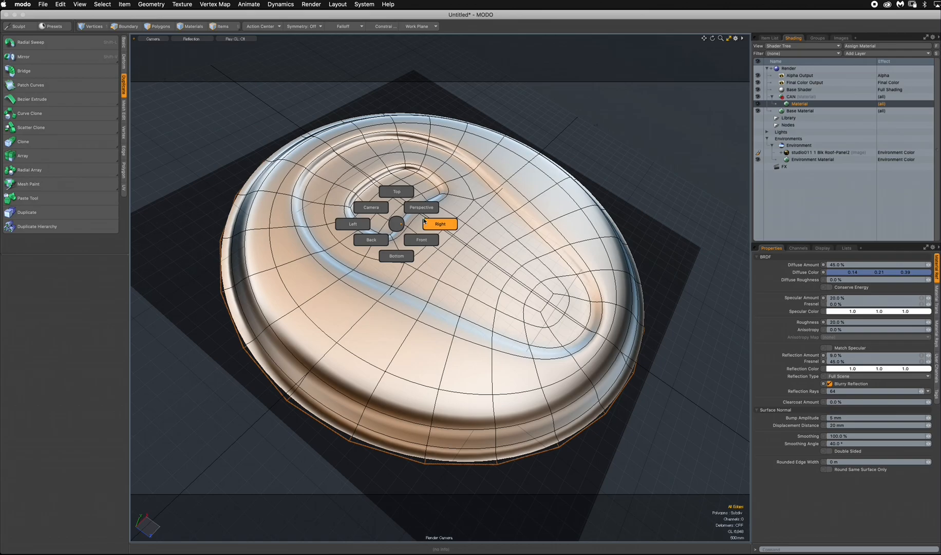
click(438, 218)
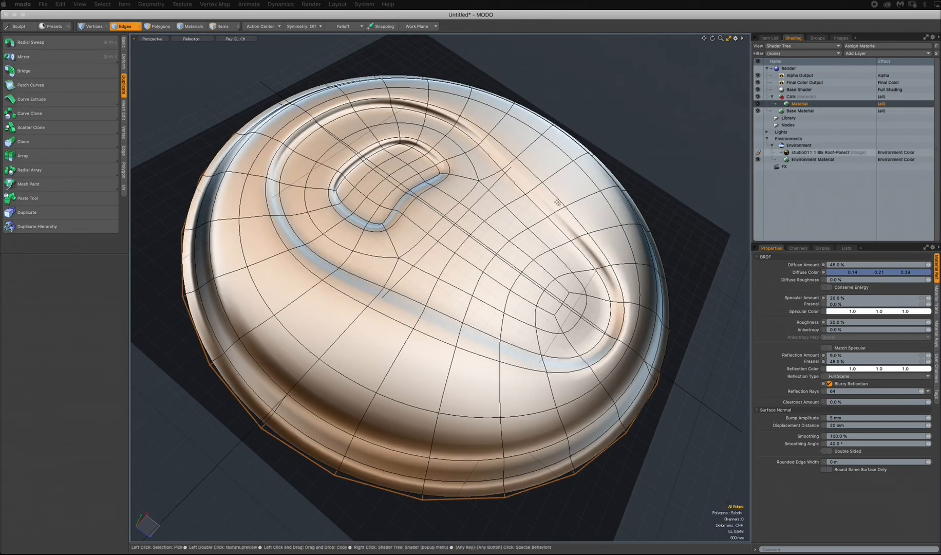
alt+drag(450, 333, 282, 421)
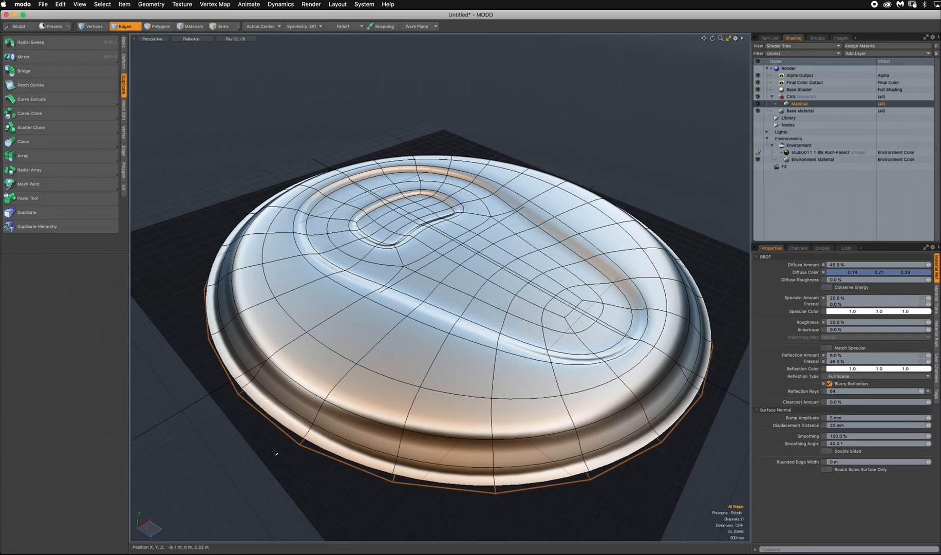
key(Tab)
Step: Extend the can top's outer border edges upward about 1.82 m to form an inner rim wall
alt+drag(242, 393, 377, 261)
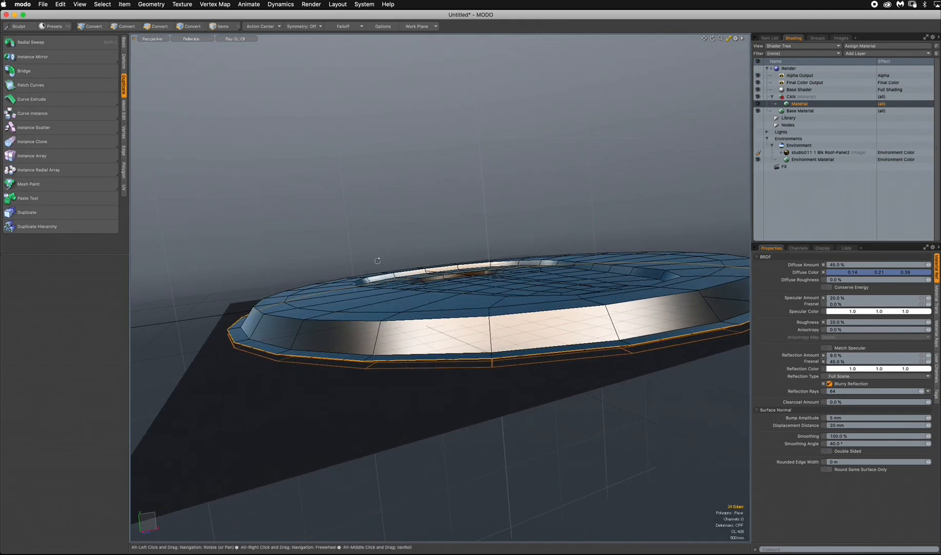
key(z)
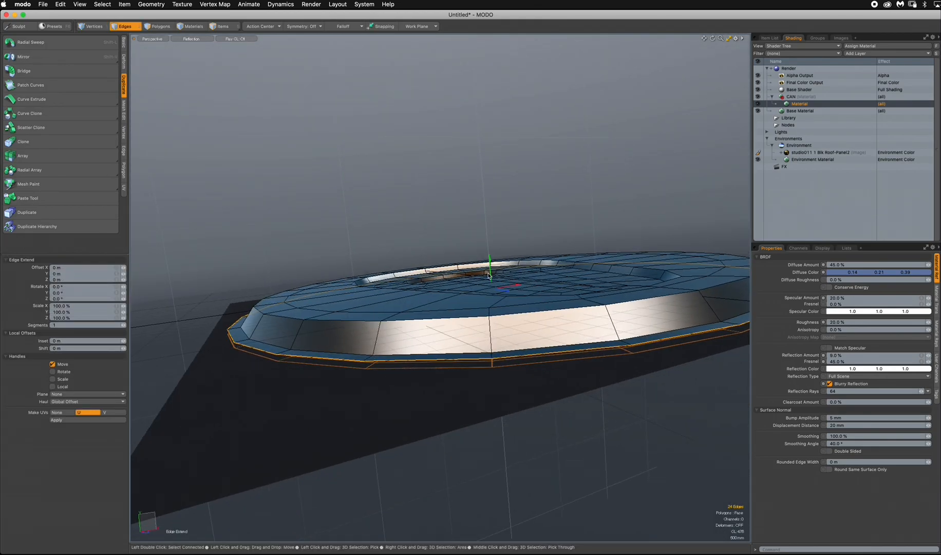
drag(488, 275, 498, 340)
scroll(497, 340, down, 3)
alt+shift+drag(548, 312, 508, 258)
drag(438, 248, 438, 251)
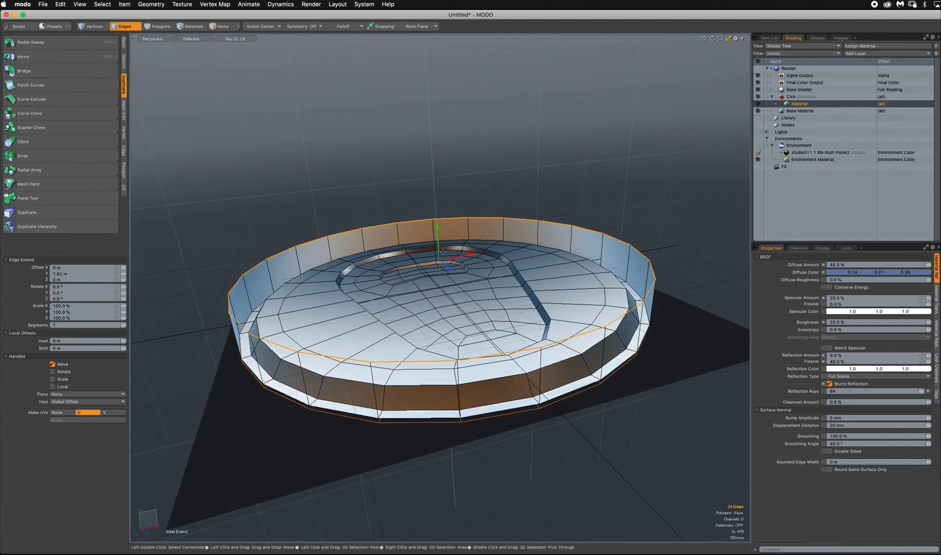
key(space)
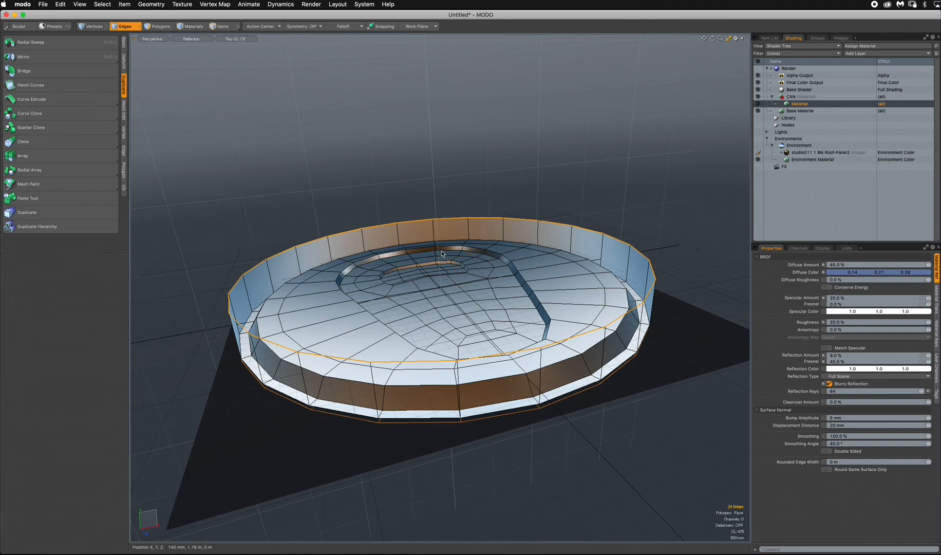
key(r)
drag(440, 260, 442, 262)
key(super+z)
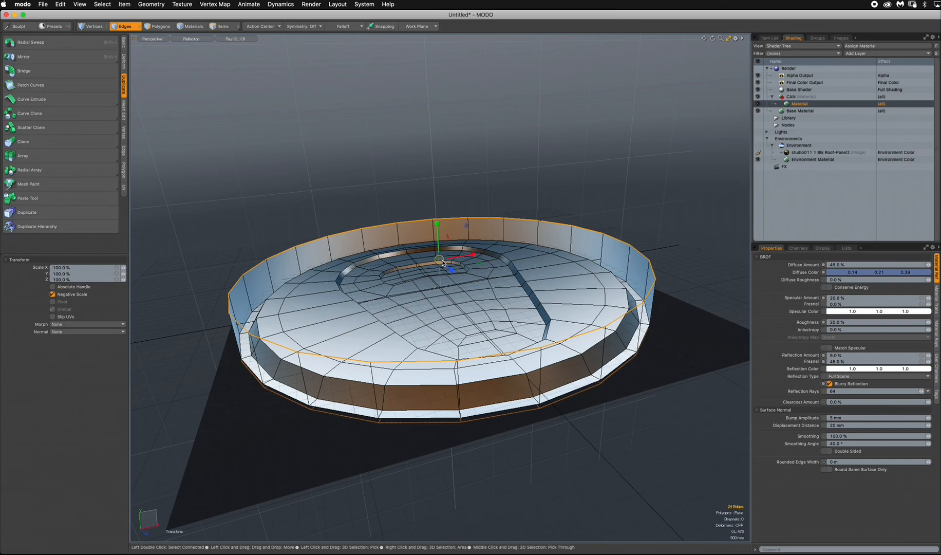
key(space)
Step: Extend the rim wall's upper edge loop in place and scale the new edges outward to about 104.6% to form a flat lip
key(z)
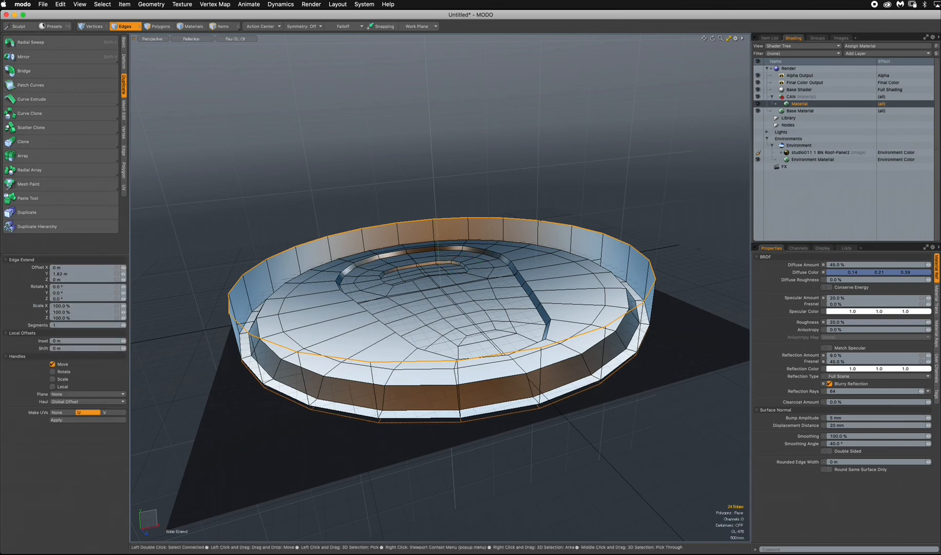
click(354, 358)
key(r)
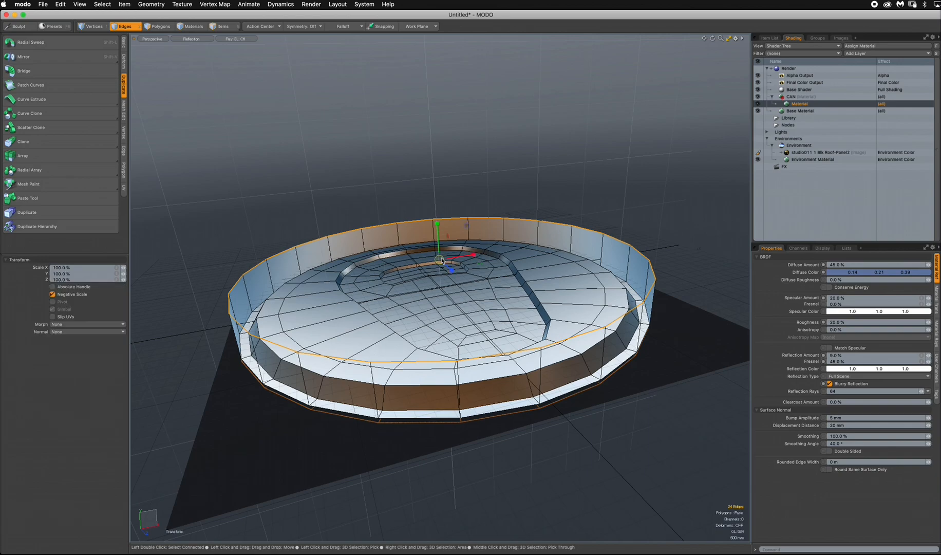
drag(440, 260, 453, 259)
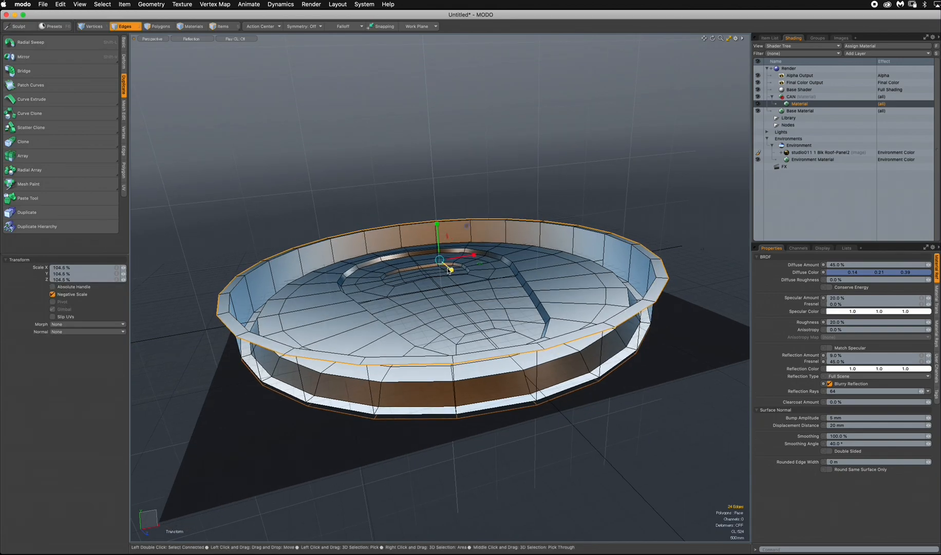
key(space)
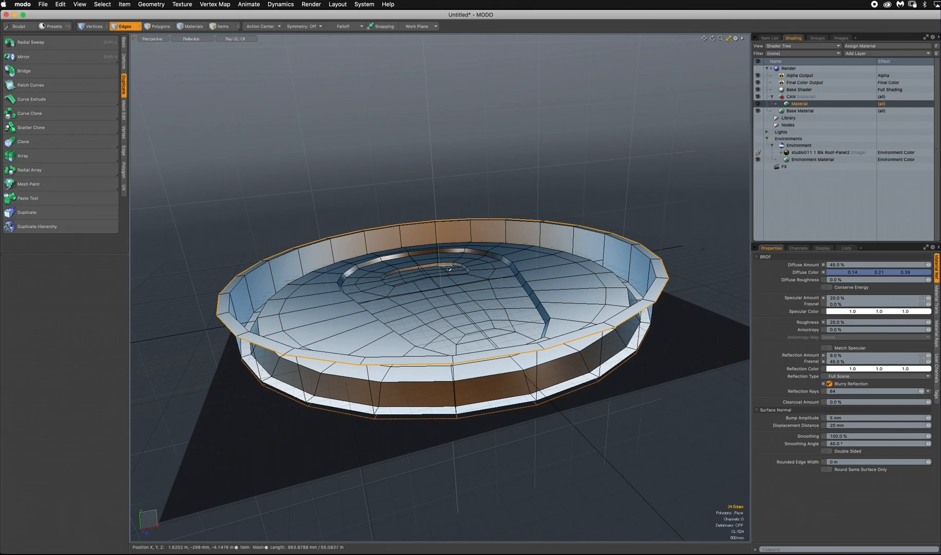
Step: Extend the lip's outer edge loop downward about 2.44 m to form the can's outer wall, and drop the tool
key(shift+x)
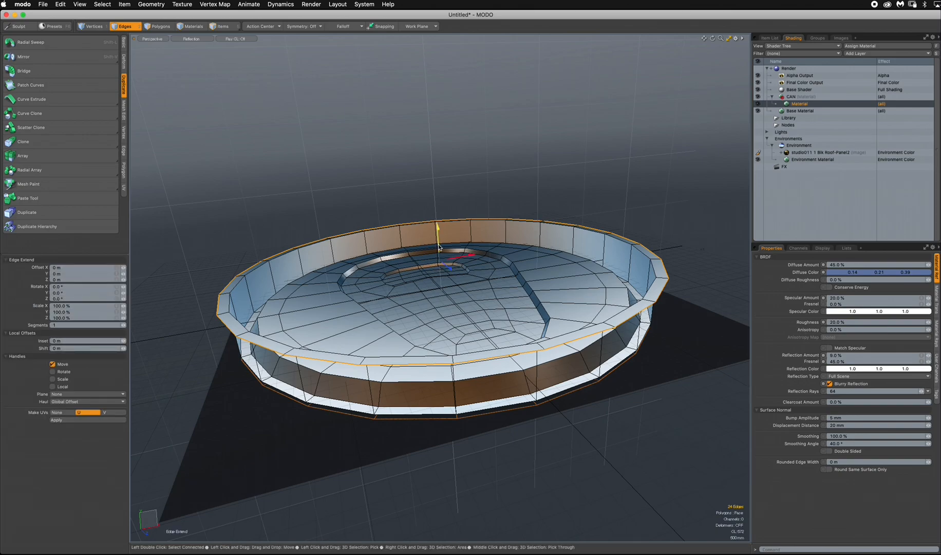
drag(439, 247, 442, 293)
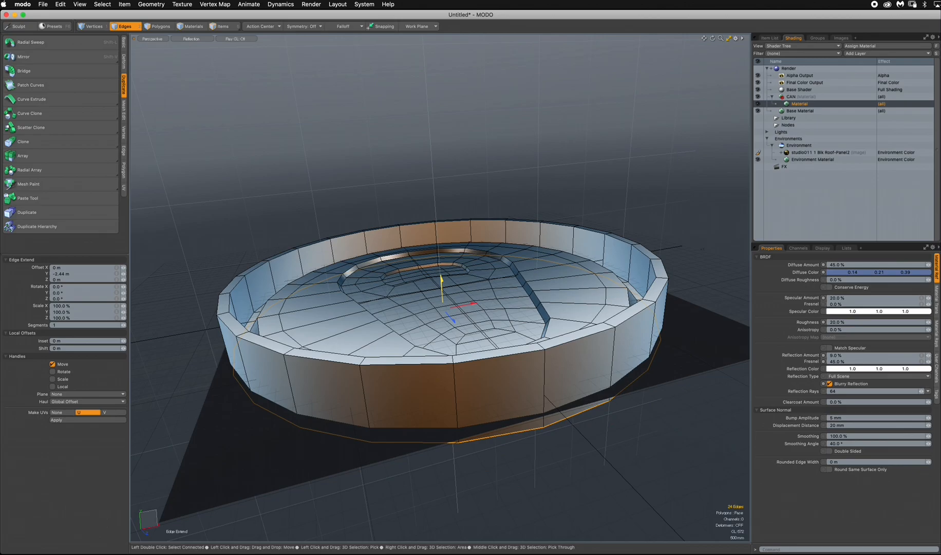
alt+drag(472, 371, 451, 452)
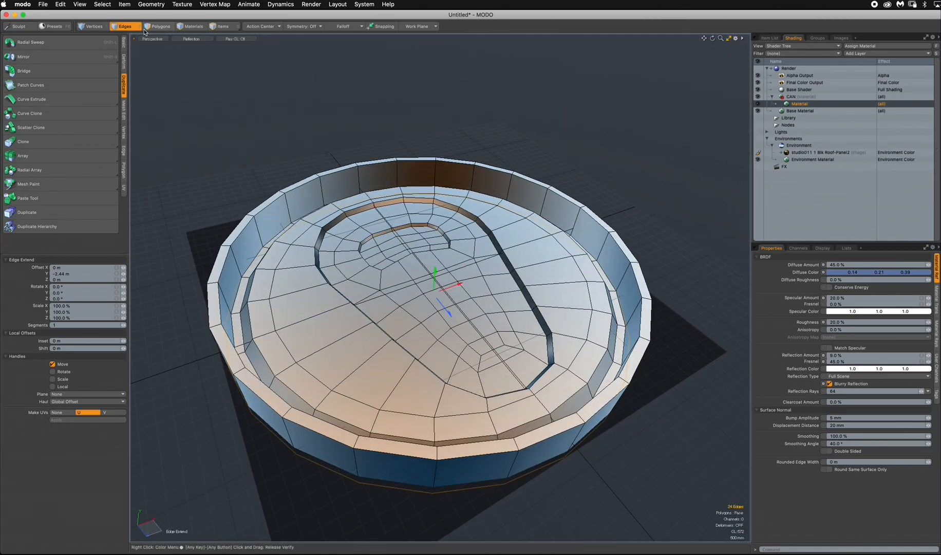
click(119, 29)
Step: Examine the rim and outer wall up close with subdivision smoothing switched on and off
alt+drag(448, 303, 500, 270)
key(Tab)
key(Tab)
key(Tab)
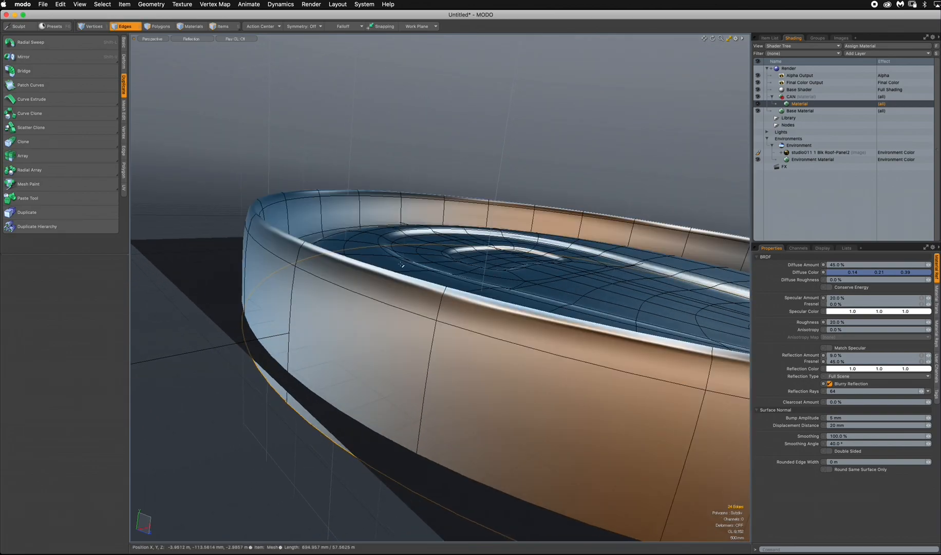
ctrl+alt+drag(352, 277, 360, 278)
mouse_move(337, 317)
alt+mouse_down()
mouse_move(341, 297)
mouse_move(344, 305)
alt+mouse_up()
key(Tab)
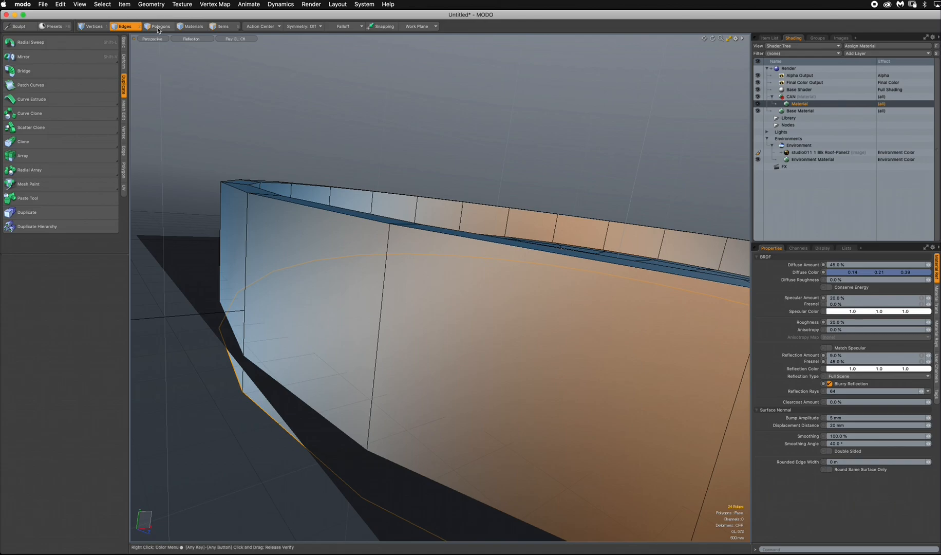
Step: Switch to polygon selection, collapse the Environments group in the shader tree and hide the Backdrop Item
click(158, 28)
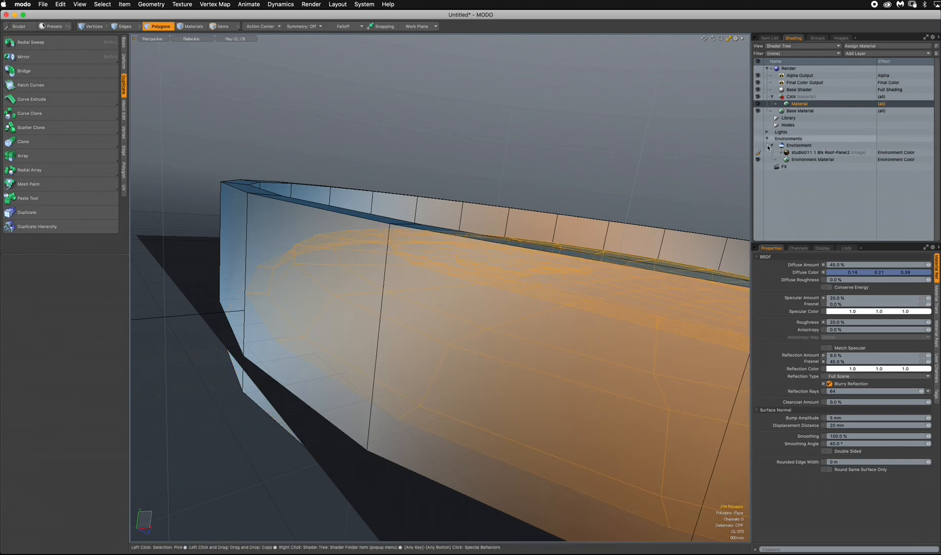
click(766, 139)
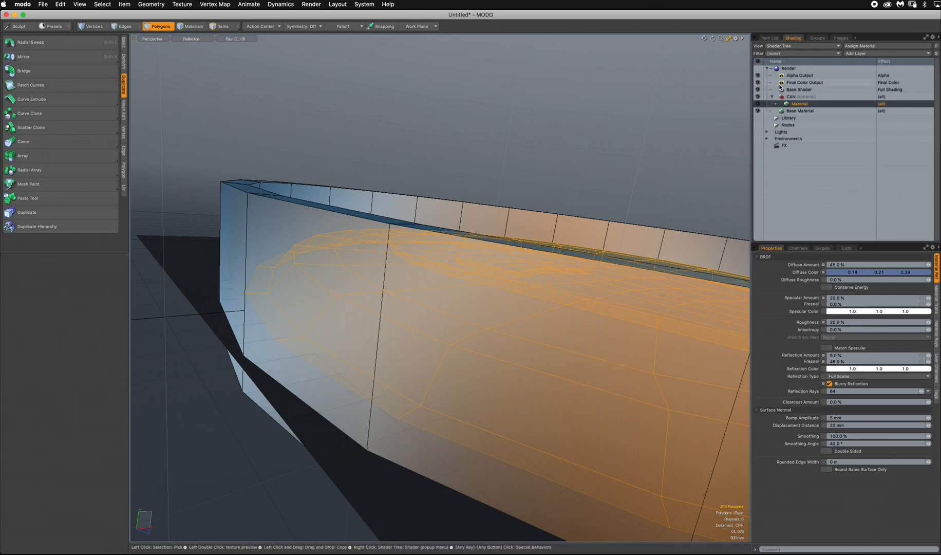
click(769, 38)
click(758, 89)
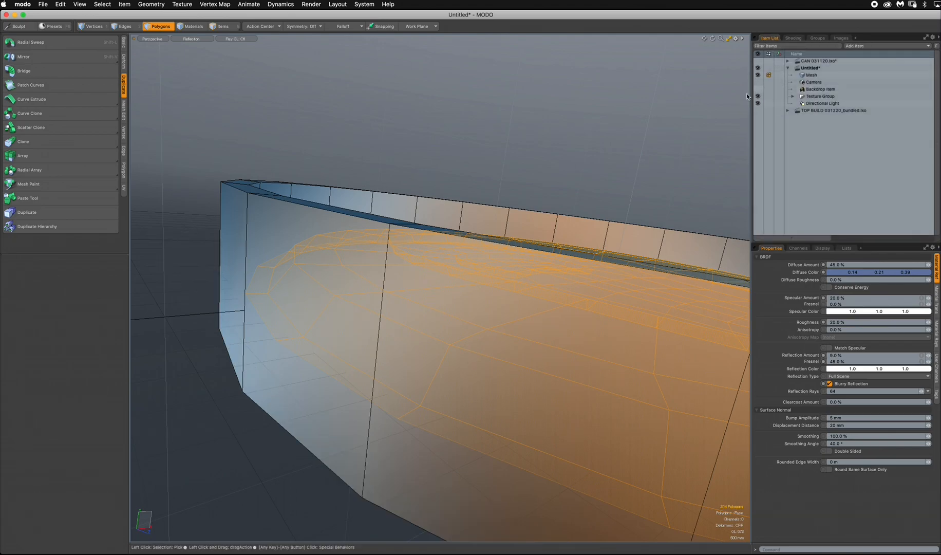
Step: Loop-slice the can's outer wall all the way around with one cut at 51% of its height
click(174, 124)
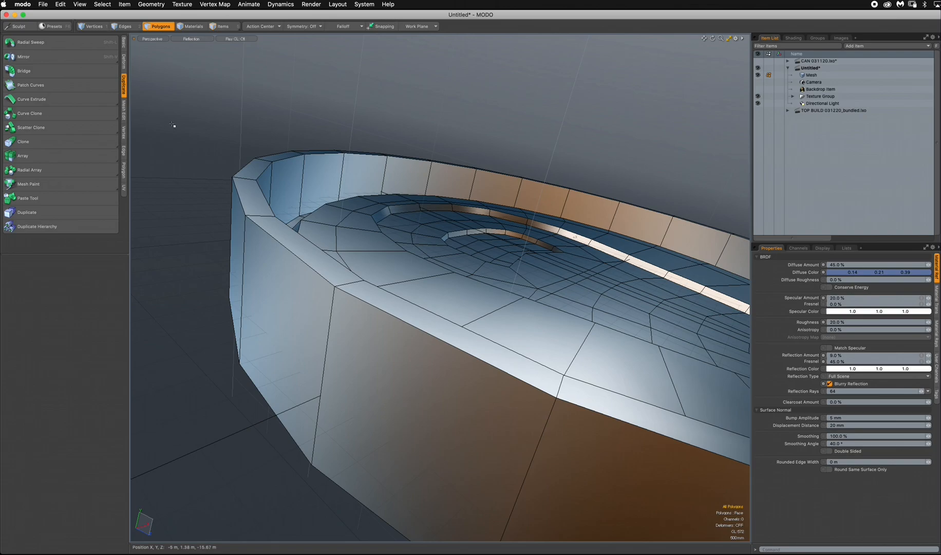
alt+drag(380, 352, 381, 333)
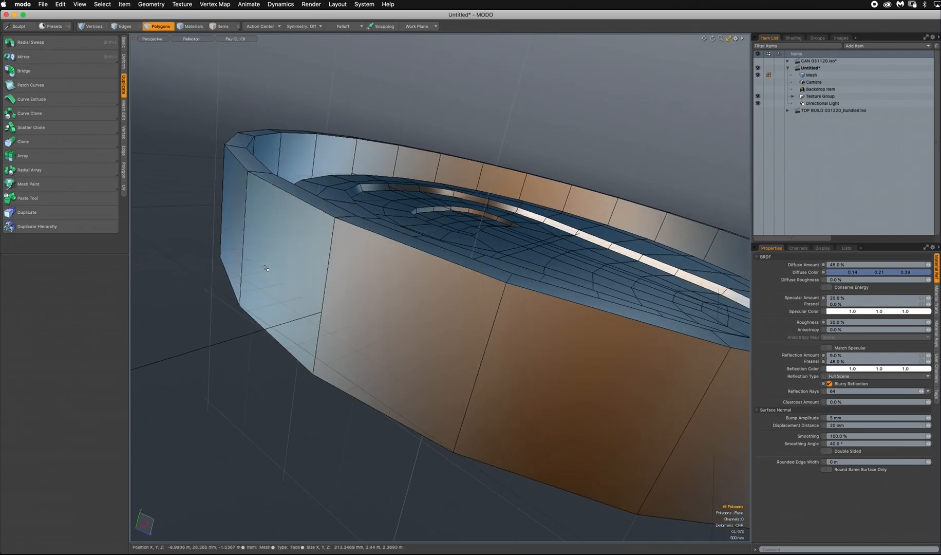
drag(266, 268, 374, 314)
key(alt+c)
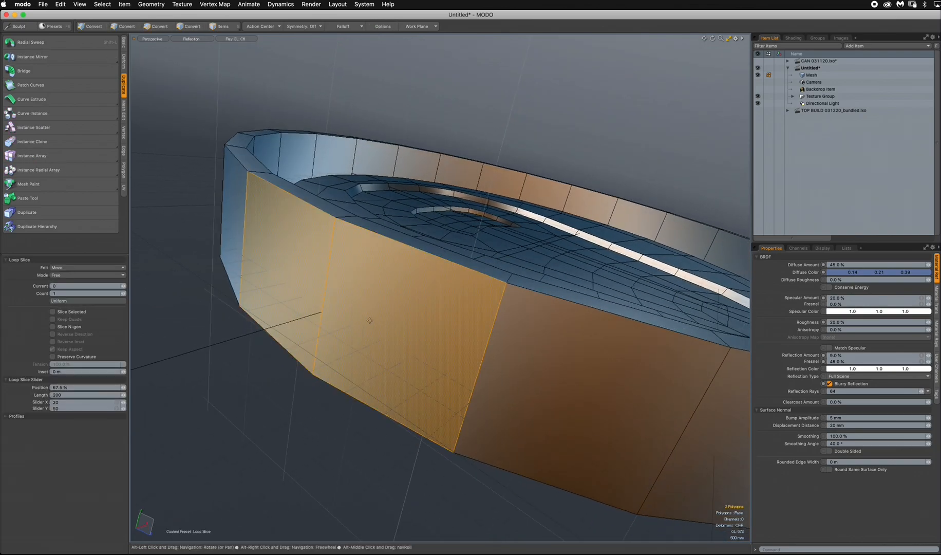
click(329, 300)
drag(216, 162, 217, 162)
drag(198, 61, 180, 57)
click(167, 28)
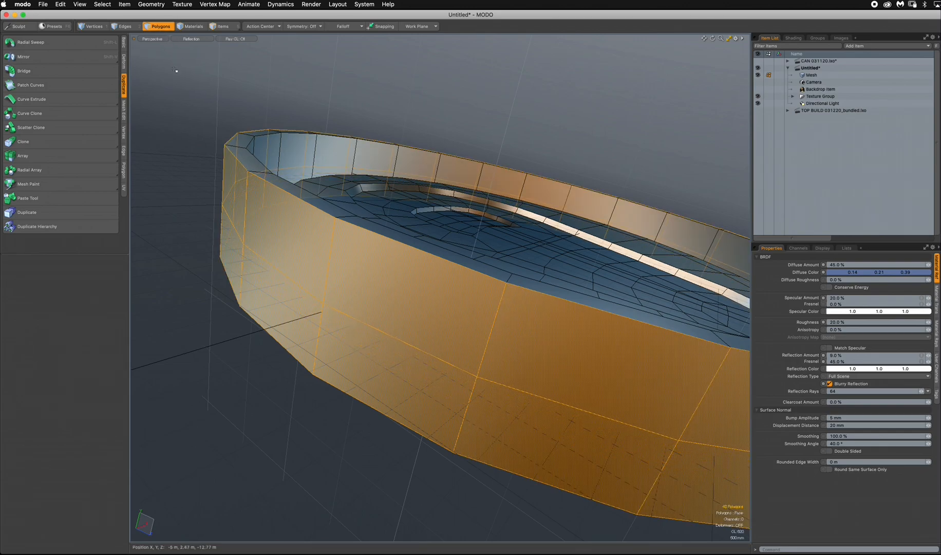
click(178, 72)
alt+drag(216, 149, 301, 191)
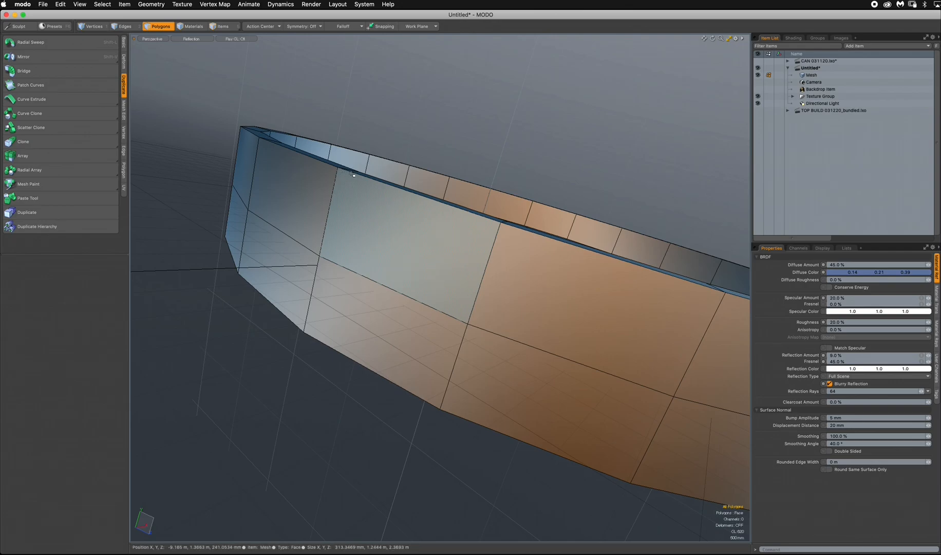
Step: Loop-slice the upper band of the outer wall with one cut at 75.5%, near the lip, and clear the selection
alt+drag(353, 175, 256, 226)
alt+drag(313, 258, 461, 235)
drag(323, 220, 297, 198)
key(alt+c)
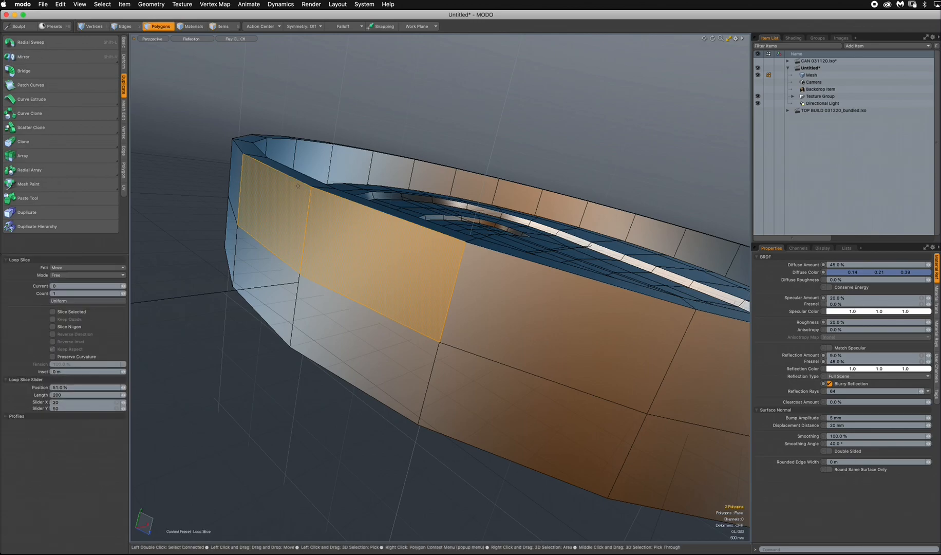
click(347, 267)
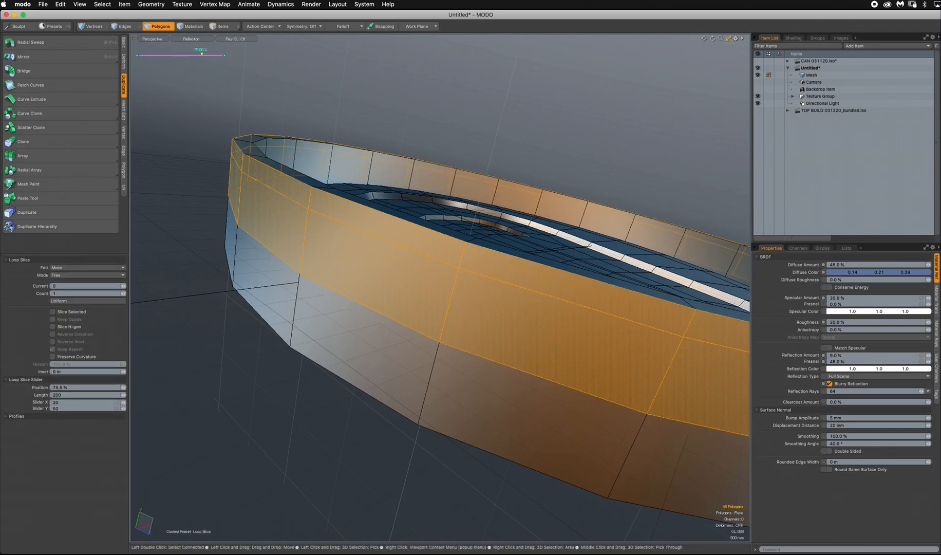
alt+drag(461, 254, 392, 290)
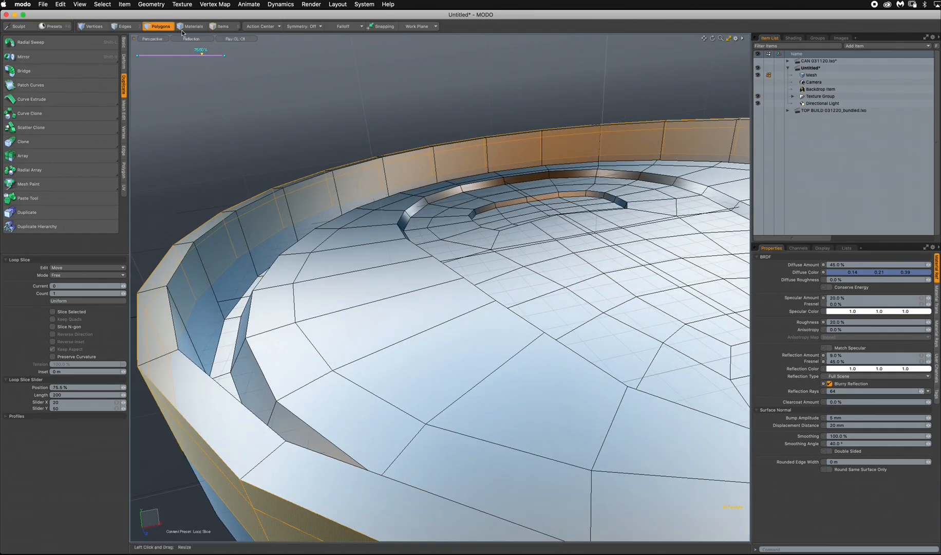
key(space)
click(184, 52)
Step: Loop-slice the rim's inner wall with one cut at about 25.5%, and check the lid with subdivision smoothing
drag(219, 256, 257, 206)
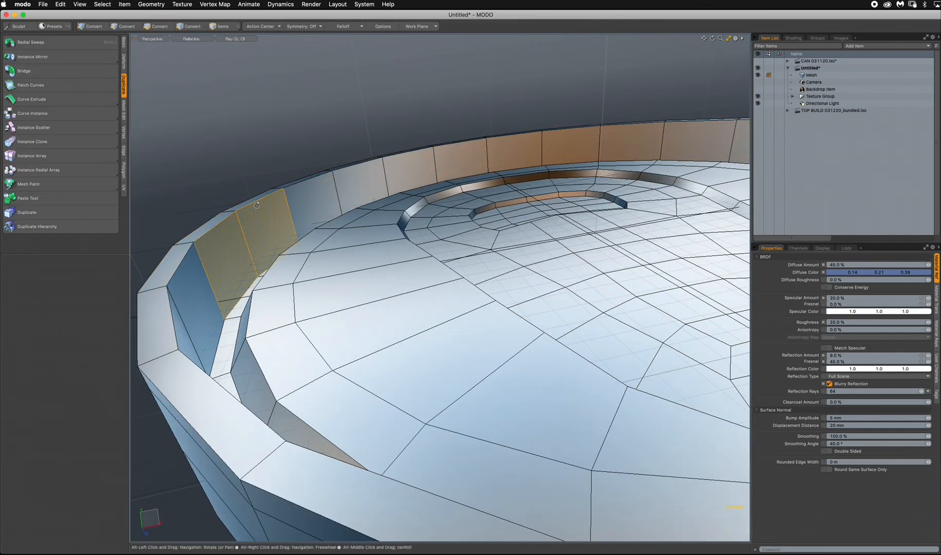
key(alt+c)
click(241, 243)
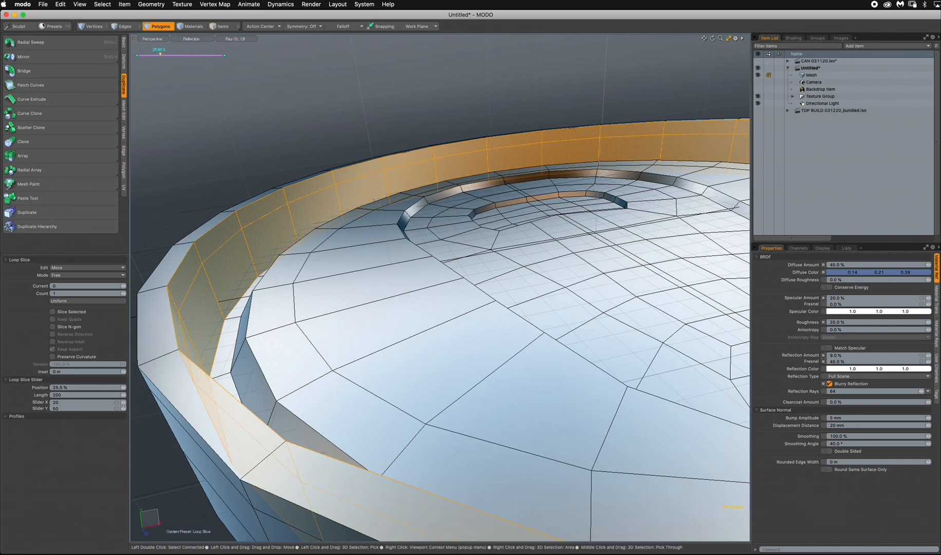
key(q)
click(201, 71)
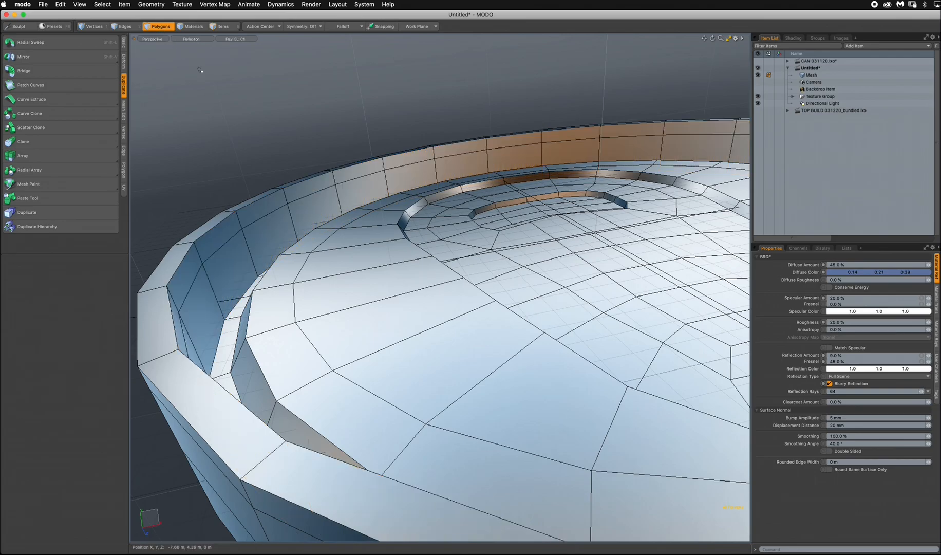
alt+drag(421, 298, 309, 362)
key(Tab)
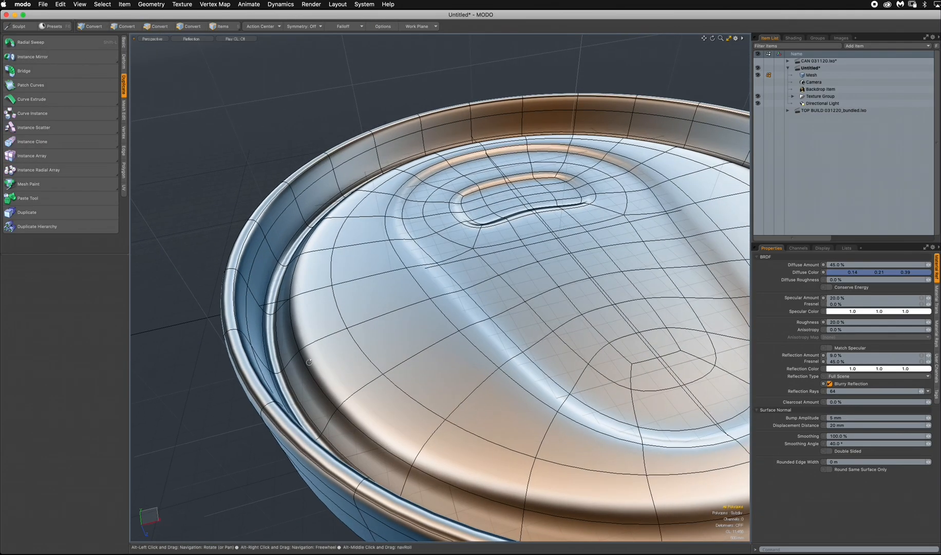
alt+drag(389, 337, 424, 289)
key(Tab)
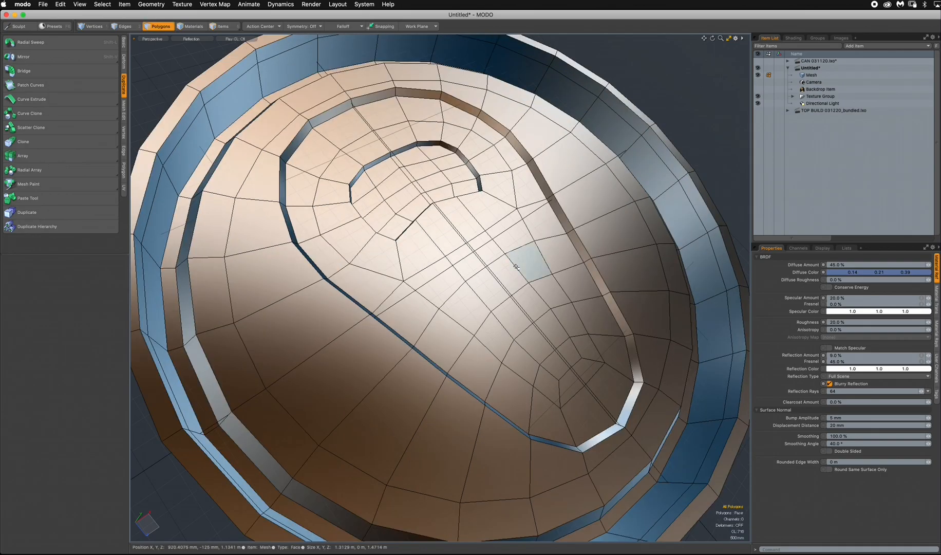
Step: Bevel the large tapered recess's upper edge loop with a 140 mm inset and round level 1
alt+drag(525, 323, 320, 326)
scroll(339, 302, up, 3)
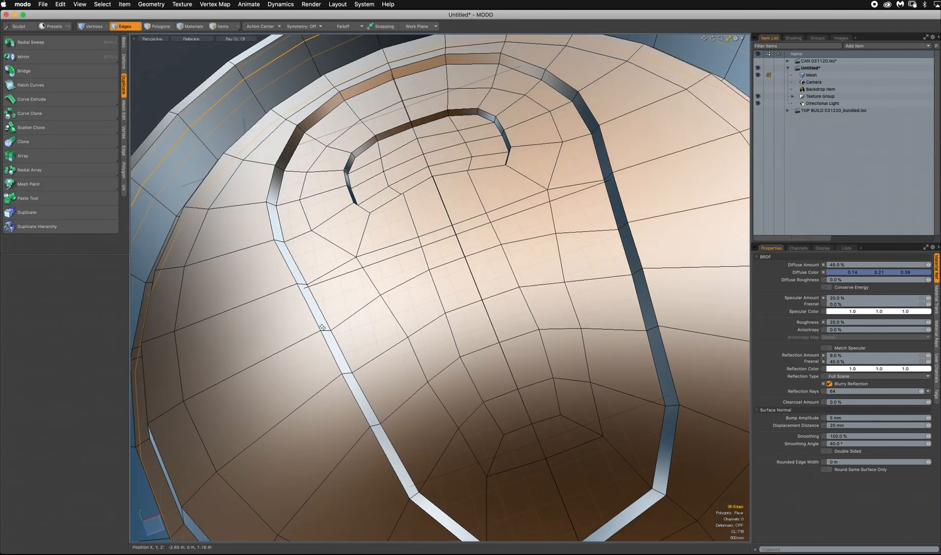
alt+drag(403, 328, 401, 295)
key(b)
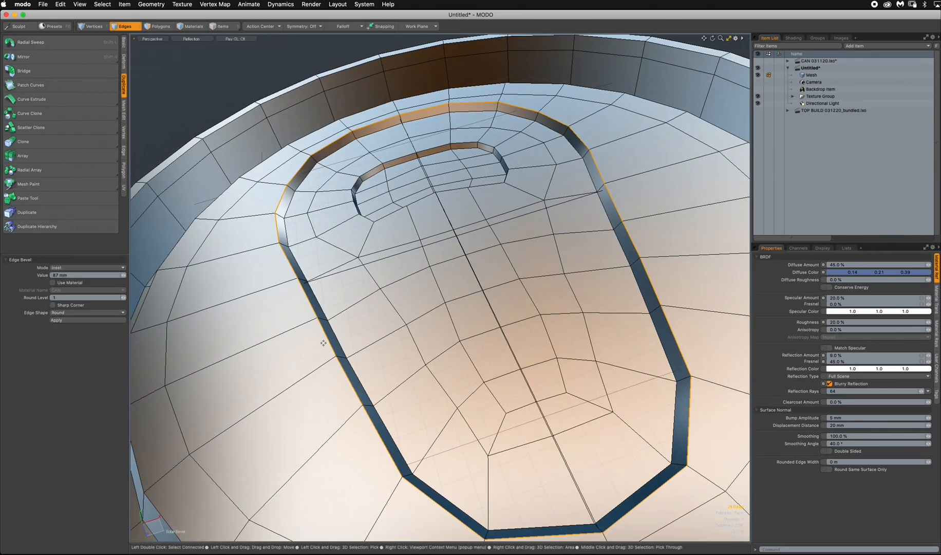
drag(323, 343, 345, 343)
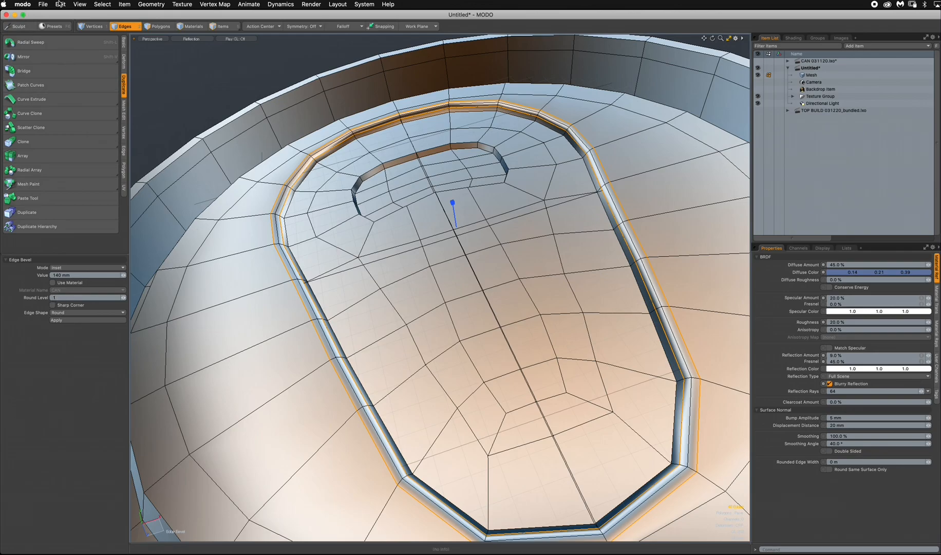
key(space)
click(162, 55)
Step: Delete the extra bevel edge loop on the tapered recess's upper wall and check the lid with subdivision smoothing
alt+drag(374, 284, 326, 302)
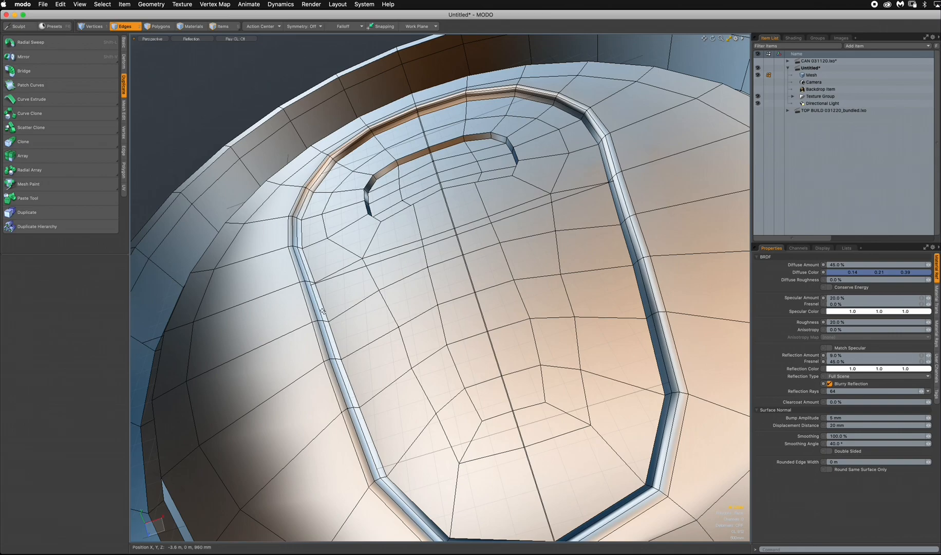
double_click(321, 314)
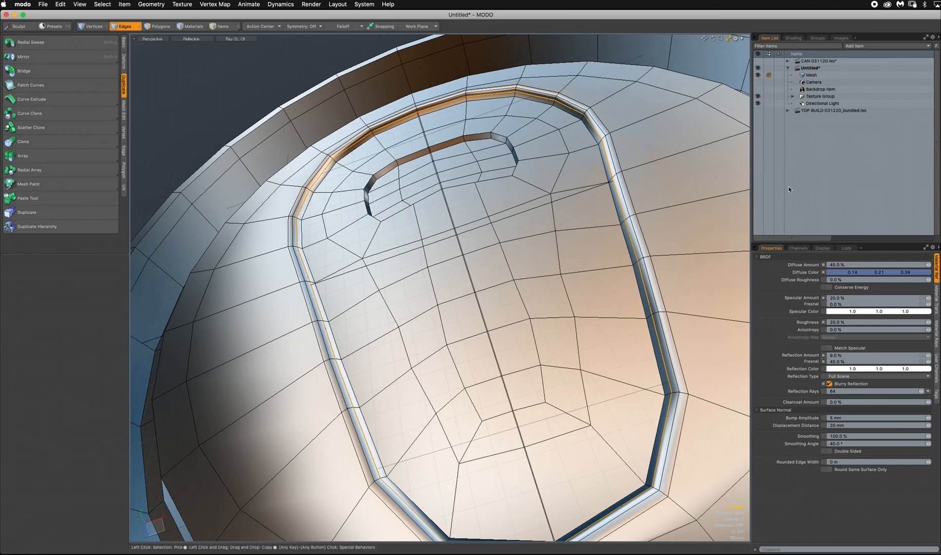
key(BackSpace)
mouse_move(351, 345)
alt+mouse_down()
mouse_move(524, 315)
mouse_move(479, 311)
mouse_move(432, 357)
mouse_move(403, 403)
mouse_move(355, 341)
mouse_move(334, 348)
alt+mouse_up()
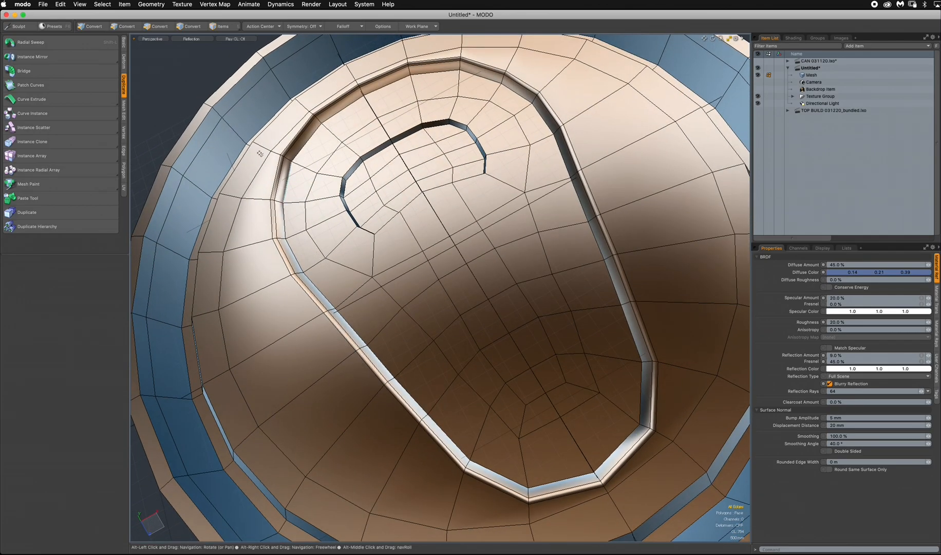
click(158, 30)
key(Tab)
mouse_move(330, 238)
alt+mouse_down()
mouse_move(329, 281)
mouse_move(349, 333)
alt+mouse_up()
alt+drag(428, 424, 539, 413)
key(Tab)
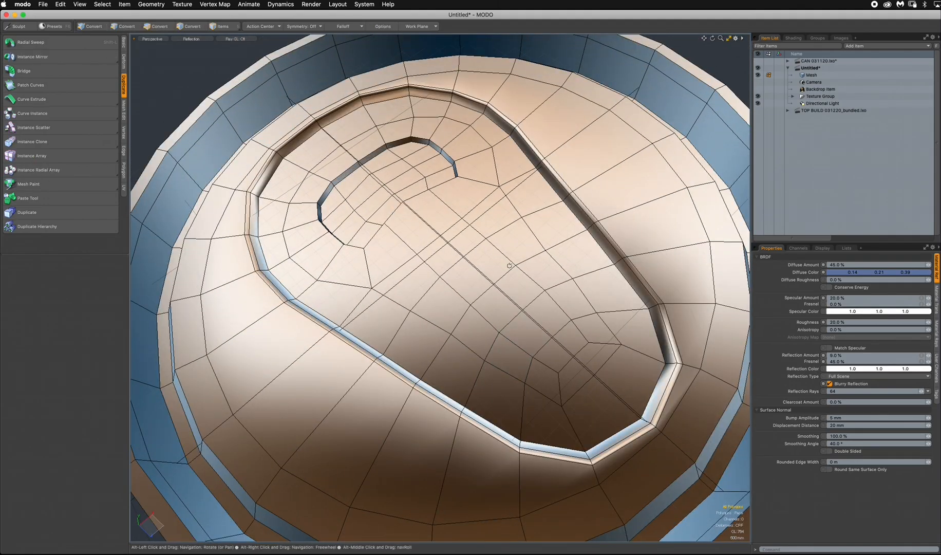
Step: Bevel the tapered recess's bottom edge loop with a 94 mm inset and round level 1
alt+drag(514, 369, 528, 239)
scroll(516, 222, up, 5)
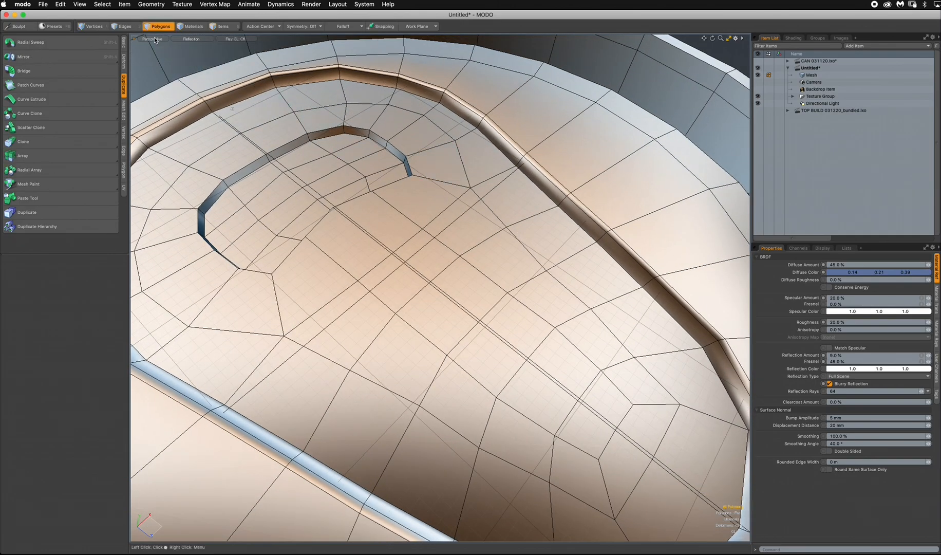
key(2)
double_click(537, 187)
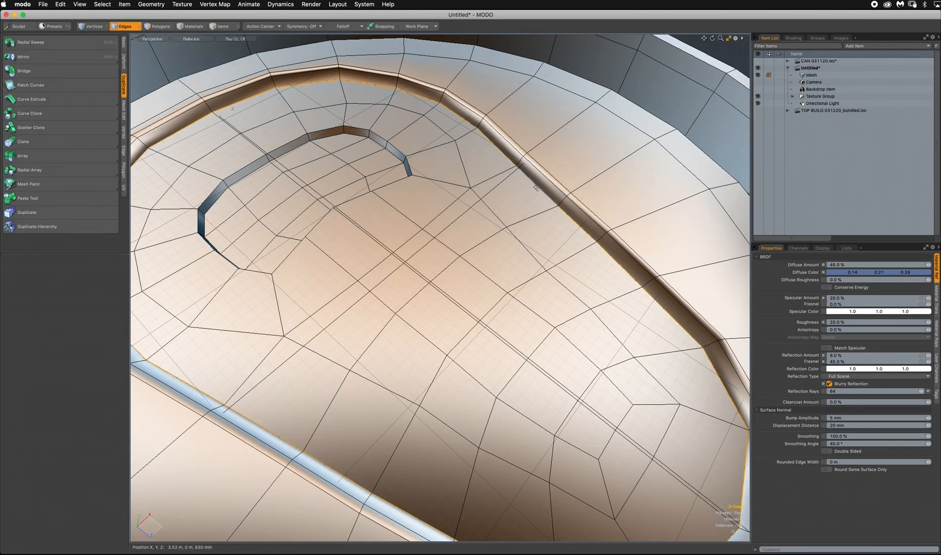
key(b)
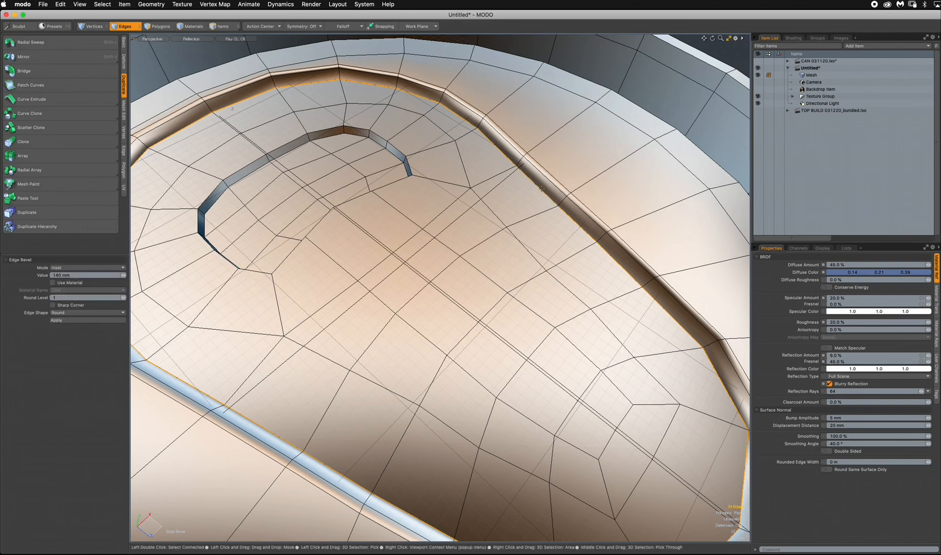
mouse_move(537, 187)
mouse_down()
mouse_move(556, 187)
mouse_move(549, 177)
mouse_up()
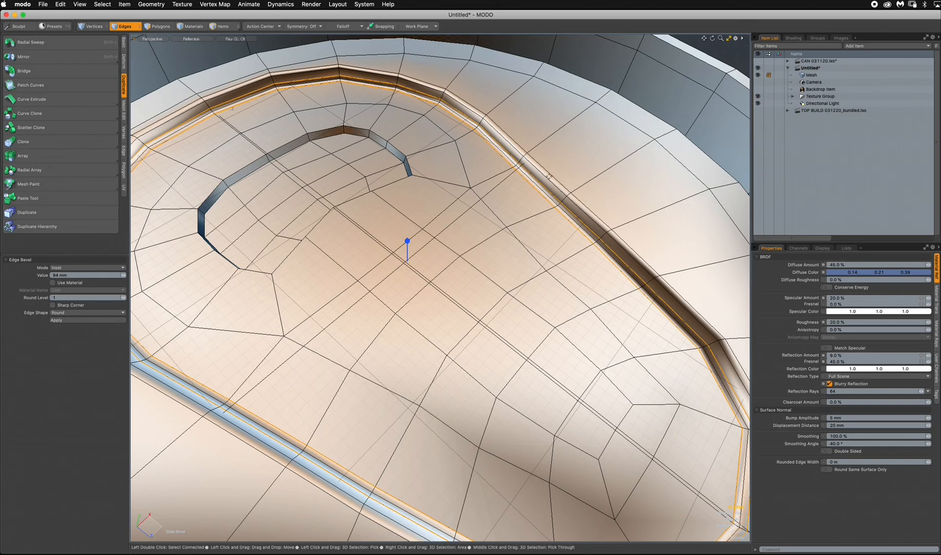
click(118, 31)
click(119, 31)
Step: Remove the extra bevel edge loop on the tapered recess's lower wall and check the lid with subdivision smoothing
alt+drag(501, 178, 503, 150)
double_click(503, 149)
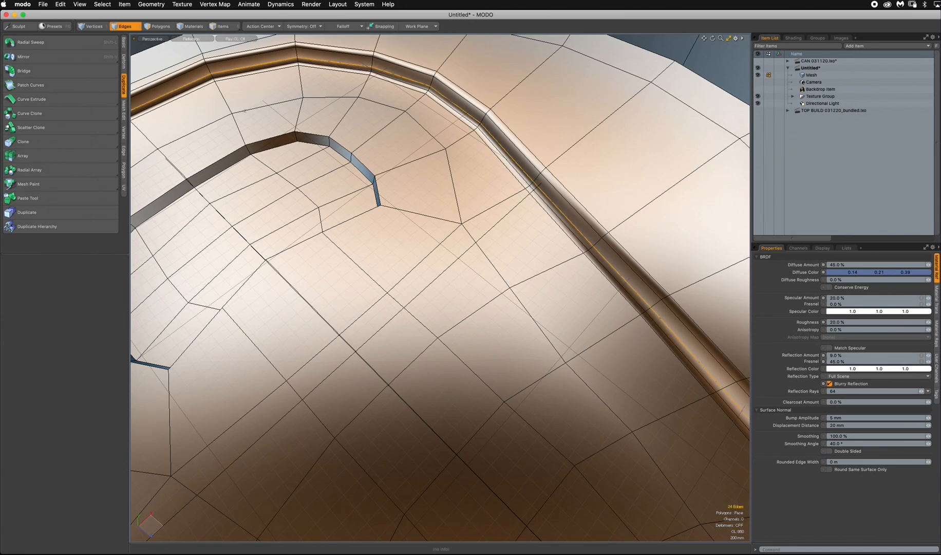
alt+drag(483, 231, 527, 239)
key(shift+Tab)
drag(940, 104, 298, 55)
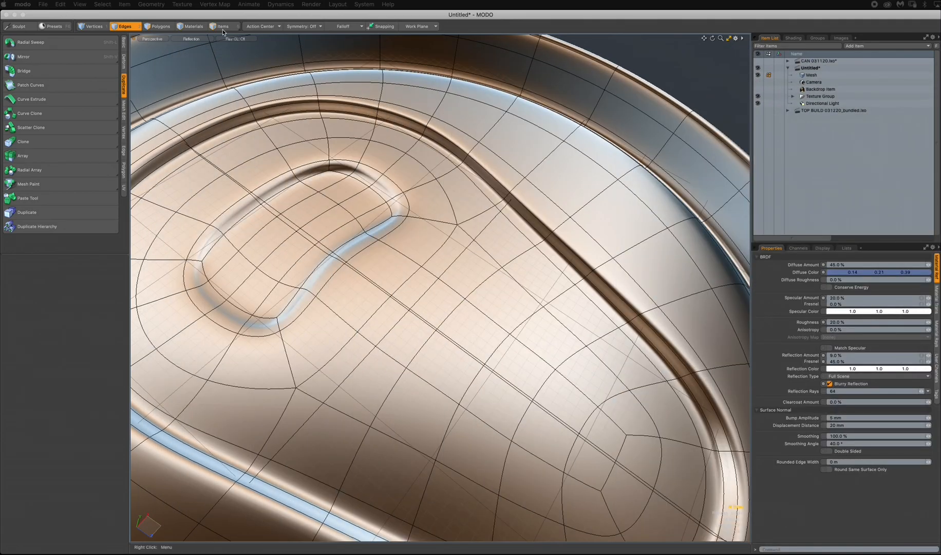
key(3)
alt+drag(540, 249, 495, 234)
key(Tab)
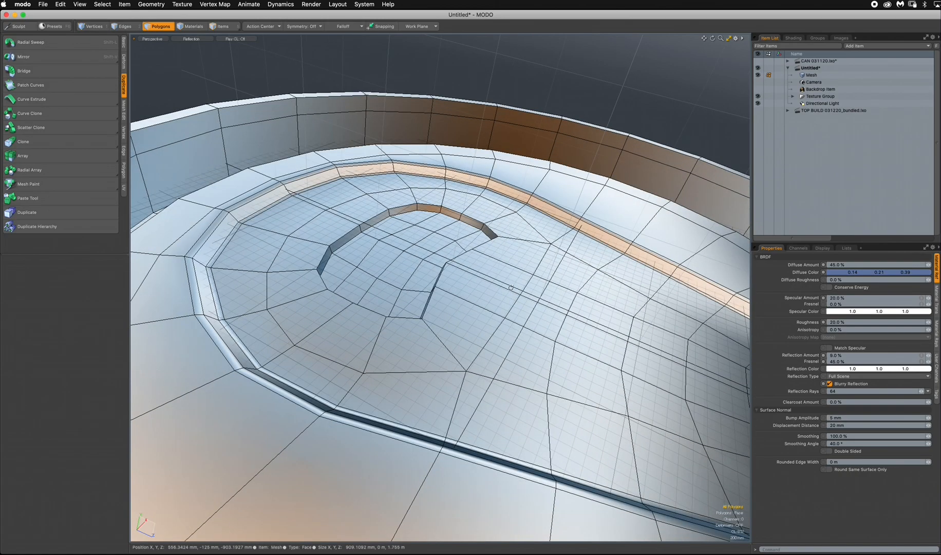
Step: Bevel the crescent indentation's upper edge loop with an 81 mm inset and delete the extra loop on its wall
alt+drag(408, 232, 378, 276)
scroll(378, 276, up, 5)
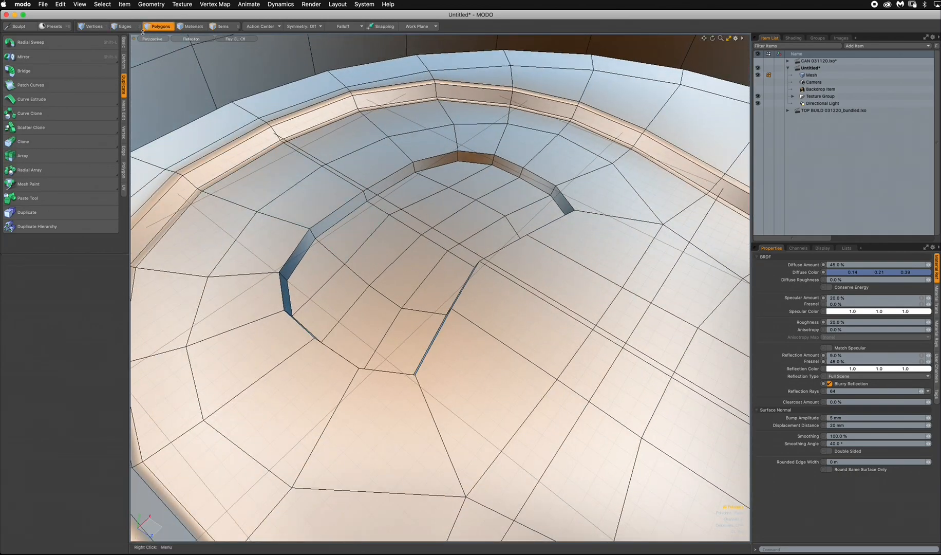
key(2)
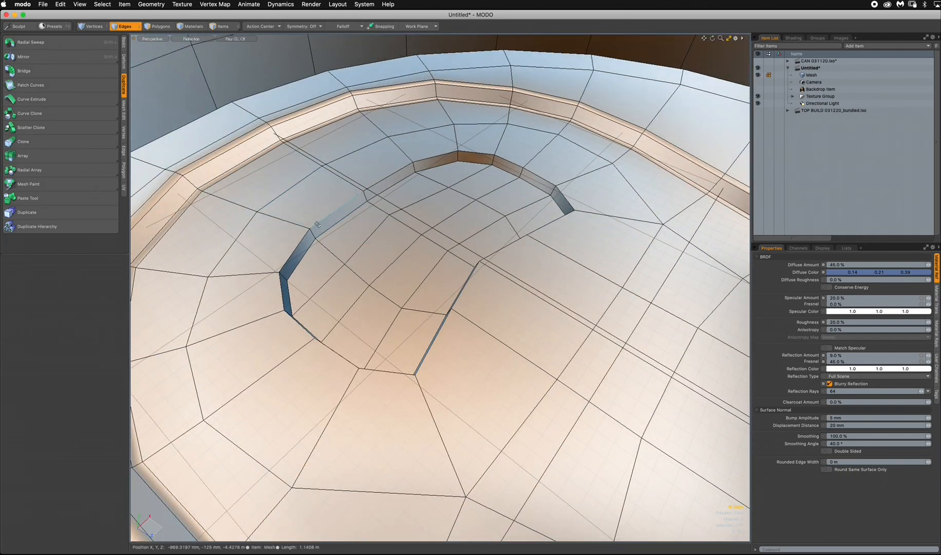
double_click(319, 224)
key(b)
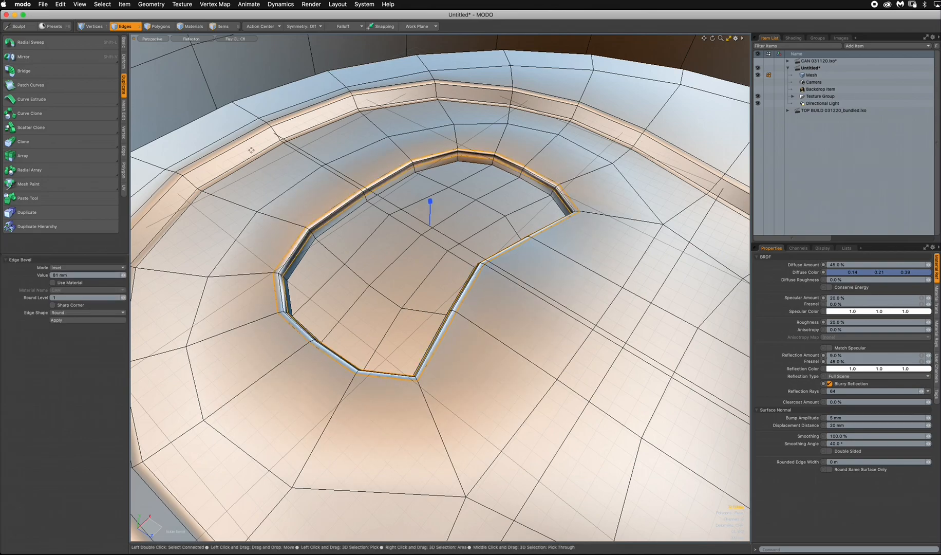
click(125, 28)
click(324, 260)
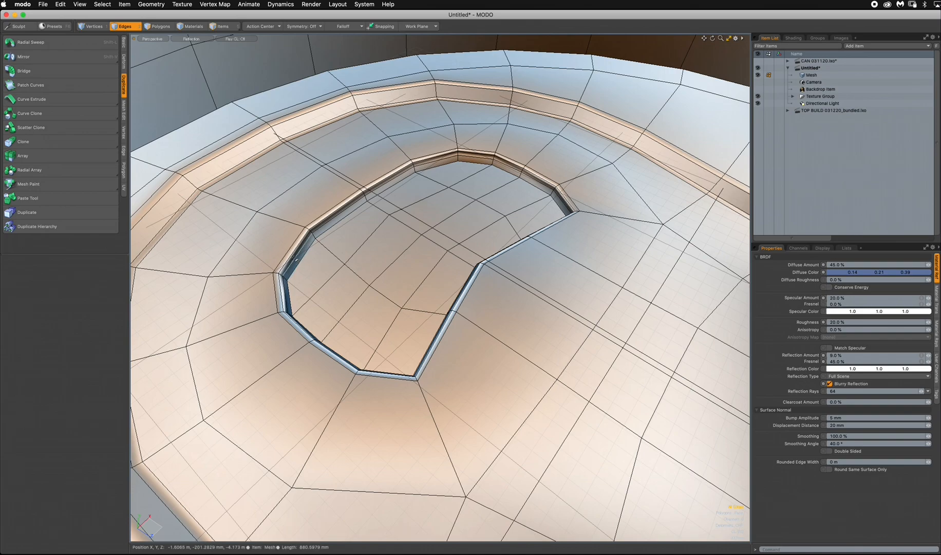
double_click(300, 254)
key(BackSpace)
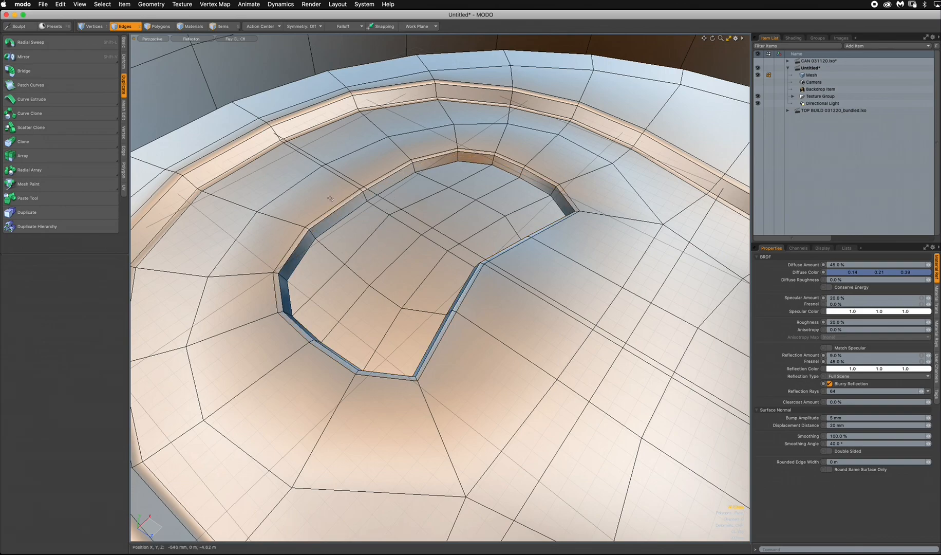
Step: Bevel the crescent indentation's bottom edge loop, remove the extra loop, and check the crescent with subdivision smoothing
double_click(306, 251)
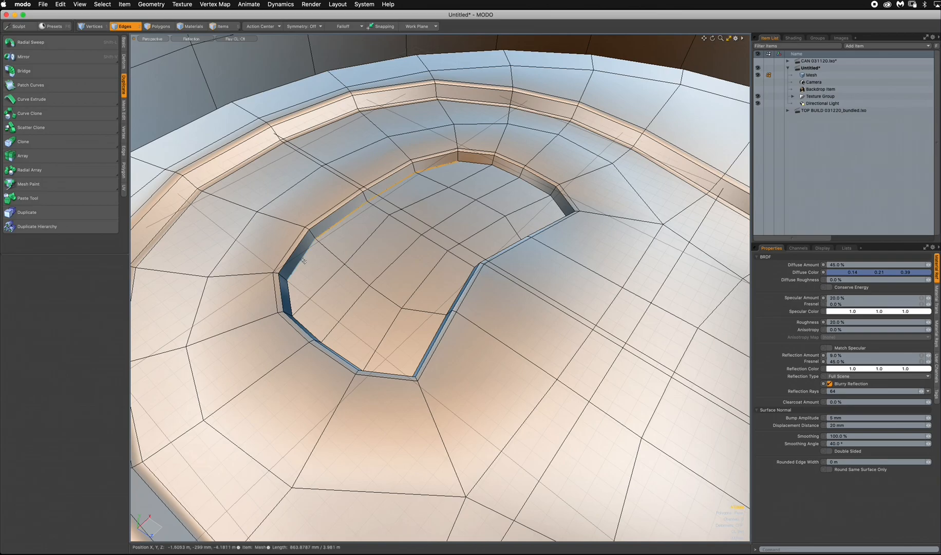
alt+drag(357, 264, 506, 405)
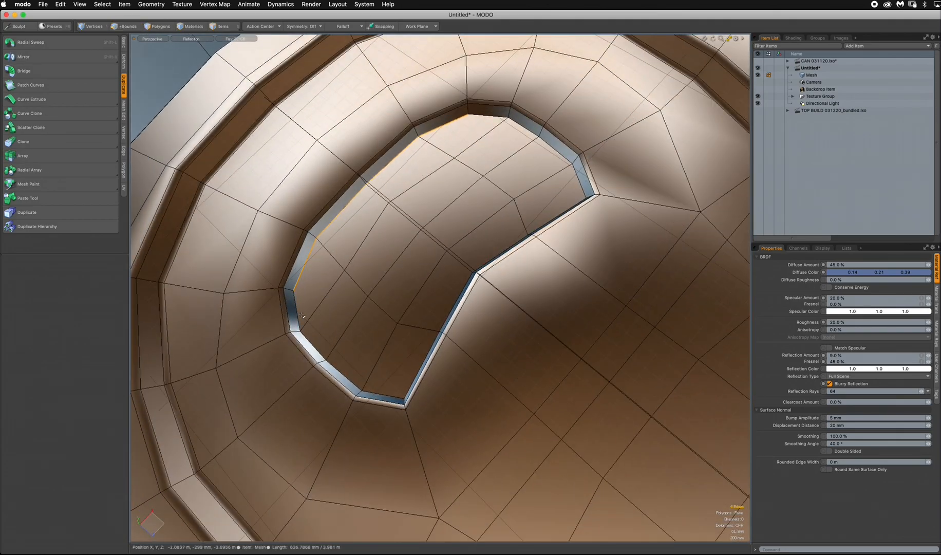
click(155, 112)
key(Tab)
alt+drag(298, 216, 288, 159)
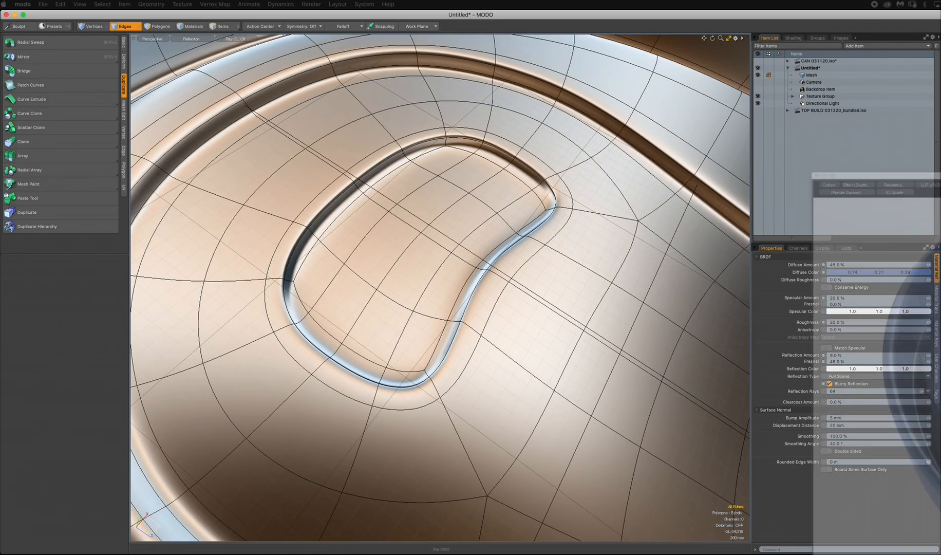
Step: Check the crescent indentation in the render preview and switch the lid's subdivision smoothing off
drag(940, 176, 382, 85)
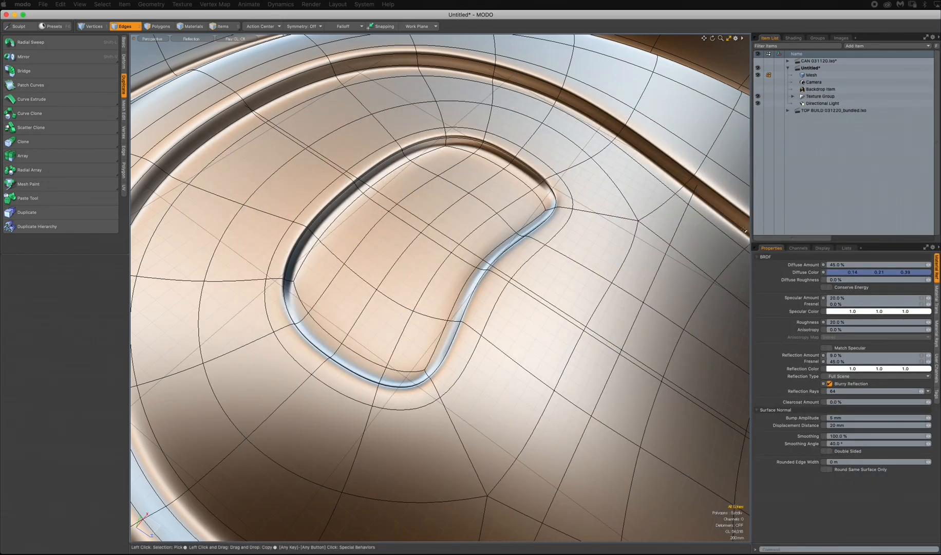
ctrl+alt+drag(455, 246, 412, 277)
key(Tab)
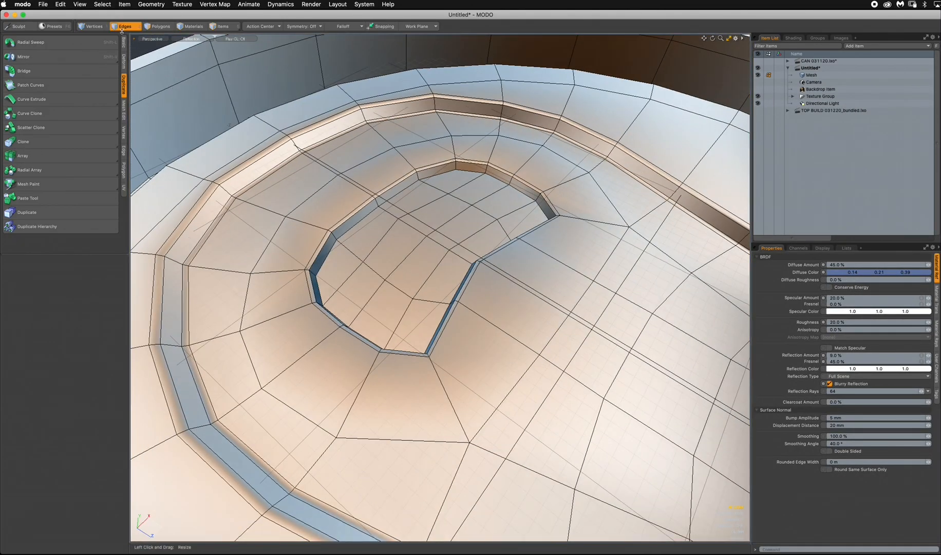
Step: Bevel the crescent indentation's floor polygons as a group with a 176 mm inset and -2 mm shift
double_click(306, 262)
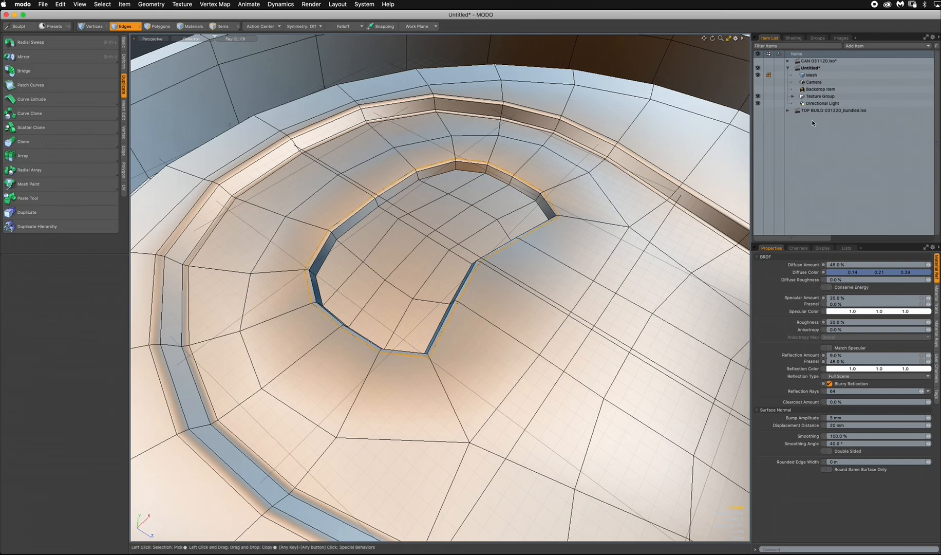
click(159, 27)
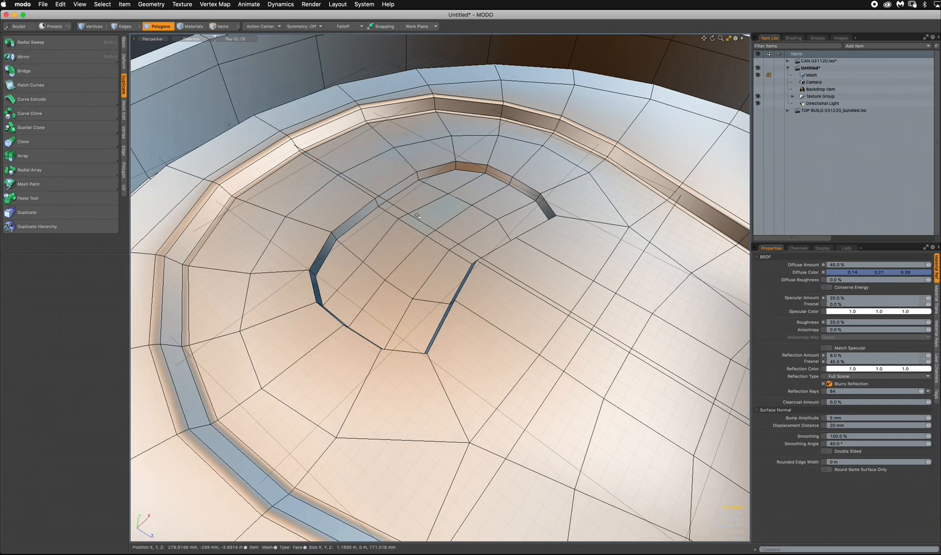
alt+drag(417, 216, 437, 287)
mouse_move(523, 171)
mouse_down()
mouse_move(469, 159)
mouse_move(365, 221)
mouse_move(352, 329)
mouse_move(426, 319)
mouse_move(396, 218)
mouse_move(469, 239)
mouse_move(523, 204)
mouse_up()
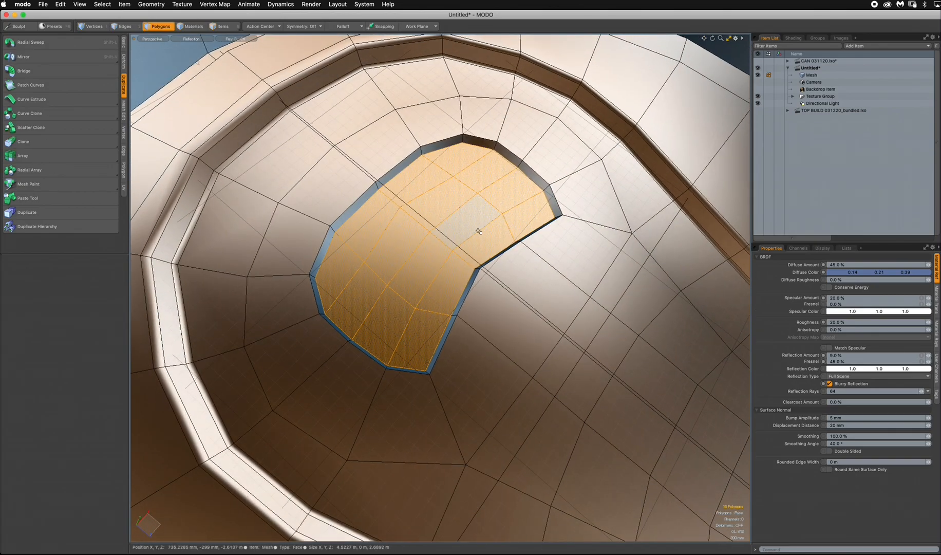
key(b)
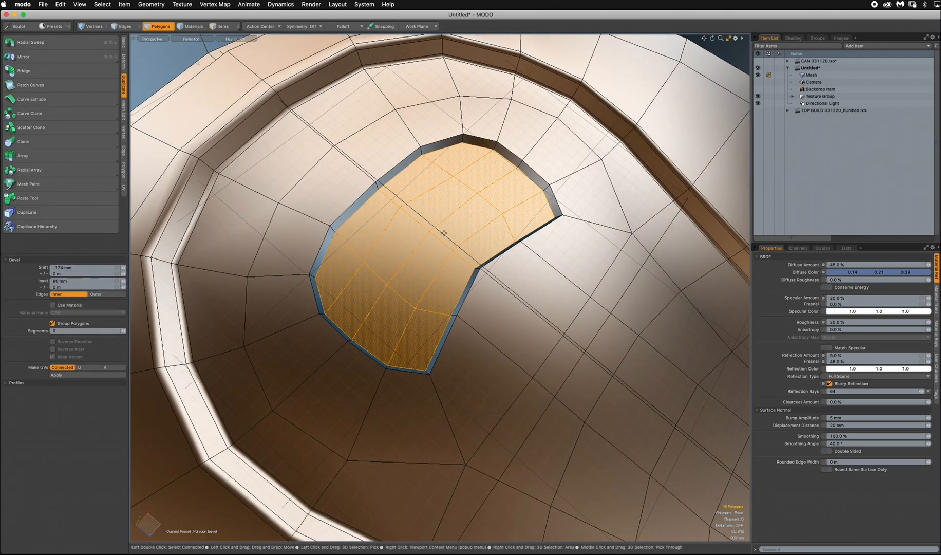
click(444, 233)
drag(460, 214, 477, 208)
alt+drag(442, 244, 385, 237)
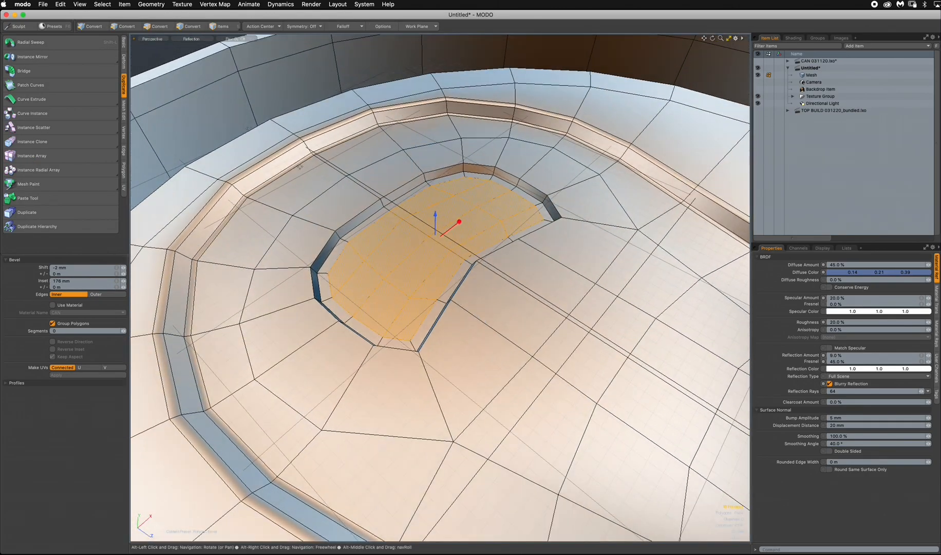
key(space)
key(Escape)
Step: Turn subdivision smoothing on and inspect the crescent indentation's softened edges in the render preview
key(Tab)
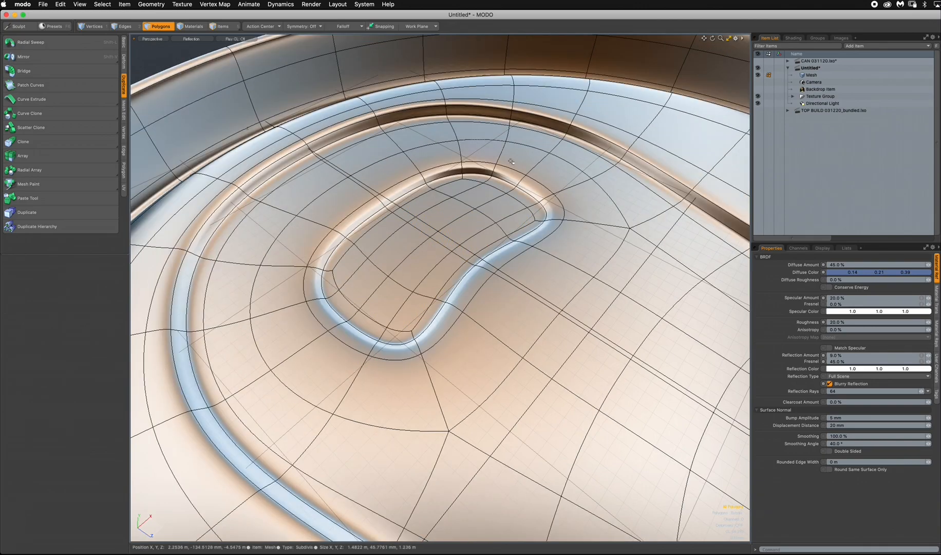
drag(940, 128, 274, 107)
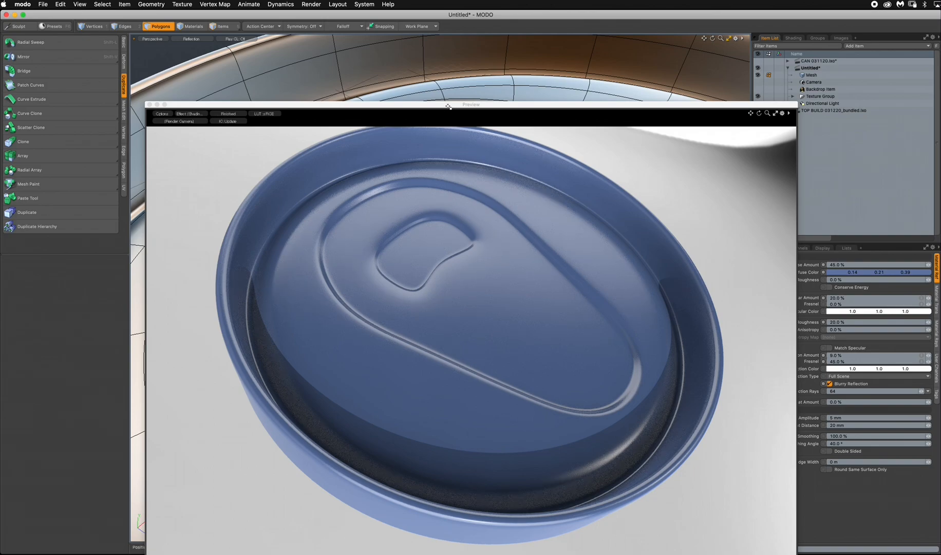
drag(448, 106, 940, 108)
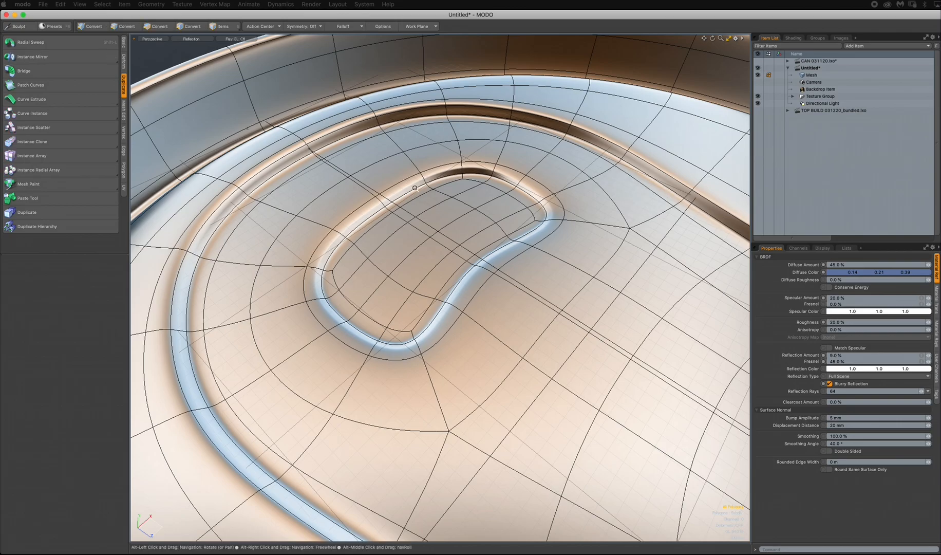
Step: Loop-slice the ring of polygons around the crescent indentation once at the 33.5% position, with subdivision smoothing off
scroll(415, 188, down, 3)
alt+drag(415, 188, 418, 255)
key(Tab)
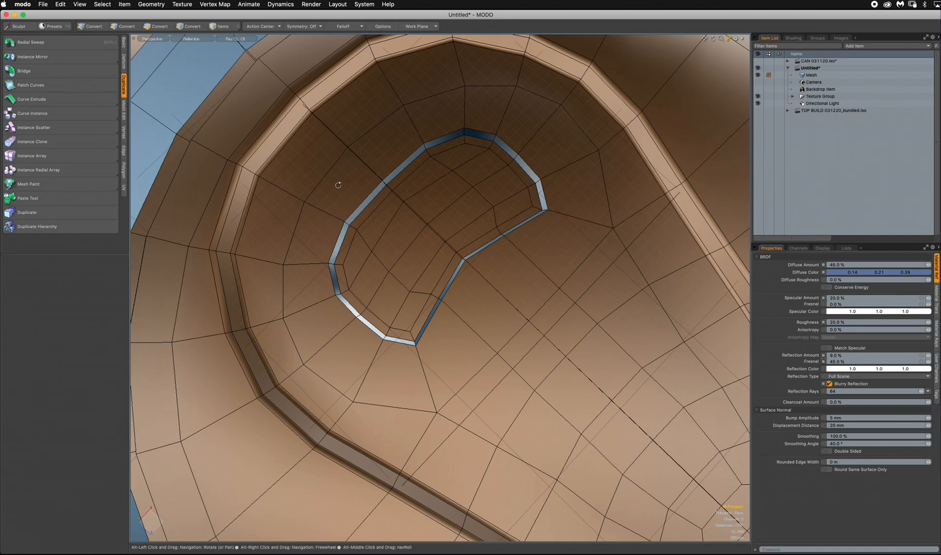
click(157, 26)
mouse_move(376, 180)
mouse_down()
mouse_move(308, 241)
mouse_move(327, 324)
mouse_move(324, 309)
mouse_up()
key(alt+c)
mouse_move(474, 280)
alt+mouse_down()
mouse_move(507, 211)
mouse_move(533, 212)
mouse_move(471, 309)
mouse_move(488, 309)
mouse_move(486, 290)
alt+mouse_up()
alt+drag(388, 280, 344, 280)
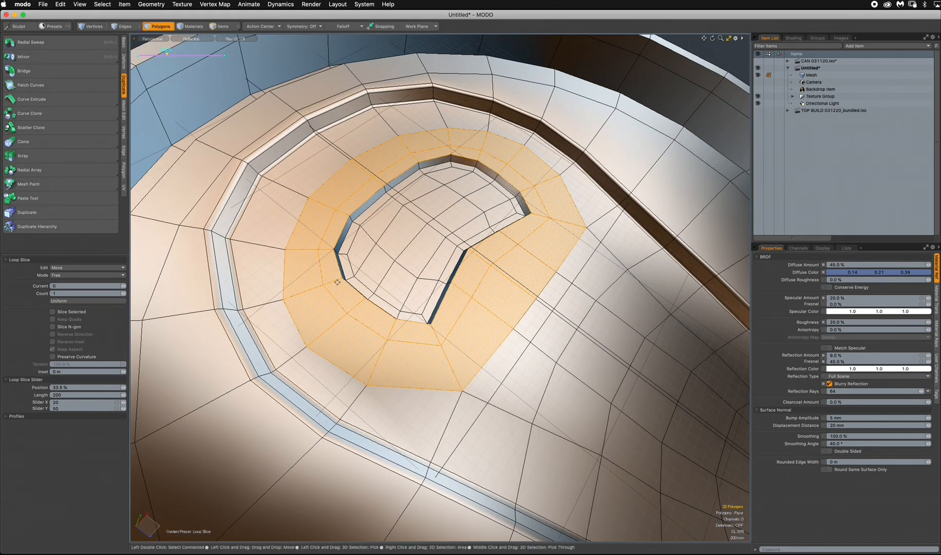
ctrl+alt+drag(430, 300, 423, 291)
key(q)
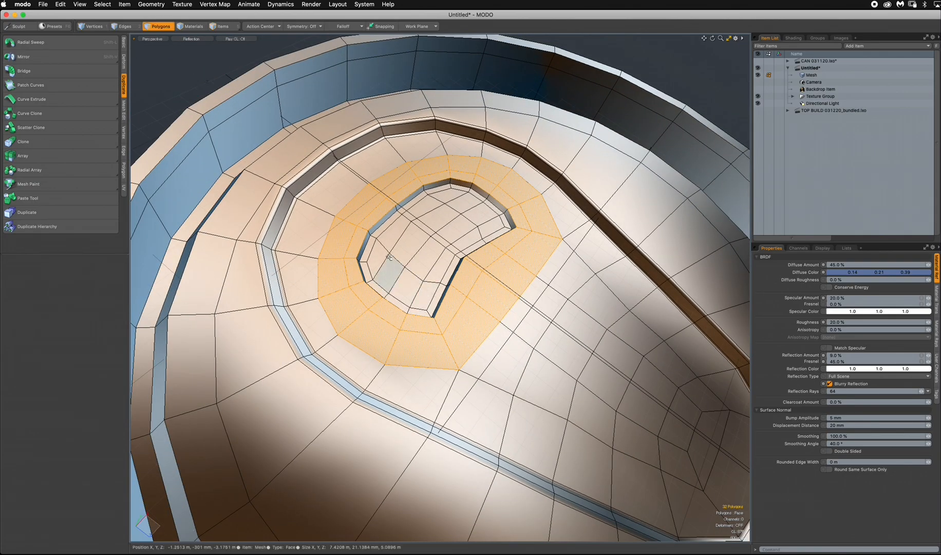
Step: Clear the polygon selection and examine the whole lid with subdivision smoothing and in the render preview
click(202, 69)
ctrl+alt+drag(555, 253, 540, 276)
key(Tab)
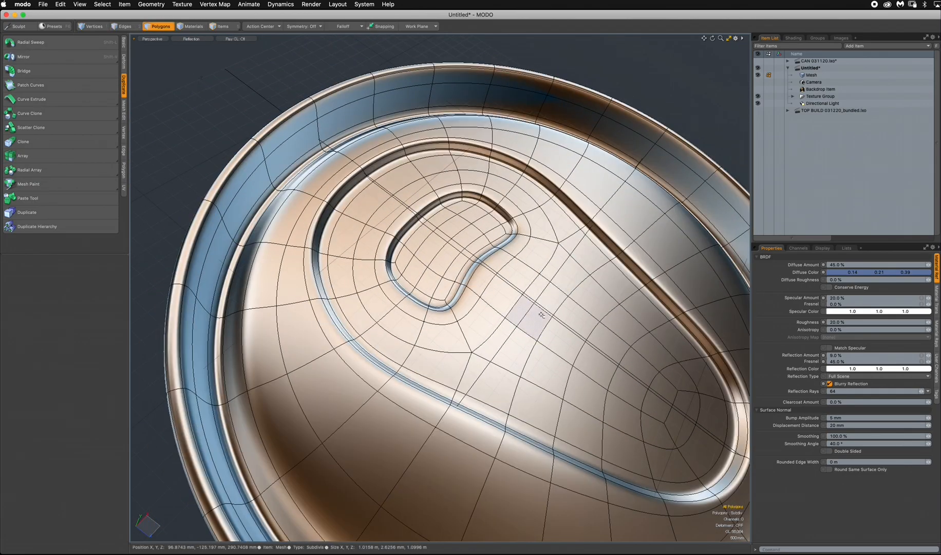
alt+drag(540, 315, 520, 248)
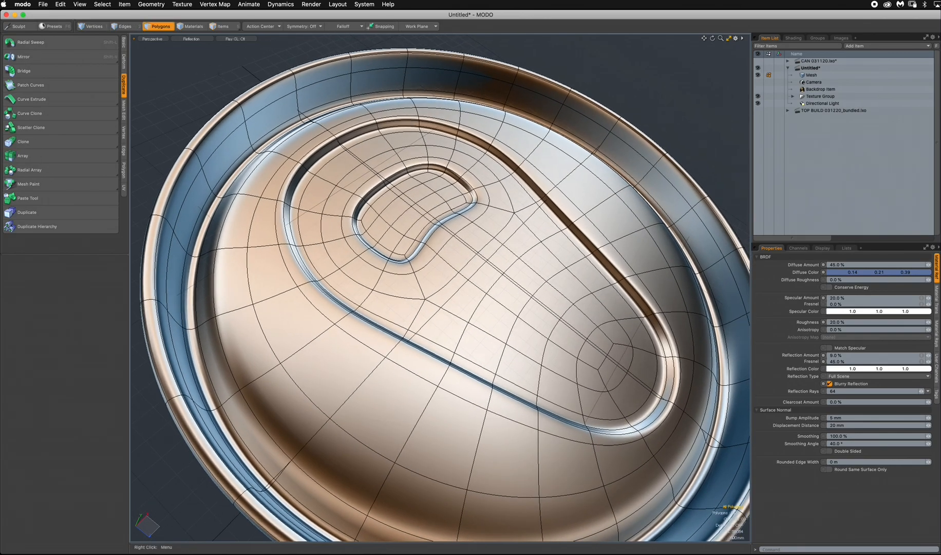
key(F9)
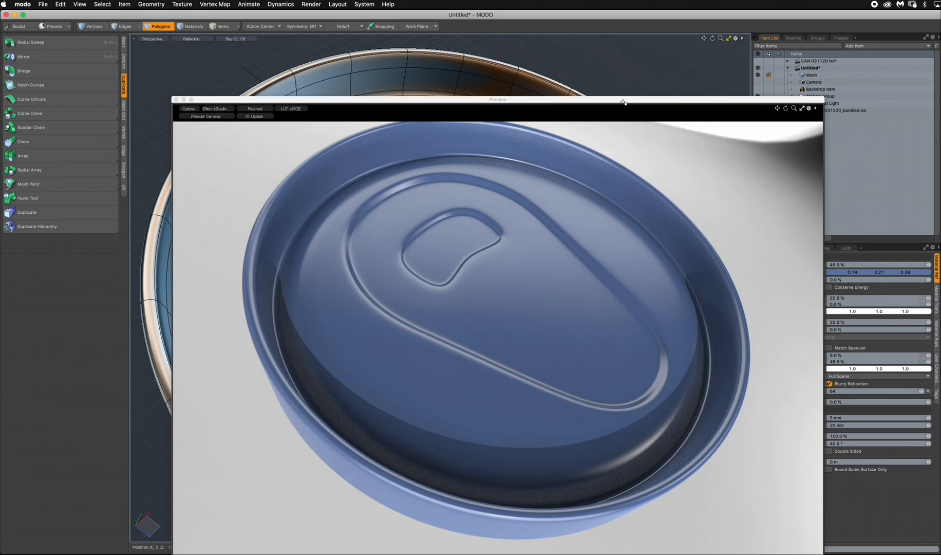
drag(623, 101, 613, 103)
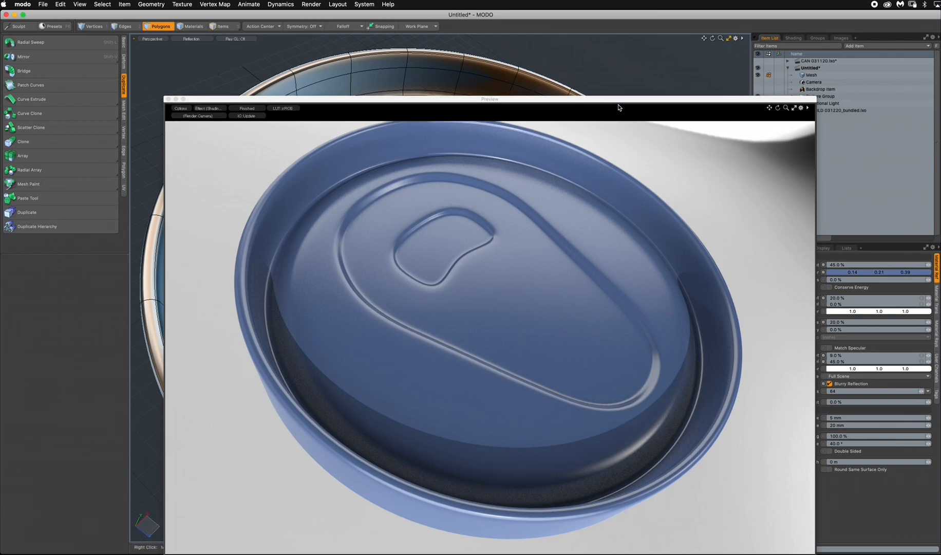
drag(618, 98, 611, 70)
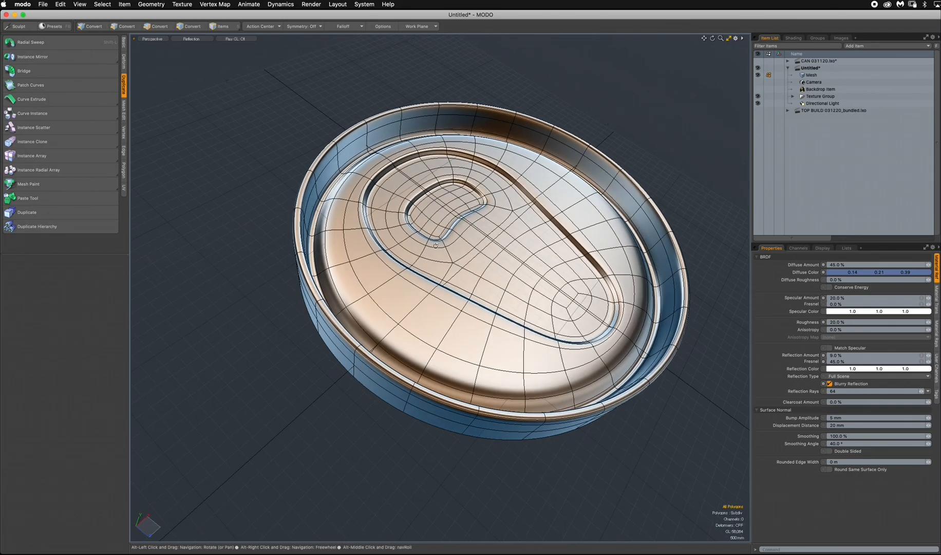
Step: In the front view, scale the outer wall's middle edge loop uniformly to 101.5%, and return to perspective
alt+drag(435, 245, 479, 250)
key(ctrl+space)
click(506, 245)
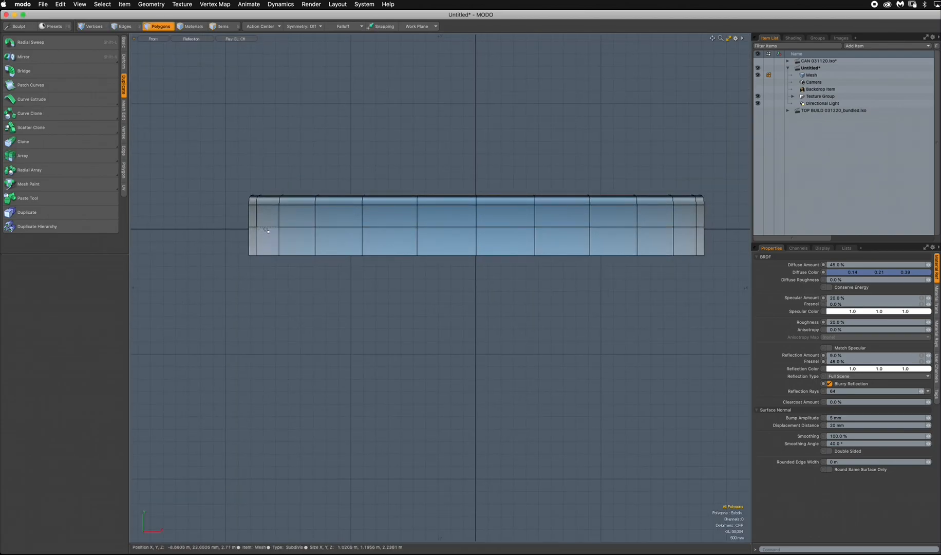
click(123, 26)
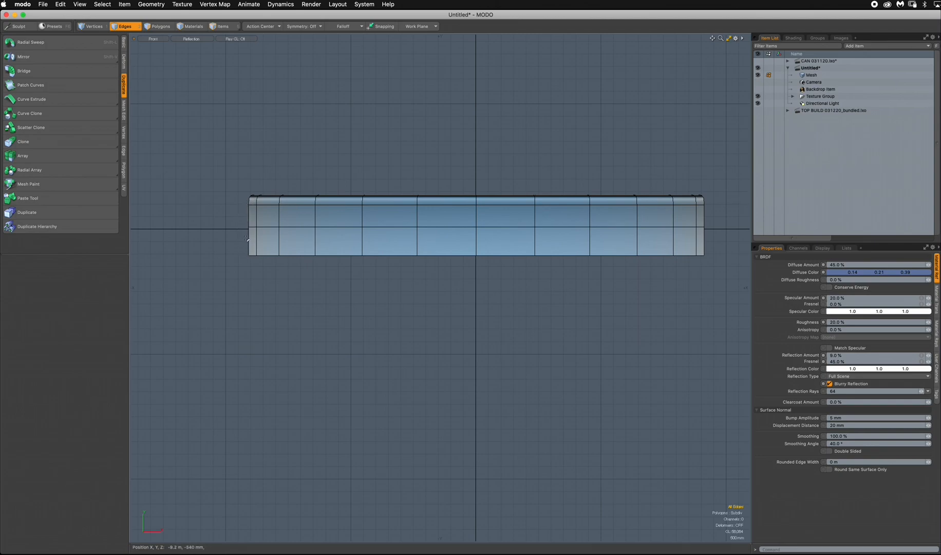
double_click(265, 226)
key(r)
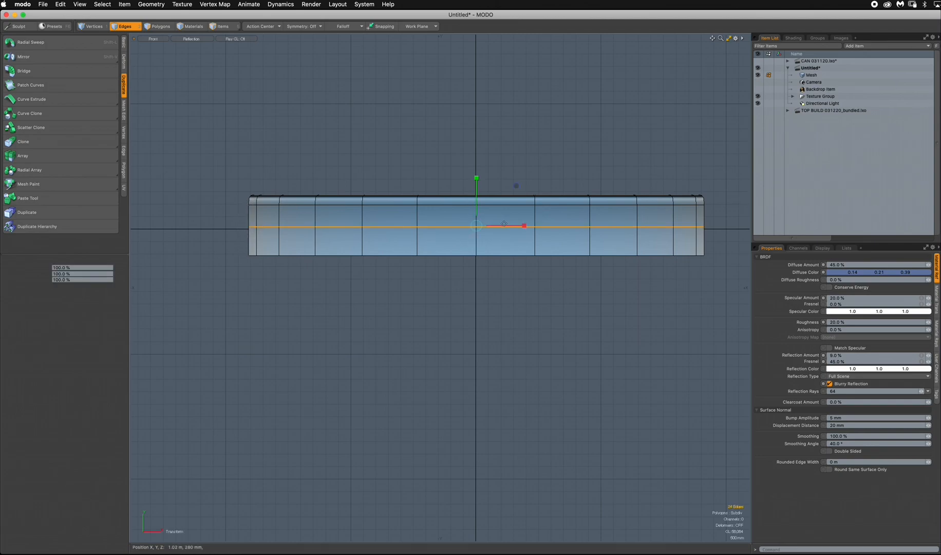
drag(504, 224, 510, 223)
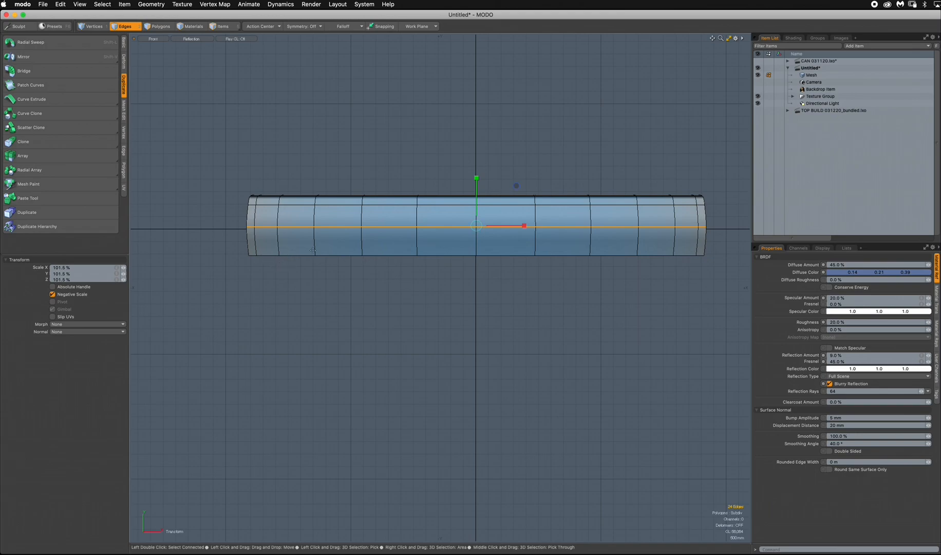
key(q)
click(391, 309)
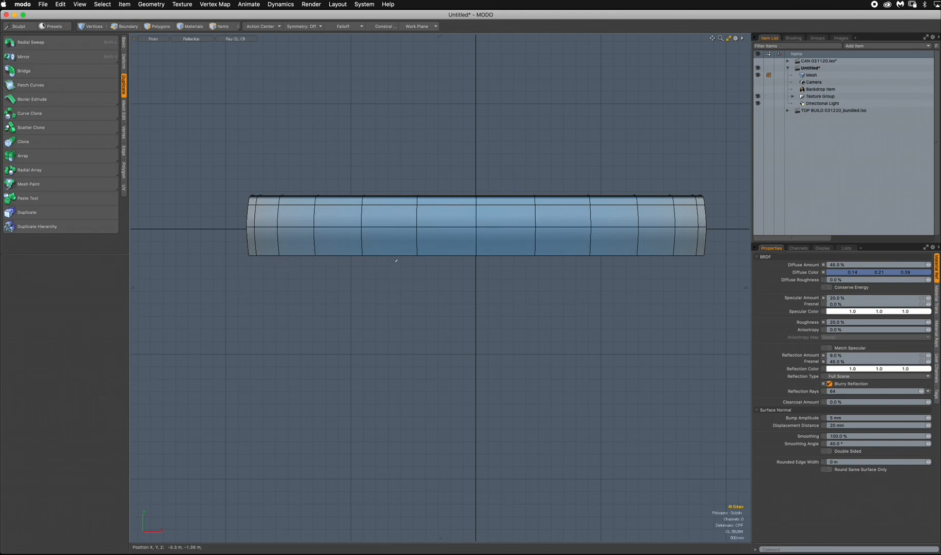
key(ctrl+space)
click(440, 182)
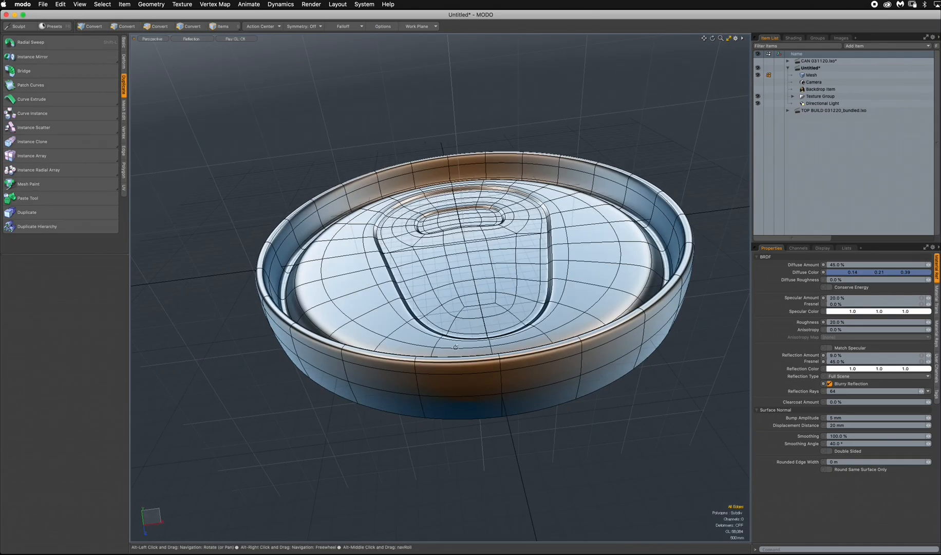
Step: Start saving the scene under a new name, creating a Desktop folder FIT 3D TRAINING 031320 with a MODEL subfolder
click(44, 4)
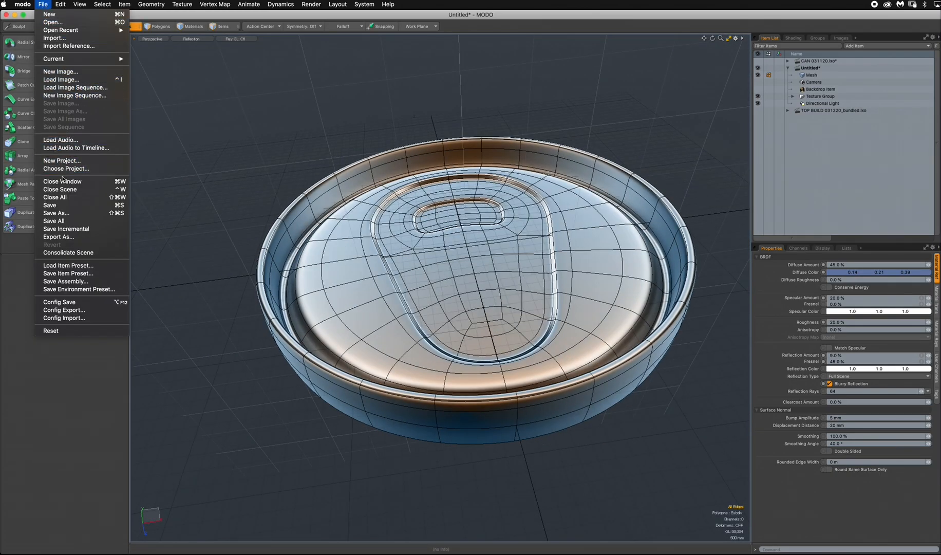
click(64, 212)
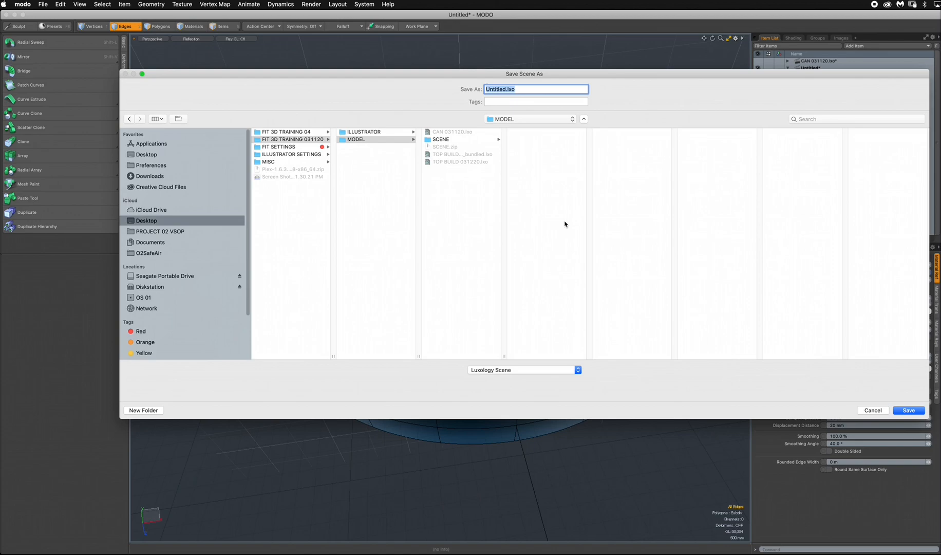
click(128, 223)
drag(335, 357, 413, 356)
click(142, 410)
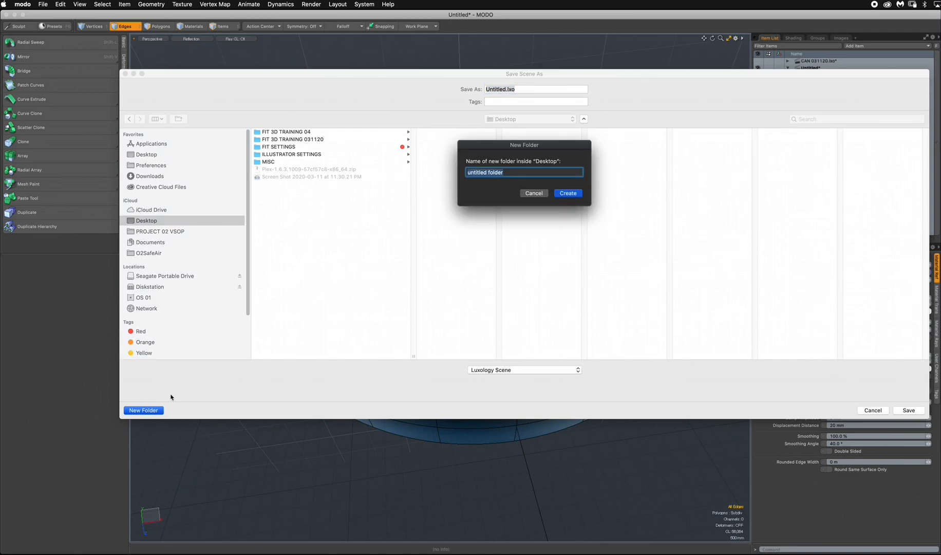
text(FIT 3D TRA)
text(031320)
click(574, 193)
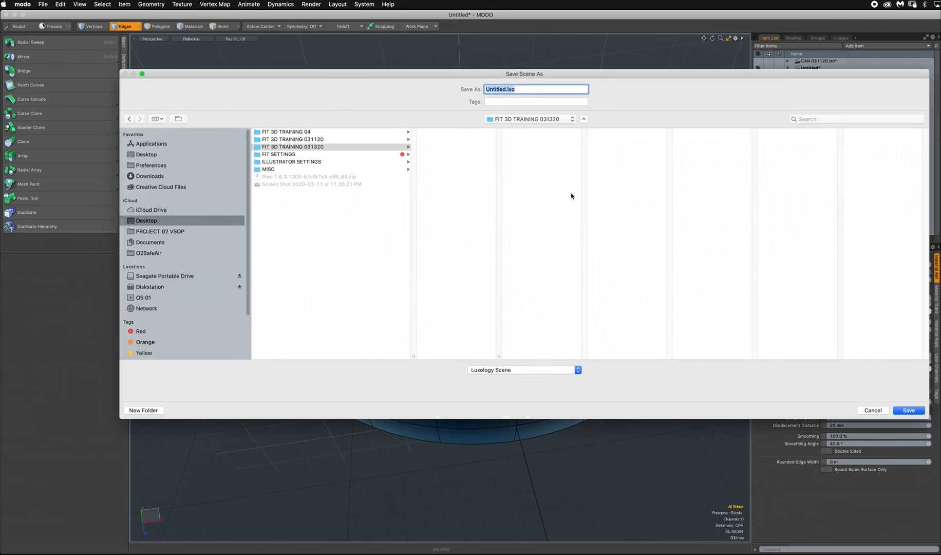
click(143, 410)
text(MODEL)
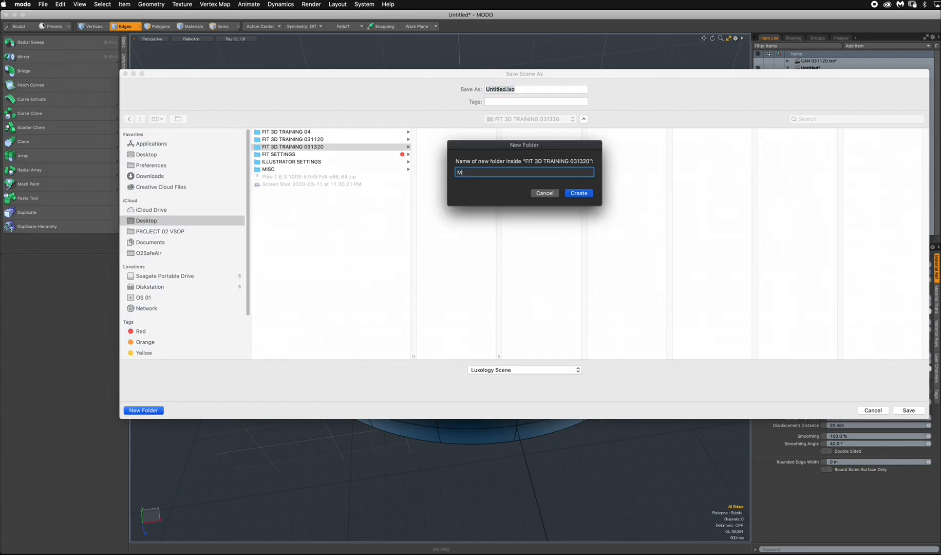
click(572, 193)
Step: Save the scene as LID 01 in the MODEL folder and consolidate it into a bundled copy
drag(506, 89, 476, 90)
text(LID)
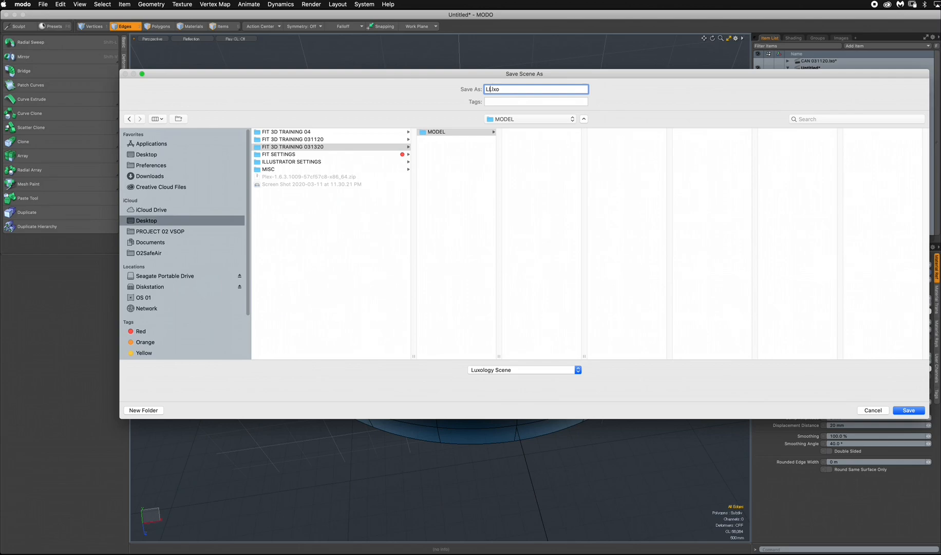
text( 01)
click(908, 411)
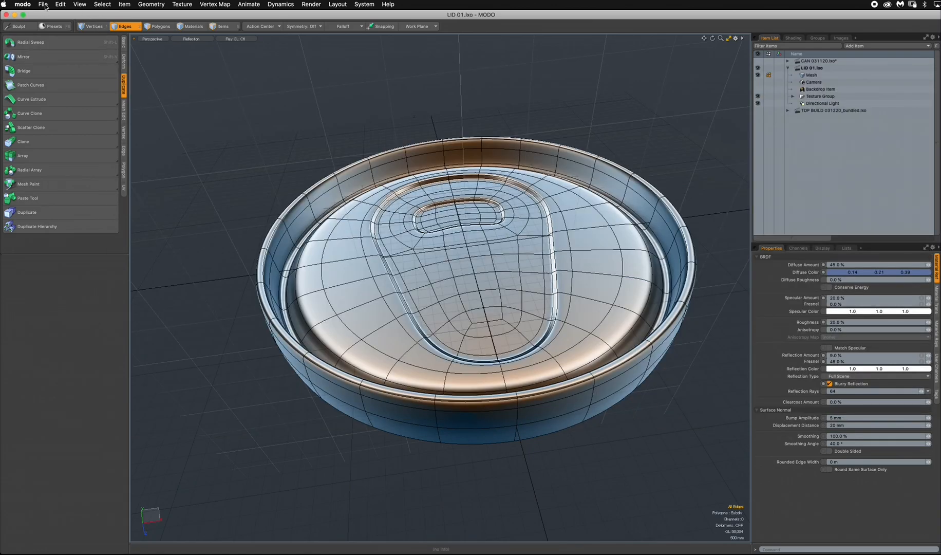
click(43, 4)
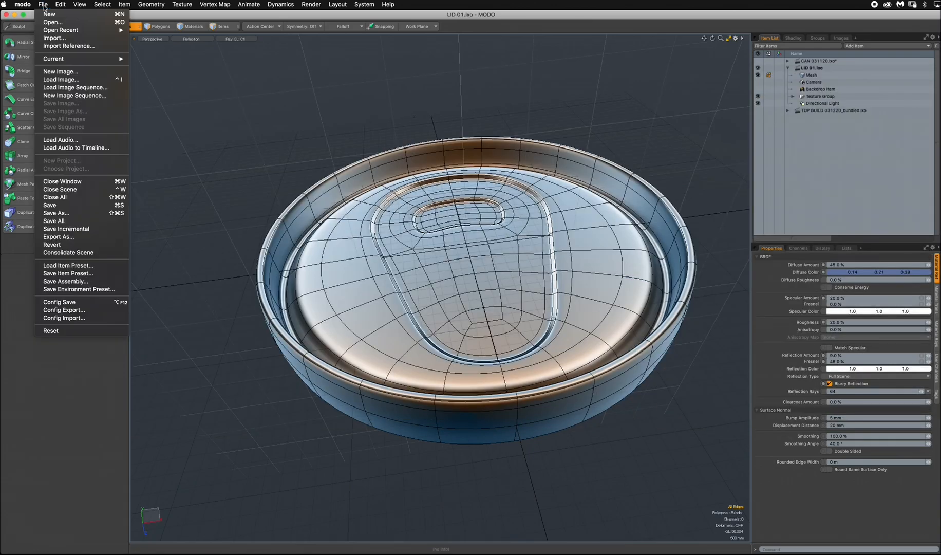
click(88, 256)
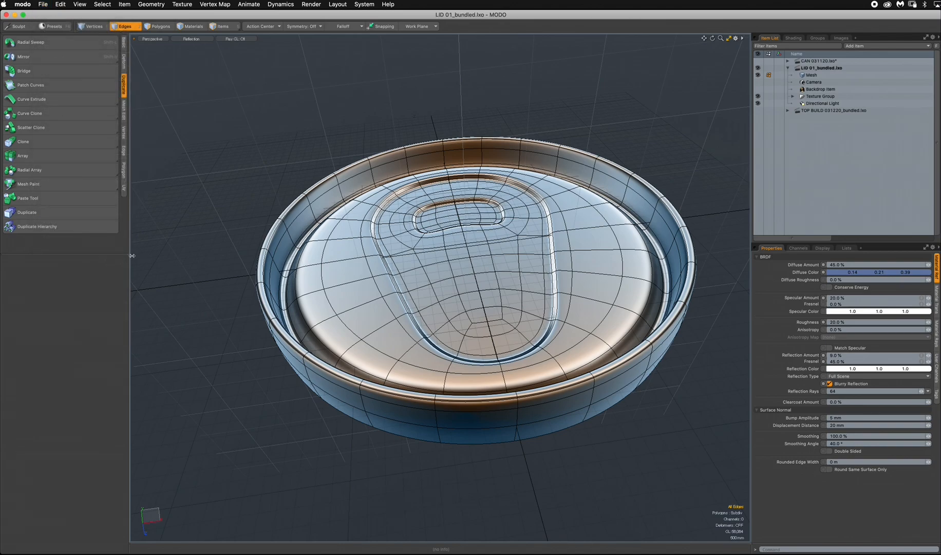